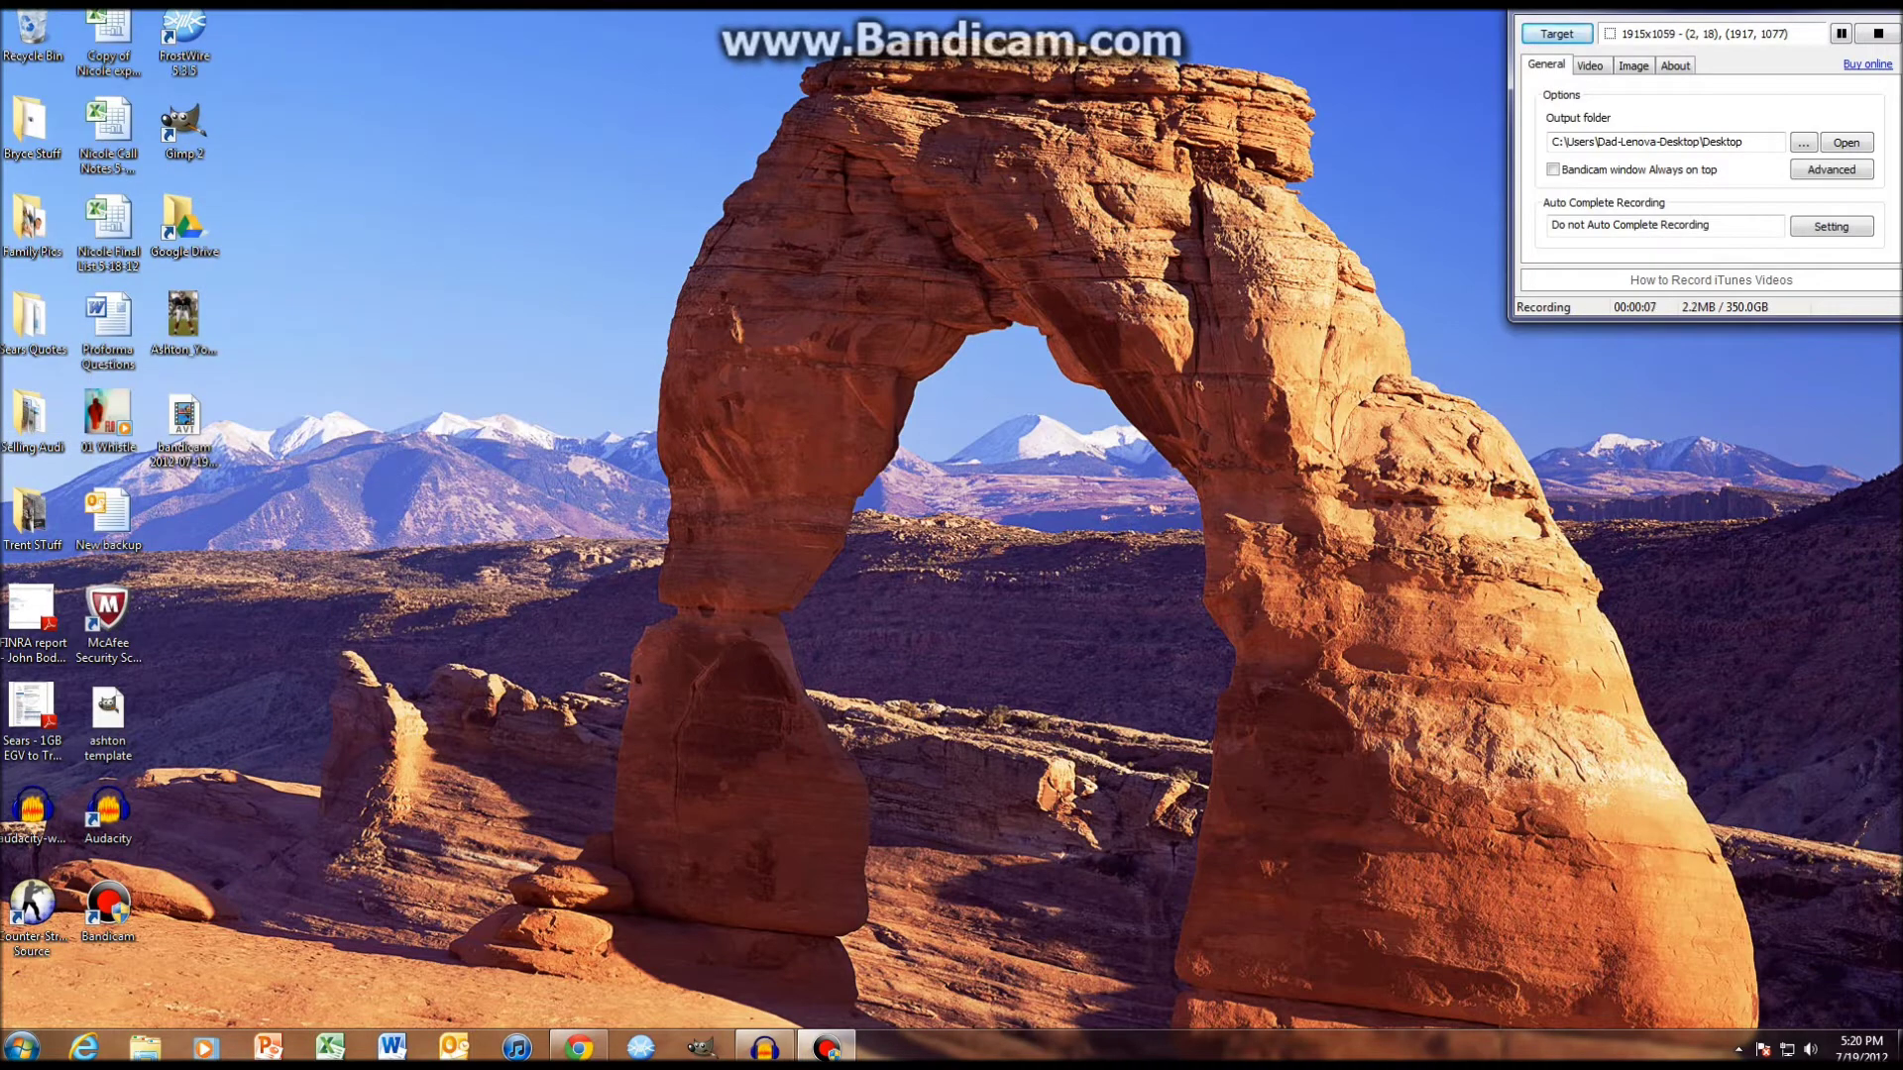
- Clear the recorder window off the desktop and open the pinned "ashton template" file in GIMP
drag(1675, 12, 1604, 57)
click(1749, 43)
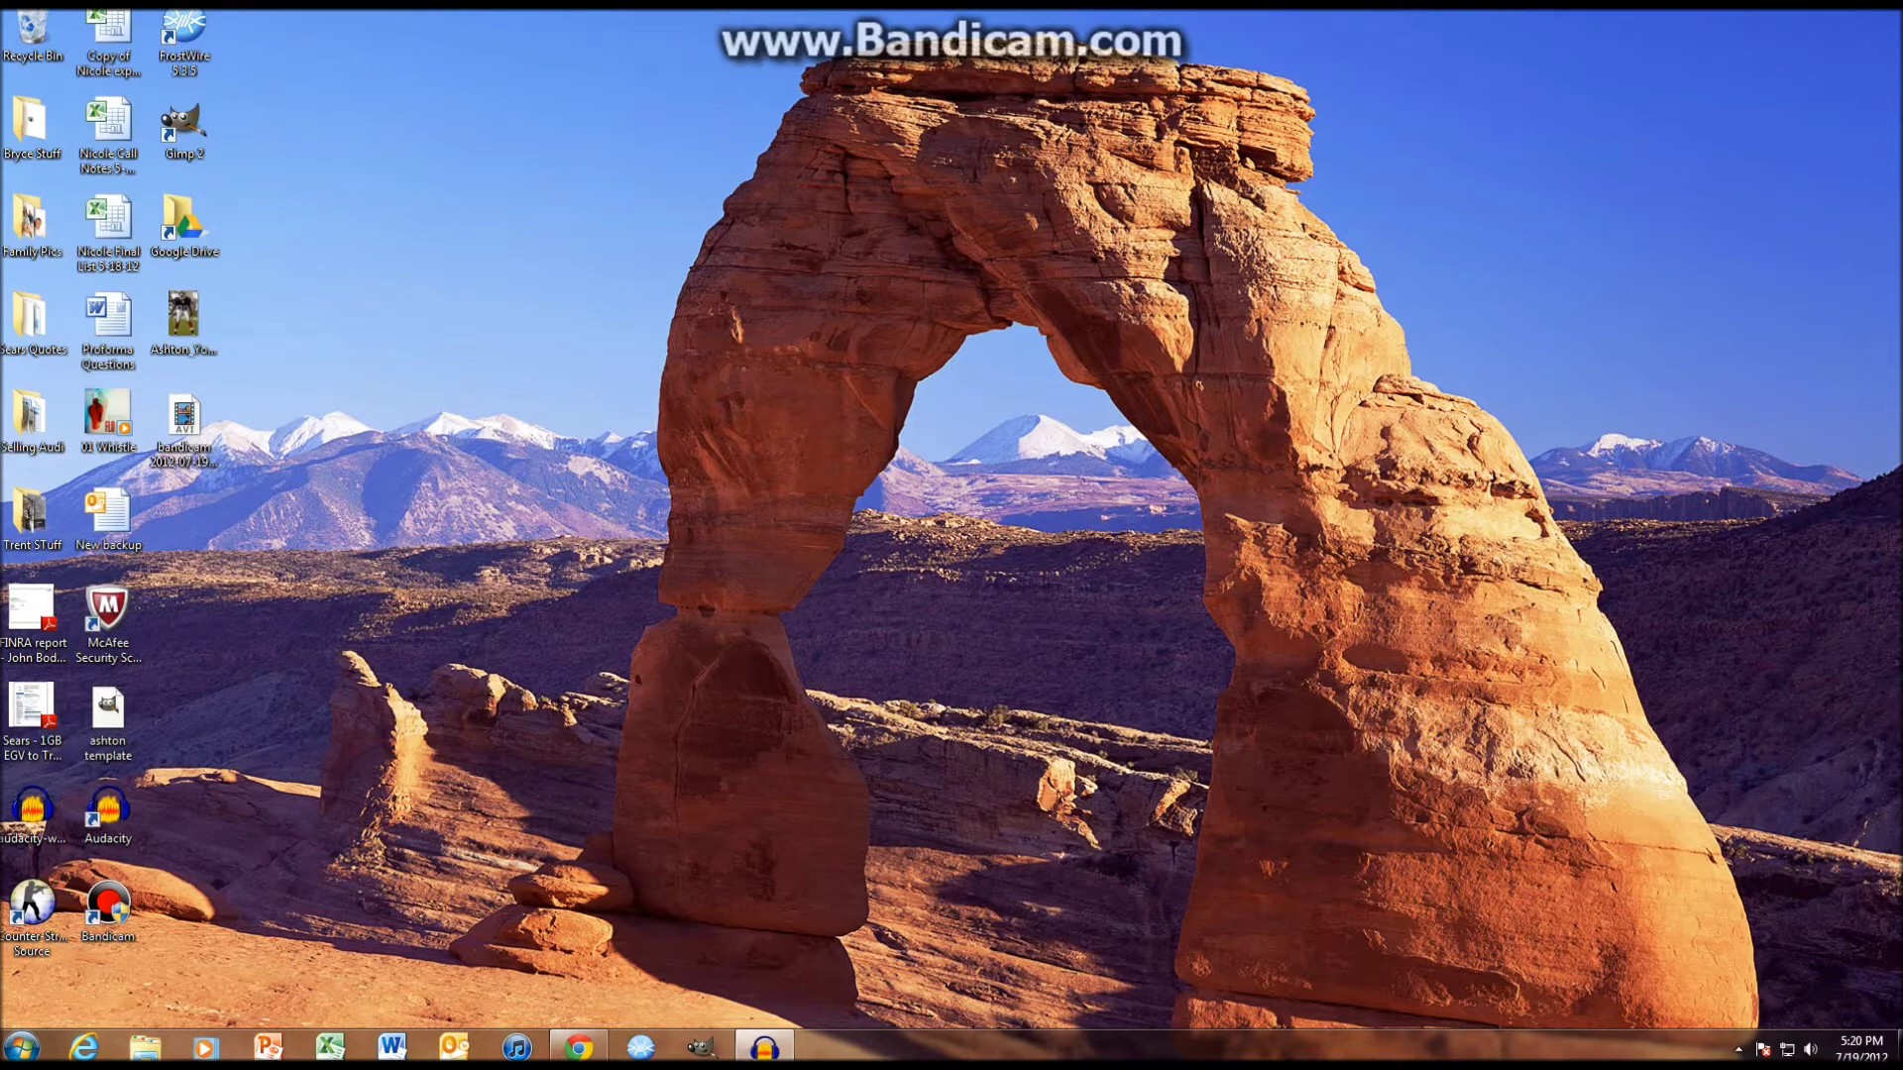
right_click(701, 1048)
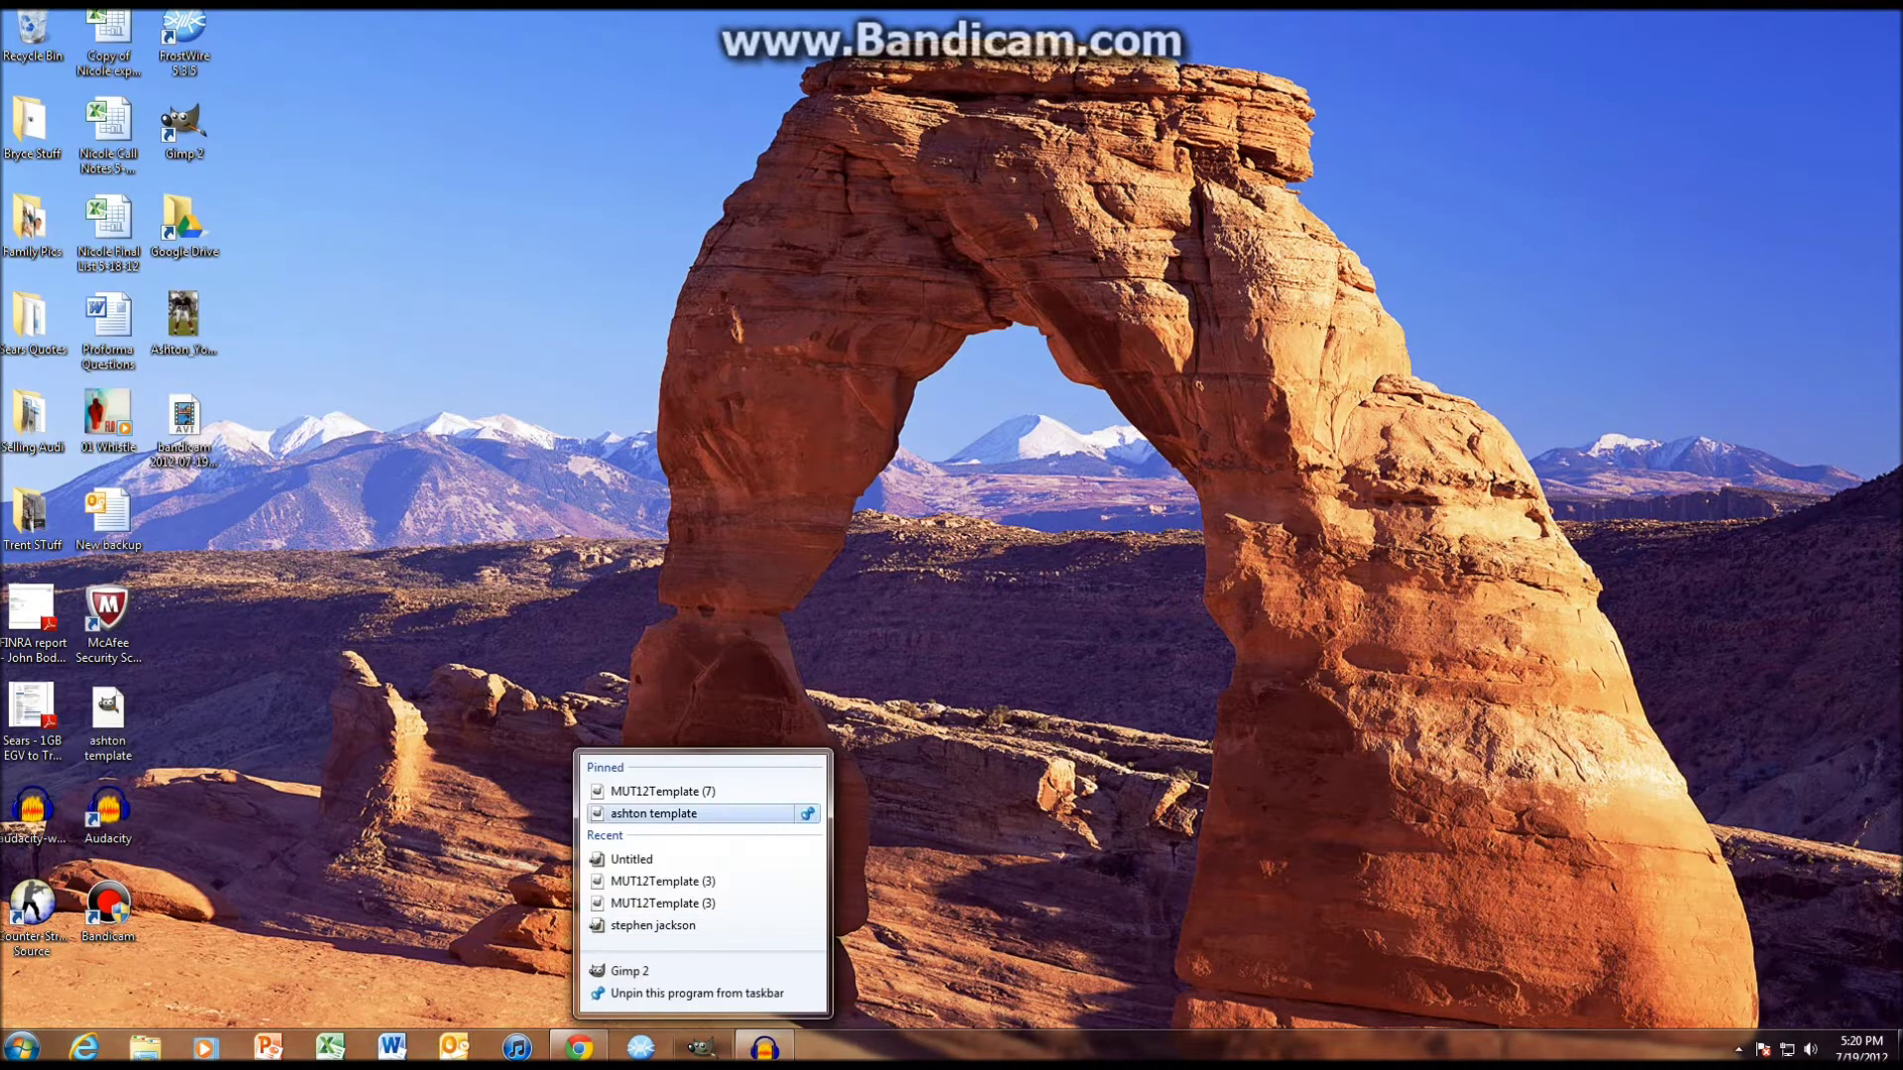
click(654, 814)
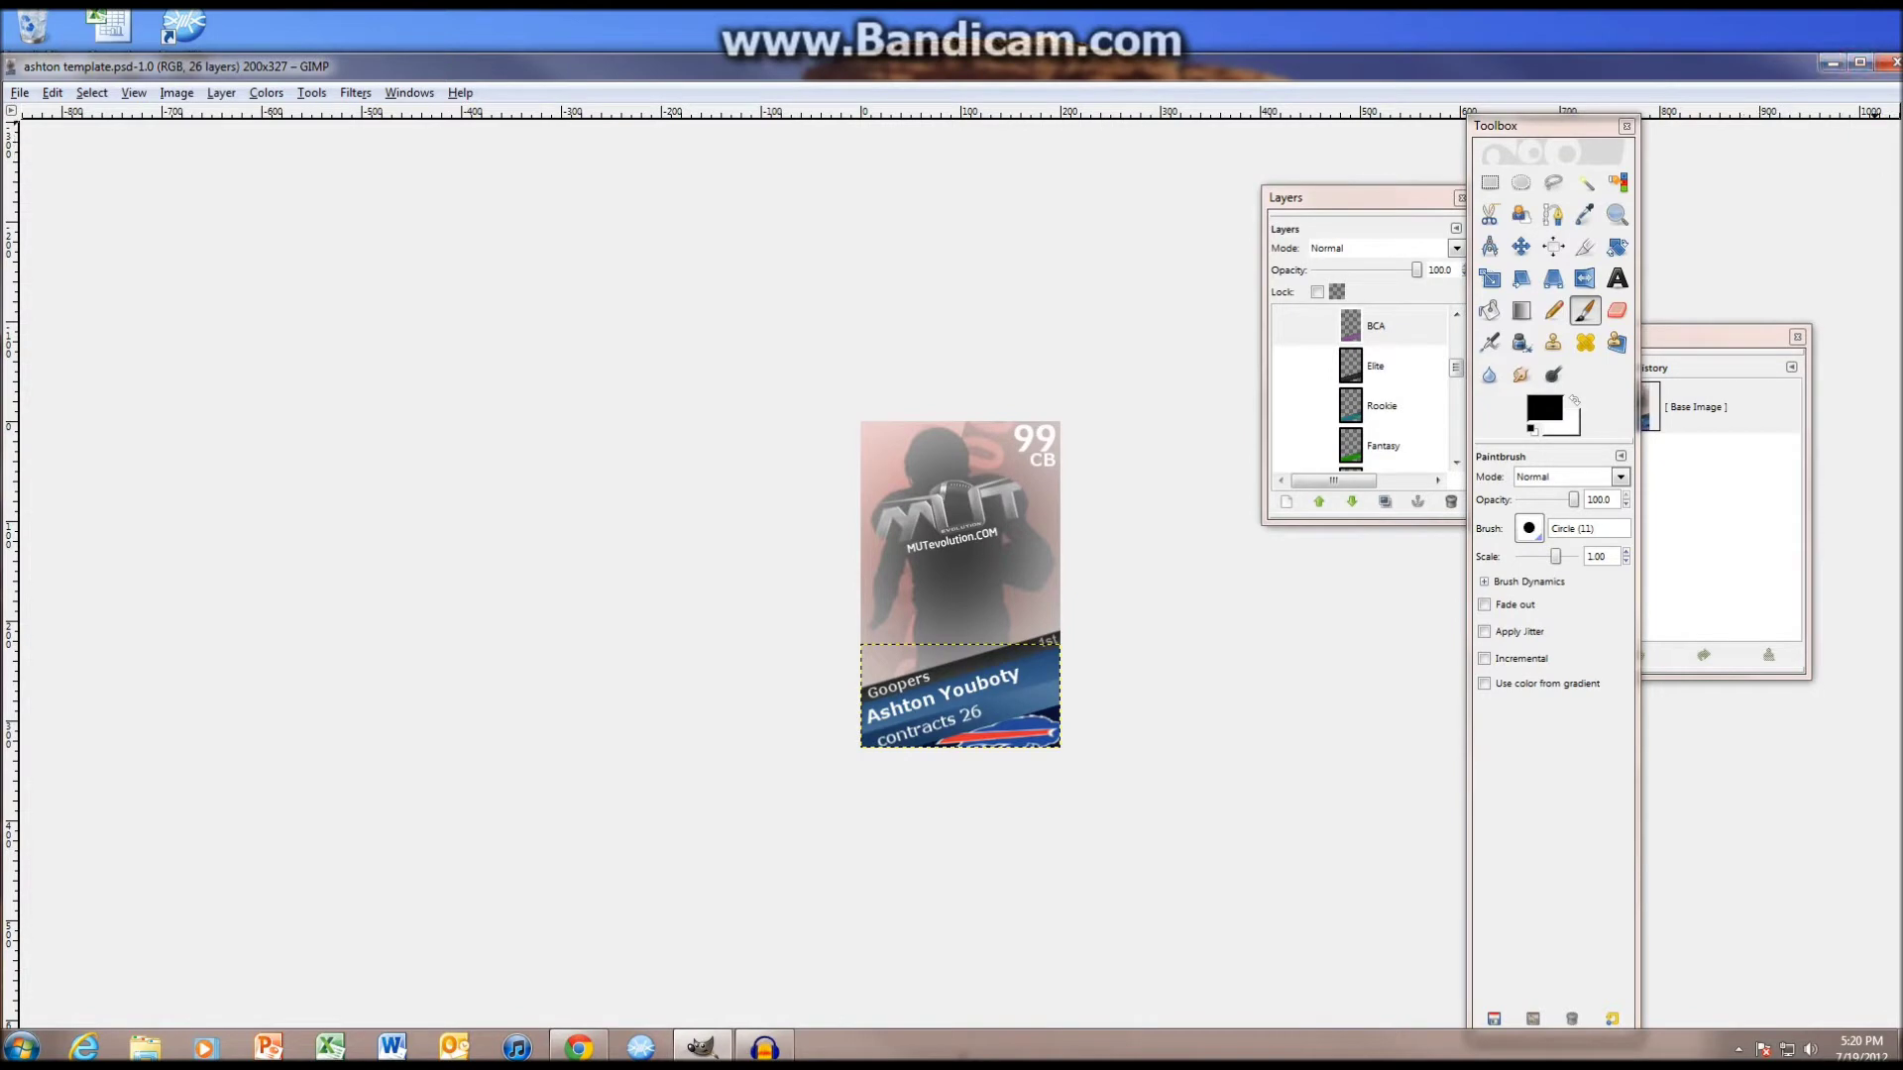
- Narrow and reposition the template's window to uncover the desktop icons, and preview the player photo stored there
drag(1288, 67, 1333, 69)
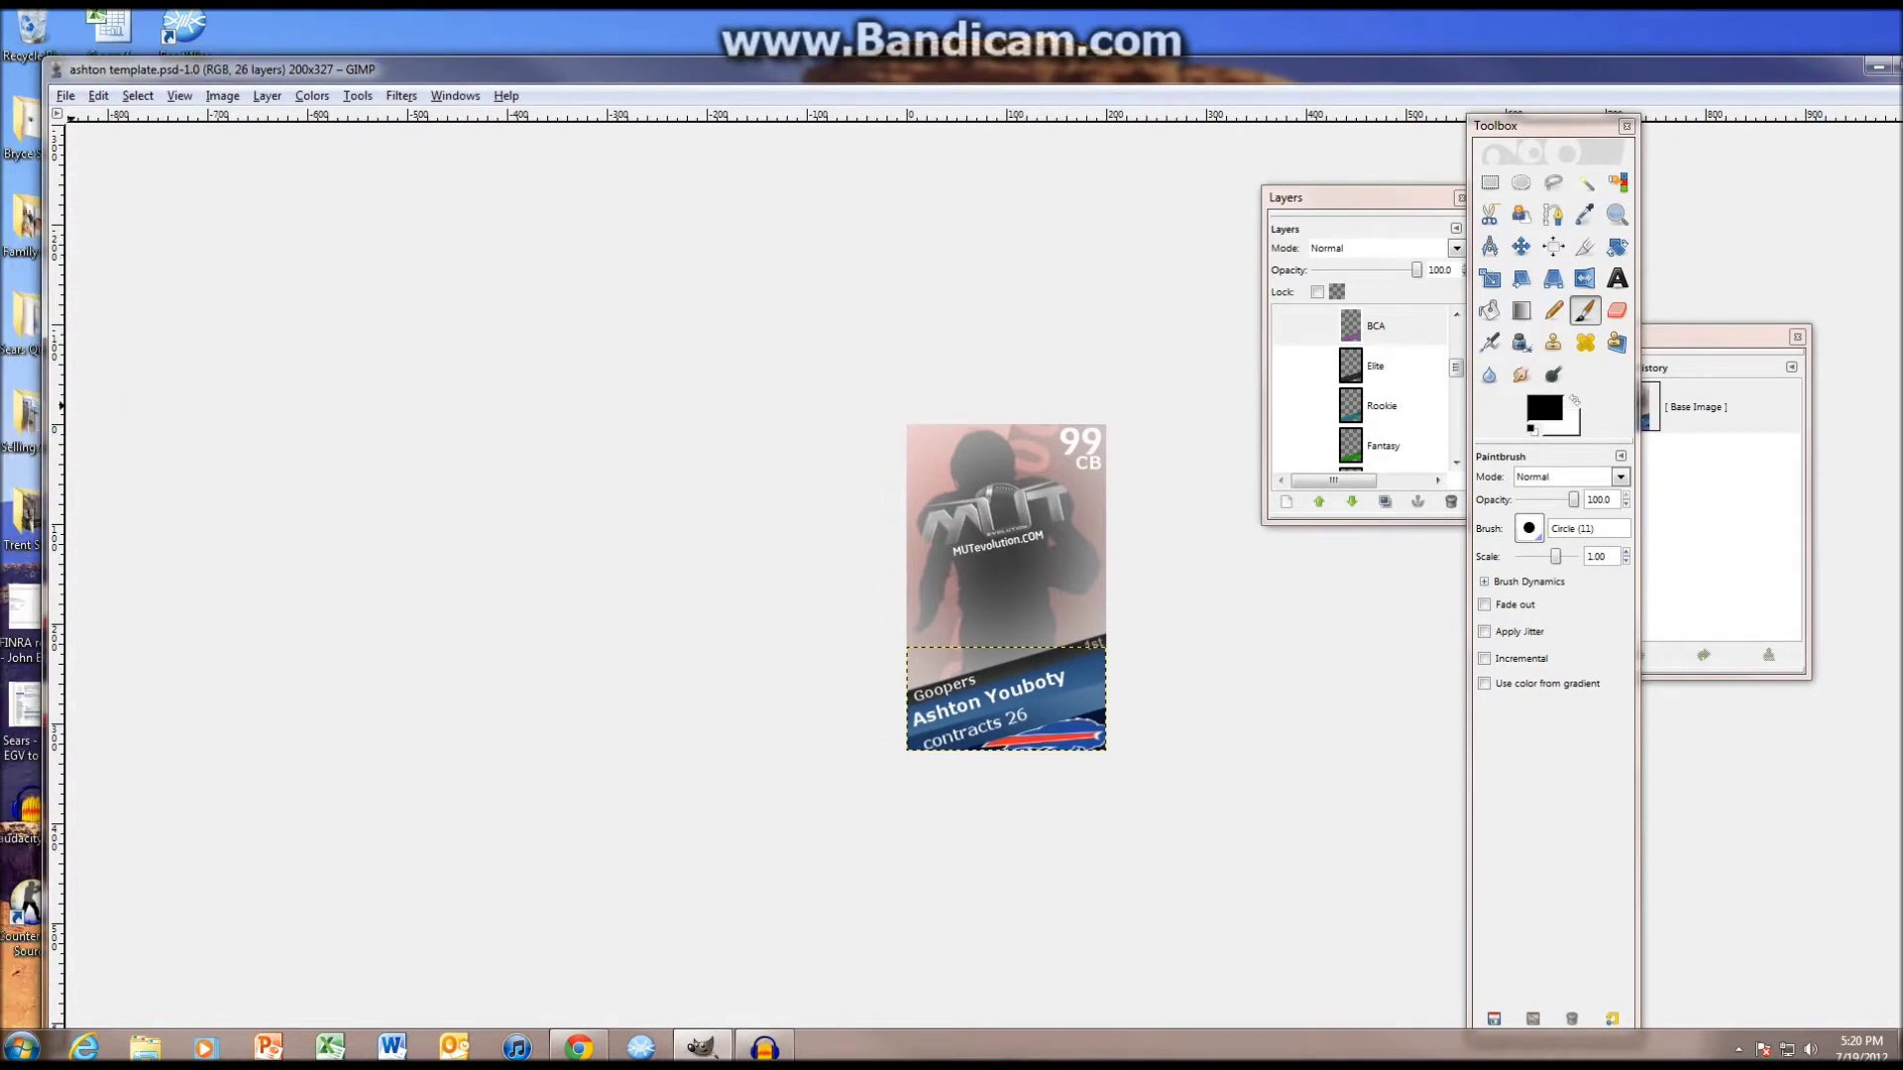
drag(45, 406, 631, 405)
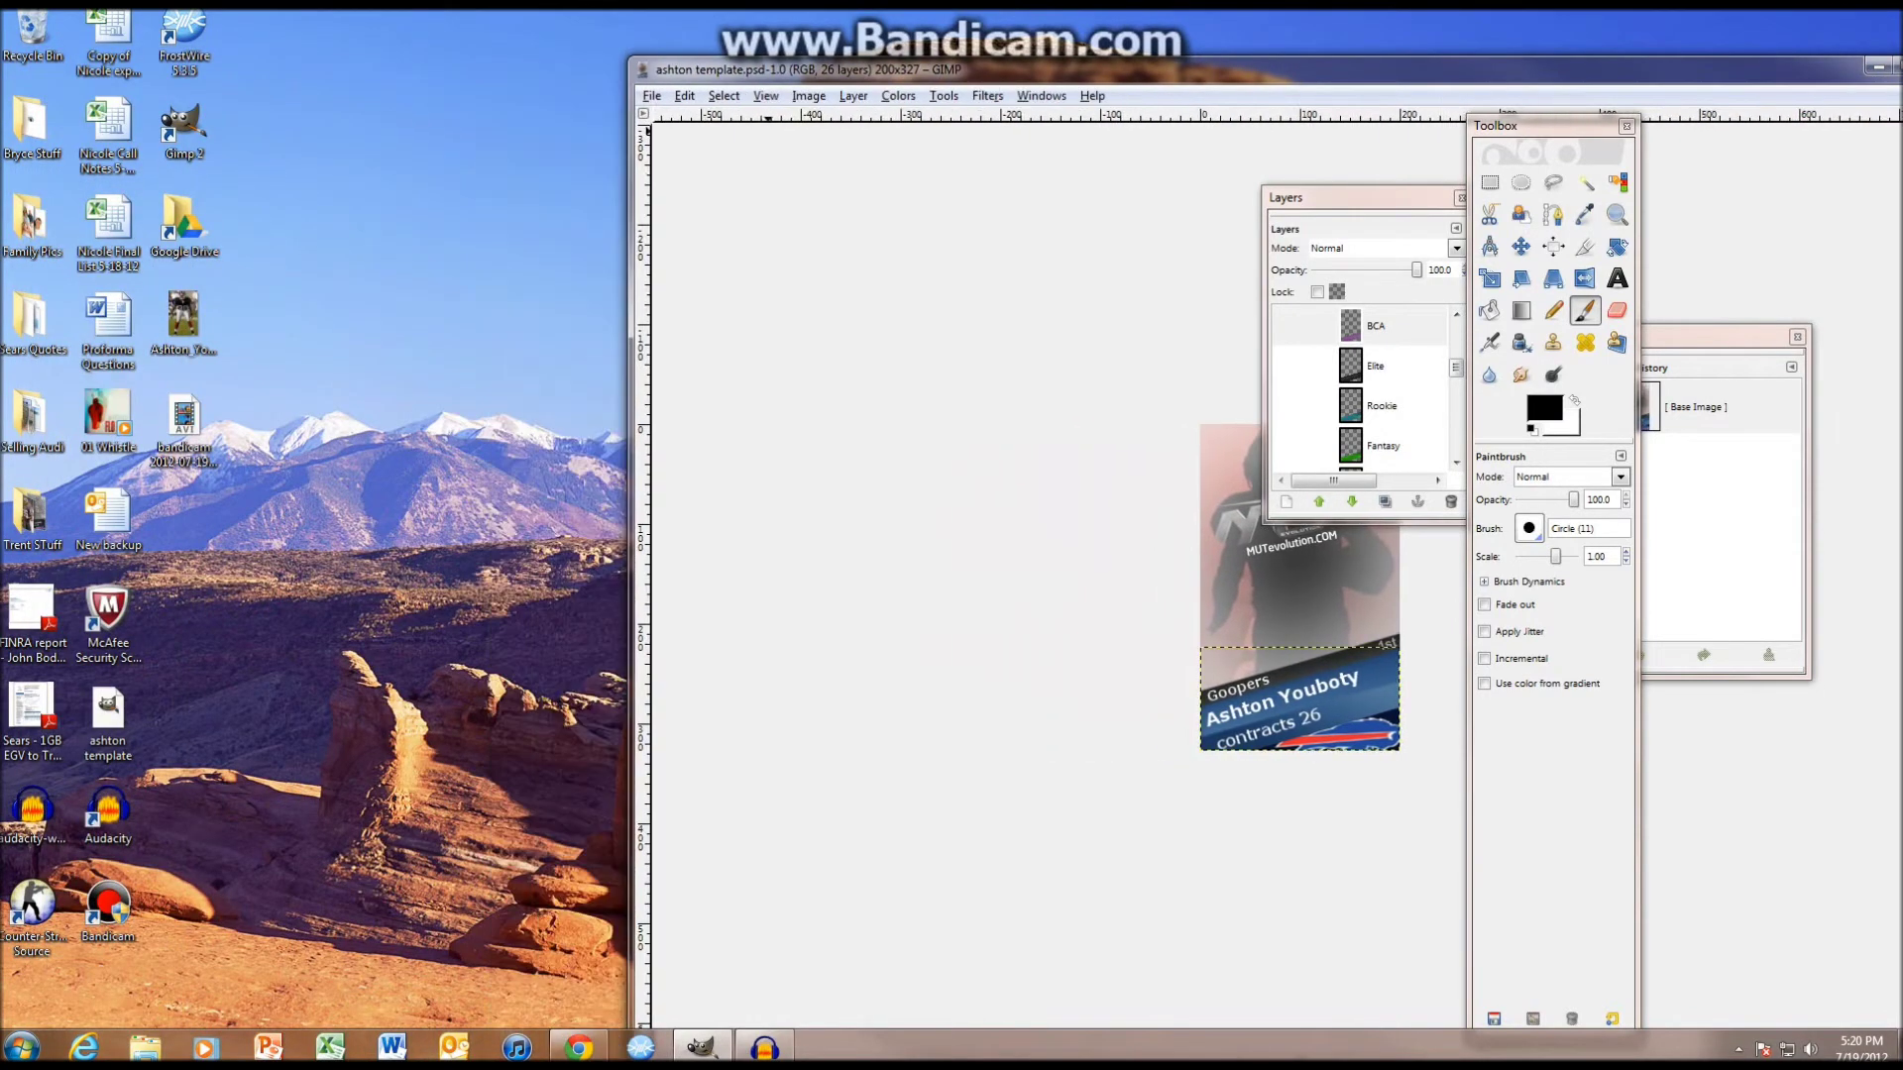
drag(1457, 69, 1195, 37)
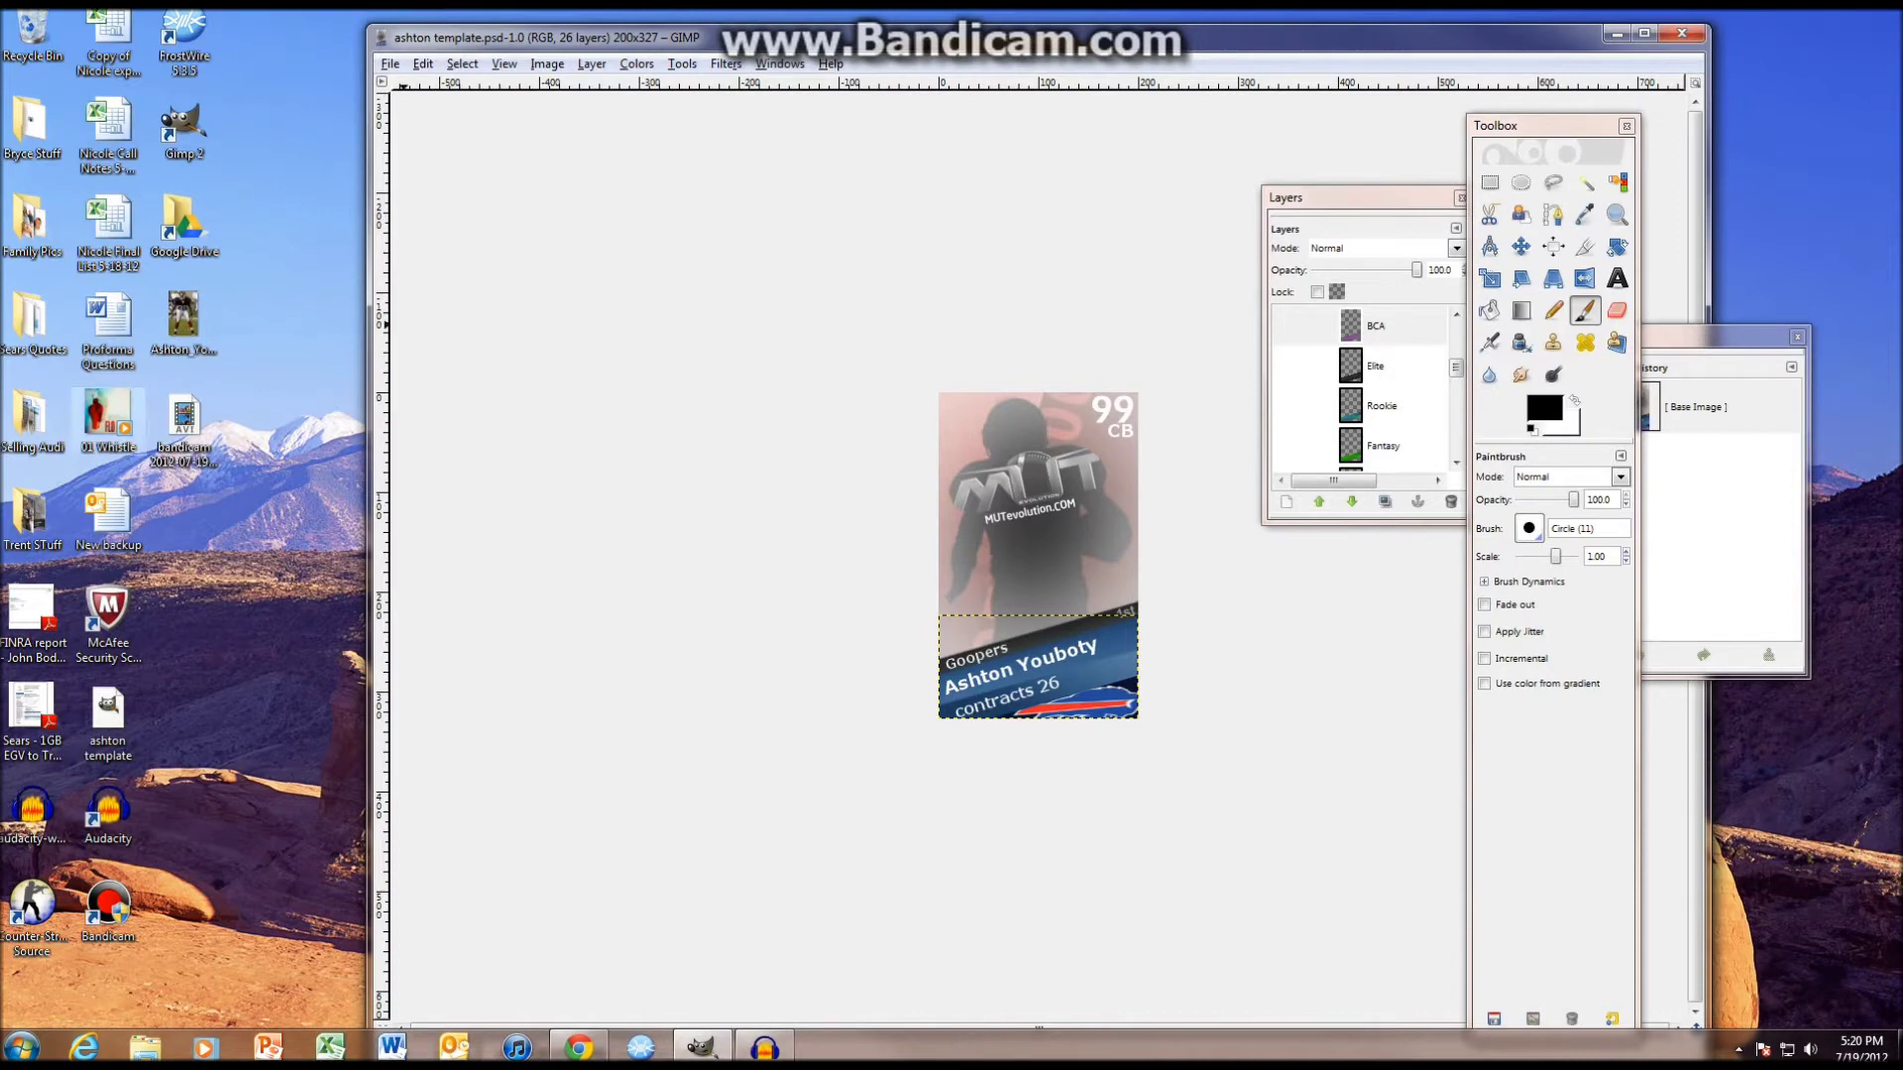
click(183, 322)
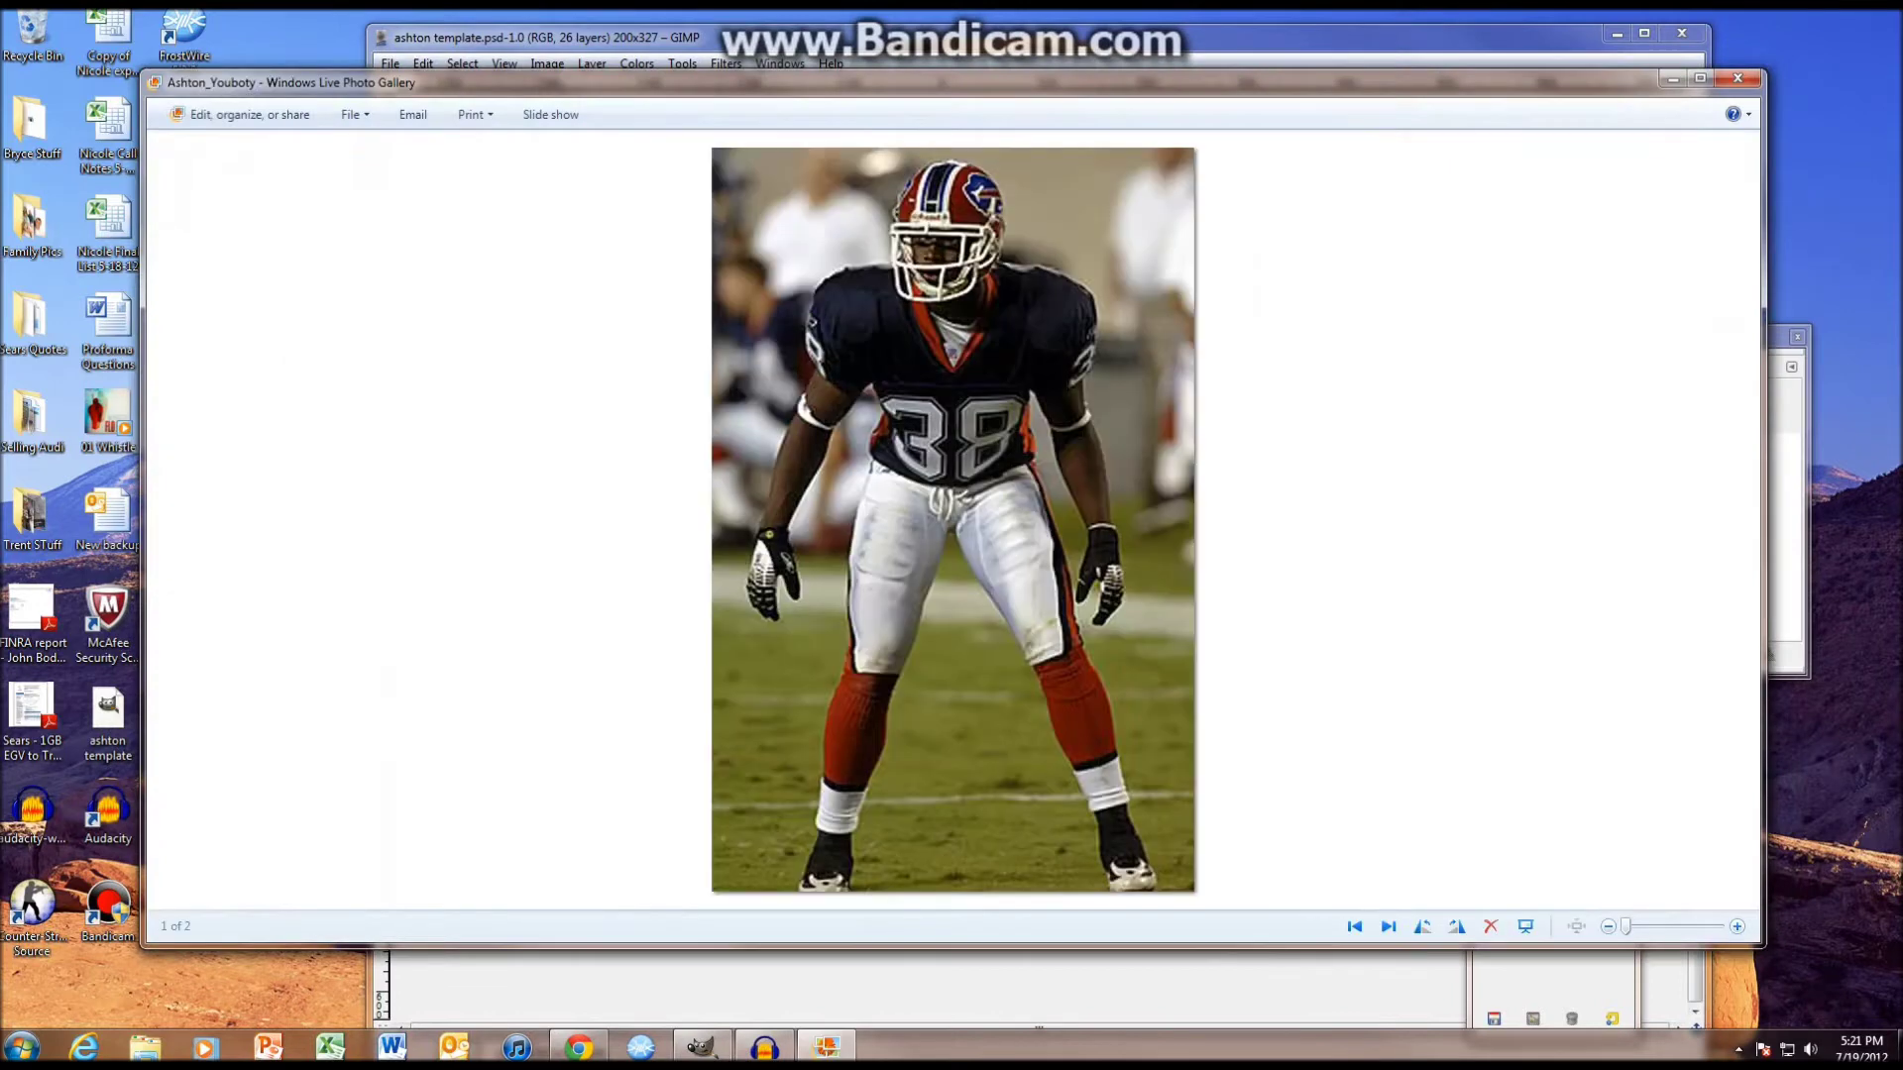
click(1738, 79)
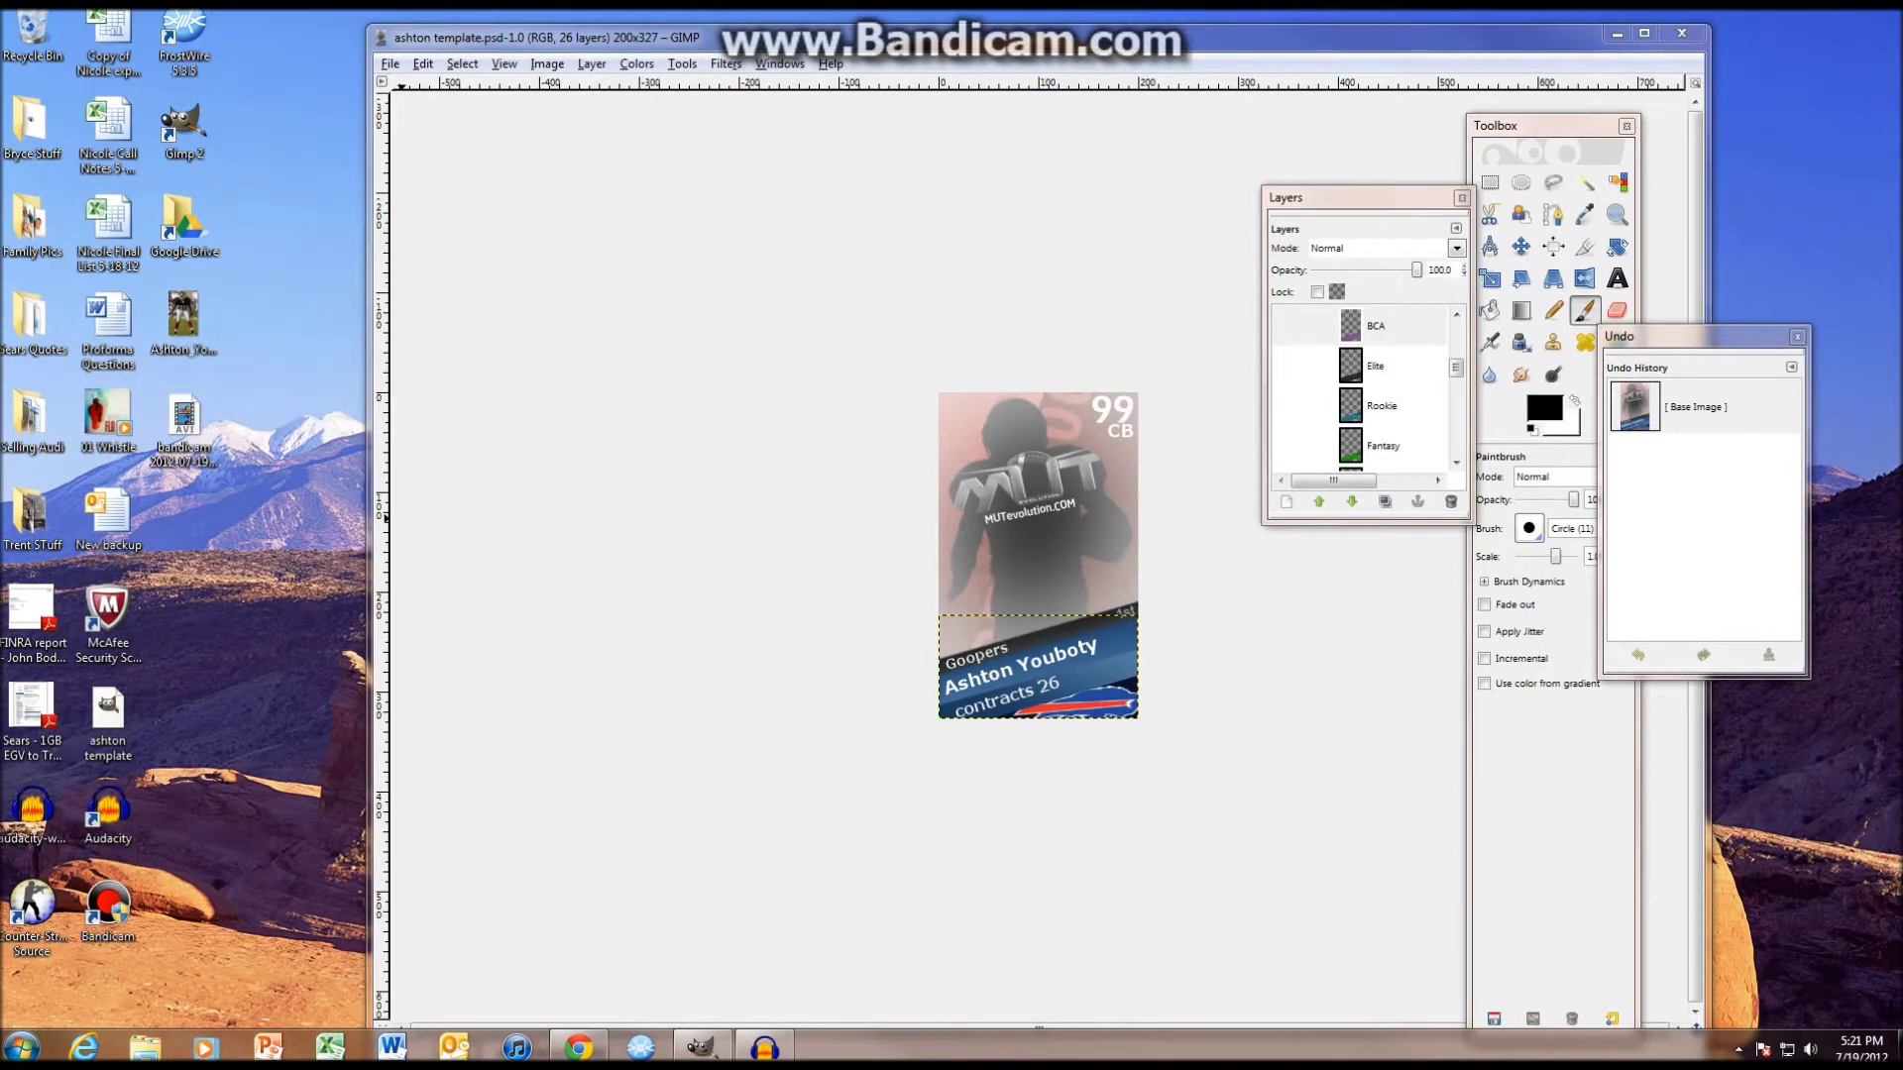
- Create a new 200 × 327 pixel image and add the player photo from the desktop as a layer
click(389, 63)
click(416, 86)
click(578, 450)
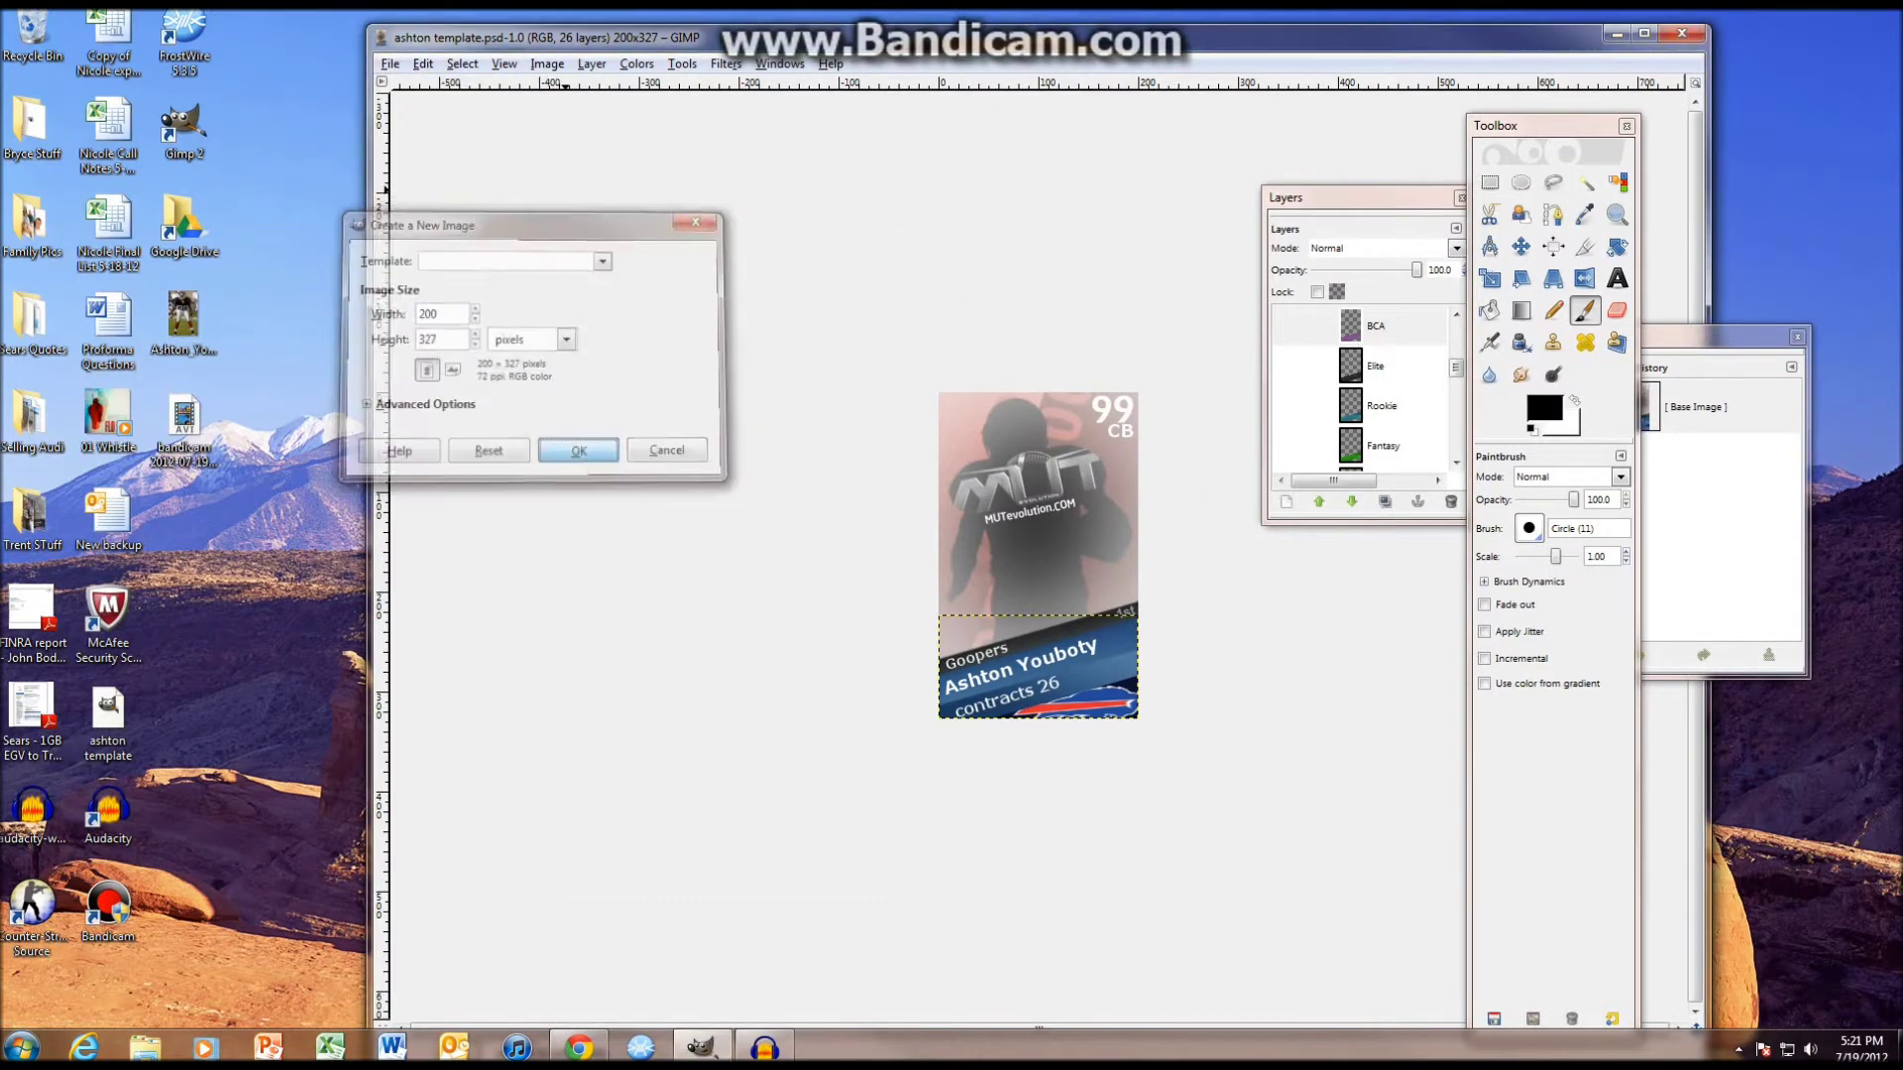
drag(278, 101, 480, 177)
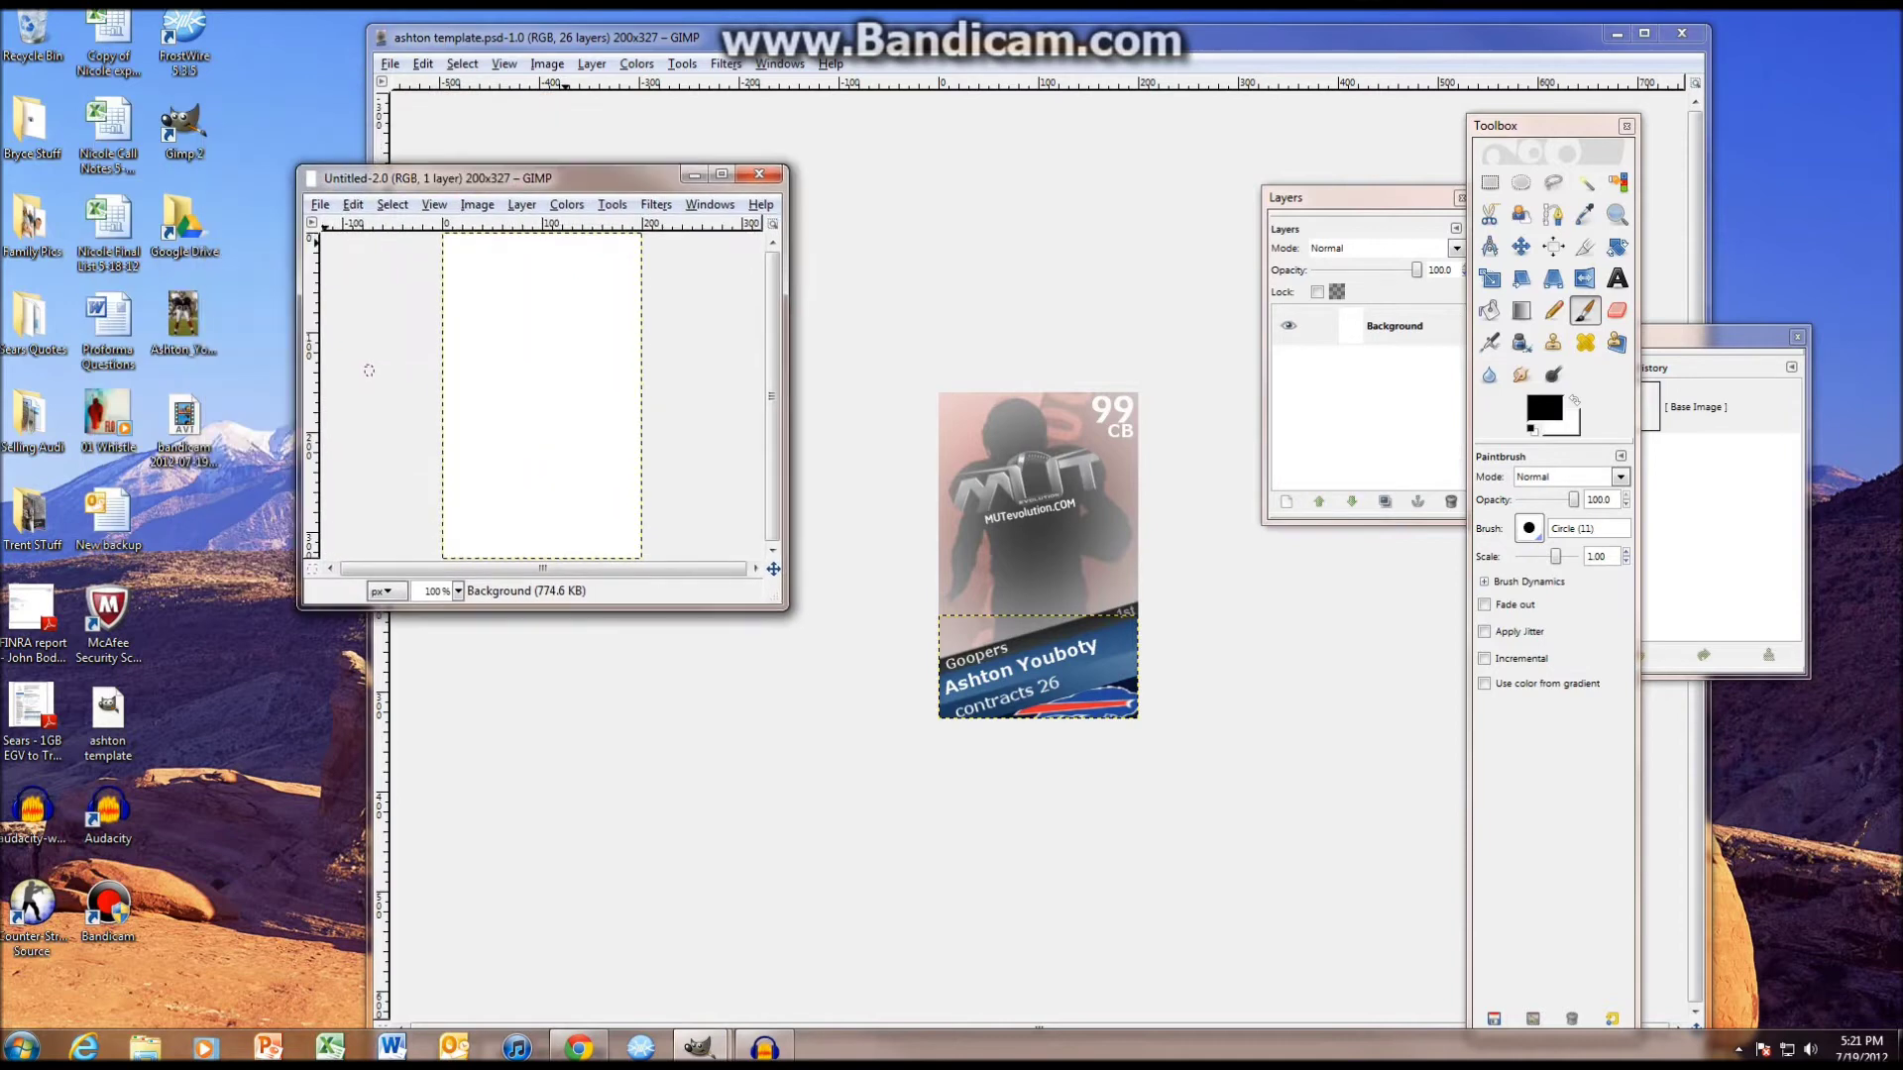
click(257, 362)
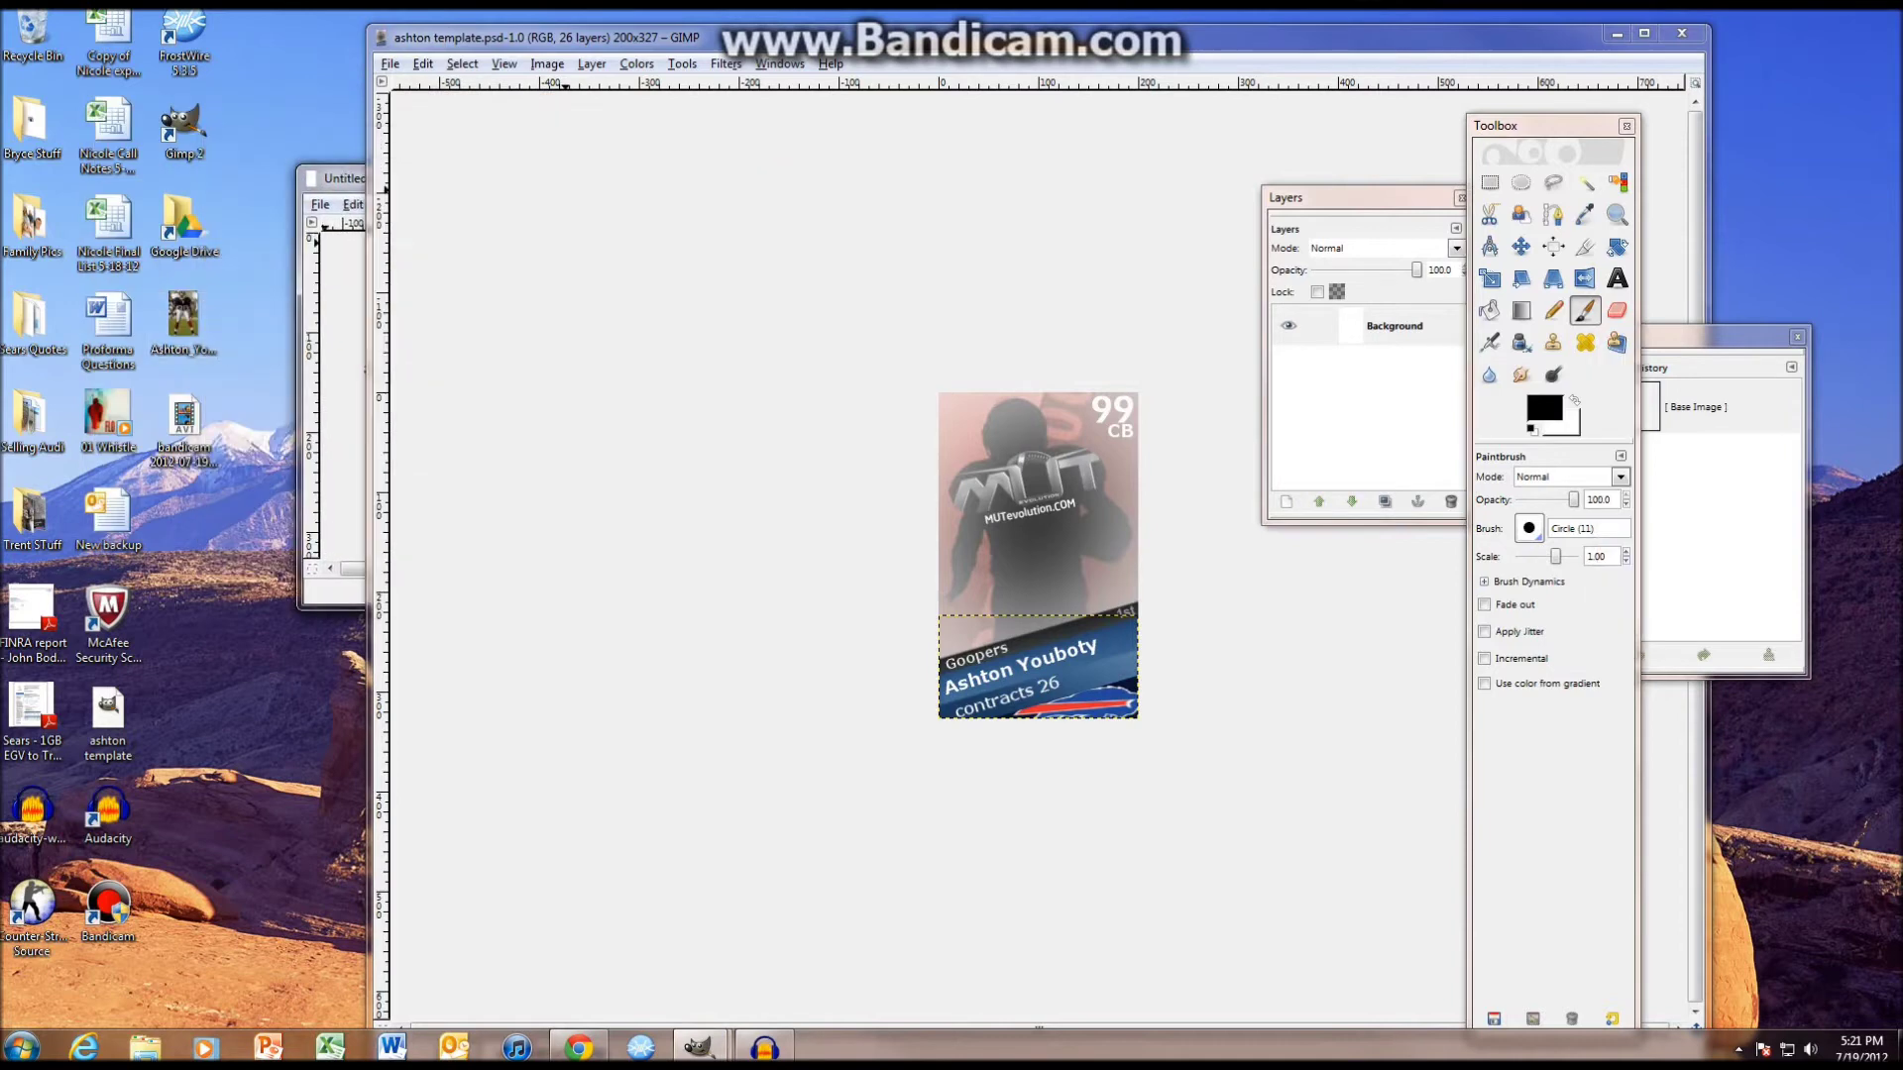
click(346, 360)
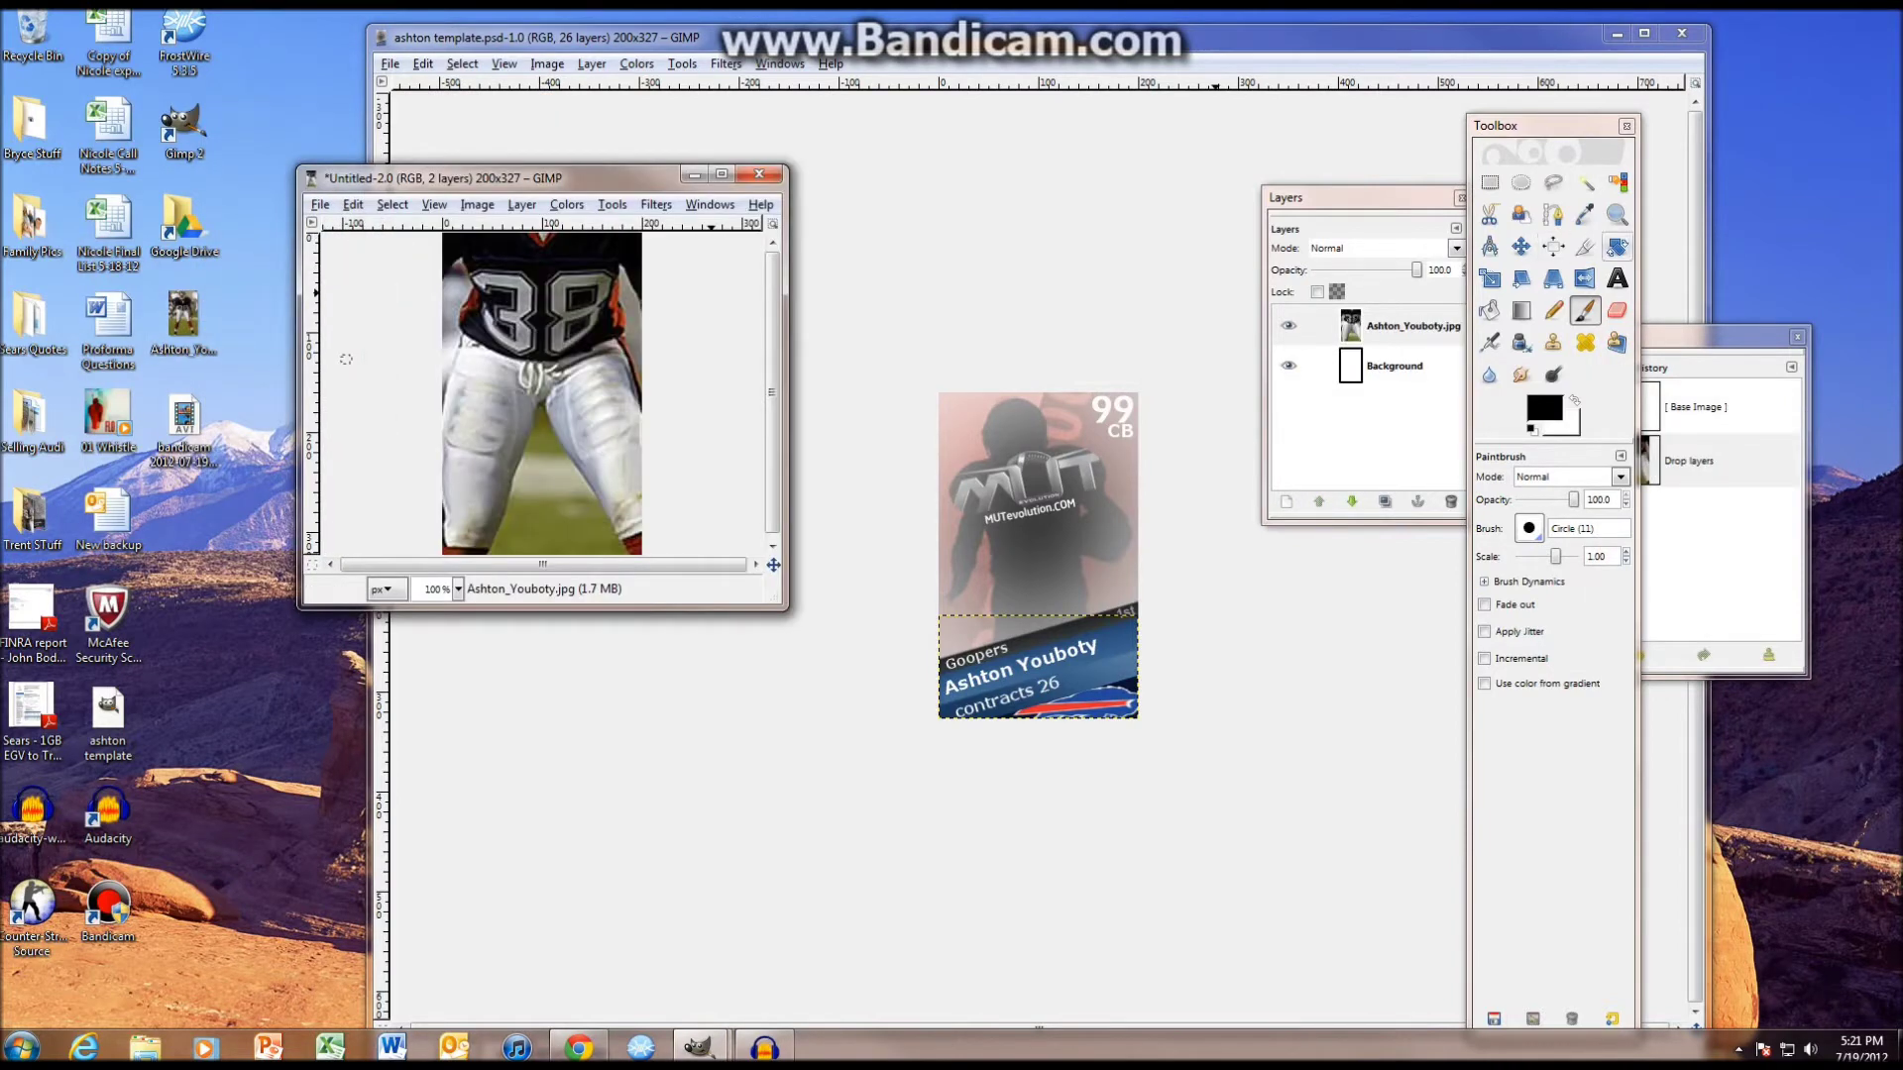
- Check the photo layer's width and height in pixels with the Scale tool
click(1490, 279)
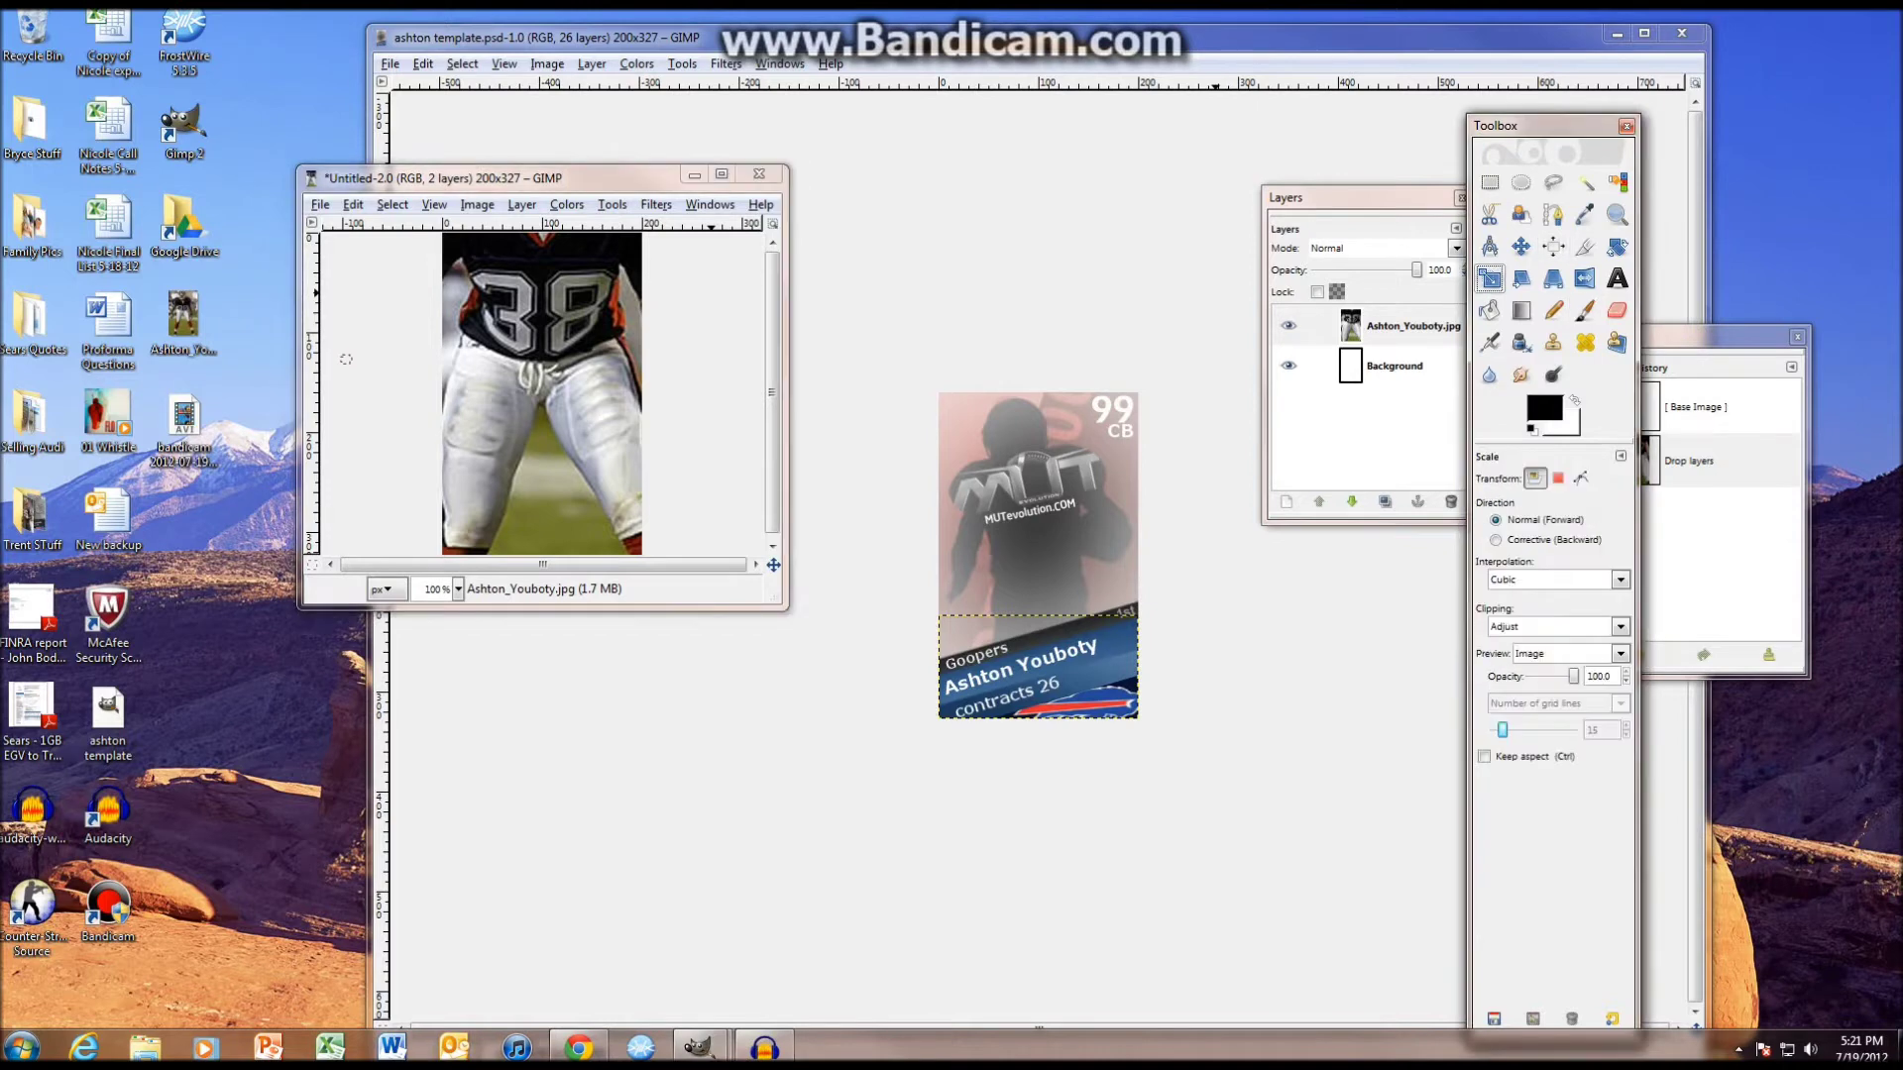
click(543, 393)
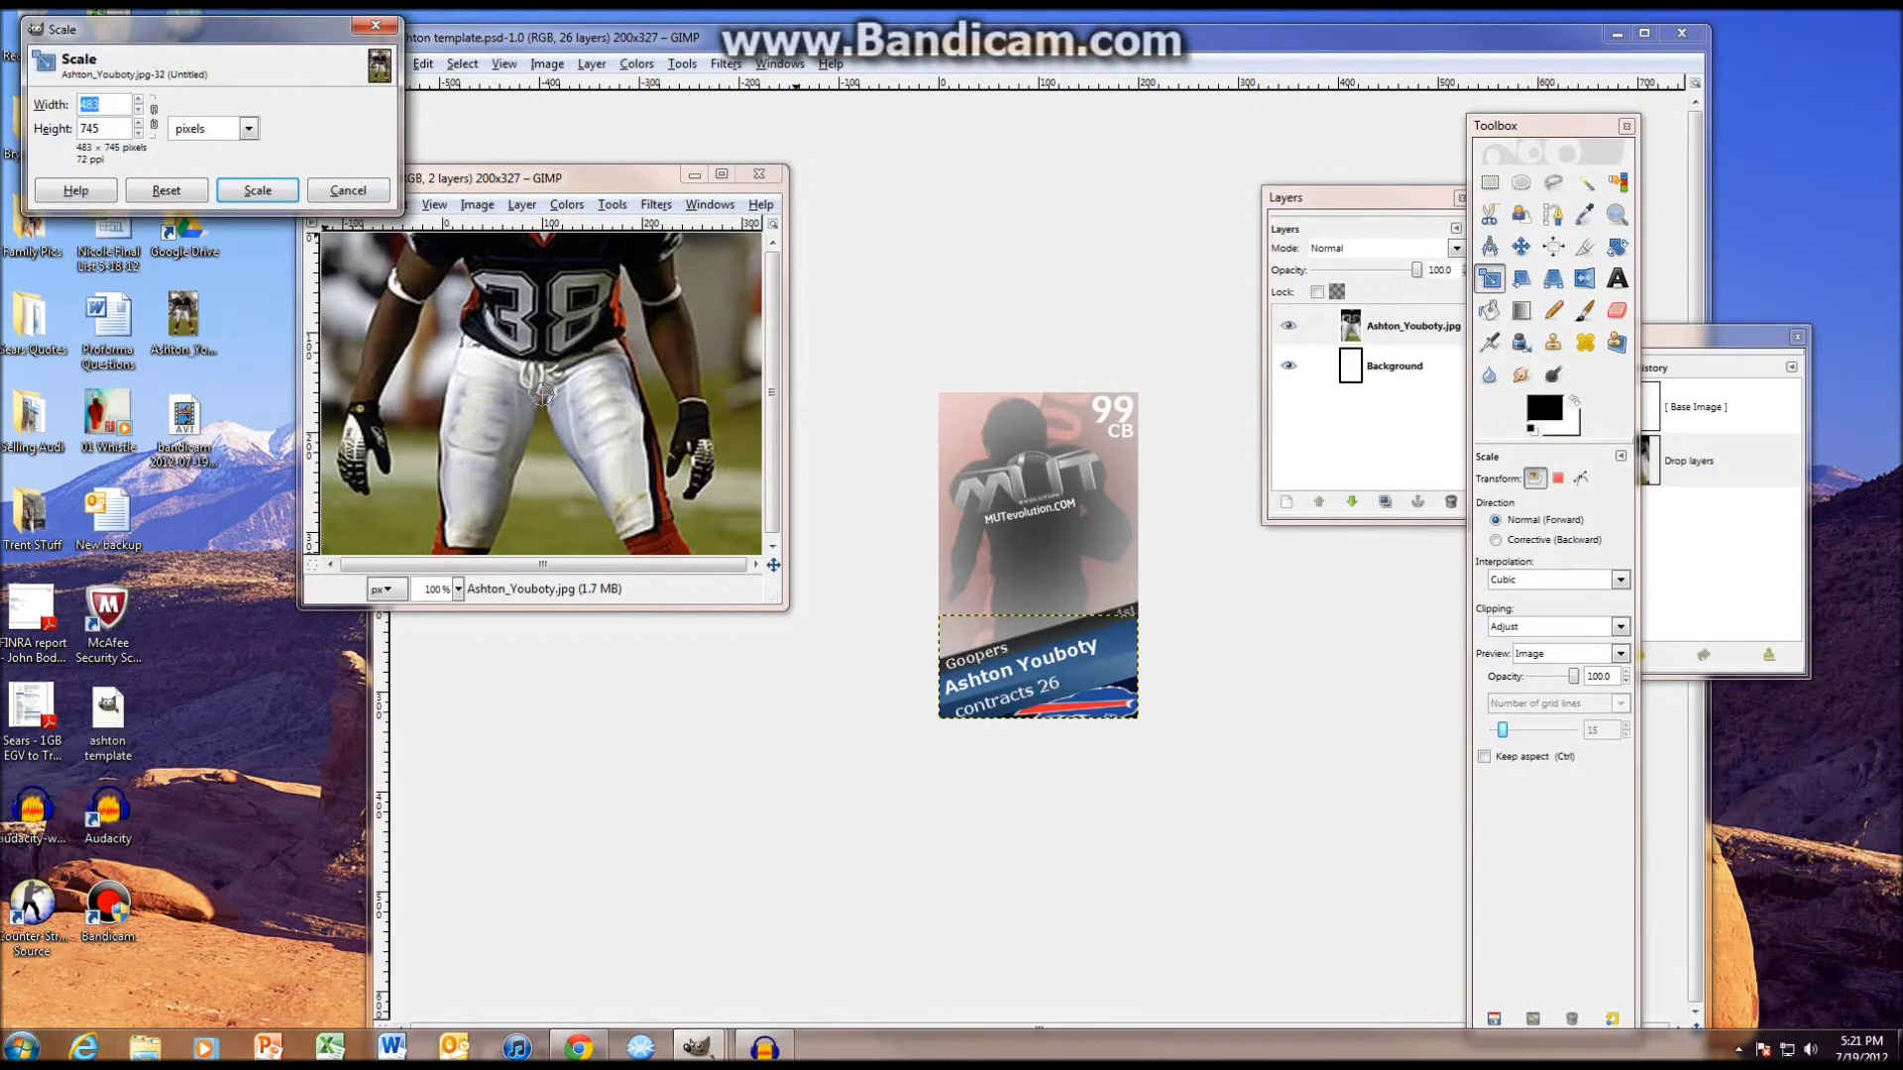
drag(604, 179, 674, 249)
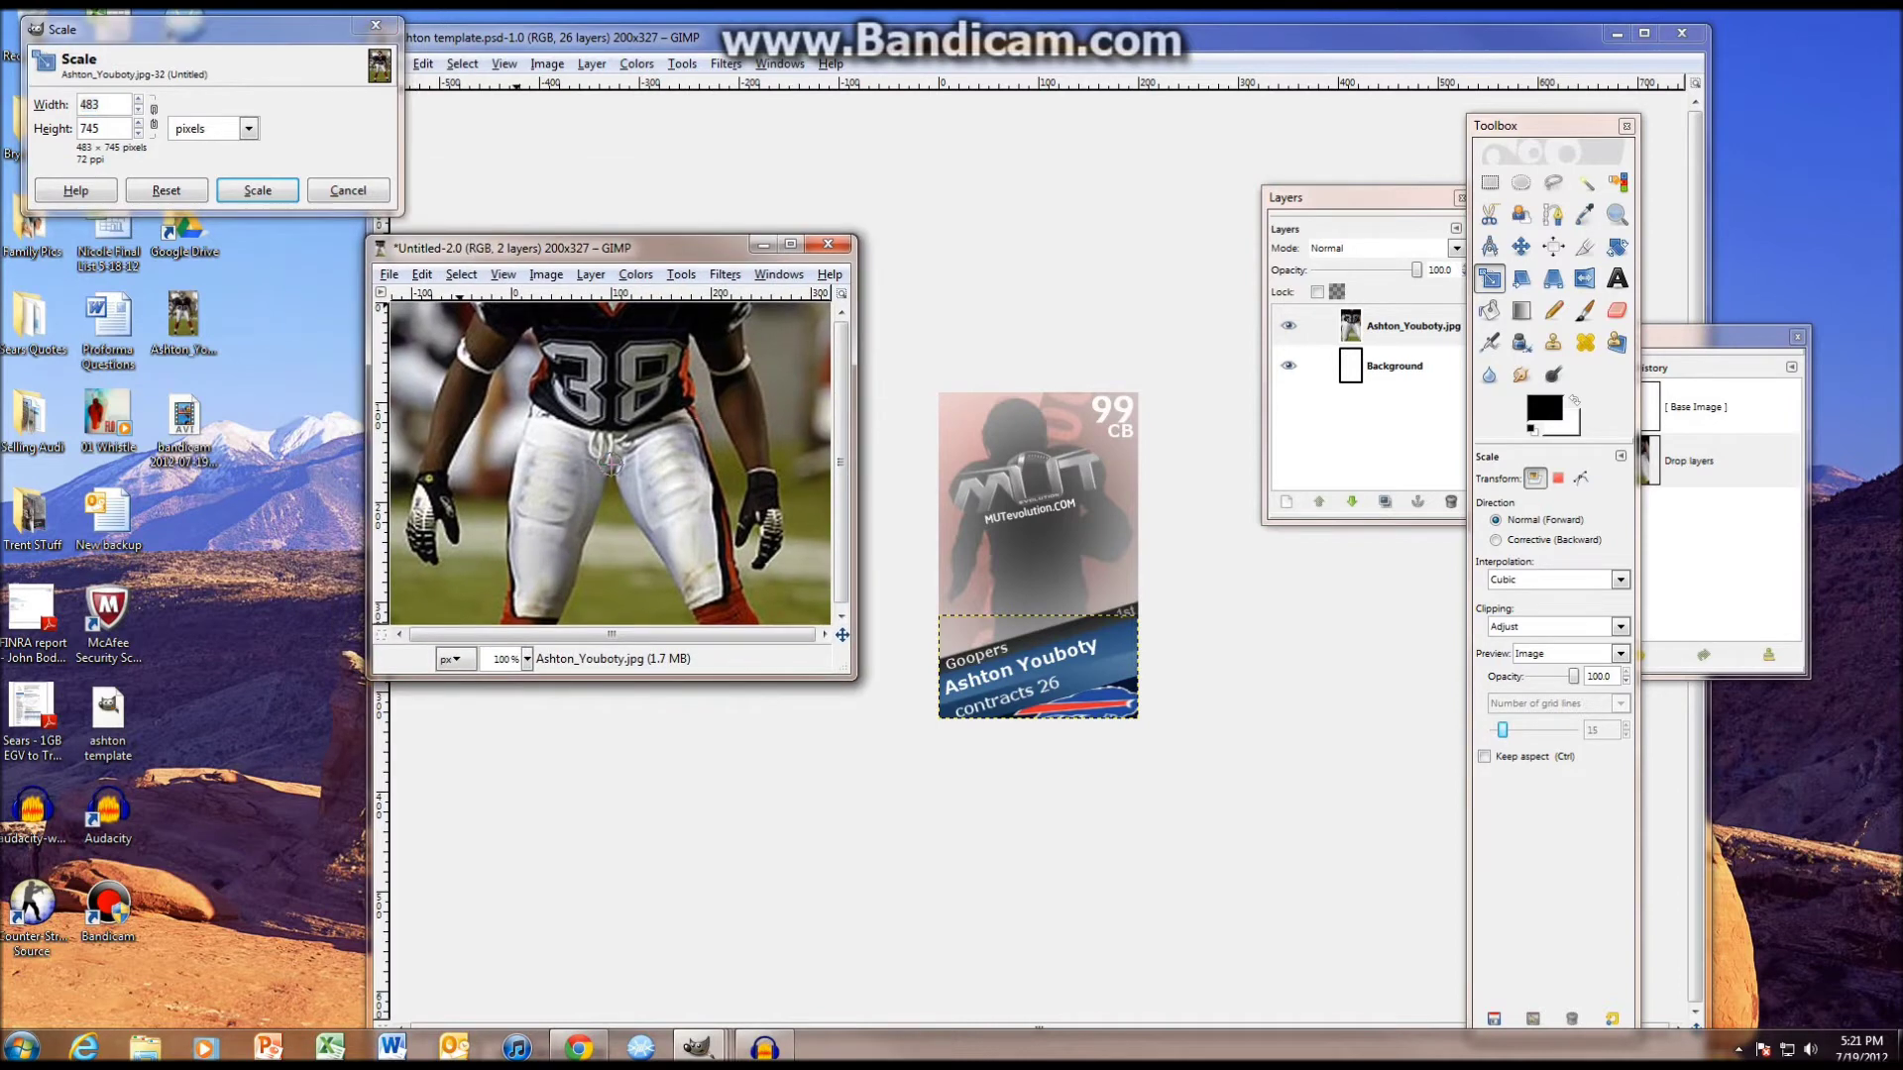
- Create a new 483 × 745 pixel image and close the 200 × 327 image containing the photo without saving
click(389, 275)
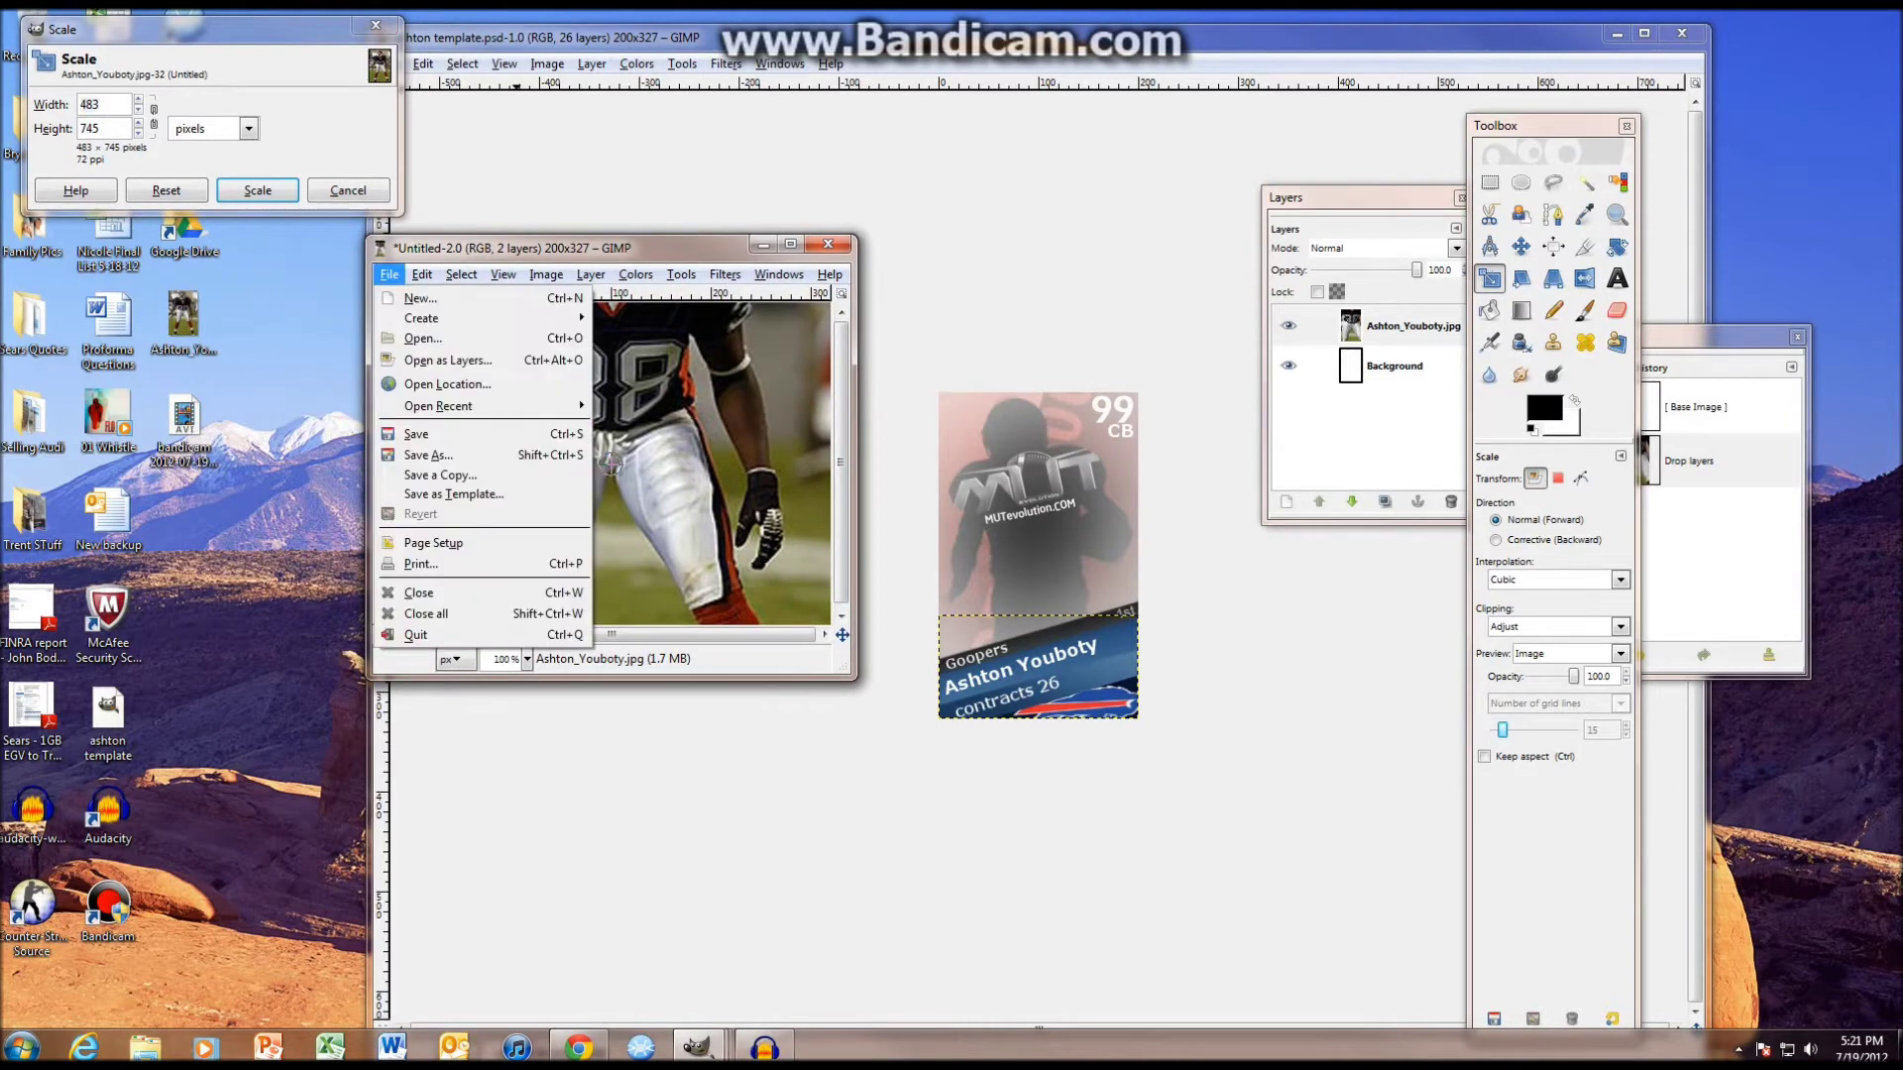
click(421, 298)
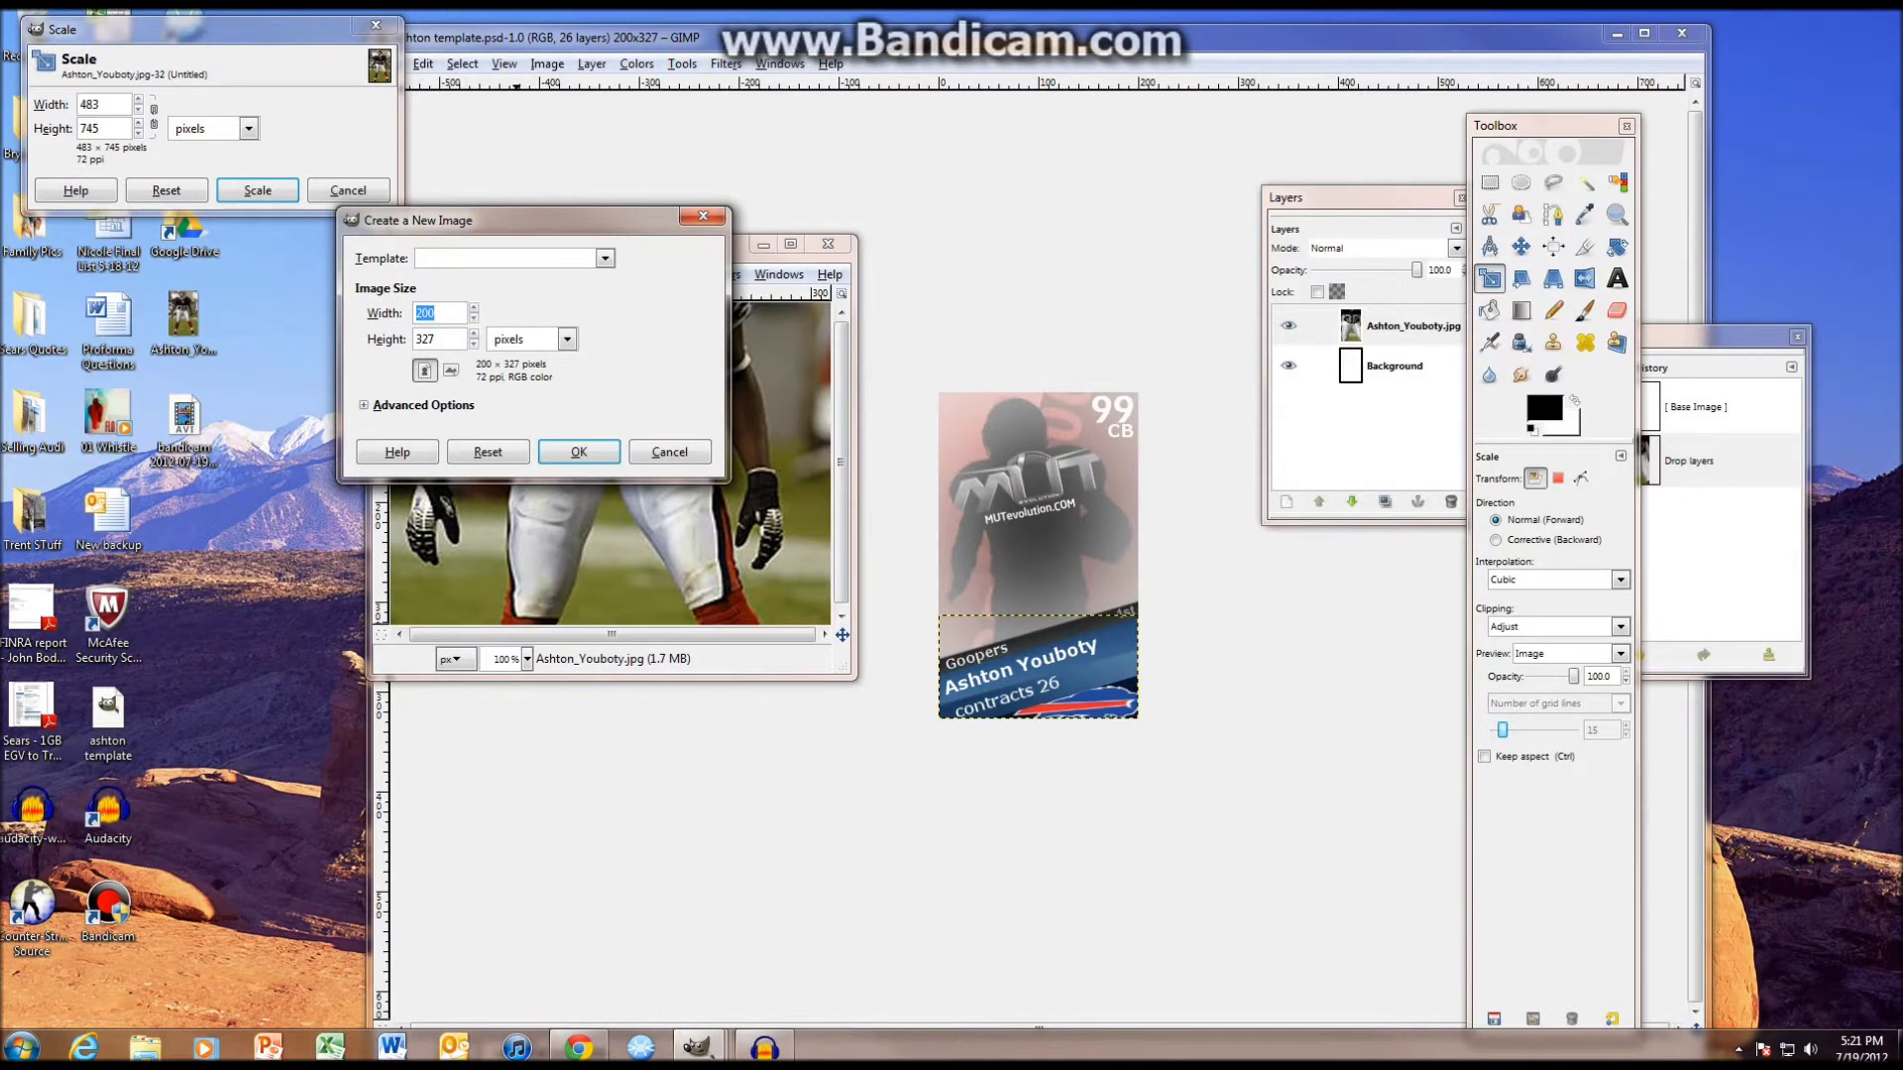
text(483)
key(Tab)
text(745)
key(Return)
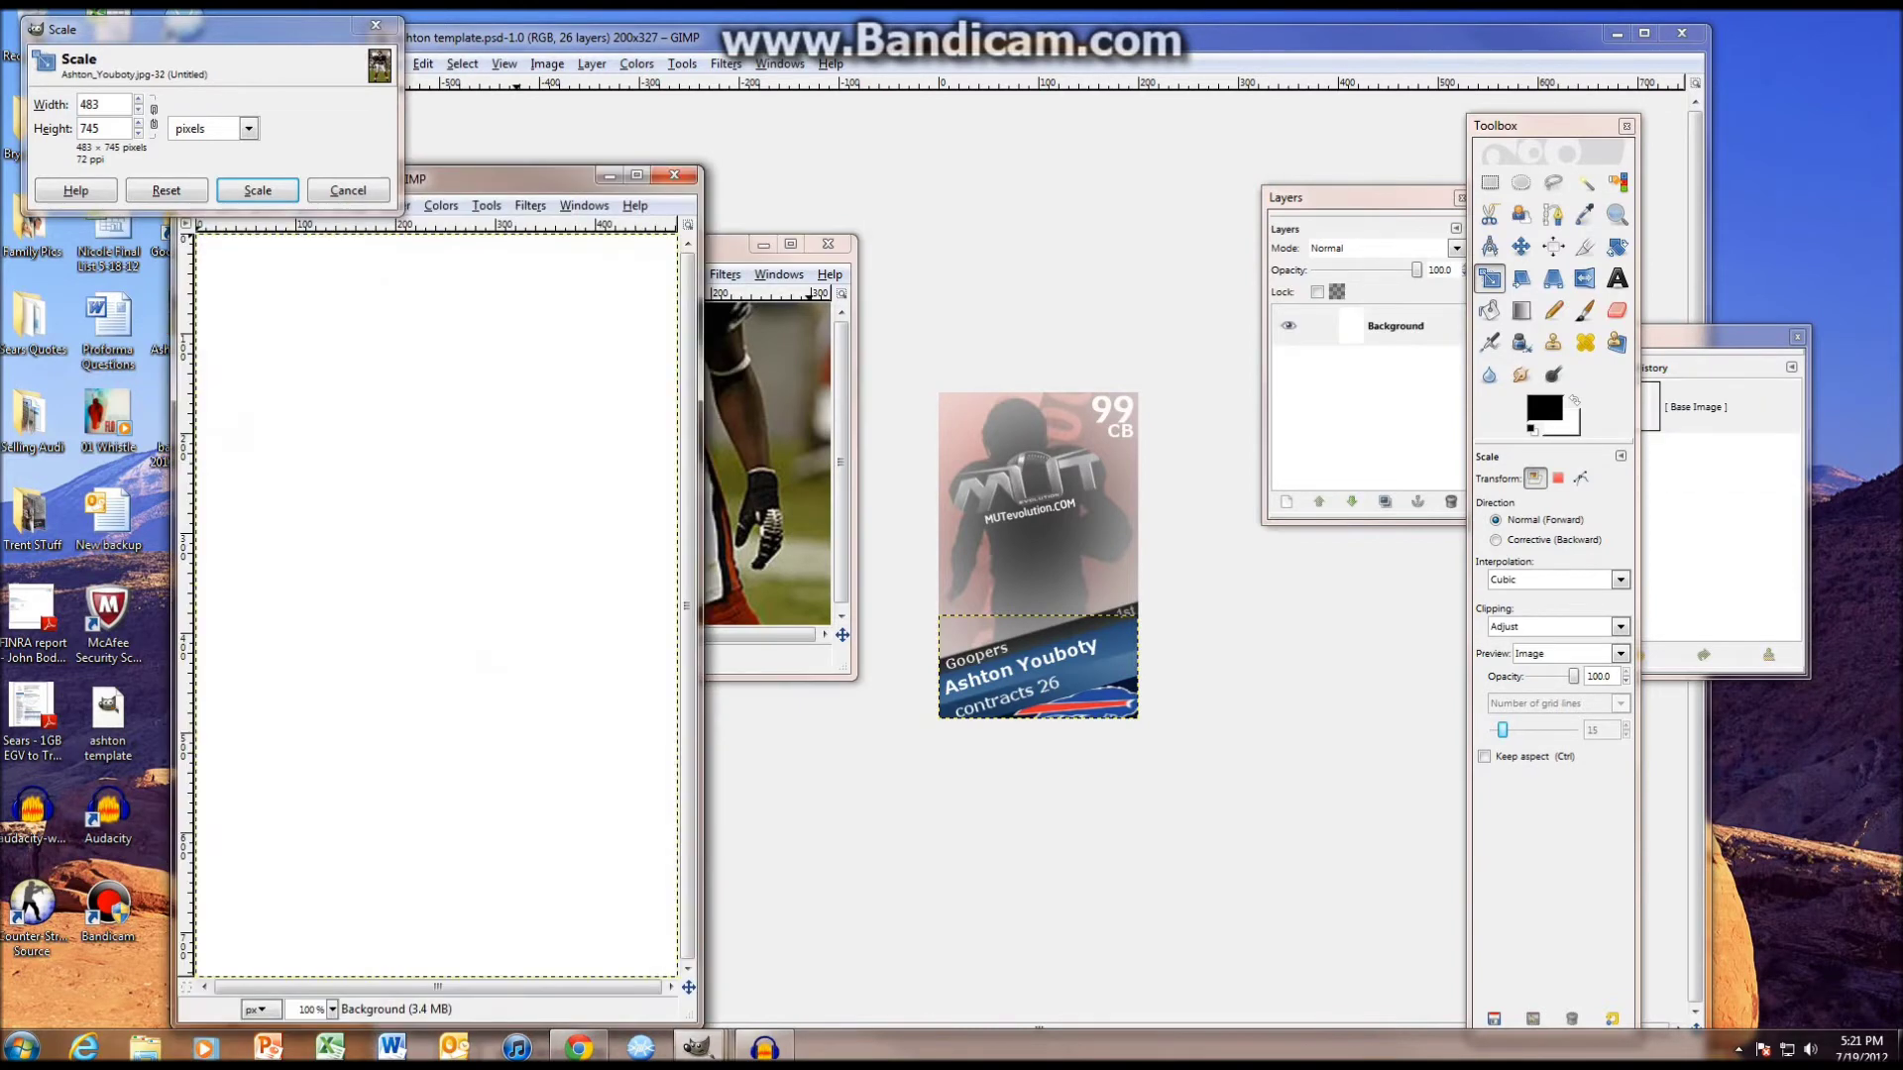
click(625, 560)
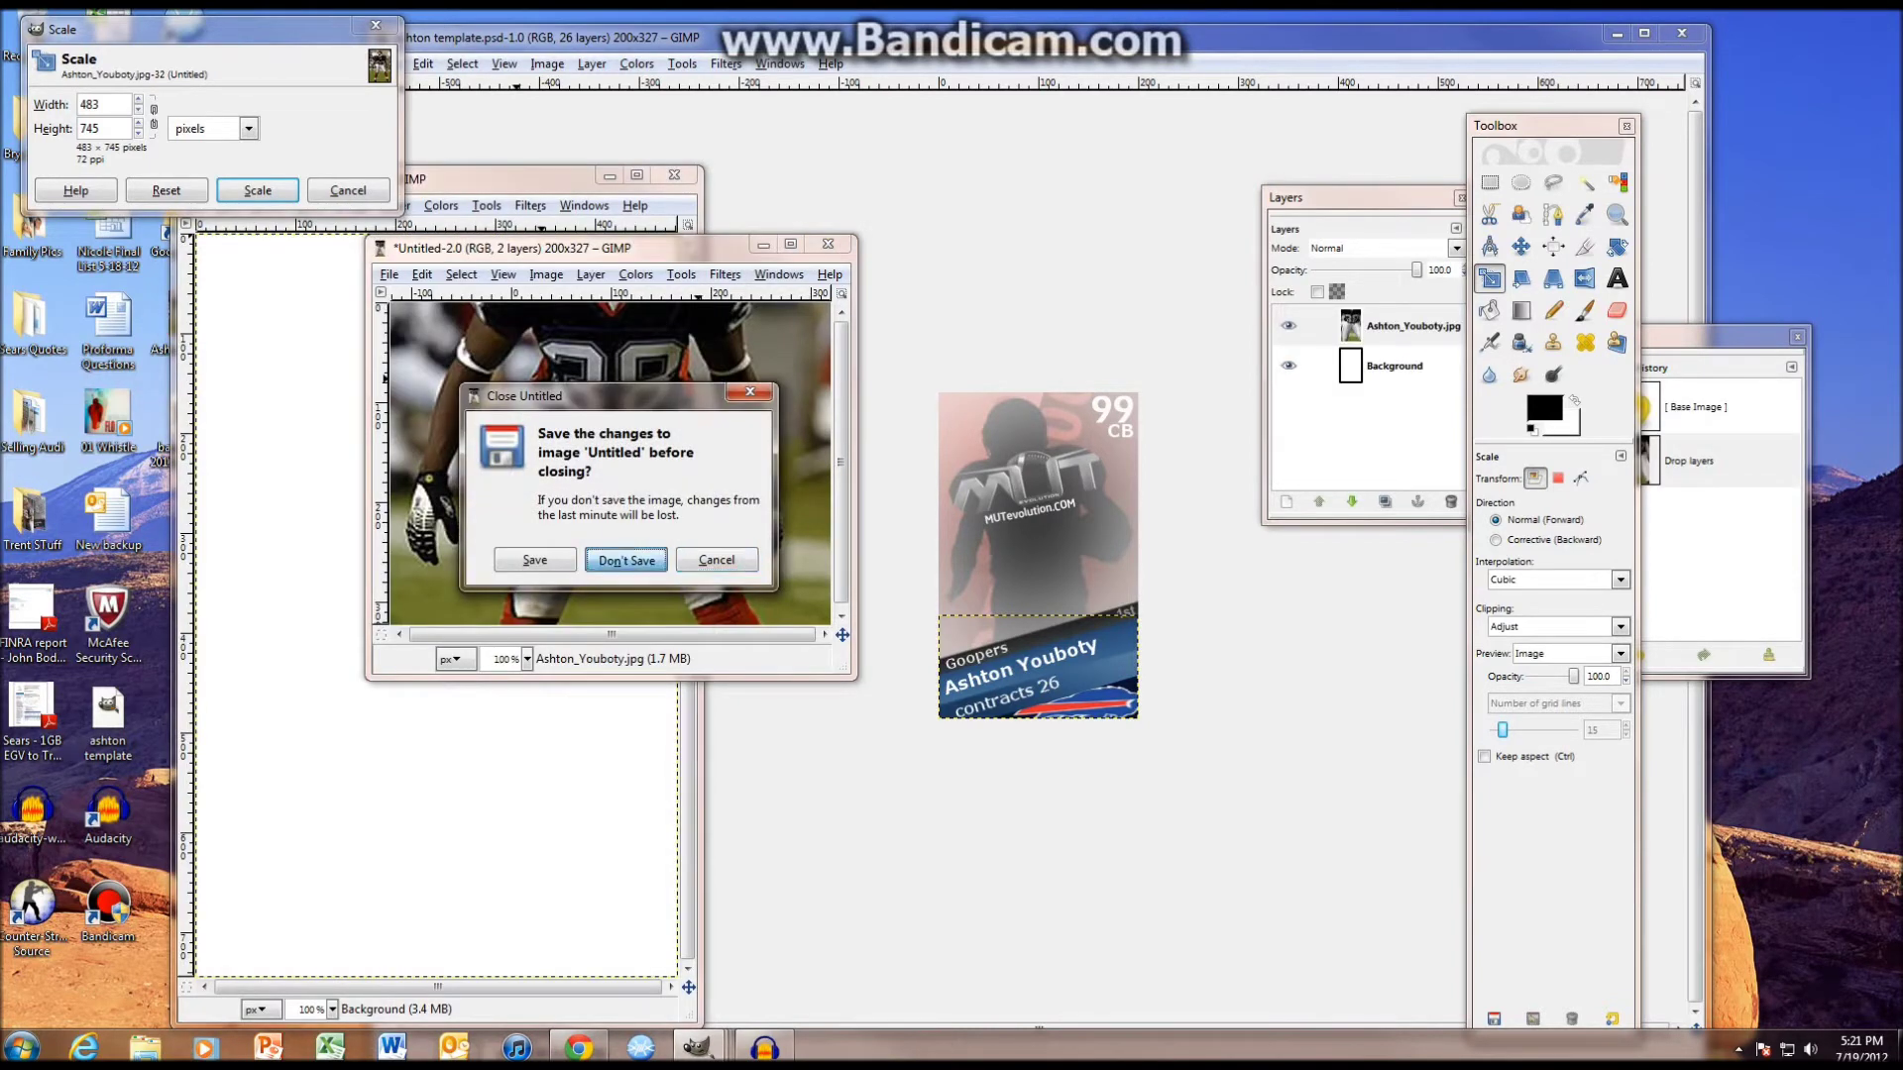
drag(472, 179, 688, 173)
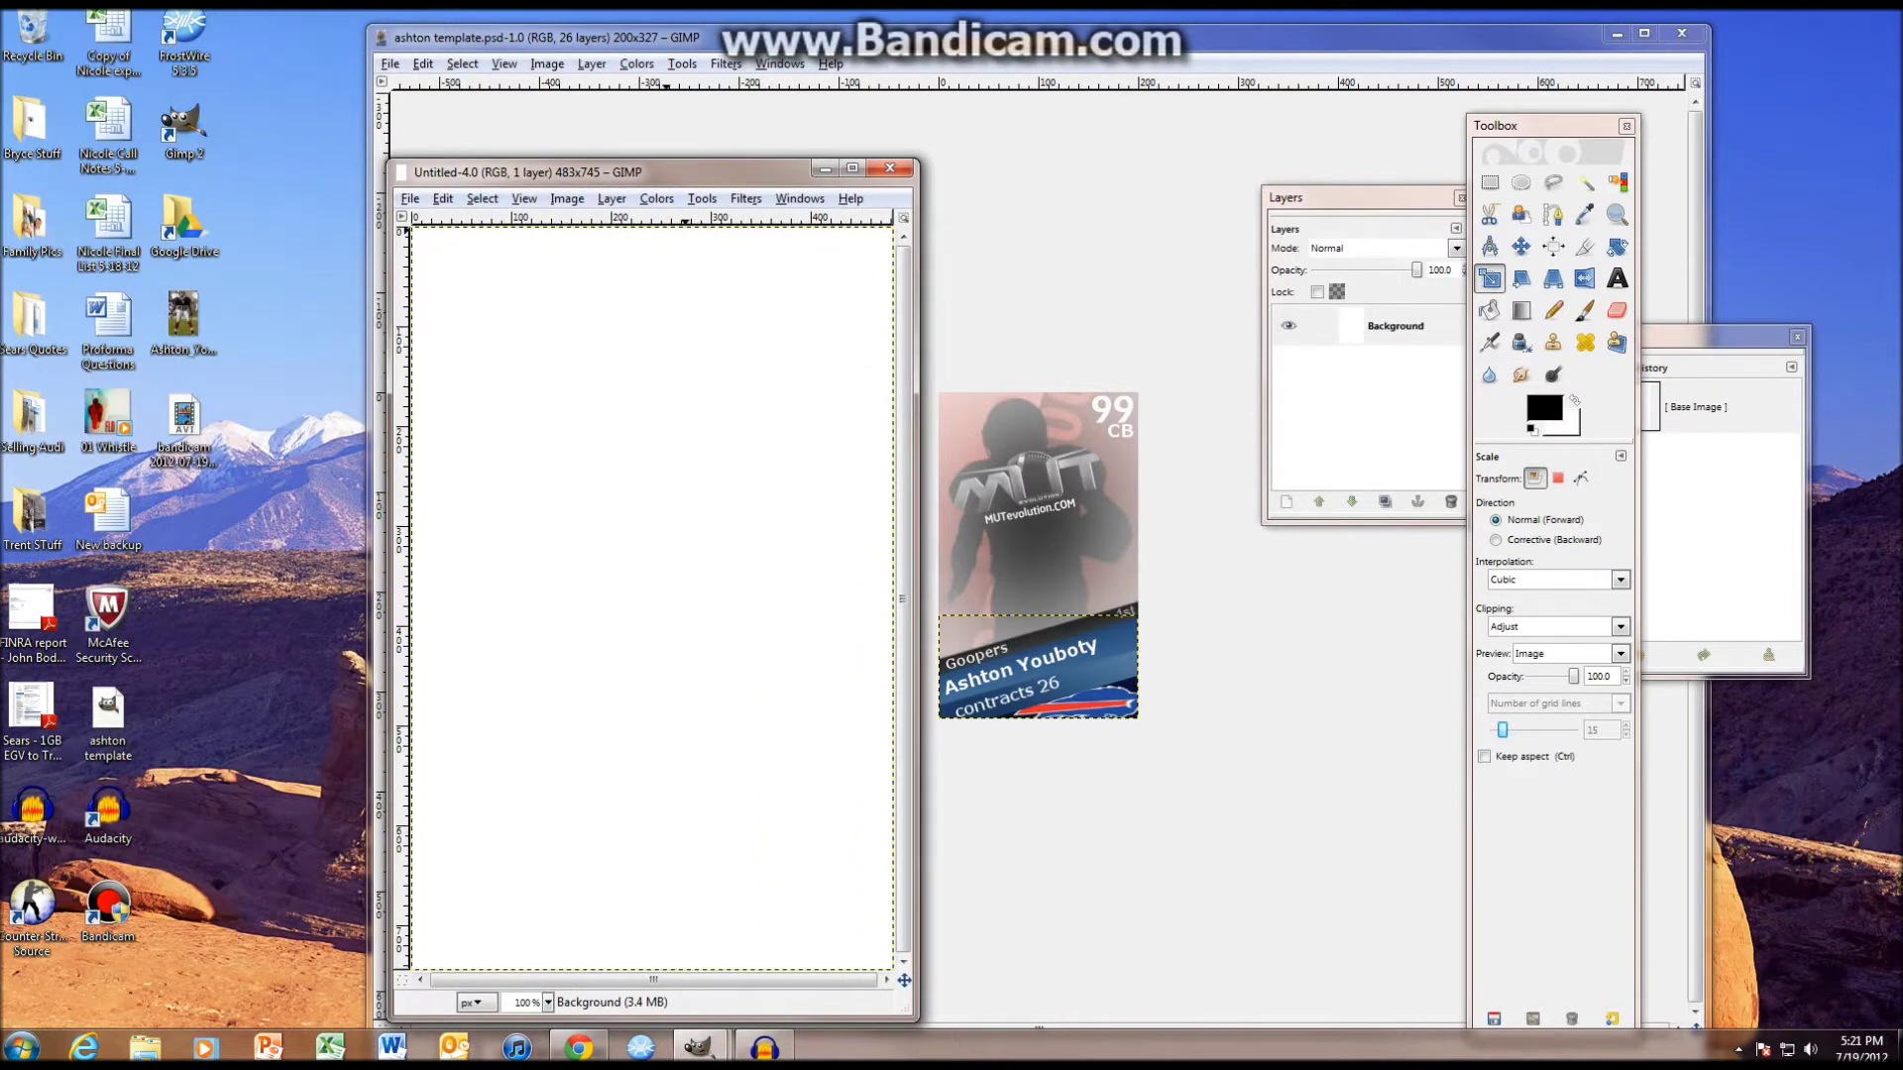
- Create two more blank images of 483 × 745 pixels
click(409, 199)
click(437, 222)
click(578, 451)
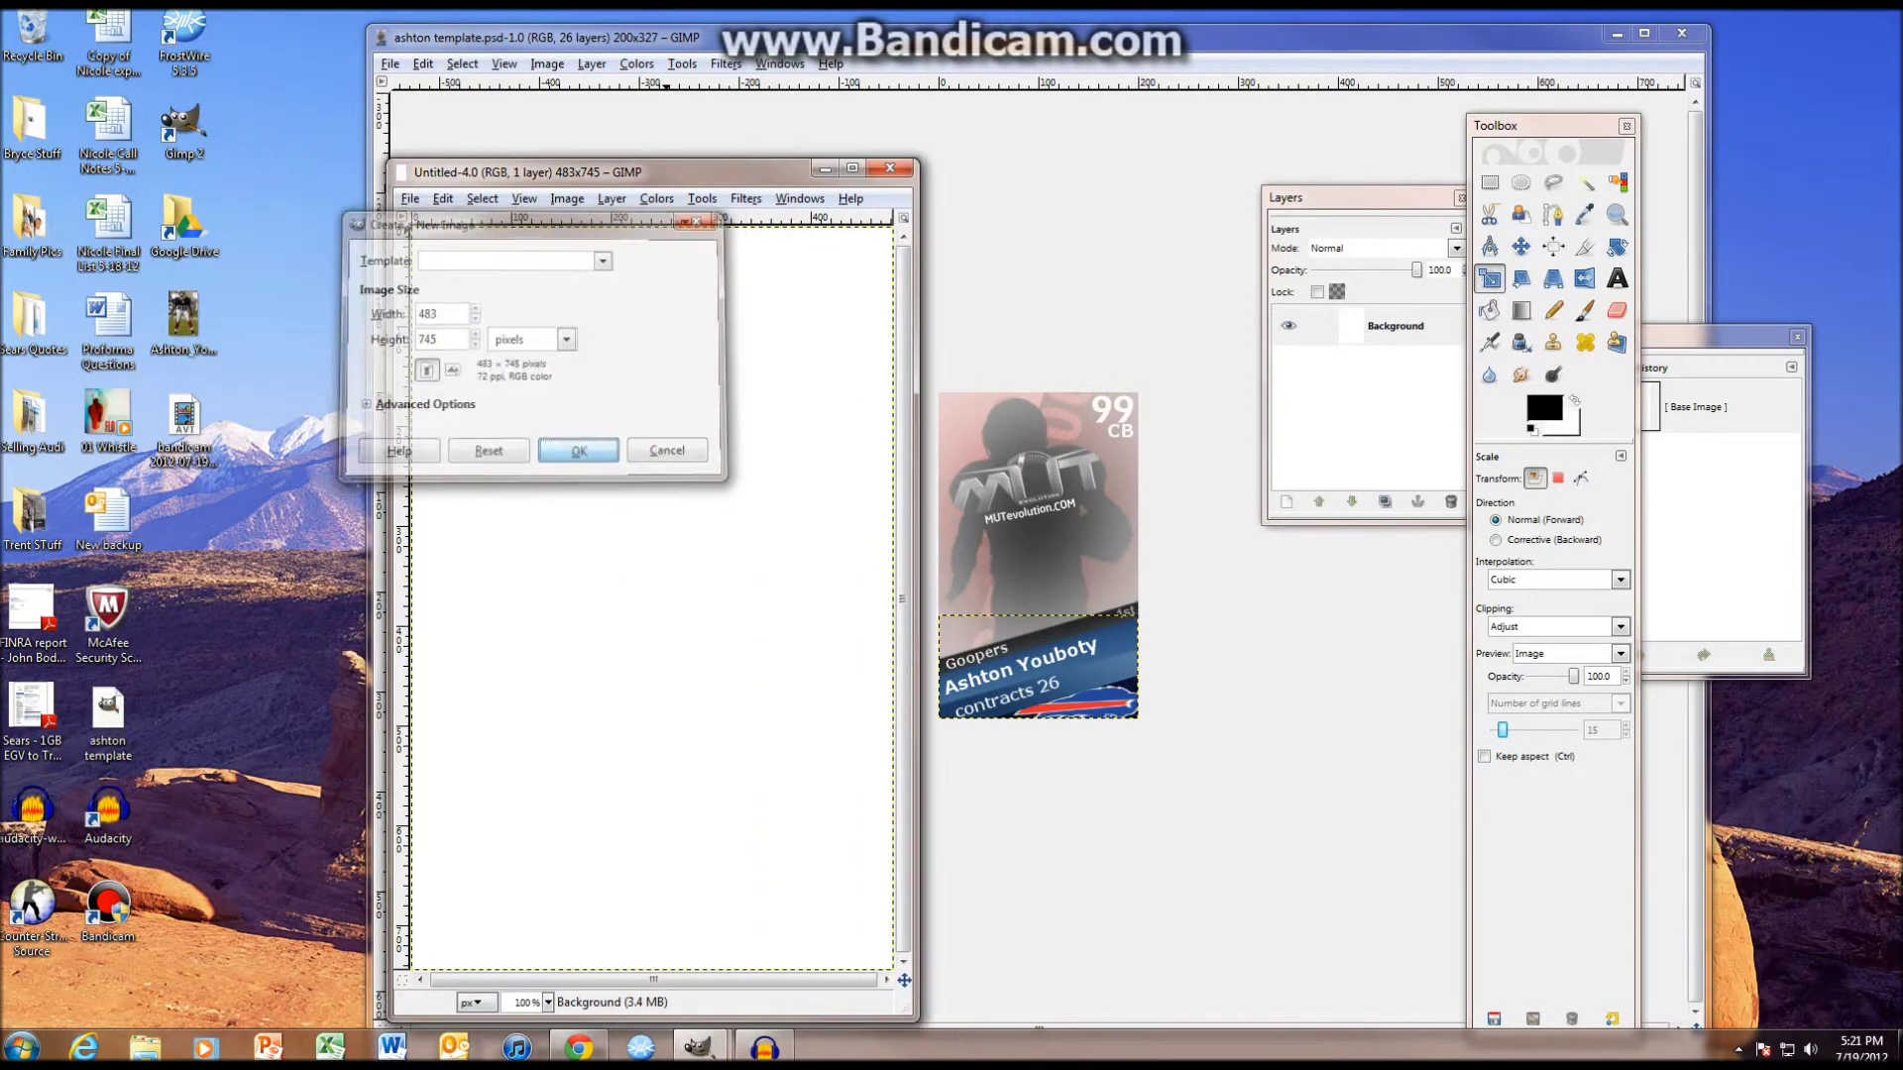
click(409, 198)
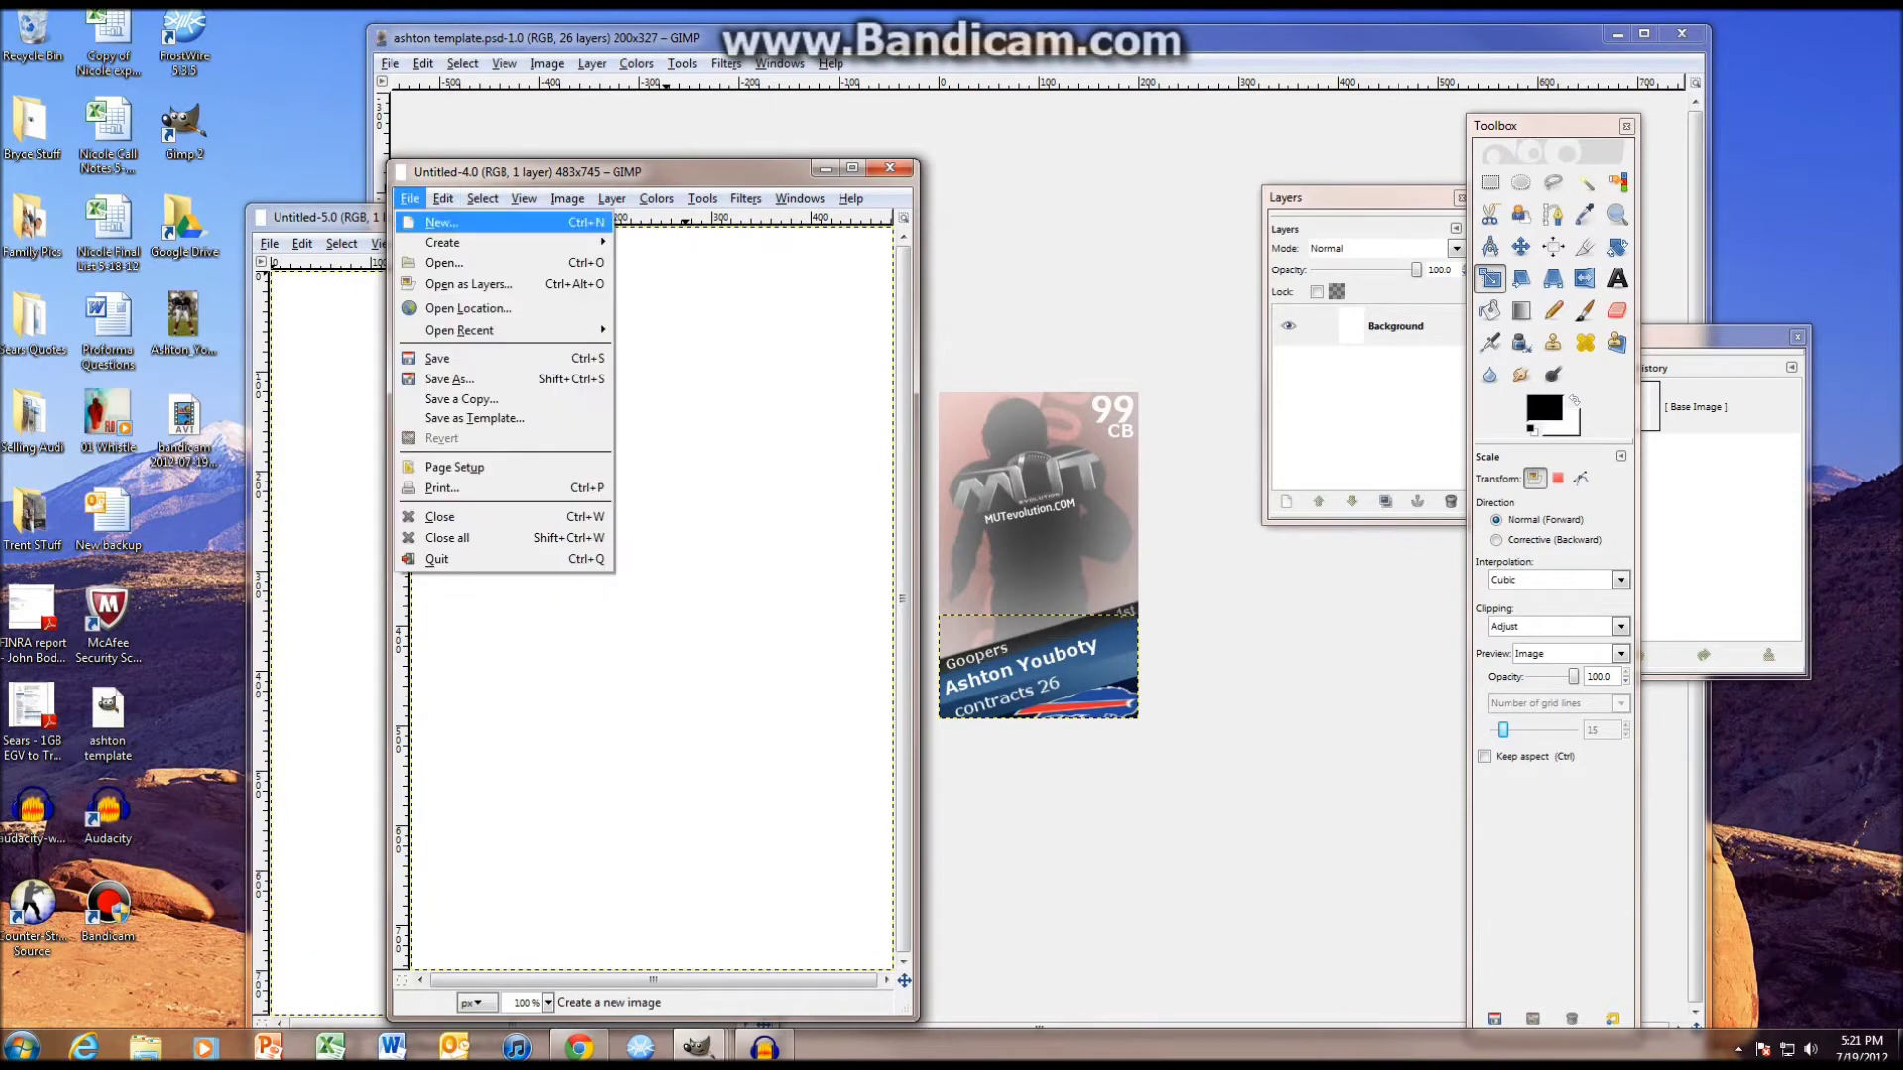
click(431, 222)
click(581, 448)
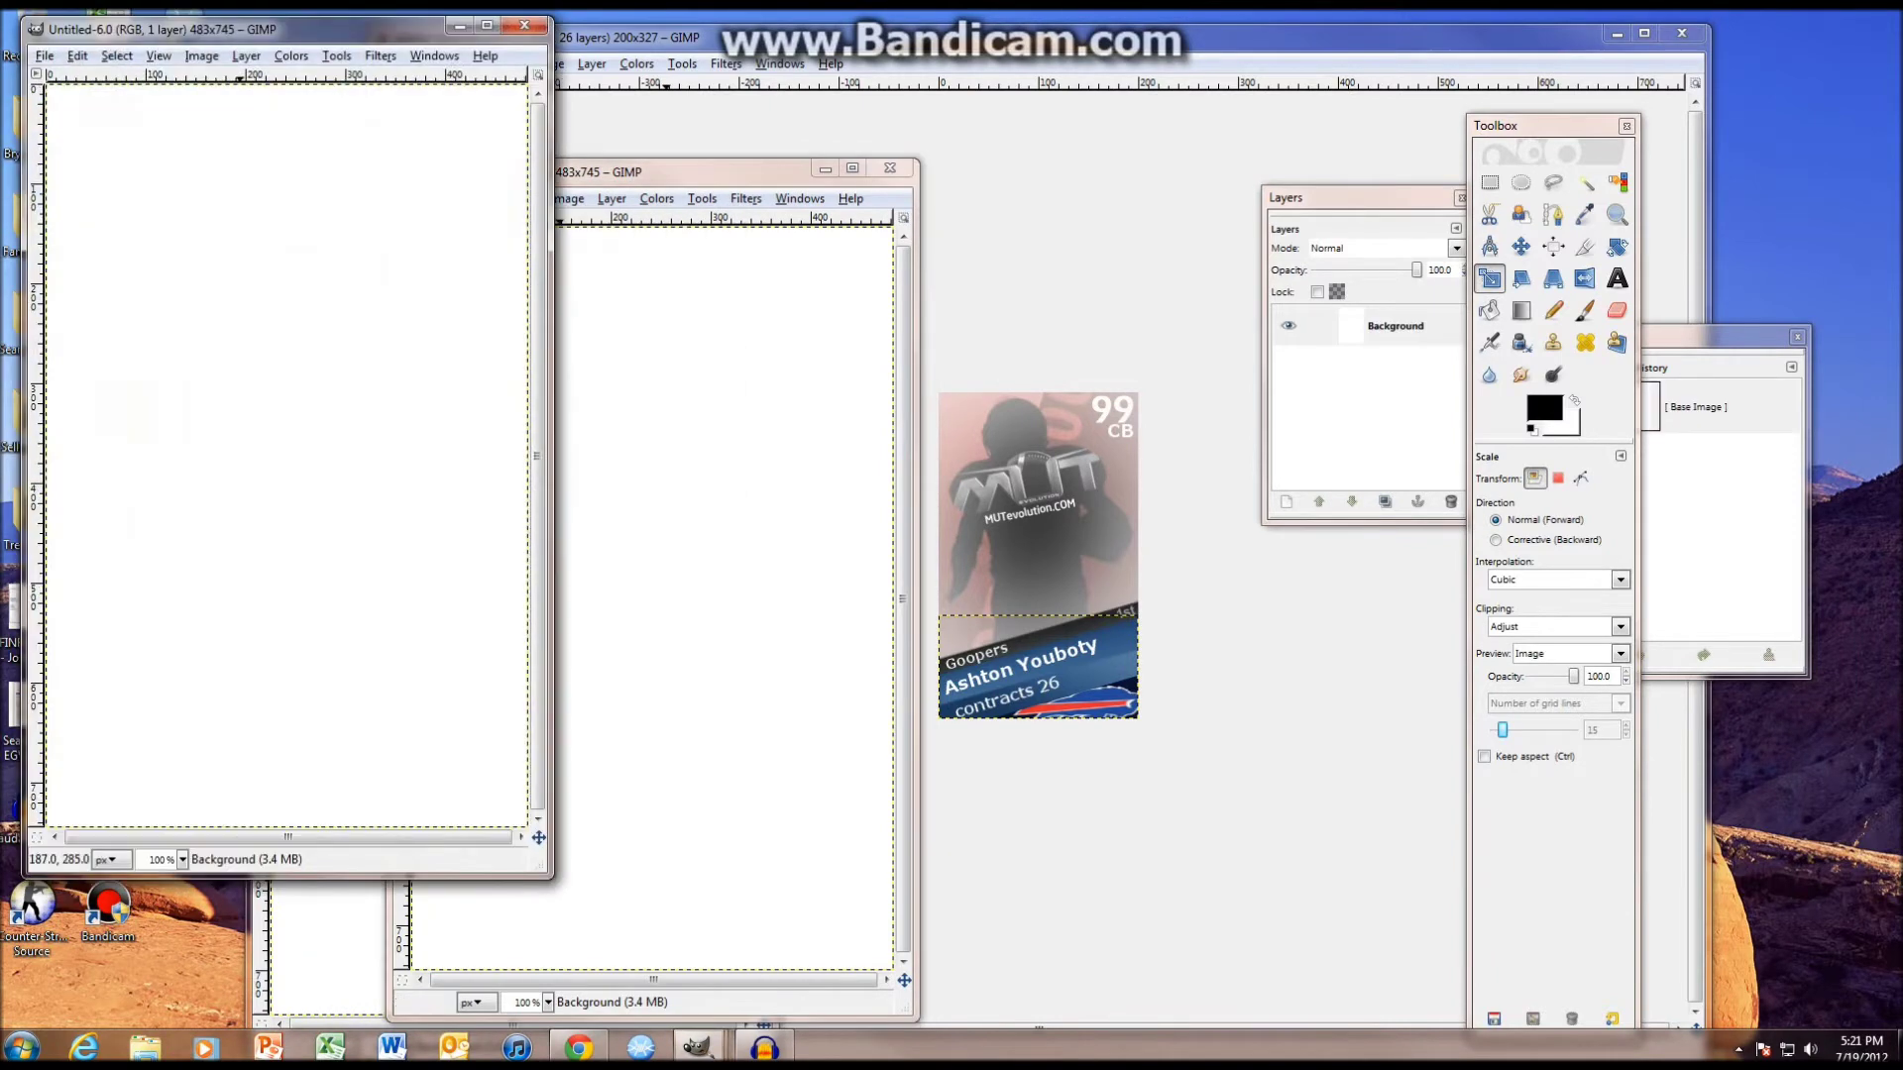
drag(387, 30, 786, 189)
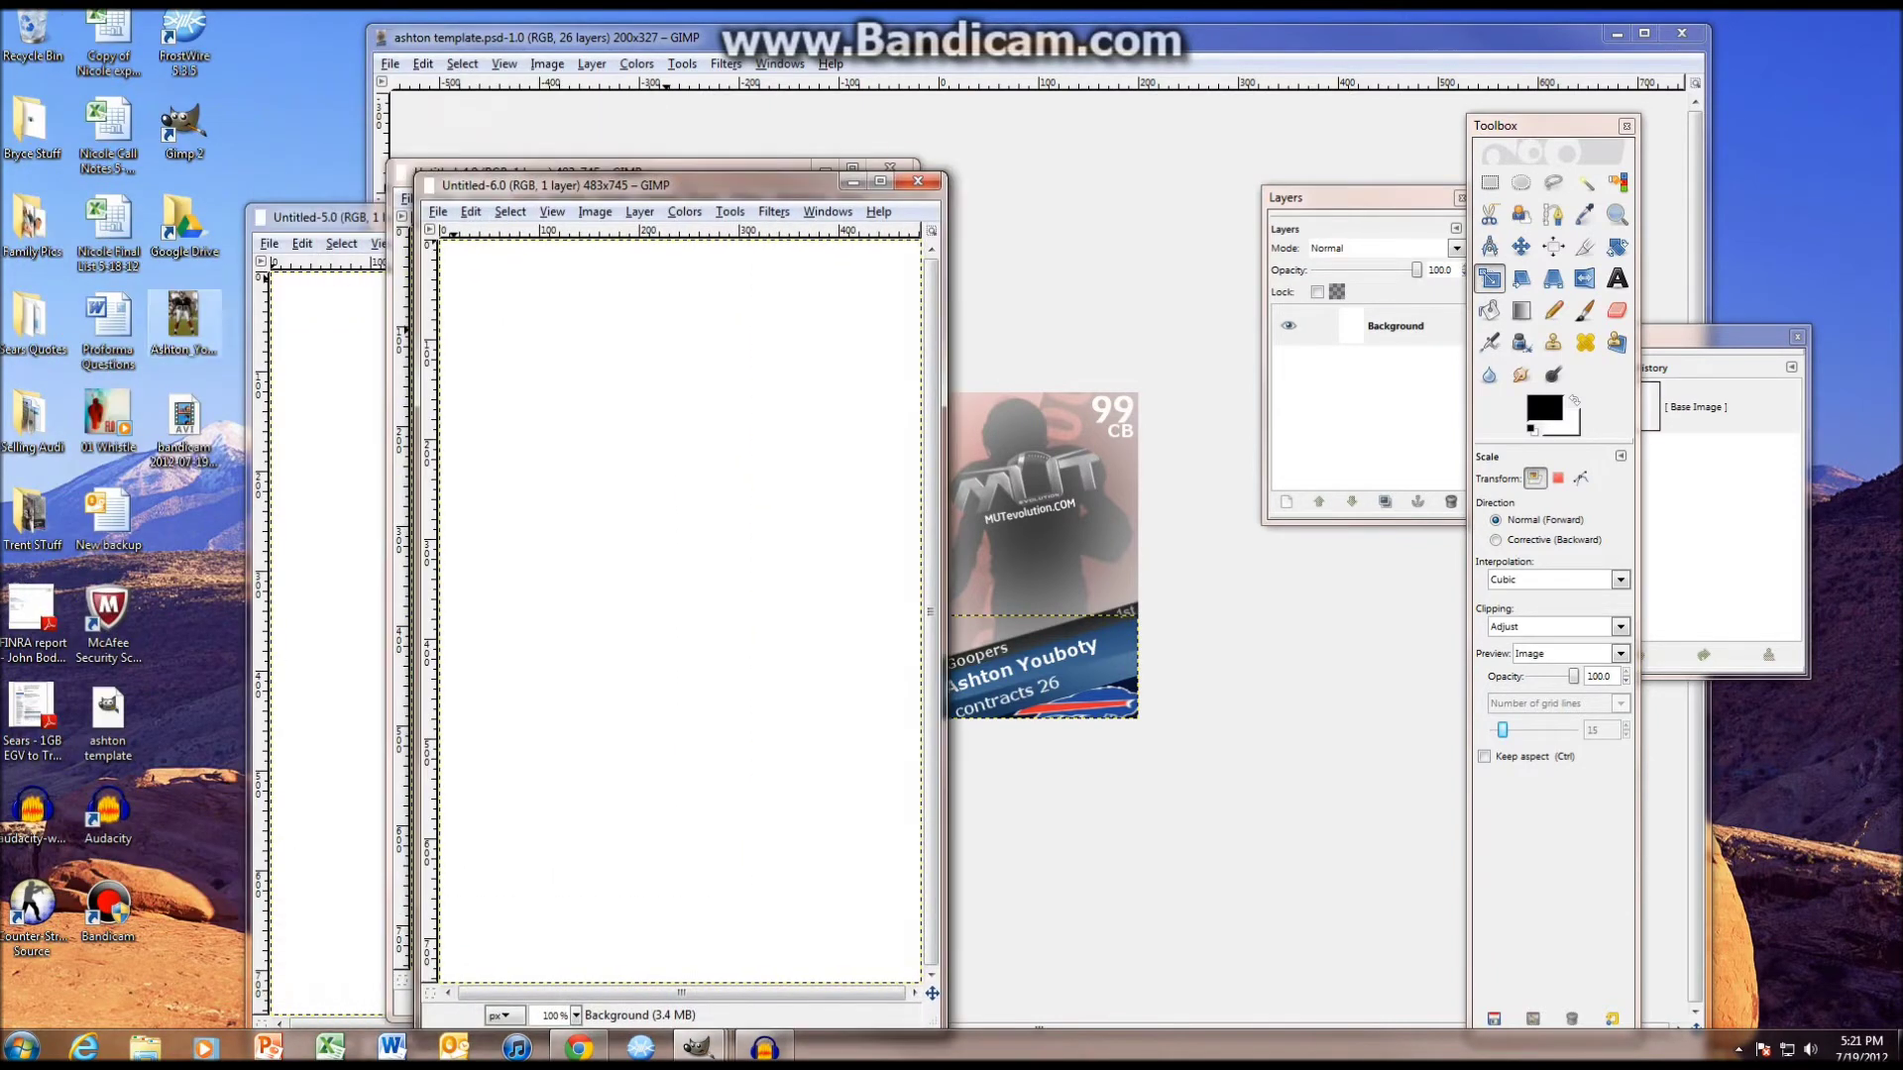
- Add the player photo from the desktop as a layer in Untitled-5.0 and arrange the image and Layers windows
click(793, 37)
drag(183, 317, 325, 337)
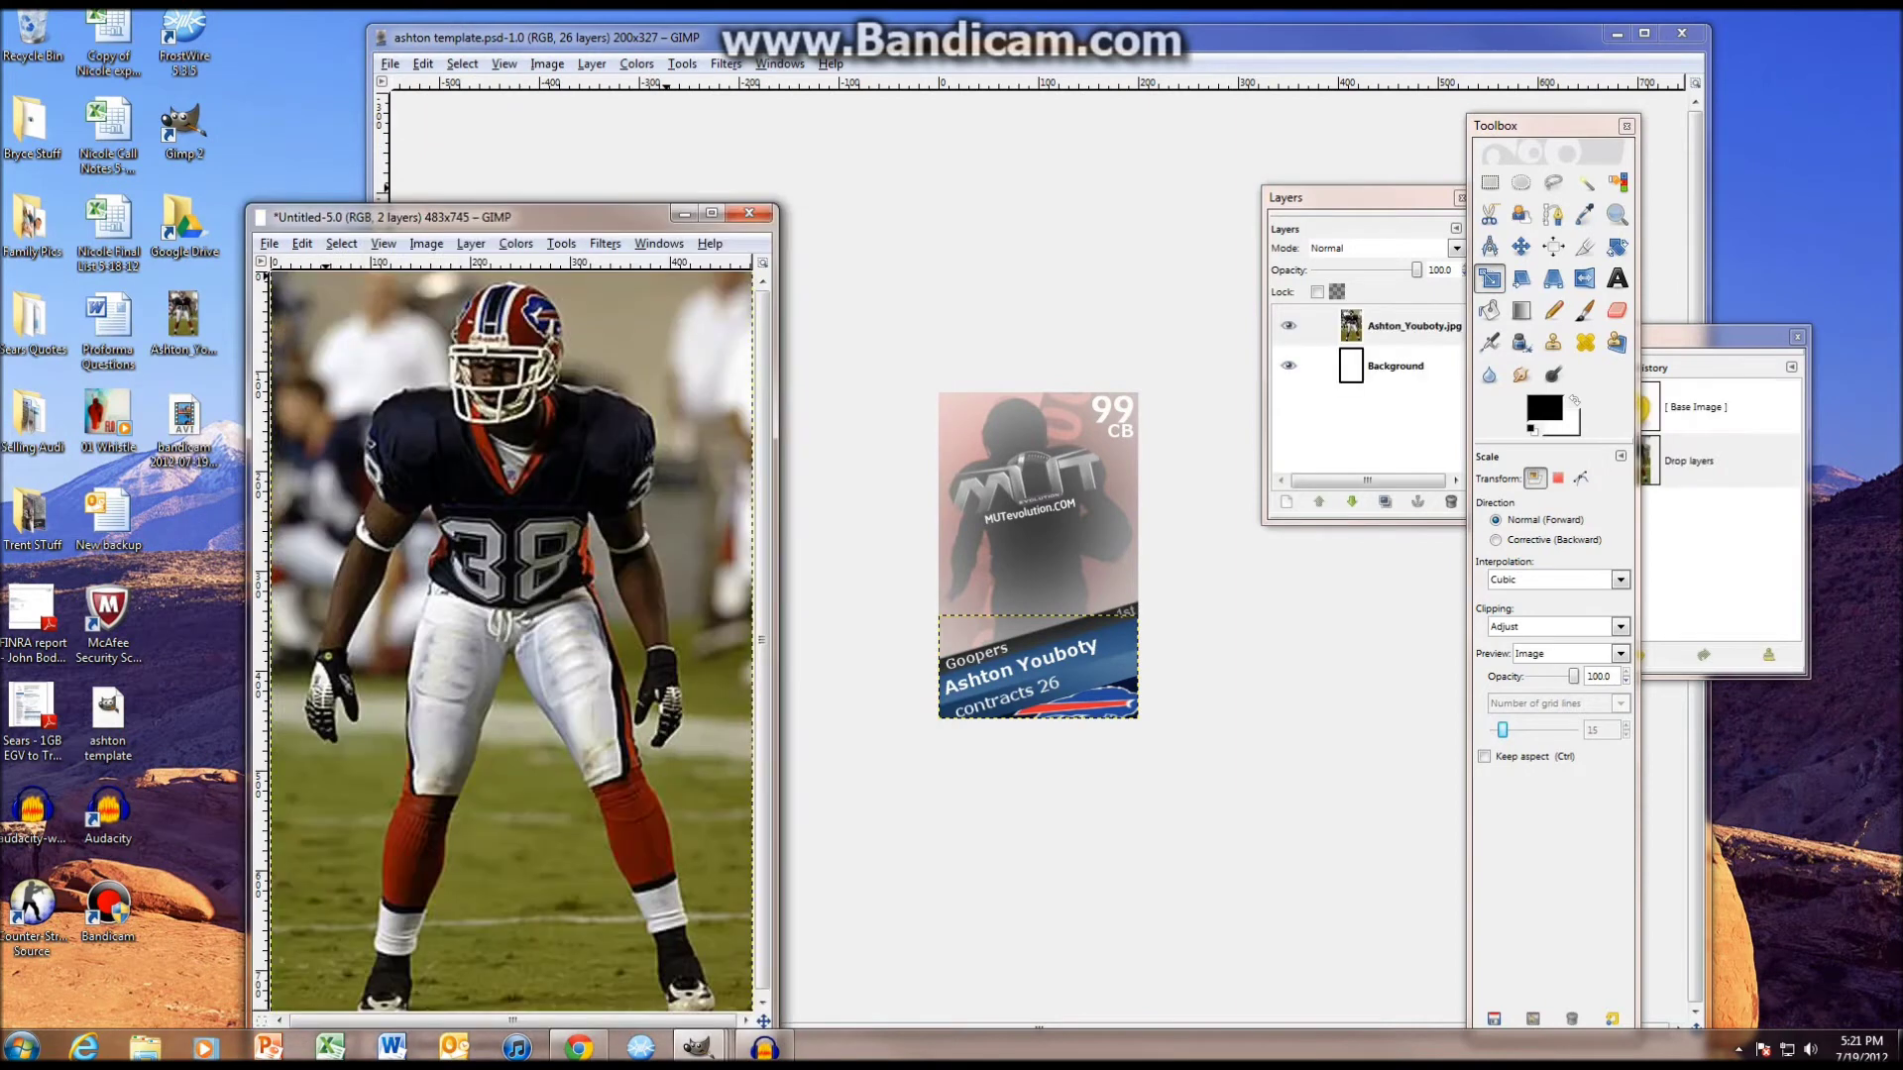
drag(342, 217, 429, 106)
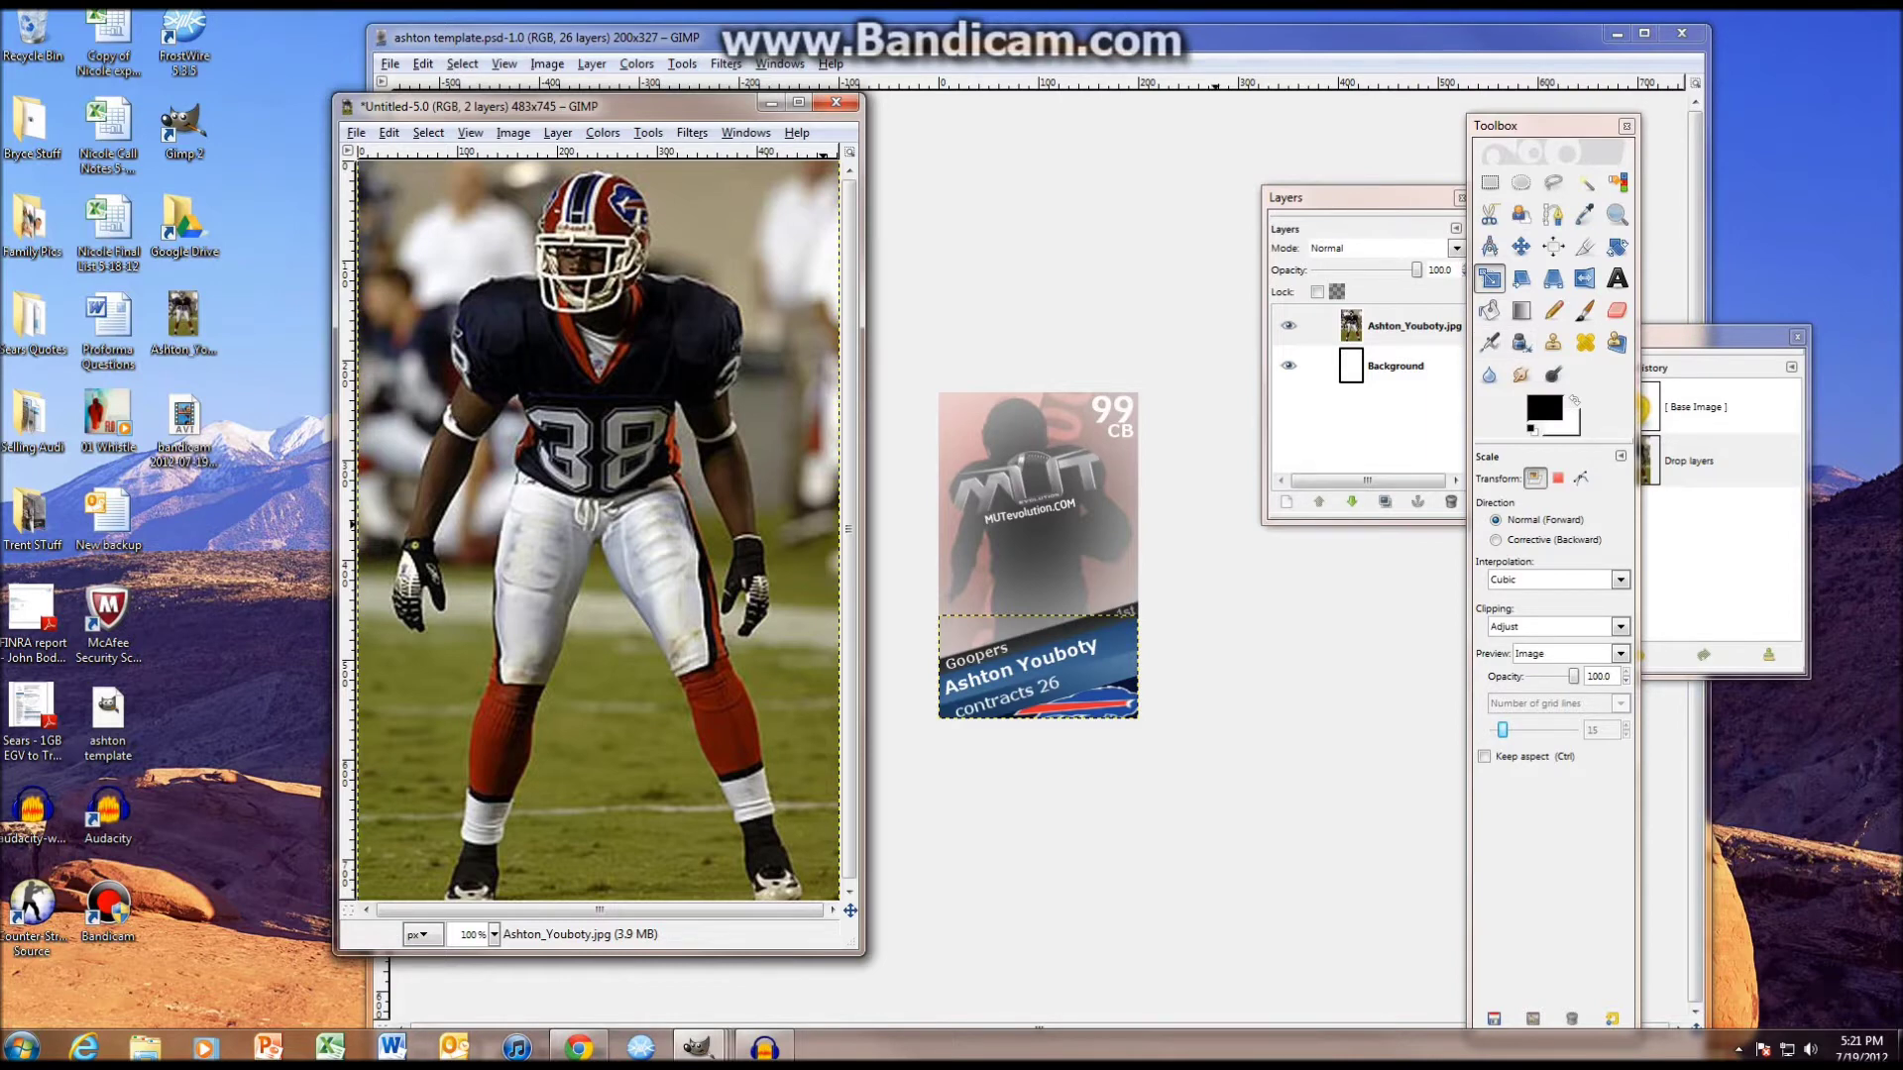
drag(1333, 198, 1240, 210)
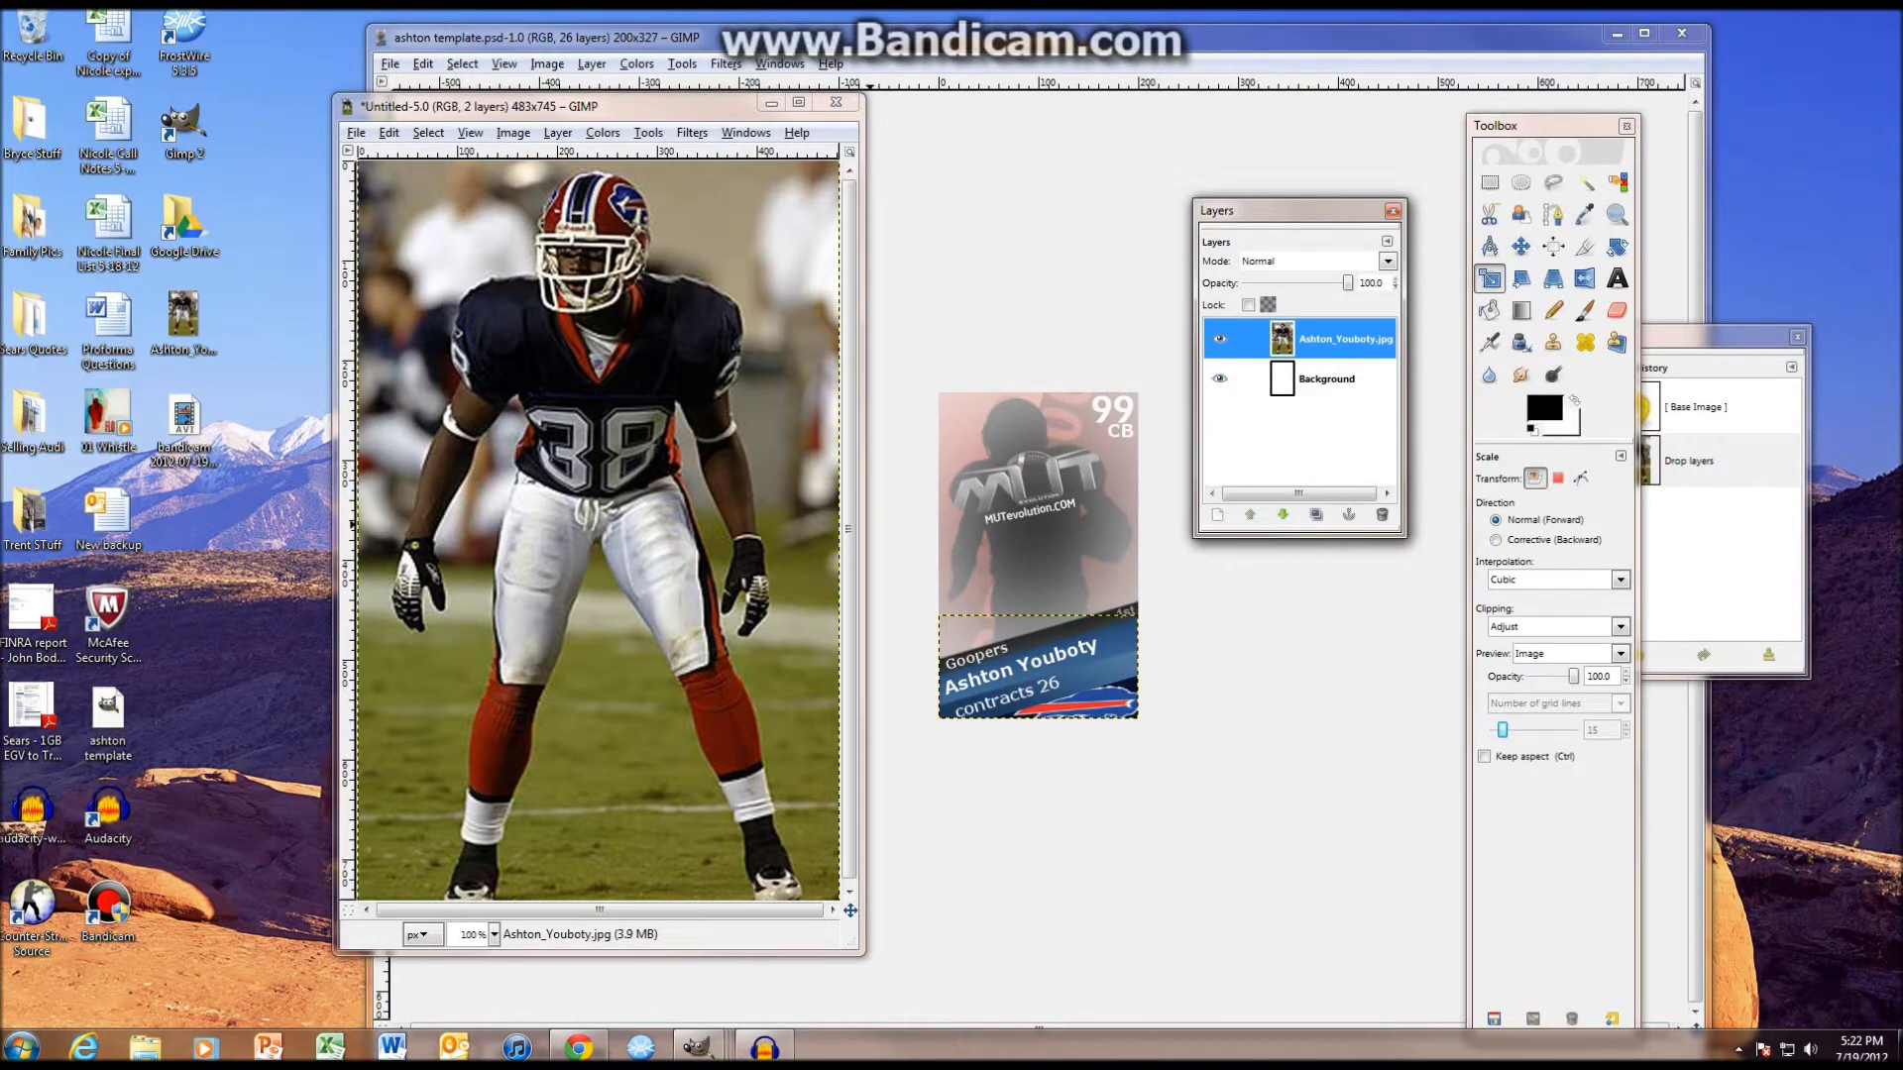
- Apply the artistic Cartoon filter to the photo layer with mask radius 25 and percent black 0
click(691, 132)
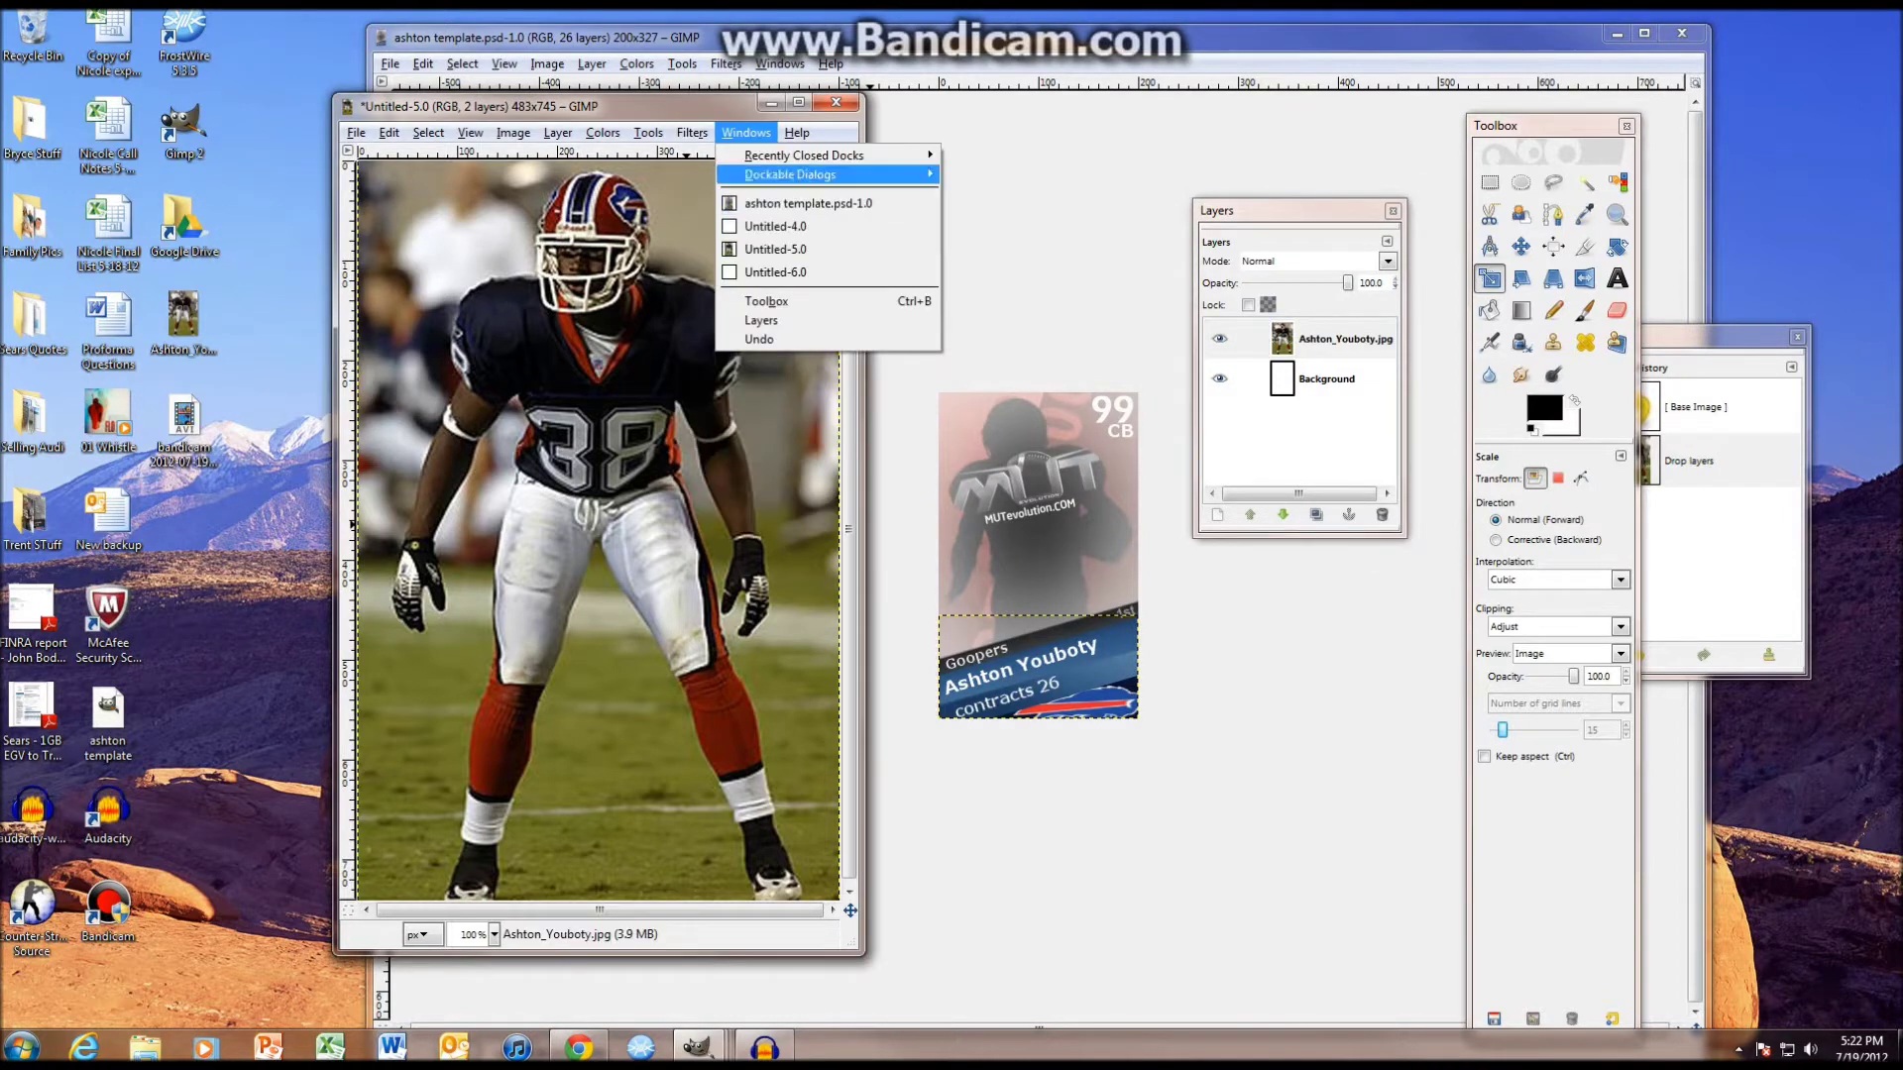
mouse_move(793, 381)
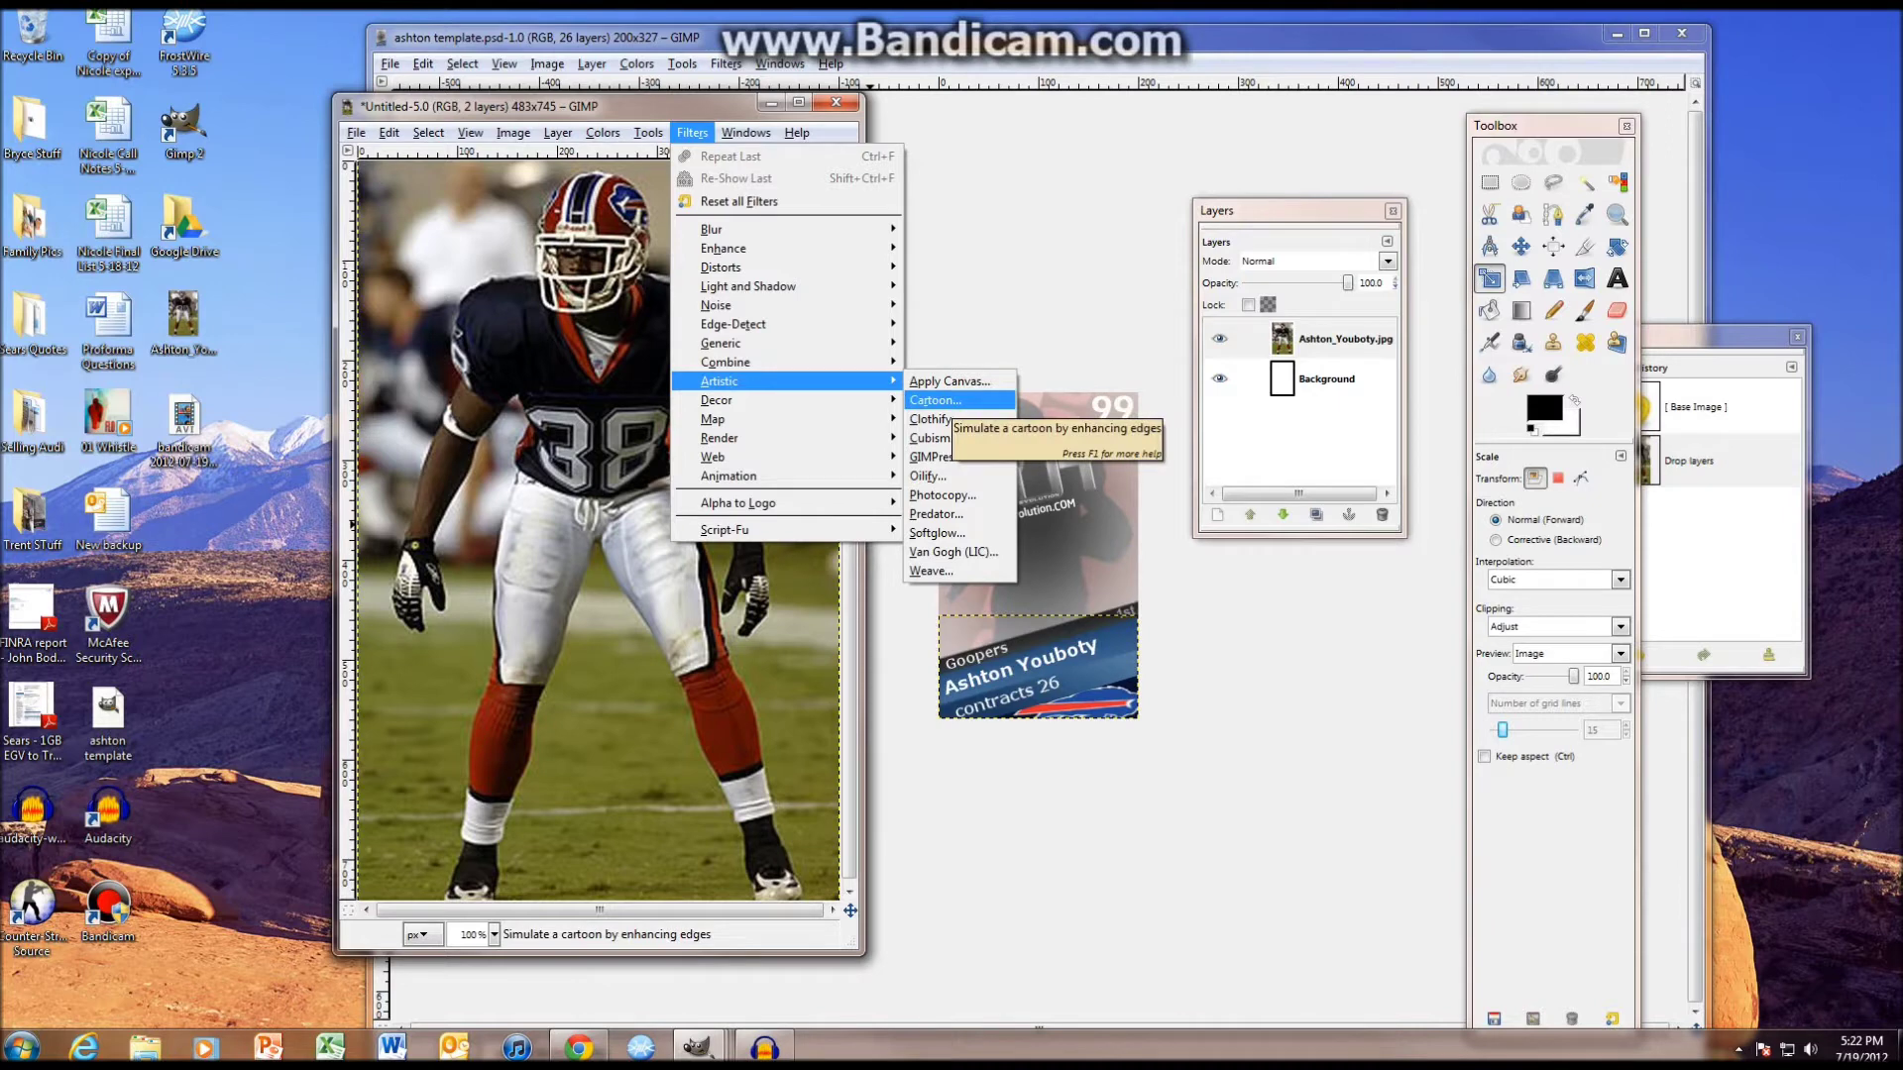
click(936, 401)
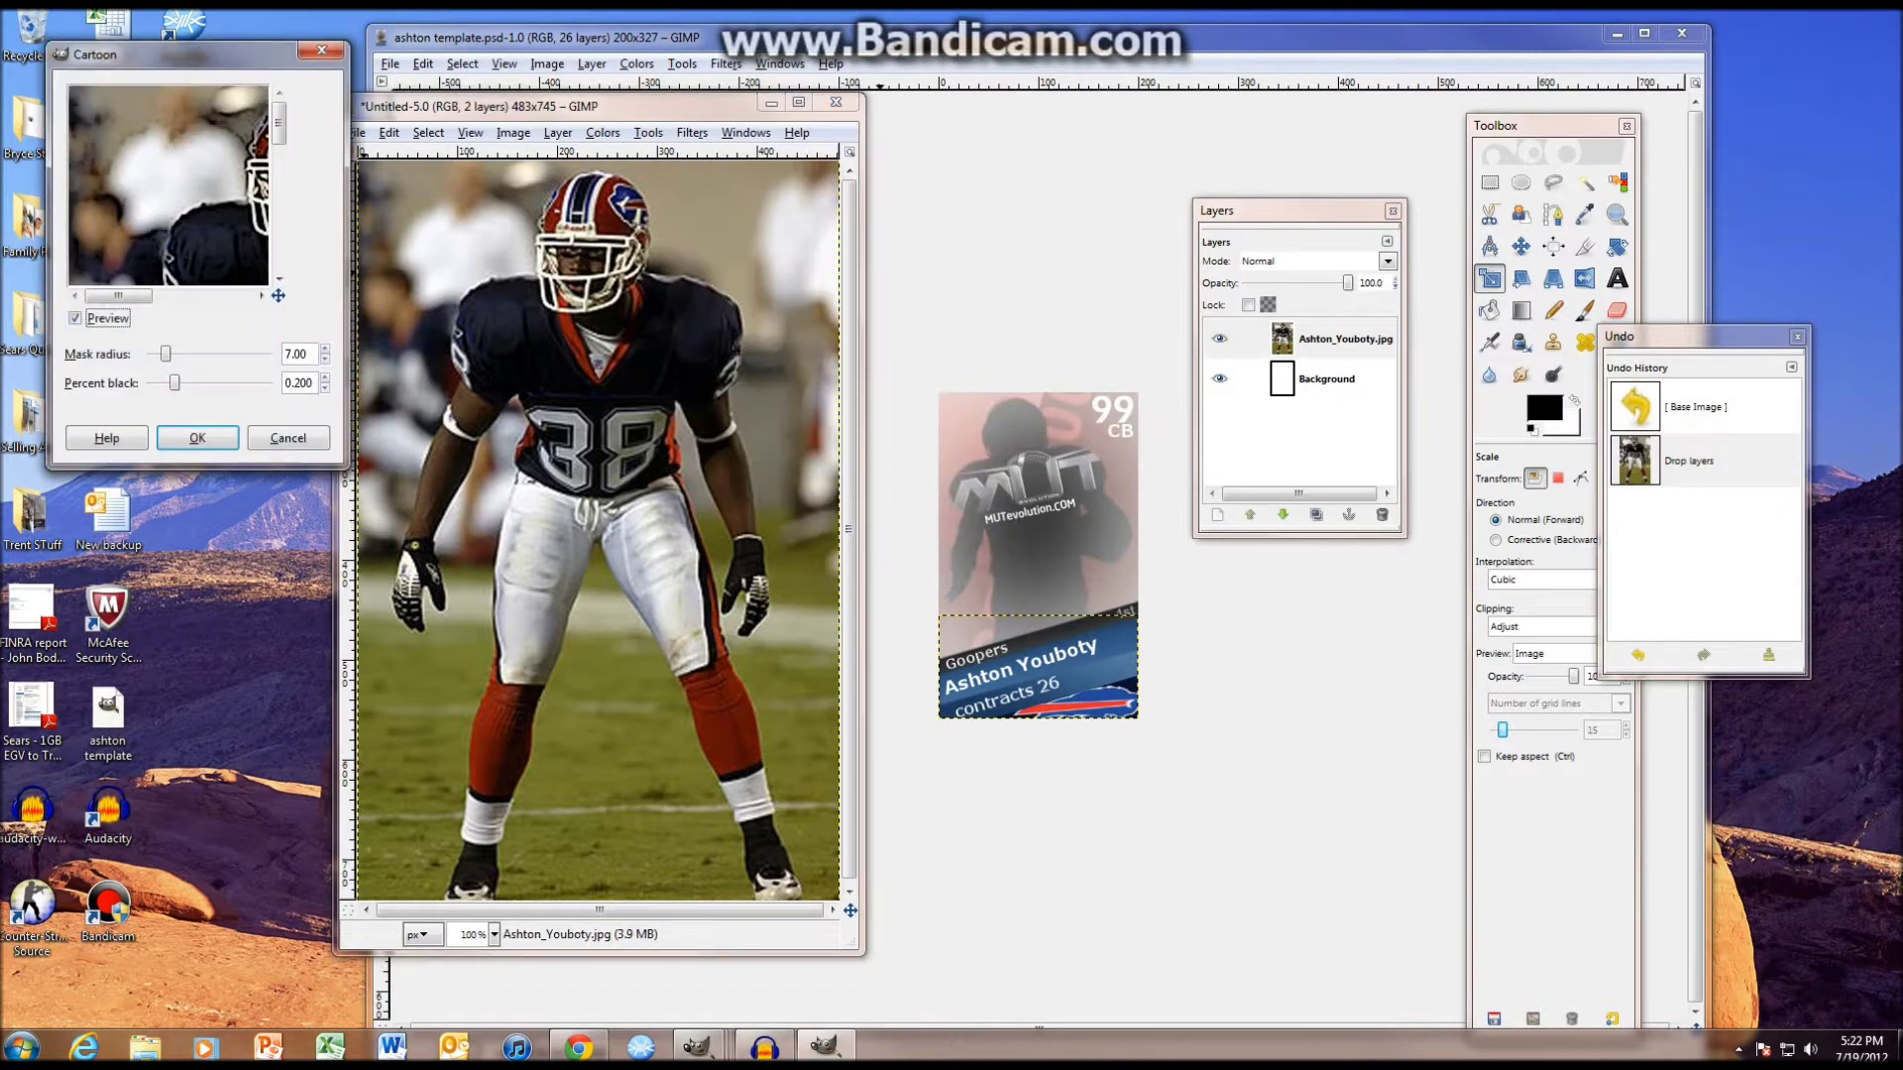
drag(118, 296, 174, 296)
drag(175, 383, 151, 383)
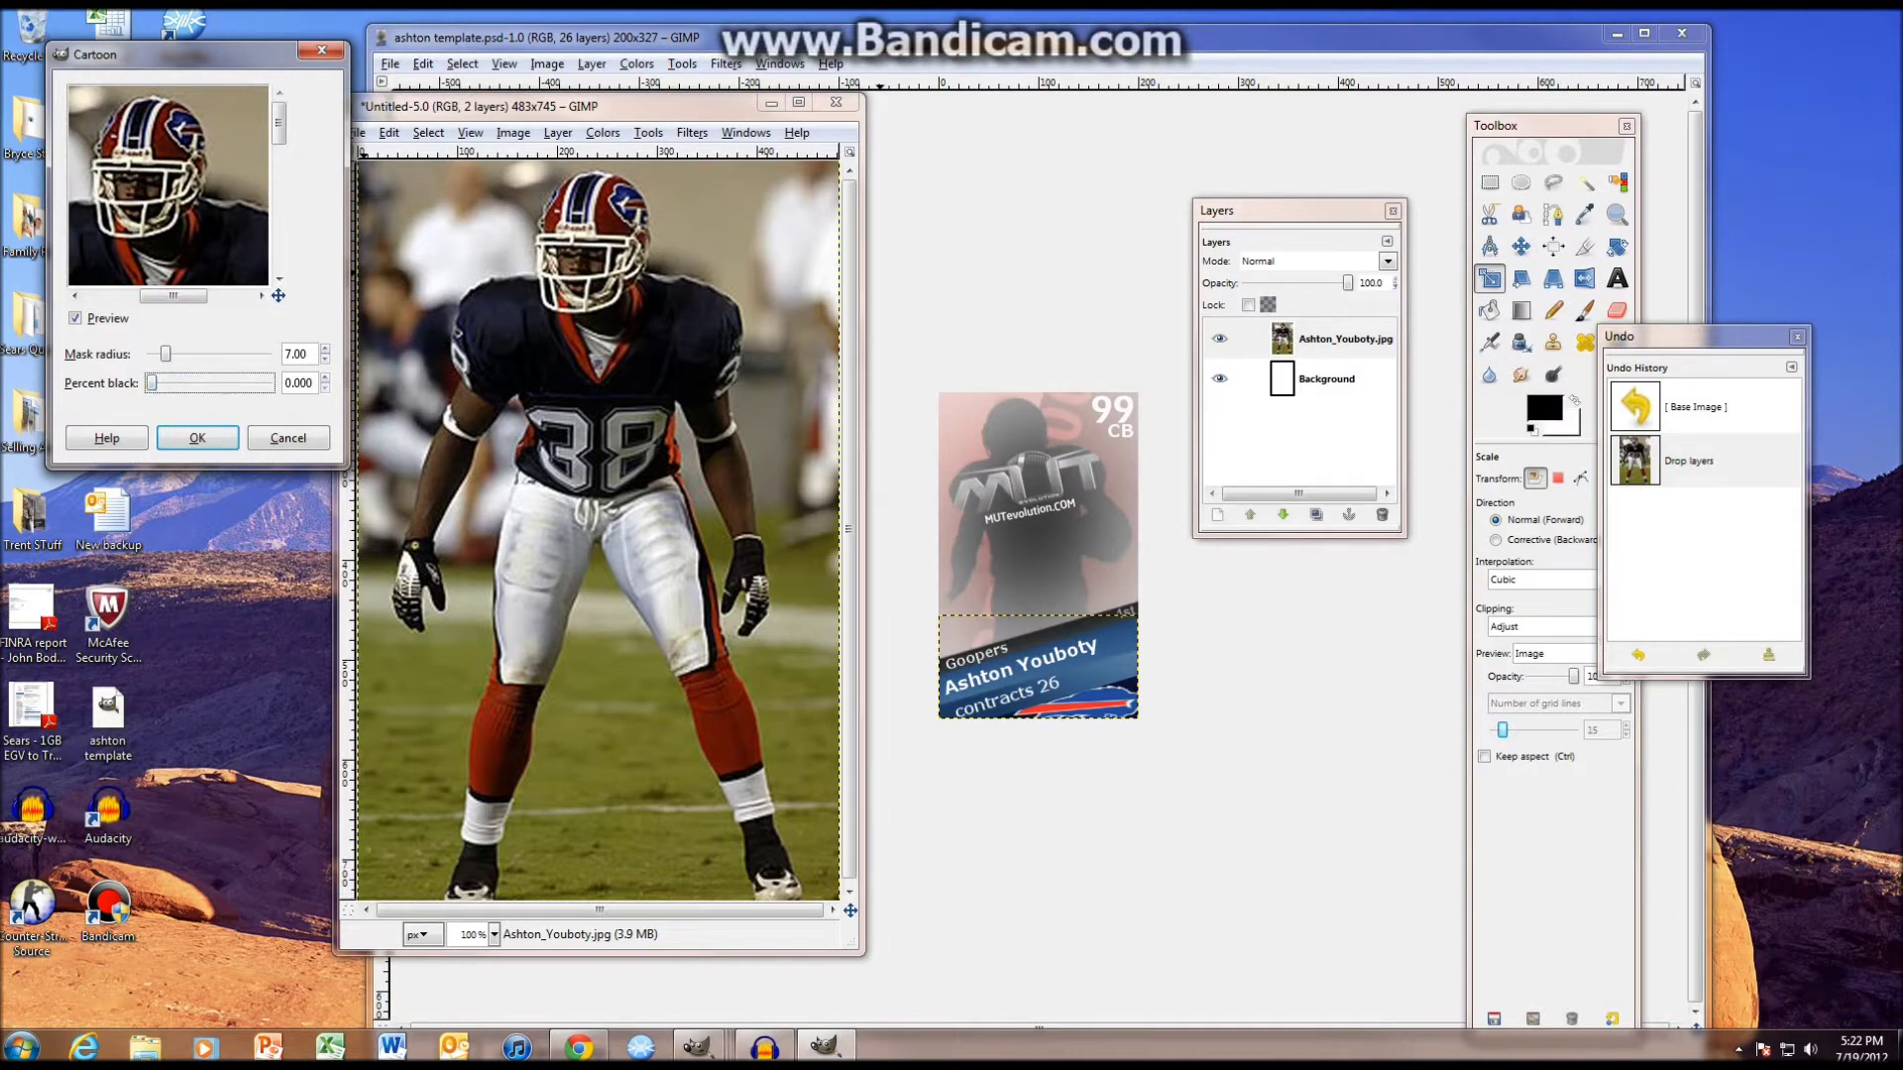
key(shift+Tab)
text(25)
key(Tab)
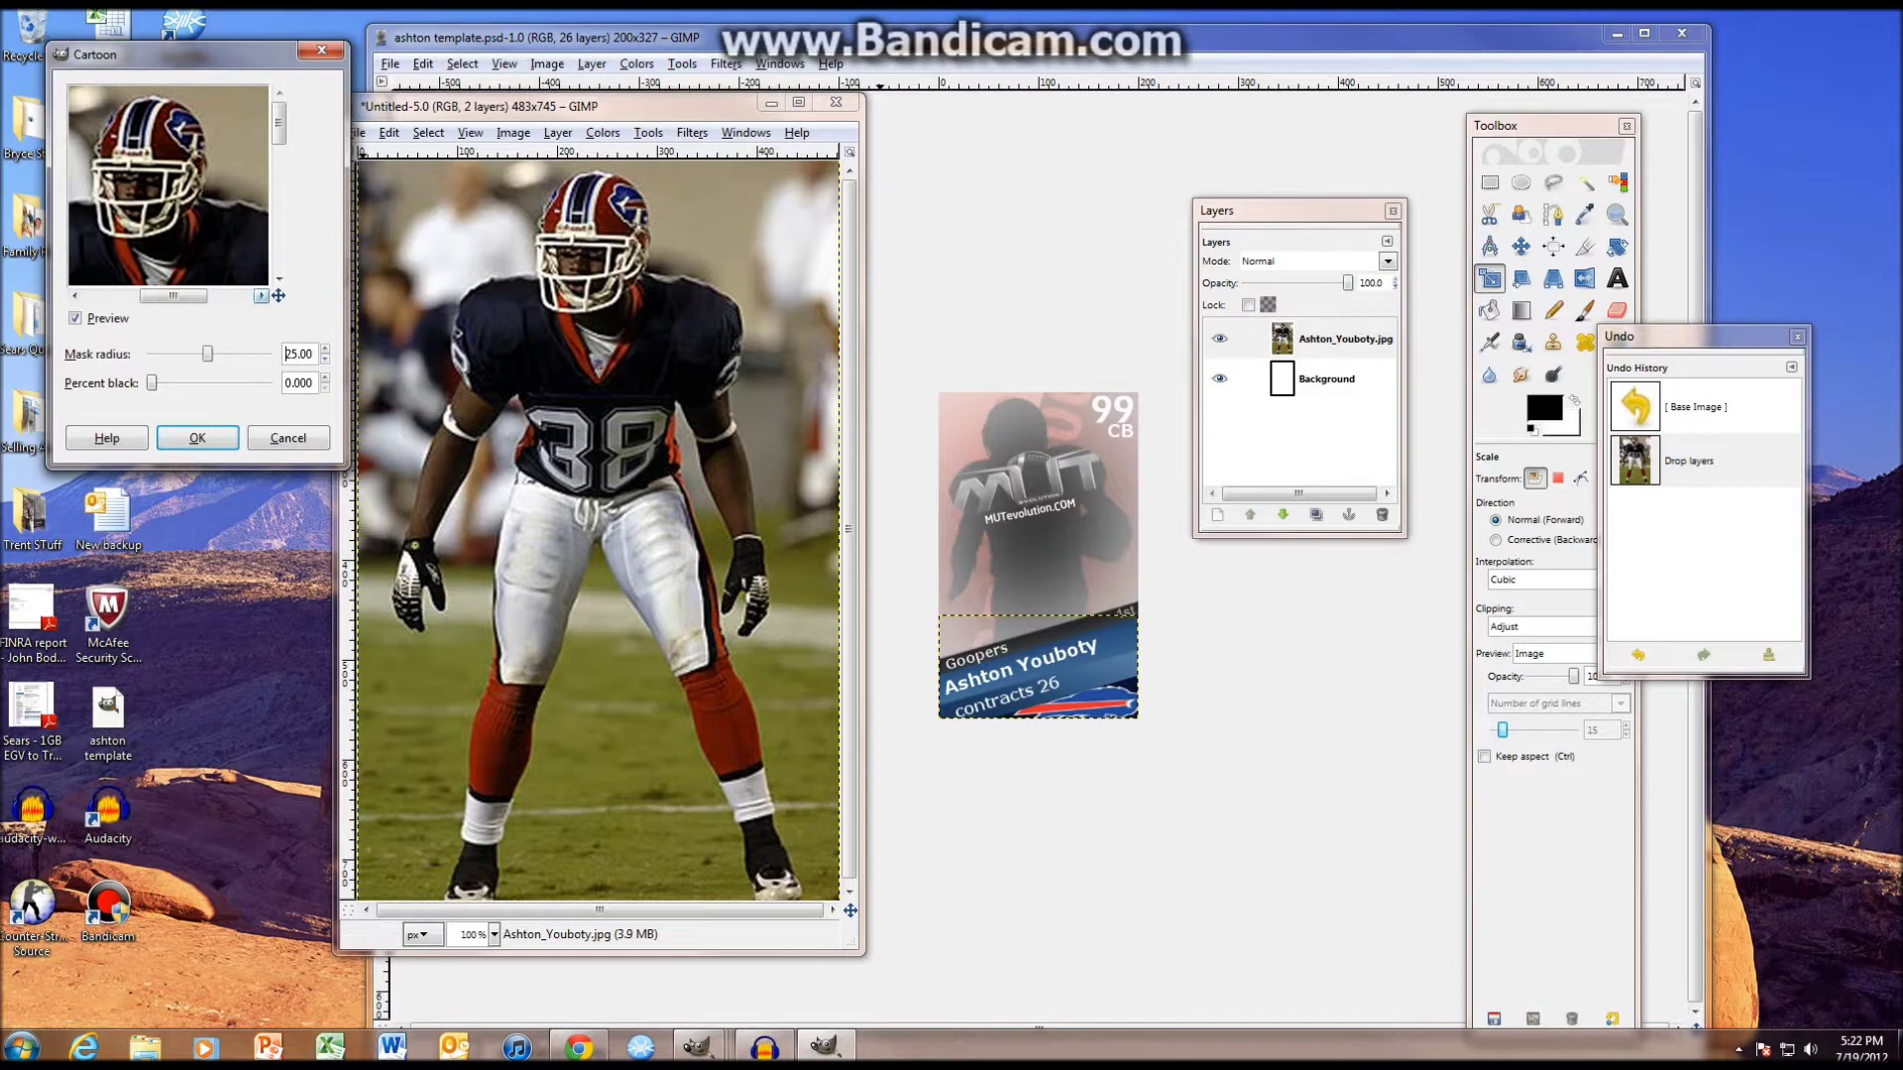
click(197, 438)
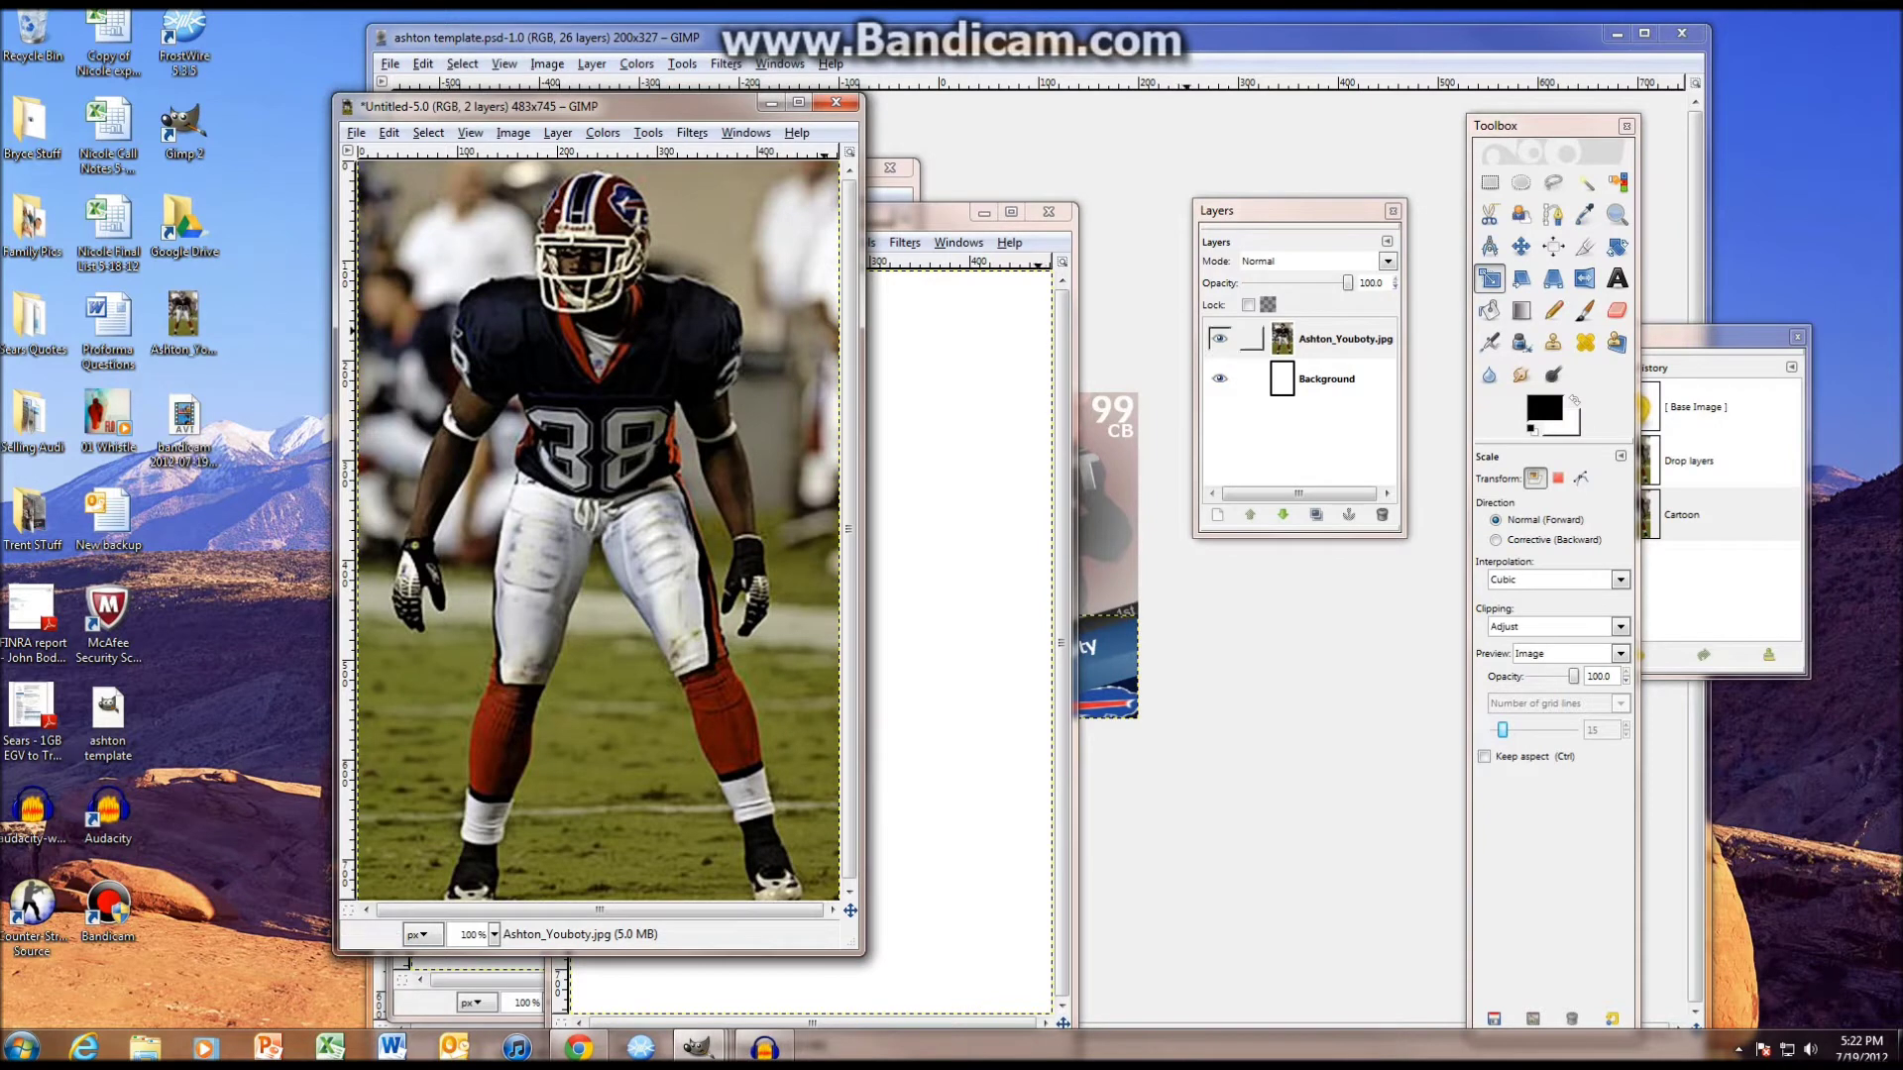
- Apply the artistic Oilify filter to the photo layer with mask size 12
click(1333, 339)
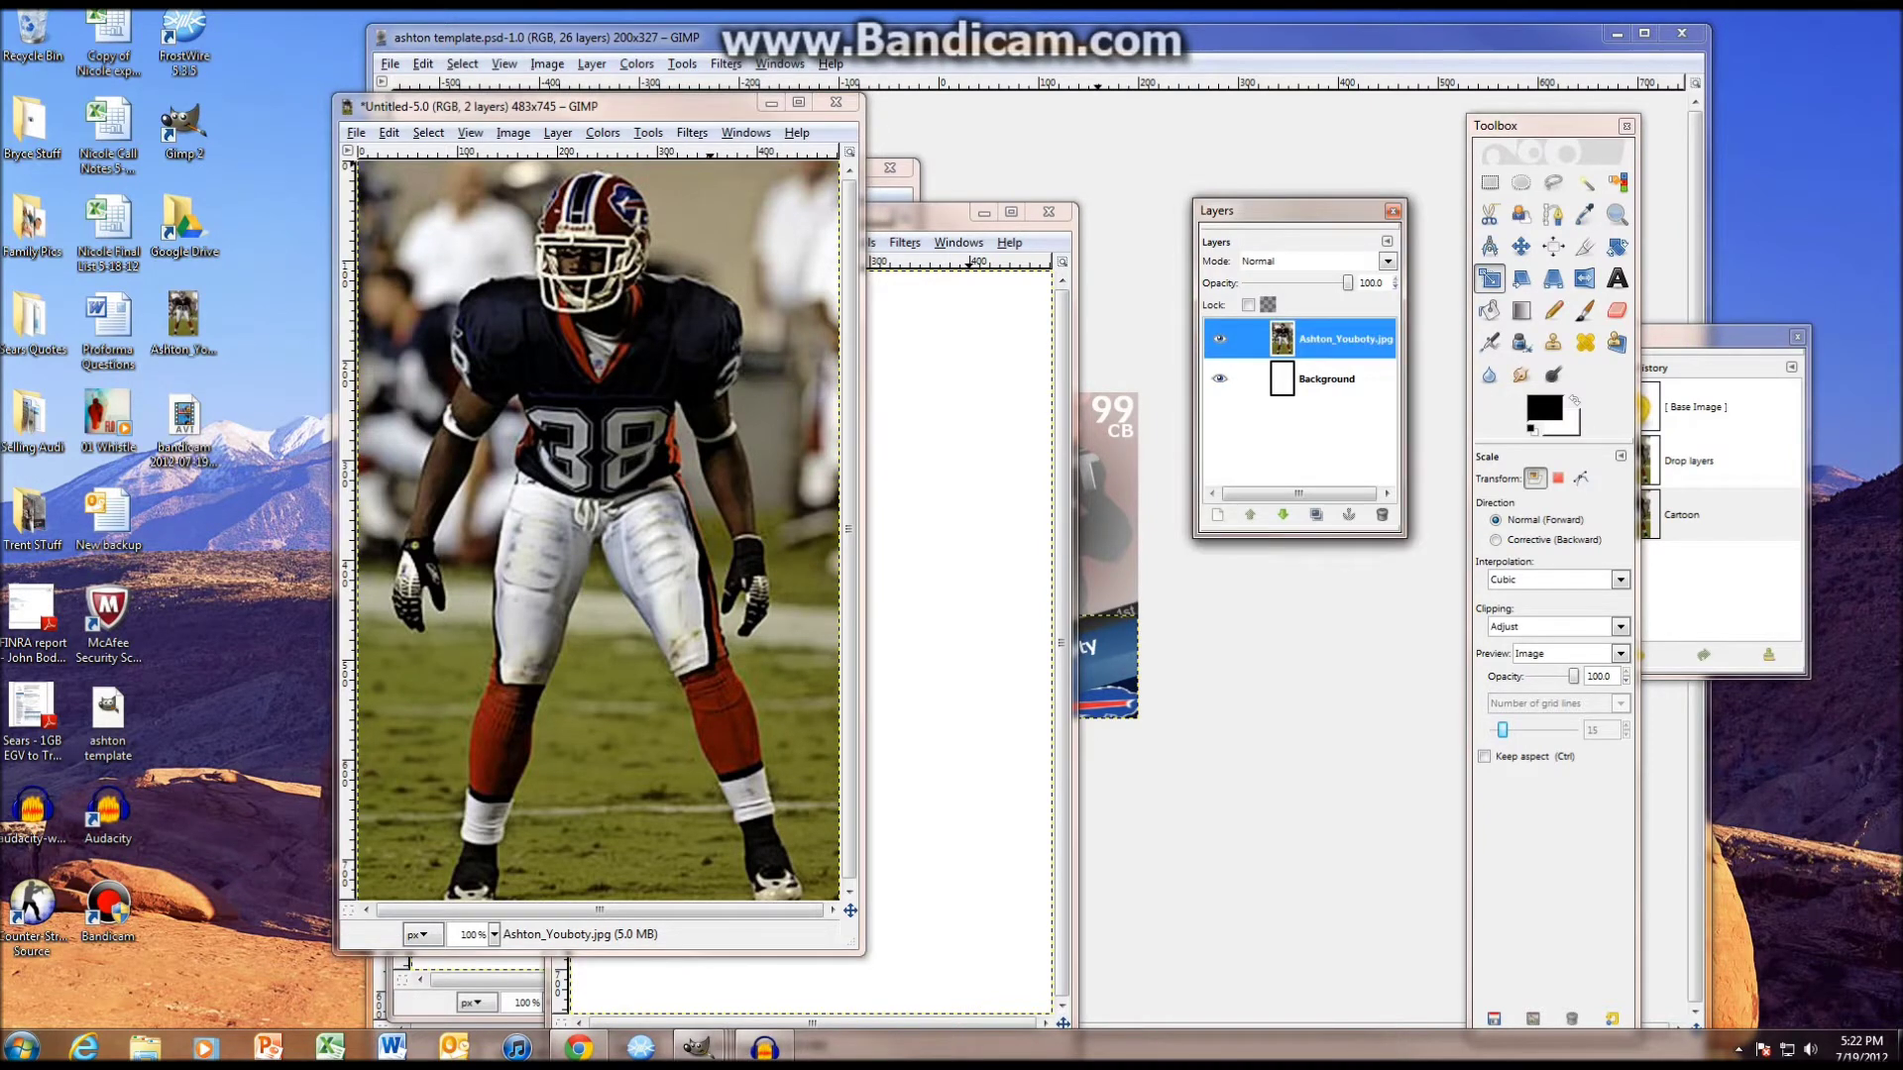
click(691, 132)
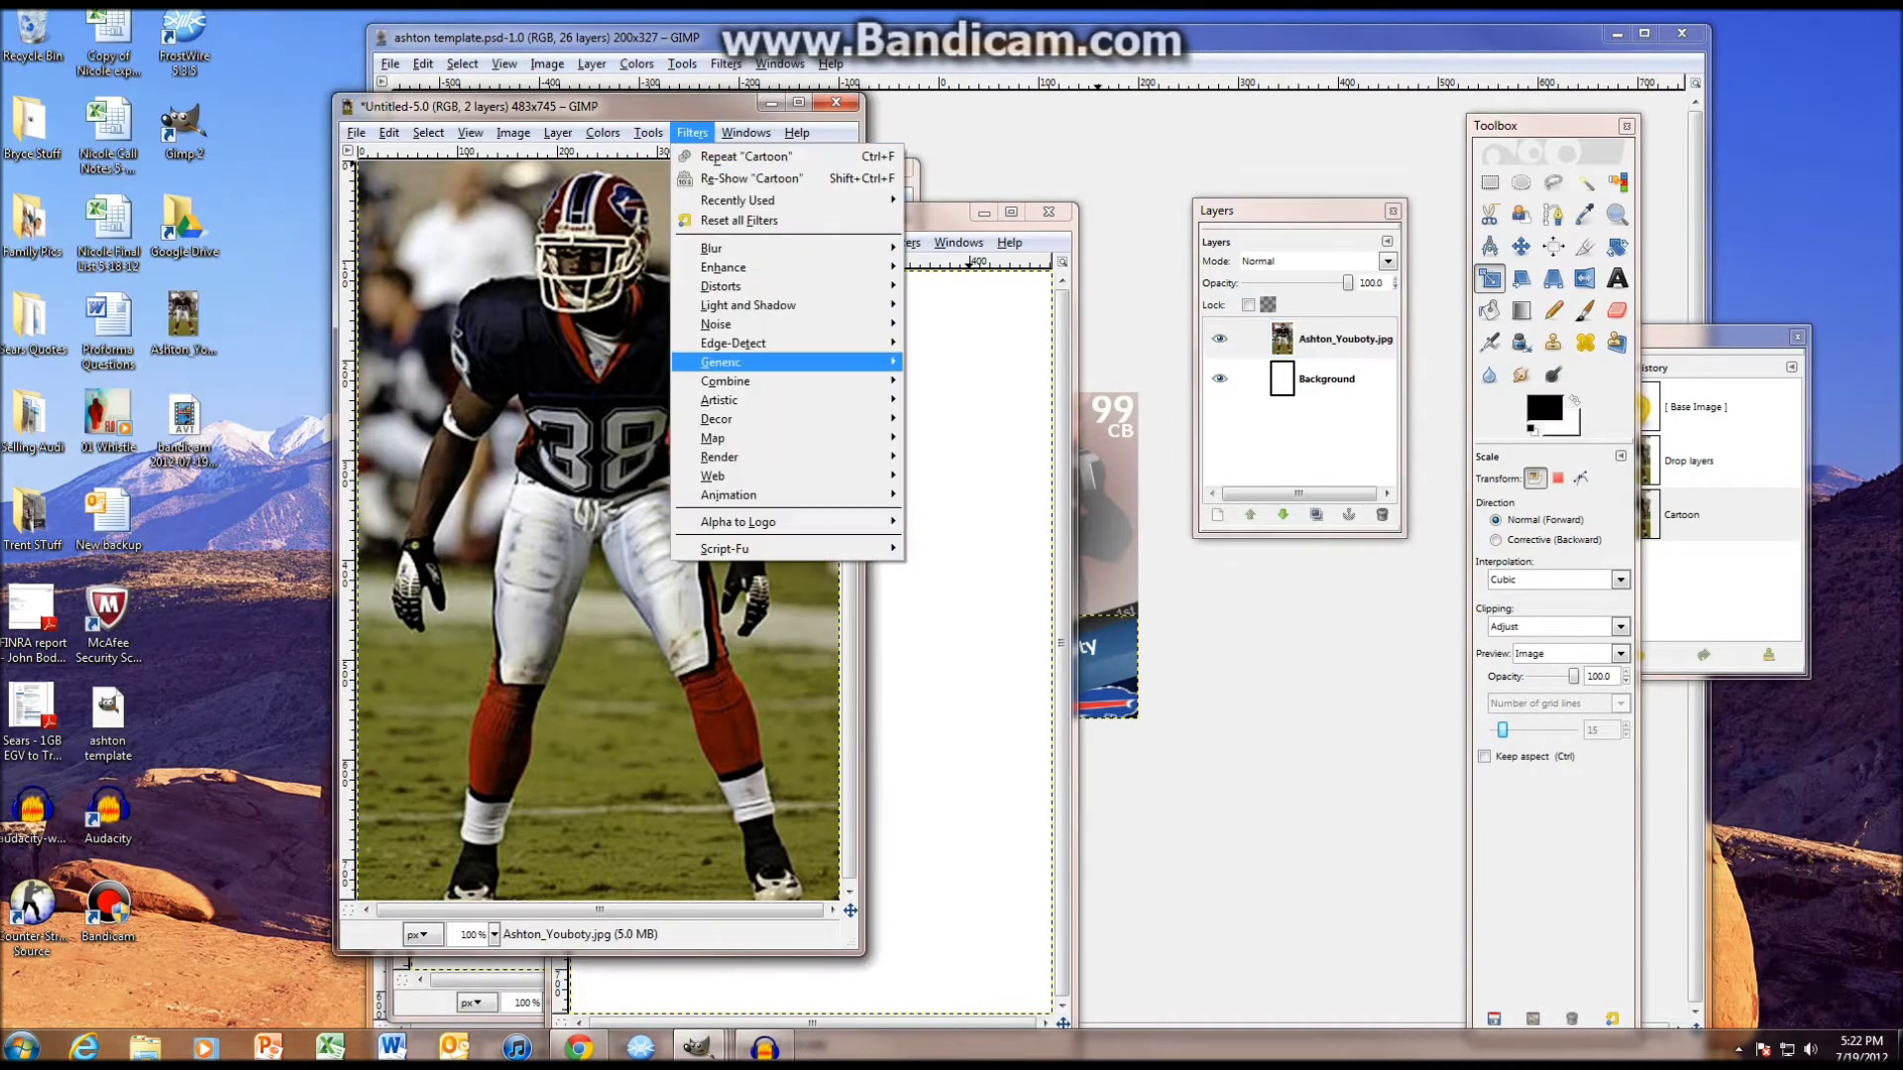
mouse_move(753, 399)
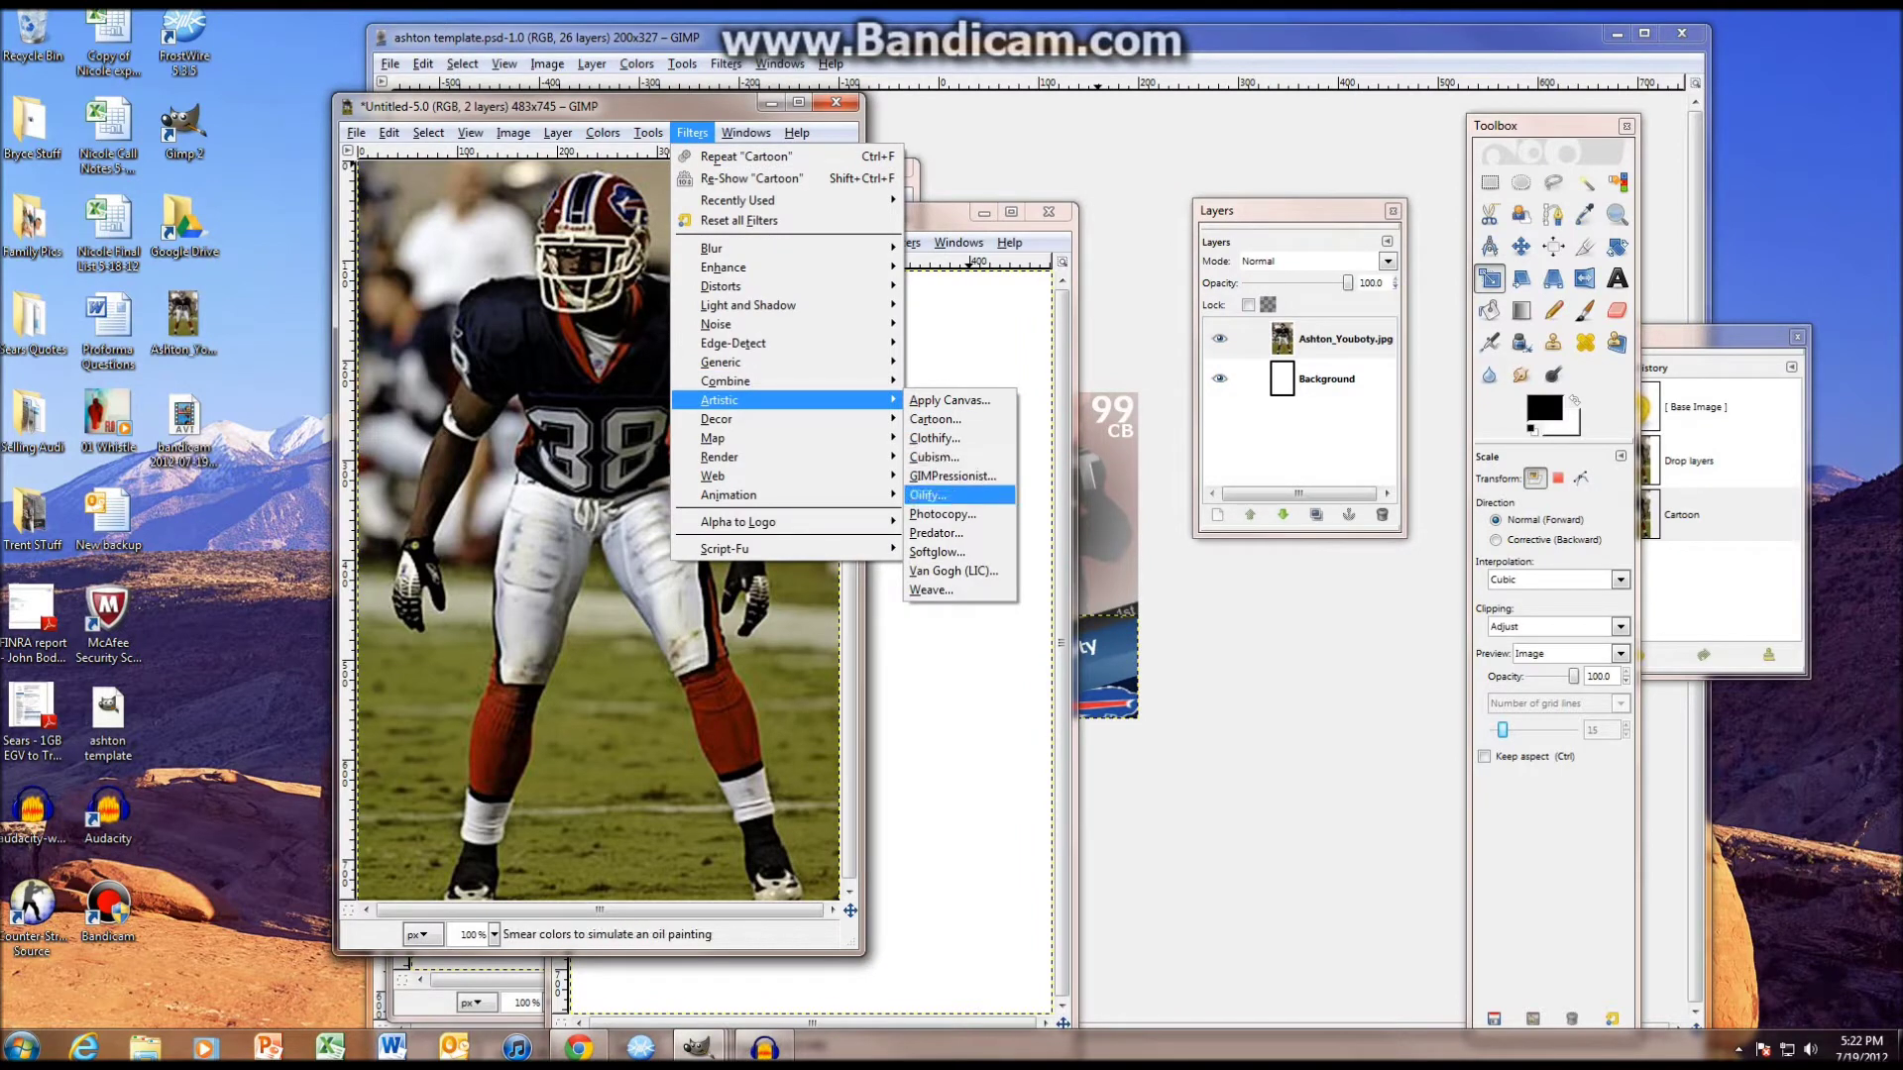
click(926, 494)
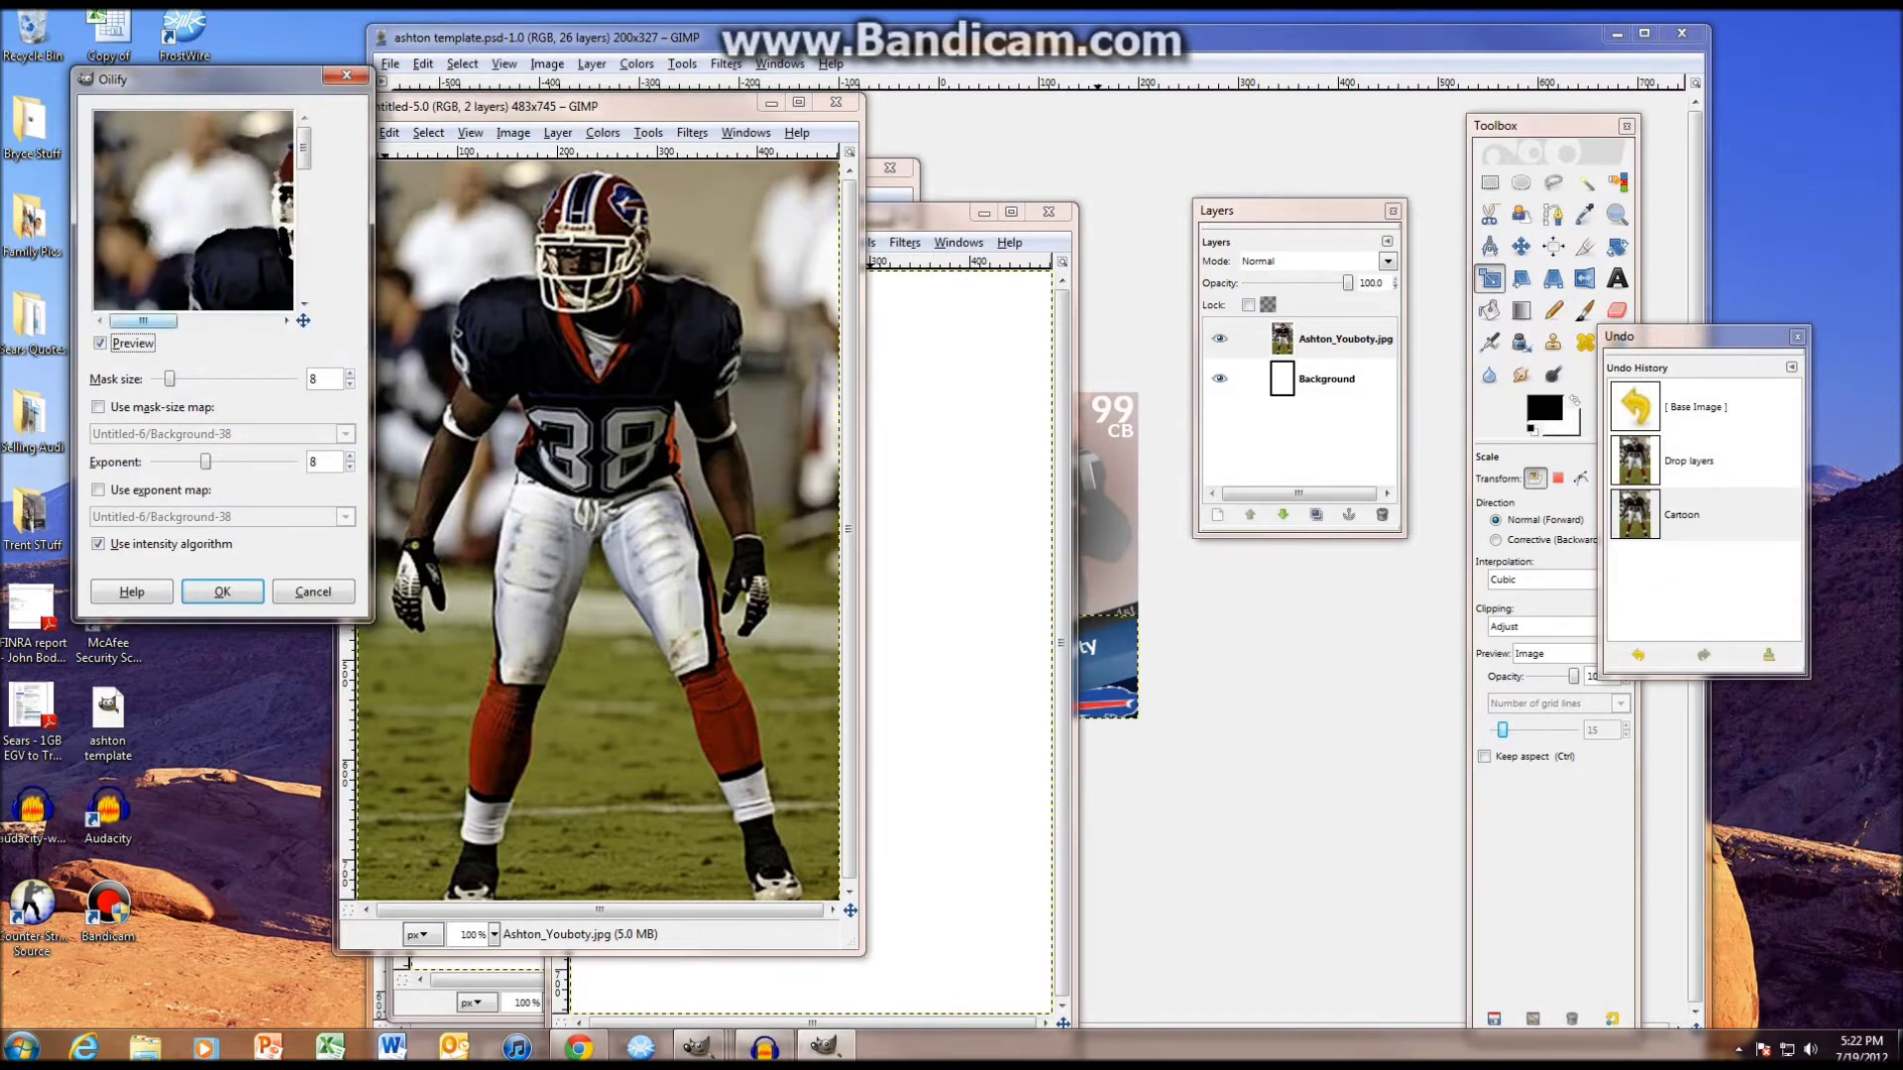
mouse_move(143, 320)
mouse_down()
mouse_move(195, 320)
mouse_move(162, 321)
mouse_up()
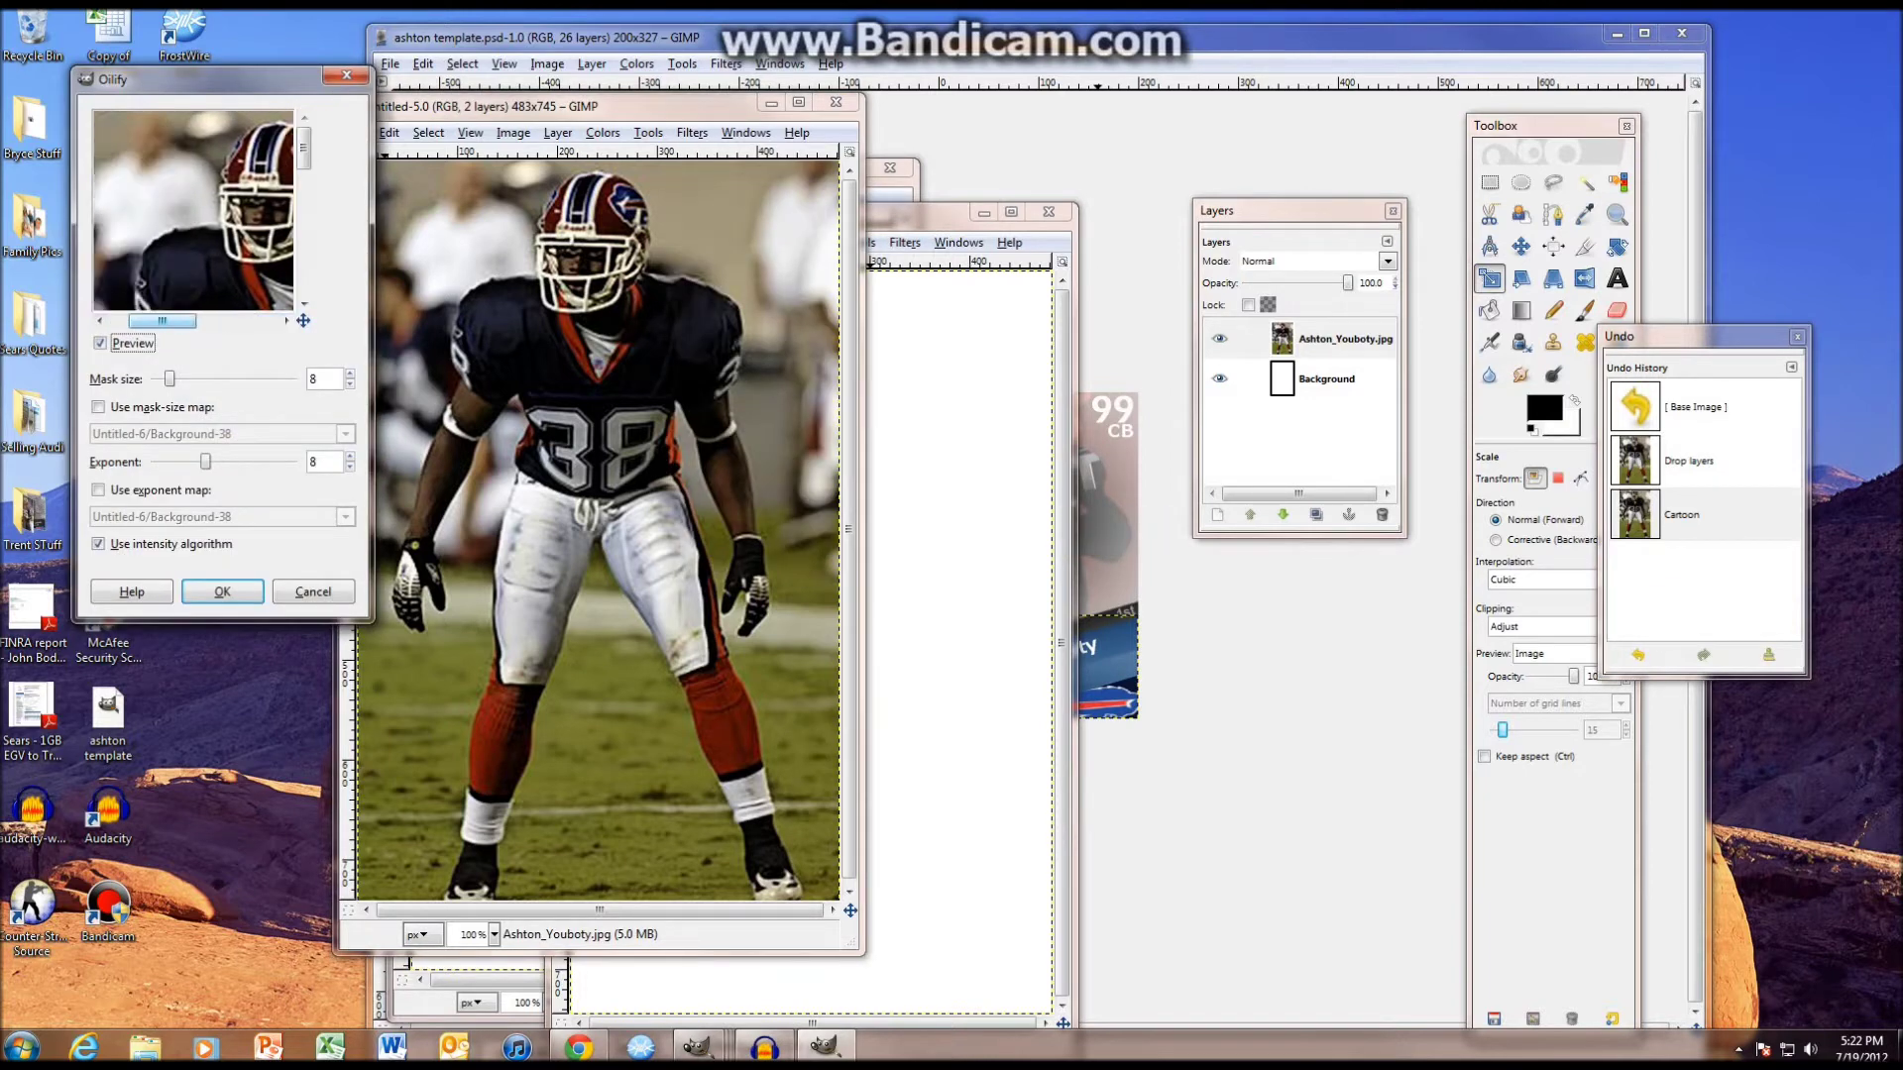
scroll(193, 211, down, 1)
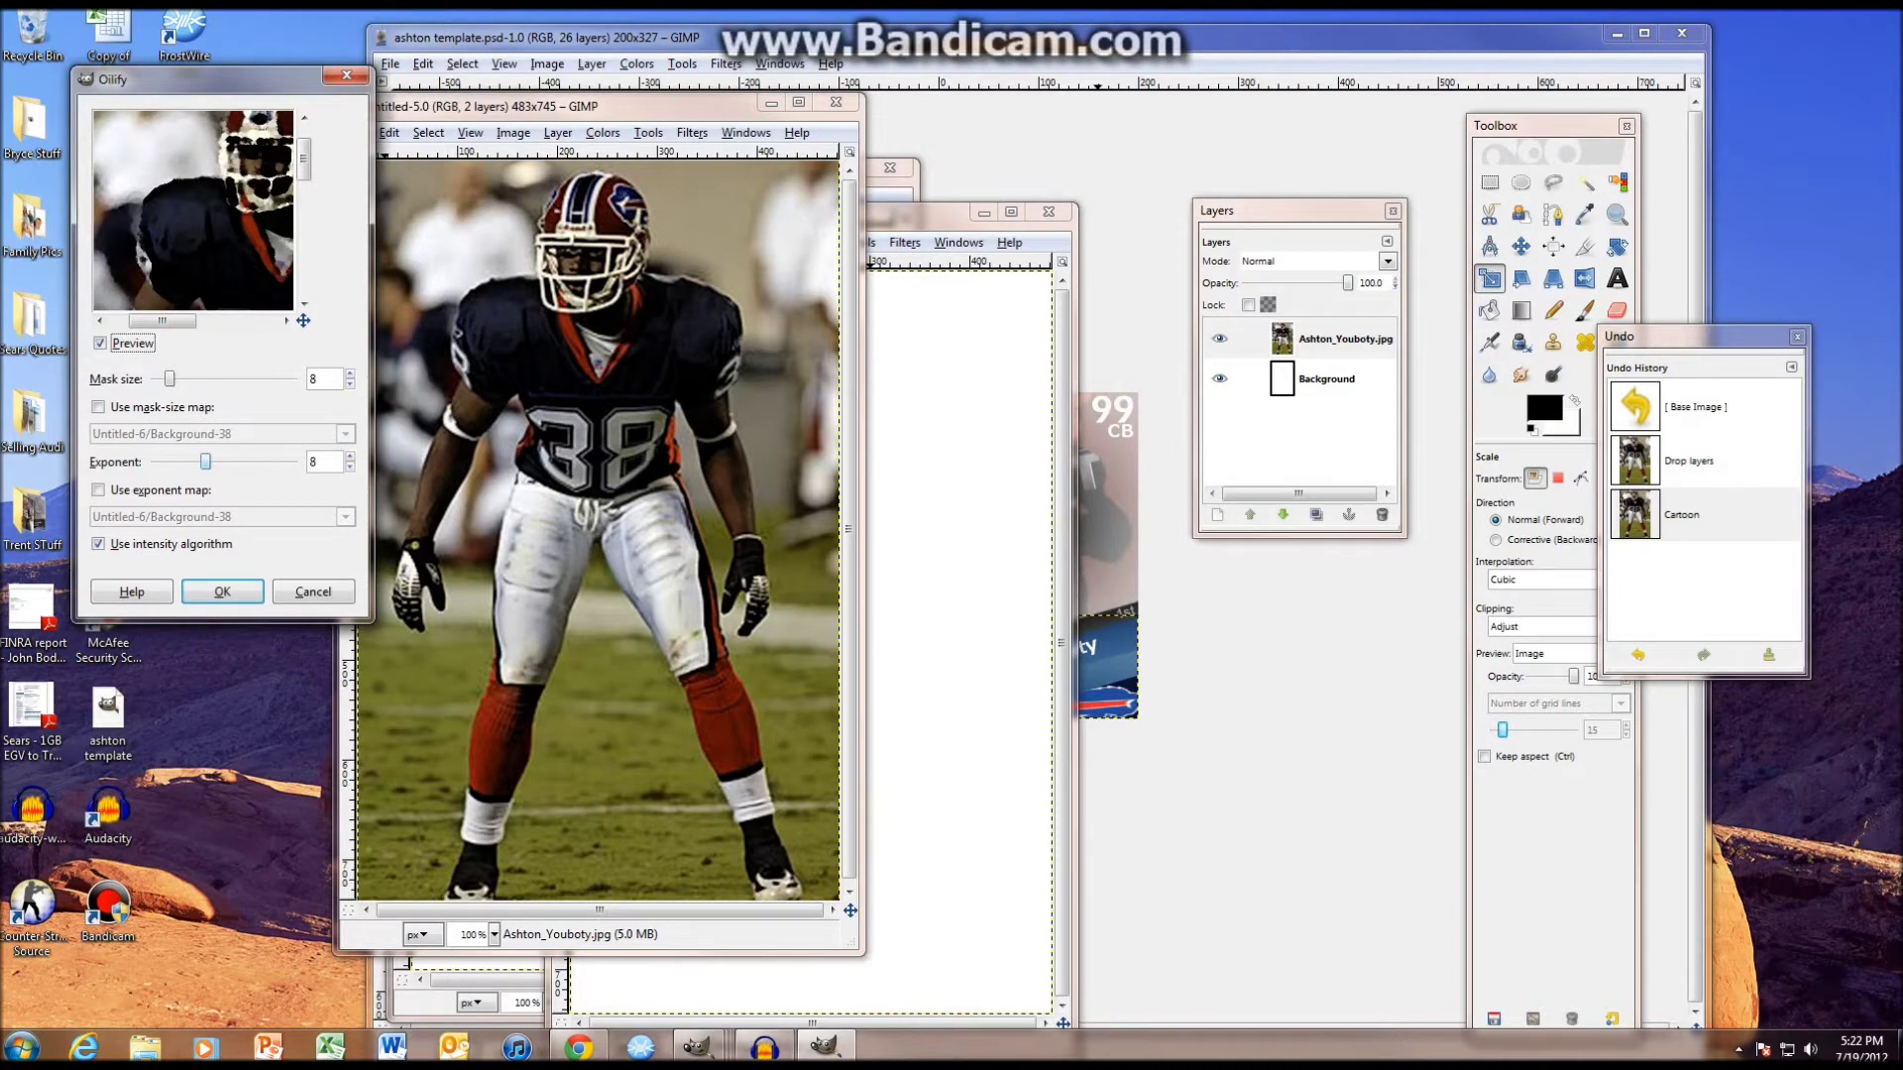
key(Tab)
key(Tab)
text(12)
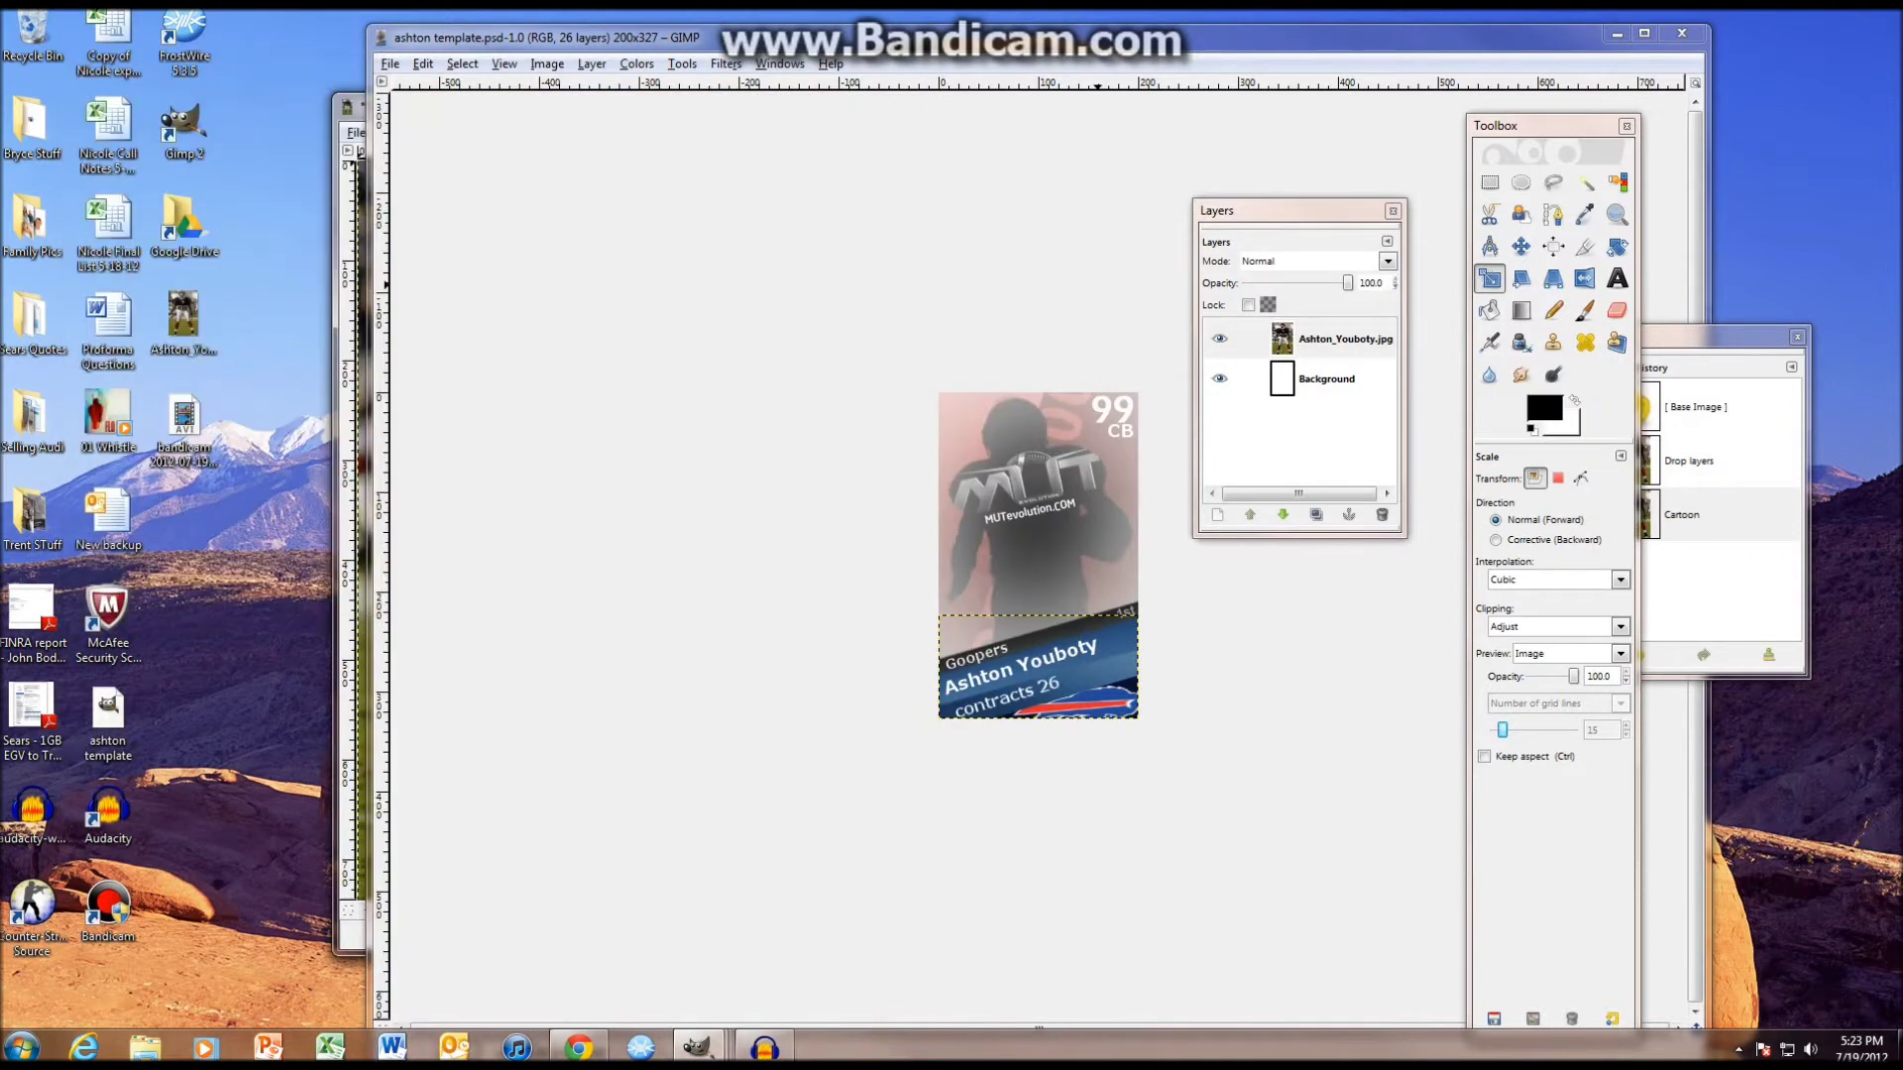
- Bring the Untitled-5.0 image window out from behind the template and place it beside the card
click(347, 107)
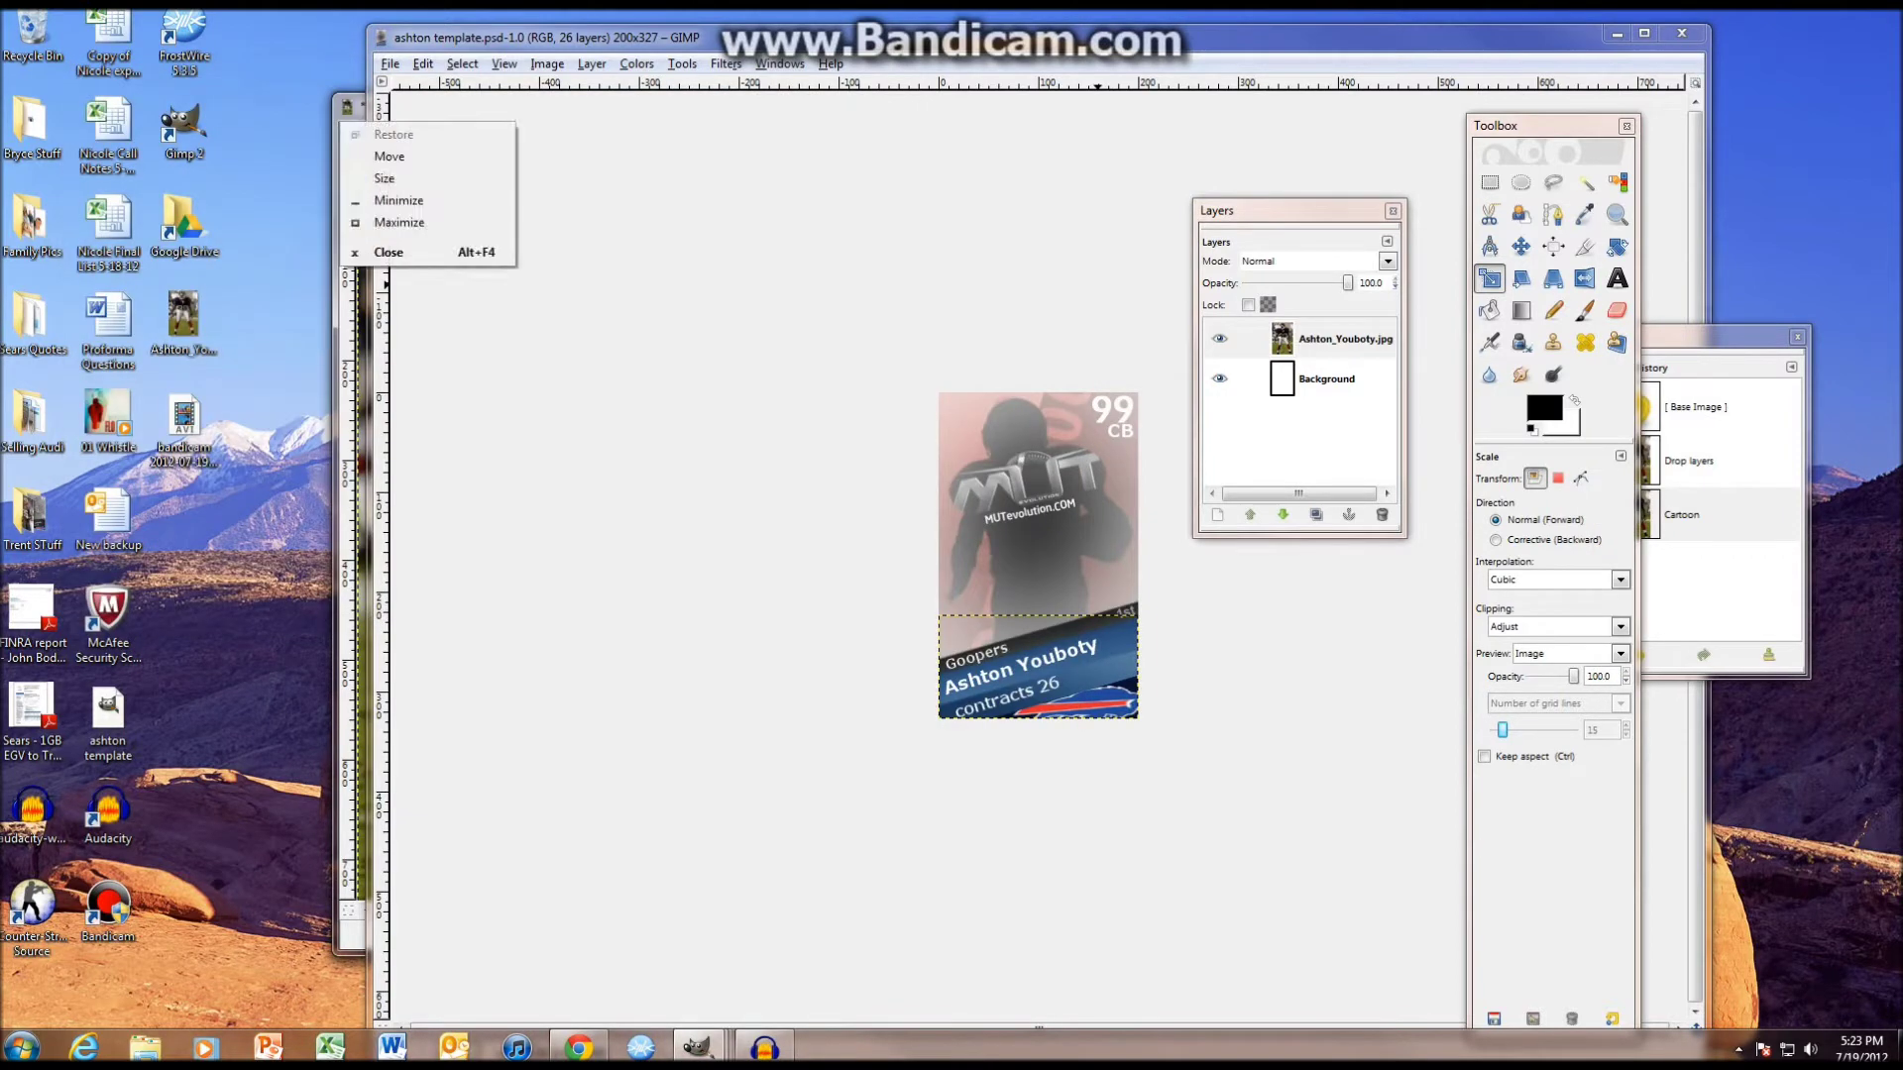
click(357, 107)
drag(358, 107, 174, 117)
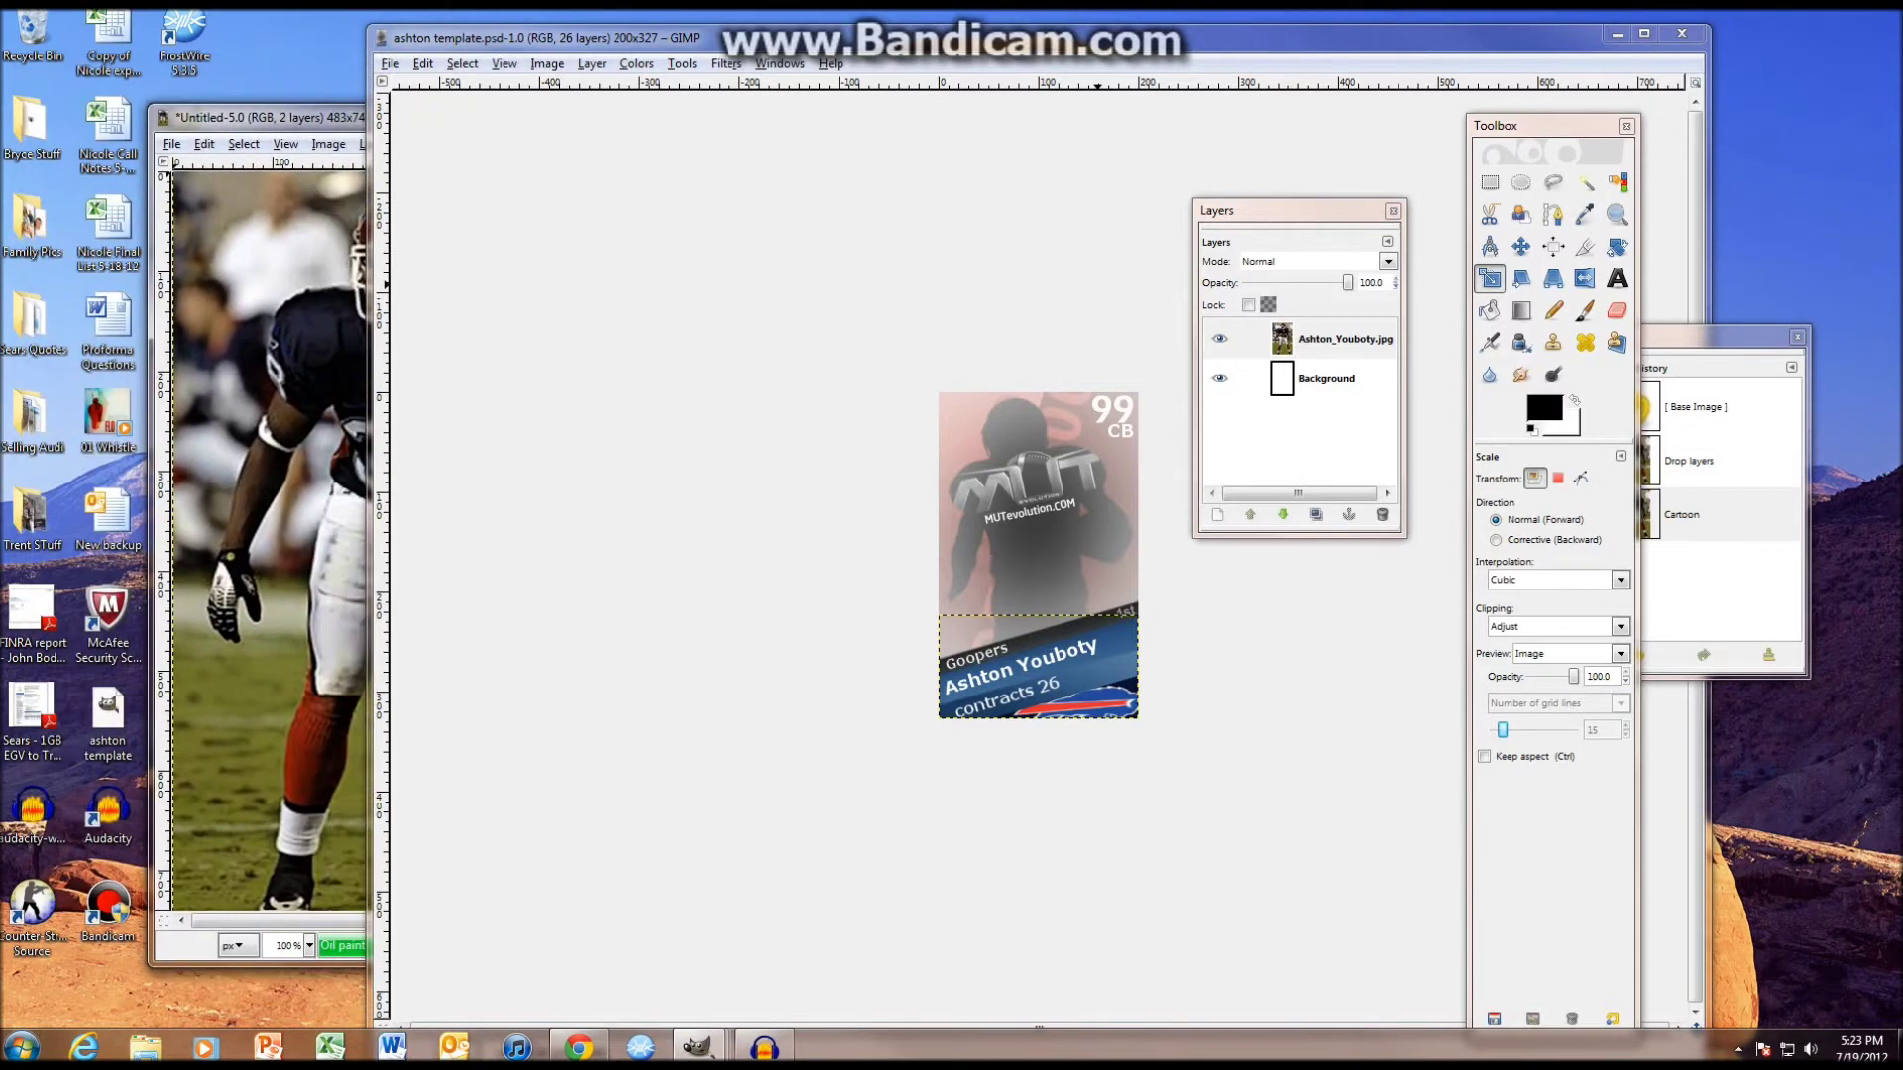
key(Return)
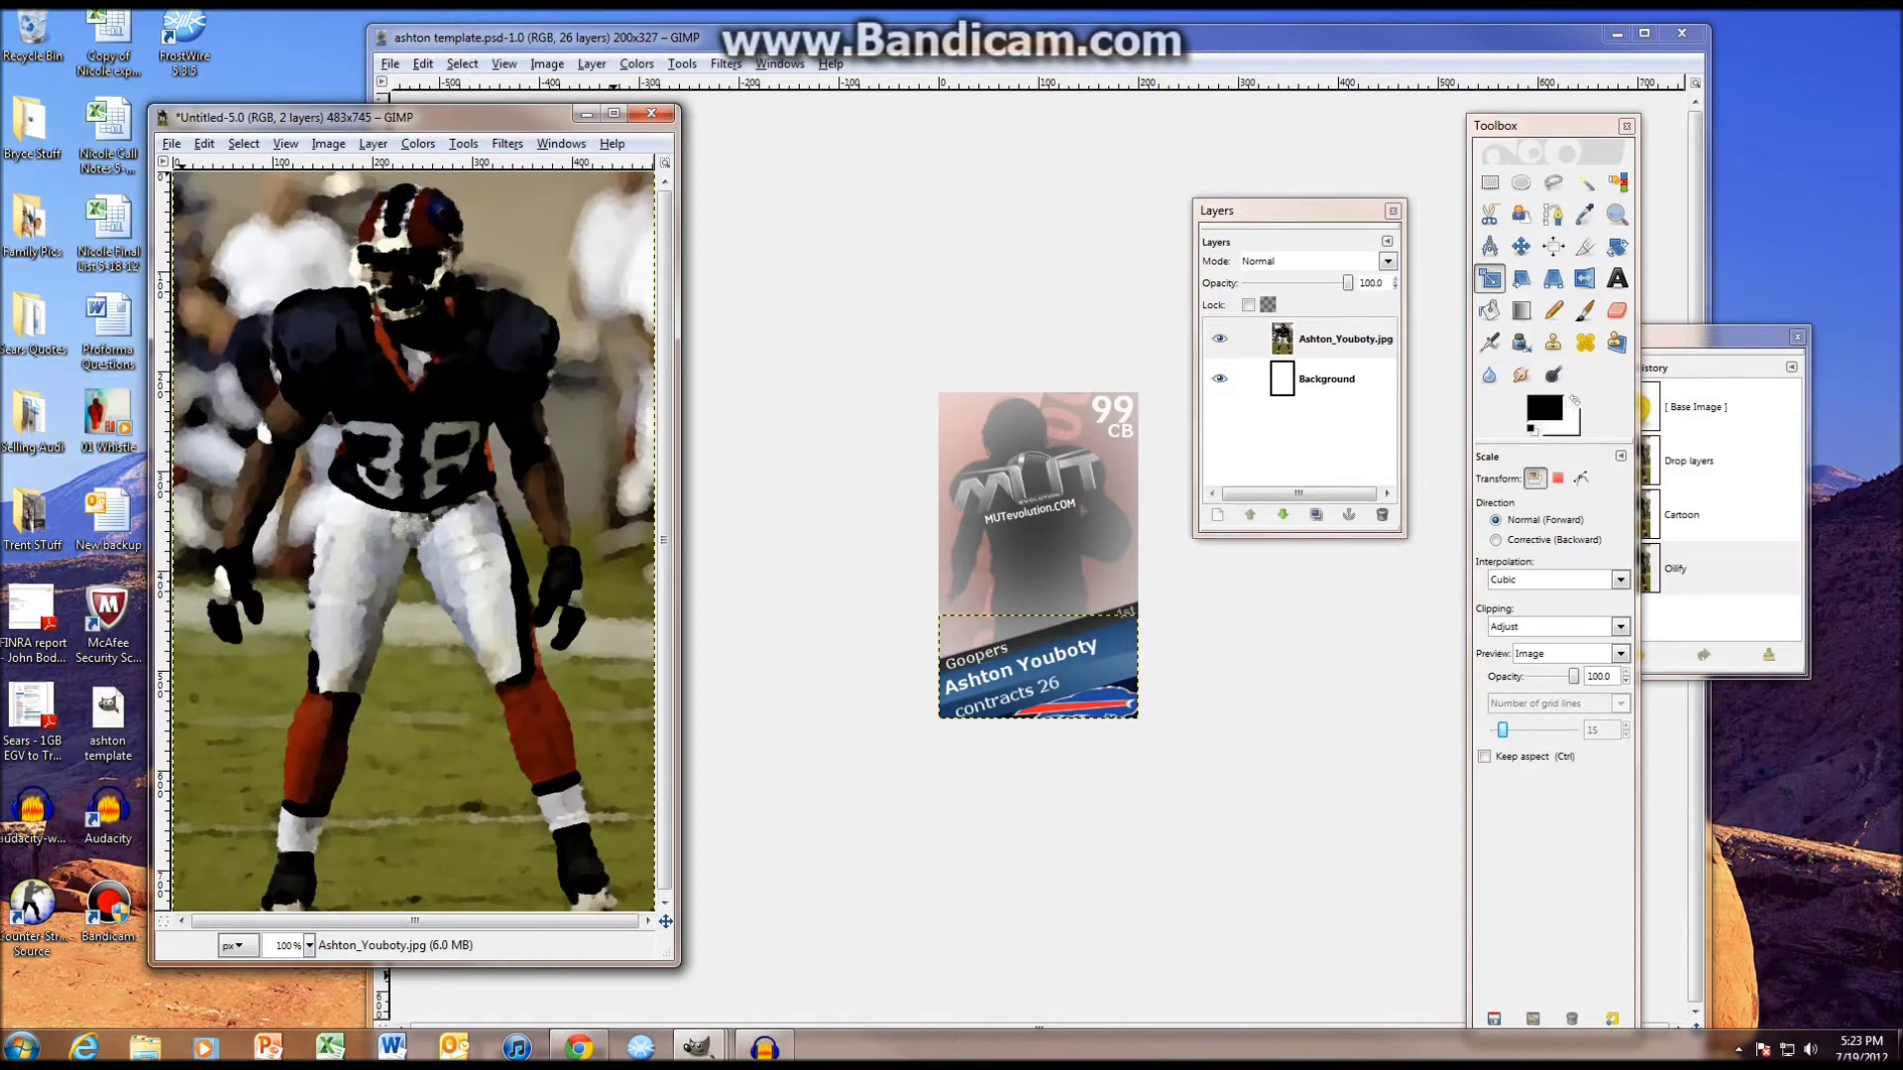
drag(277, 117, 524, 146)
- Save the oil-painted image to the Desktop folder under the name Untitled
click(418, 173)
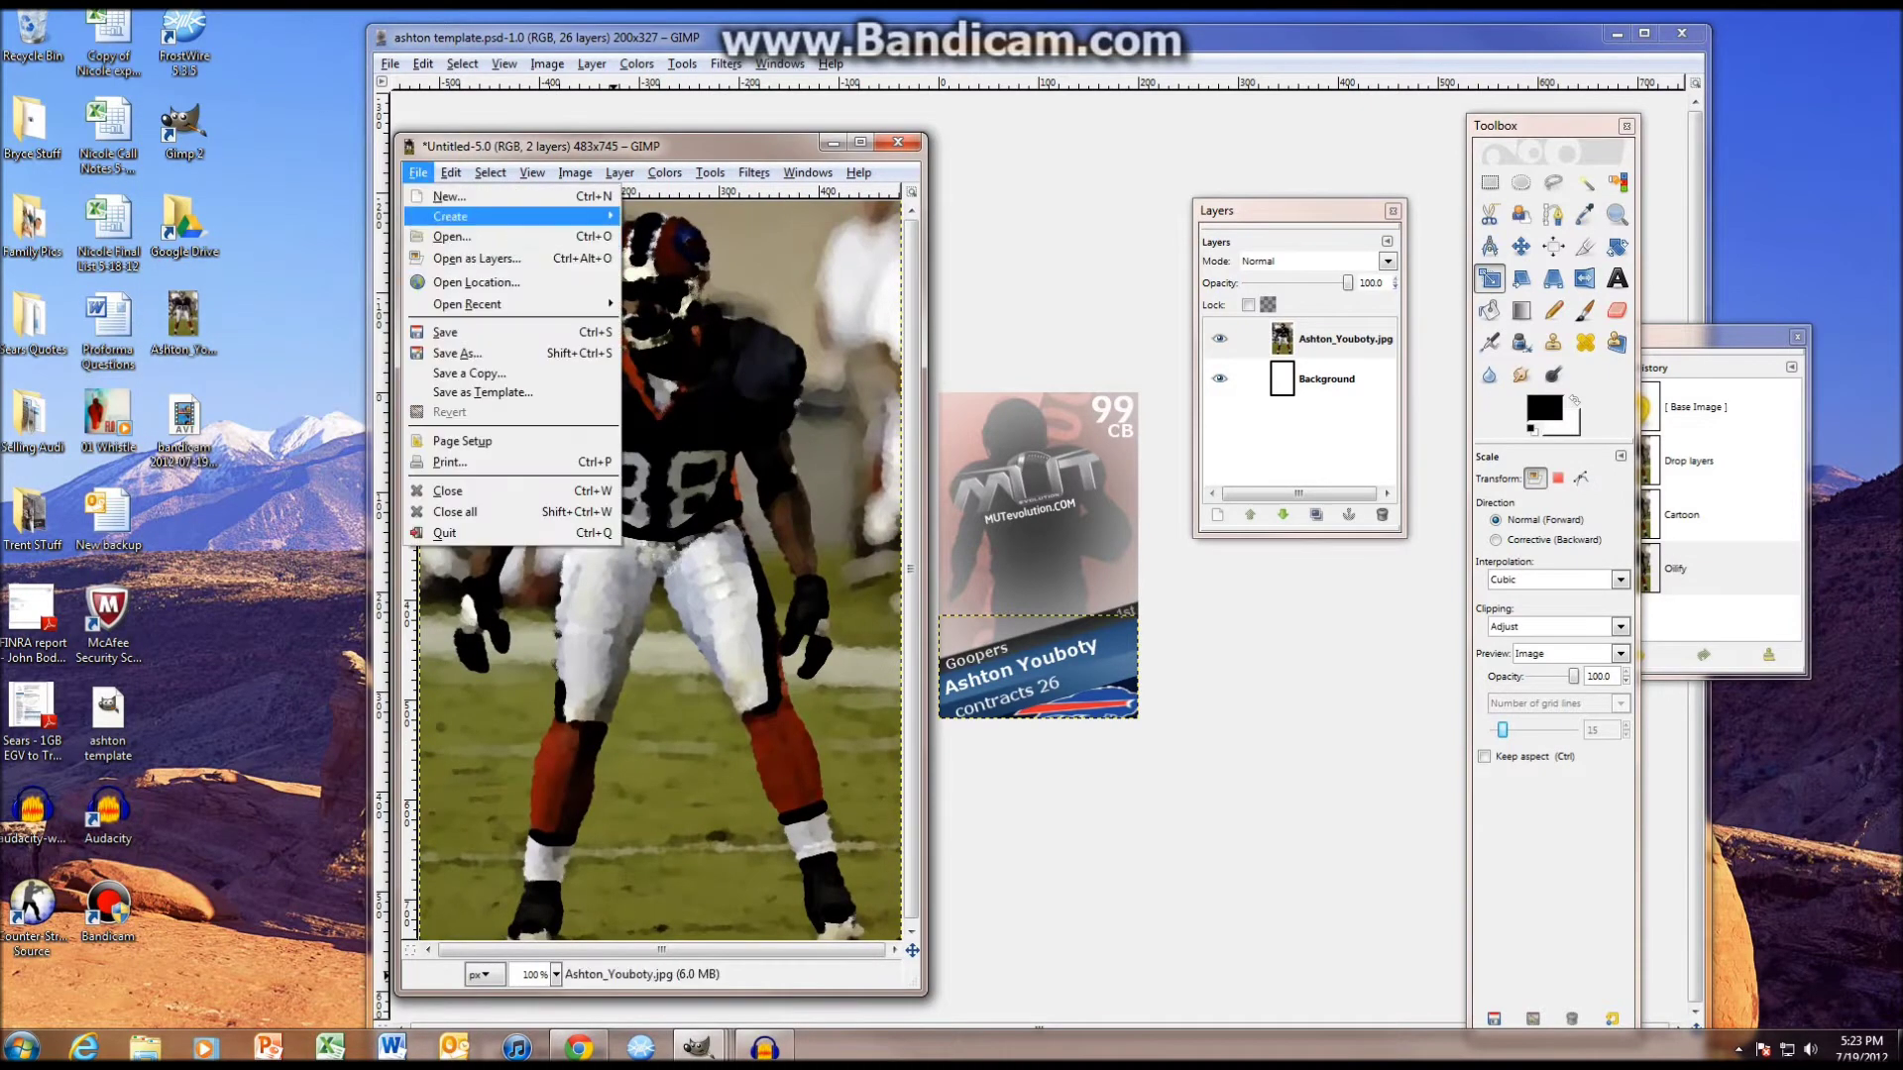
click(464, 354)
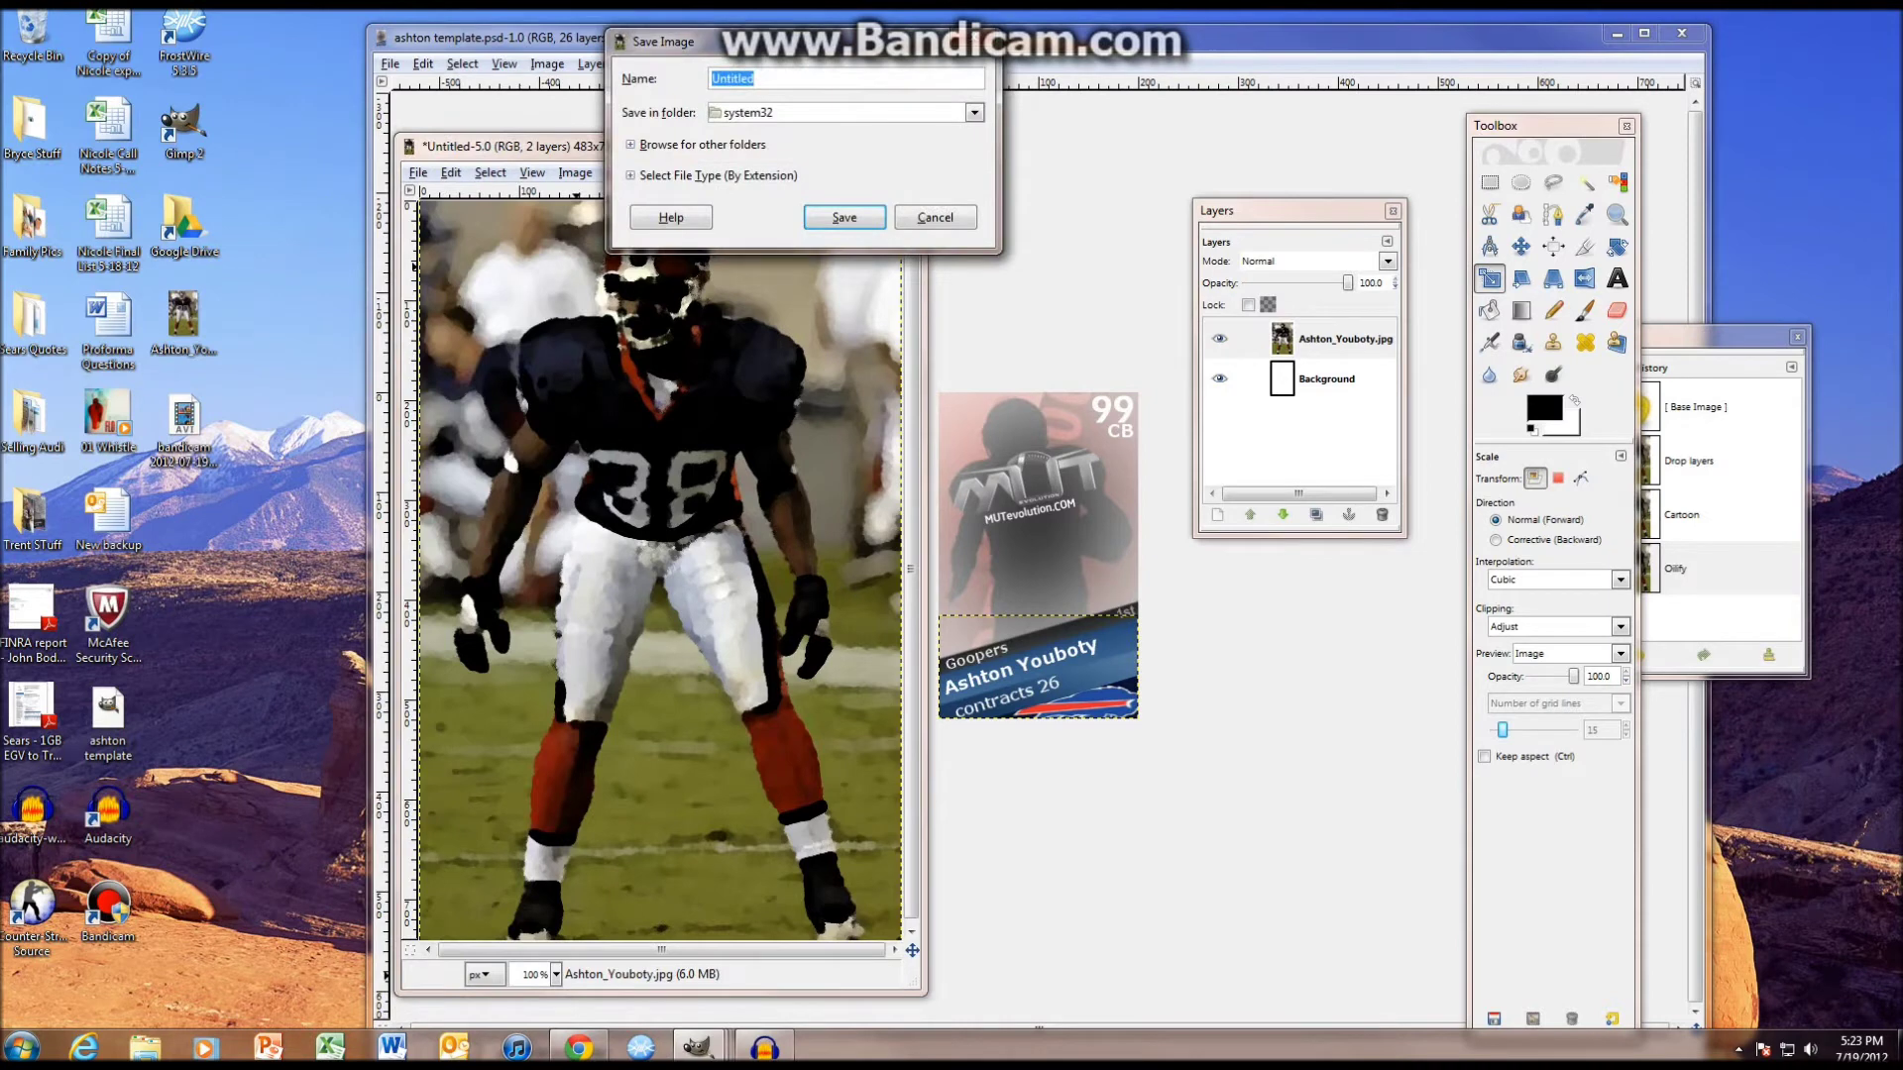
click(974, 113)
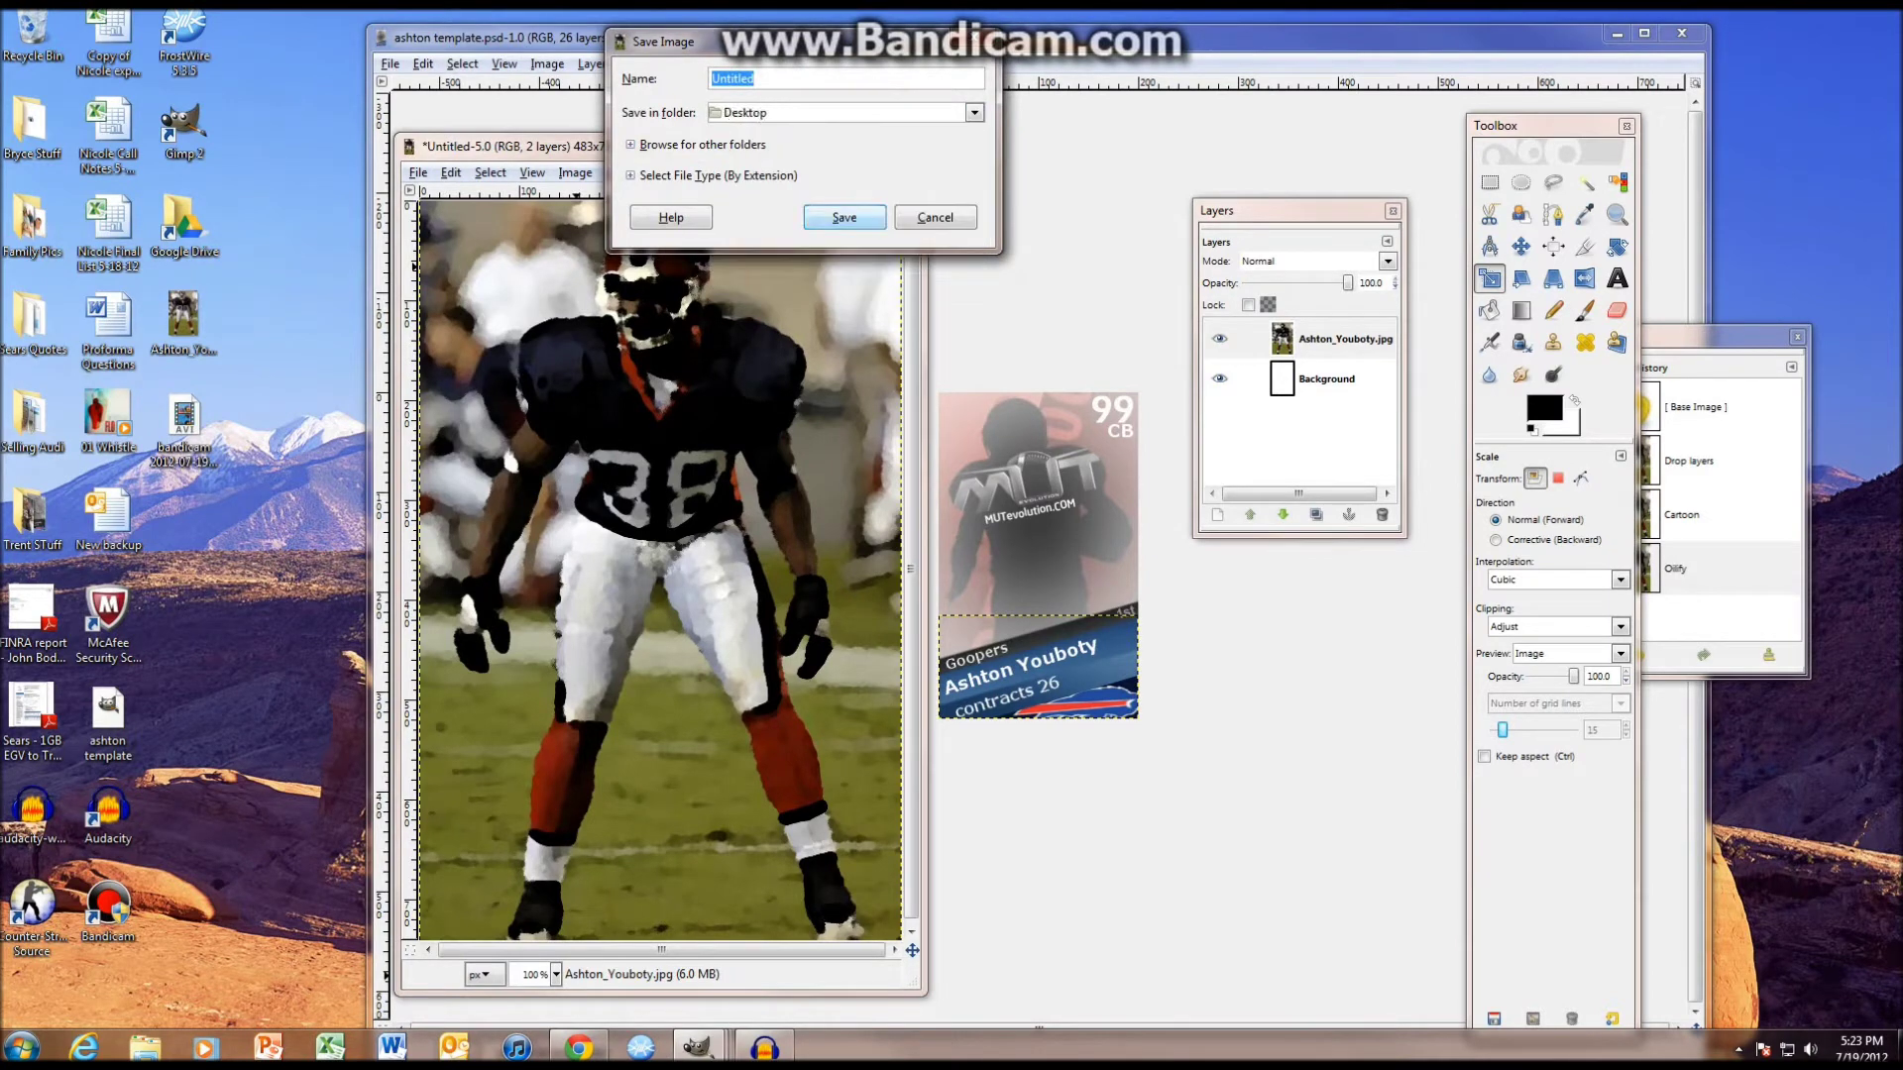
key(Return)
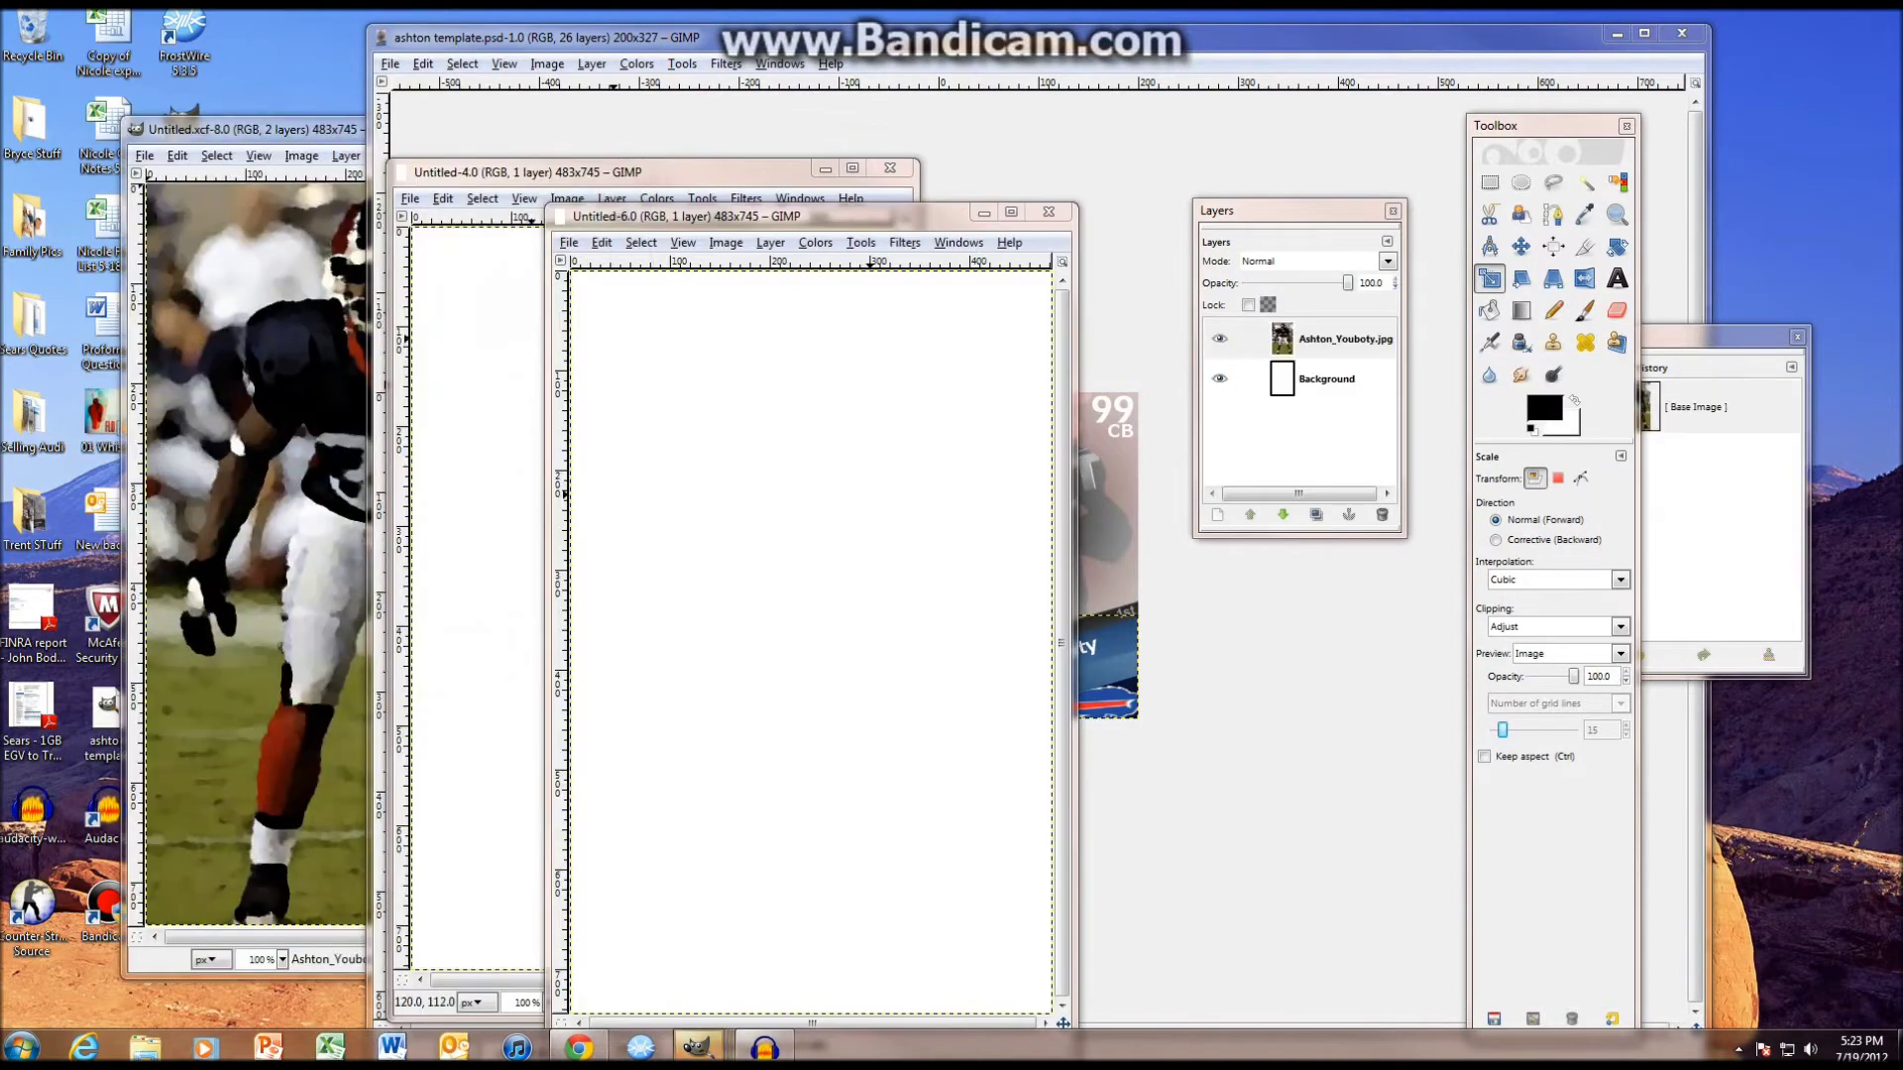
- Close both open windows of the saved Untitled.xcf image
click(322, 130)
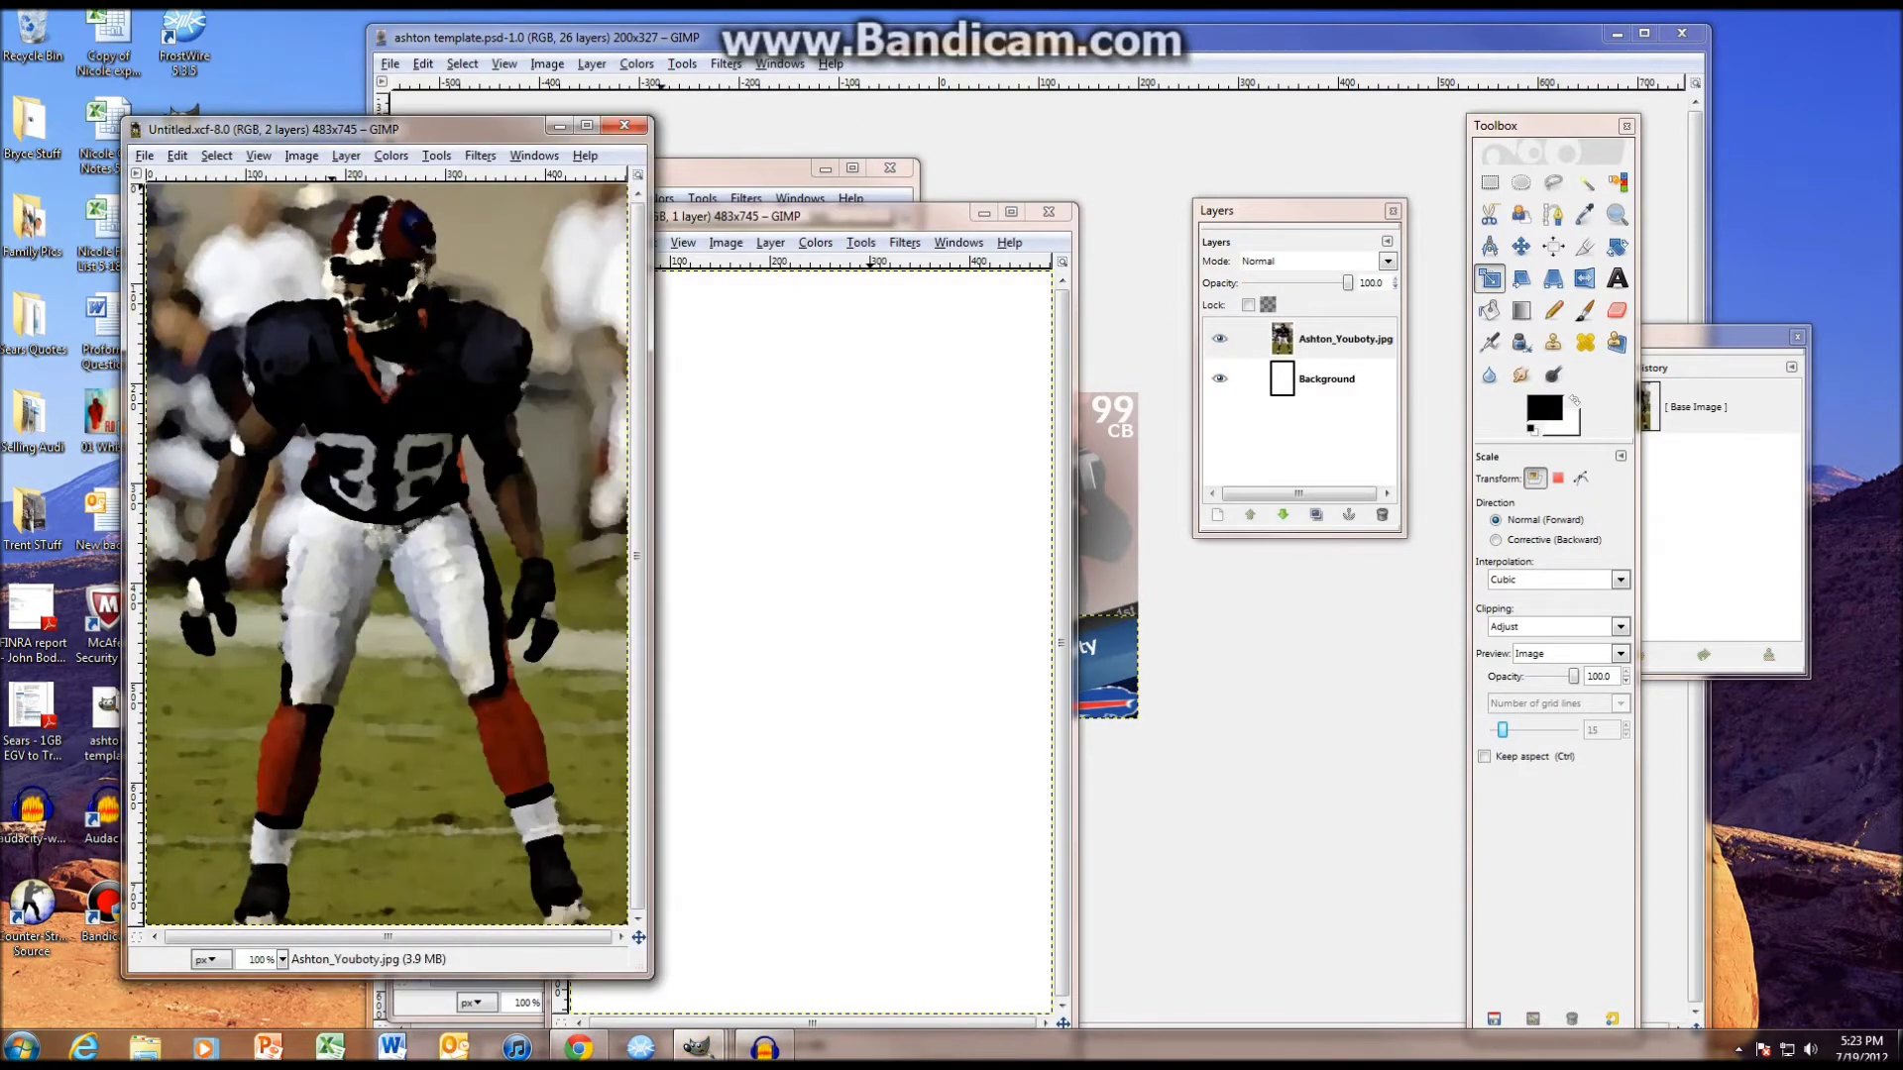
click(624, 125)
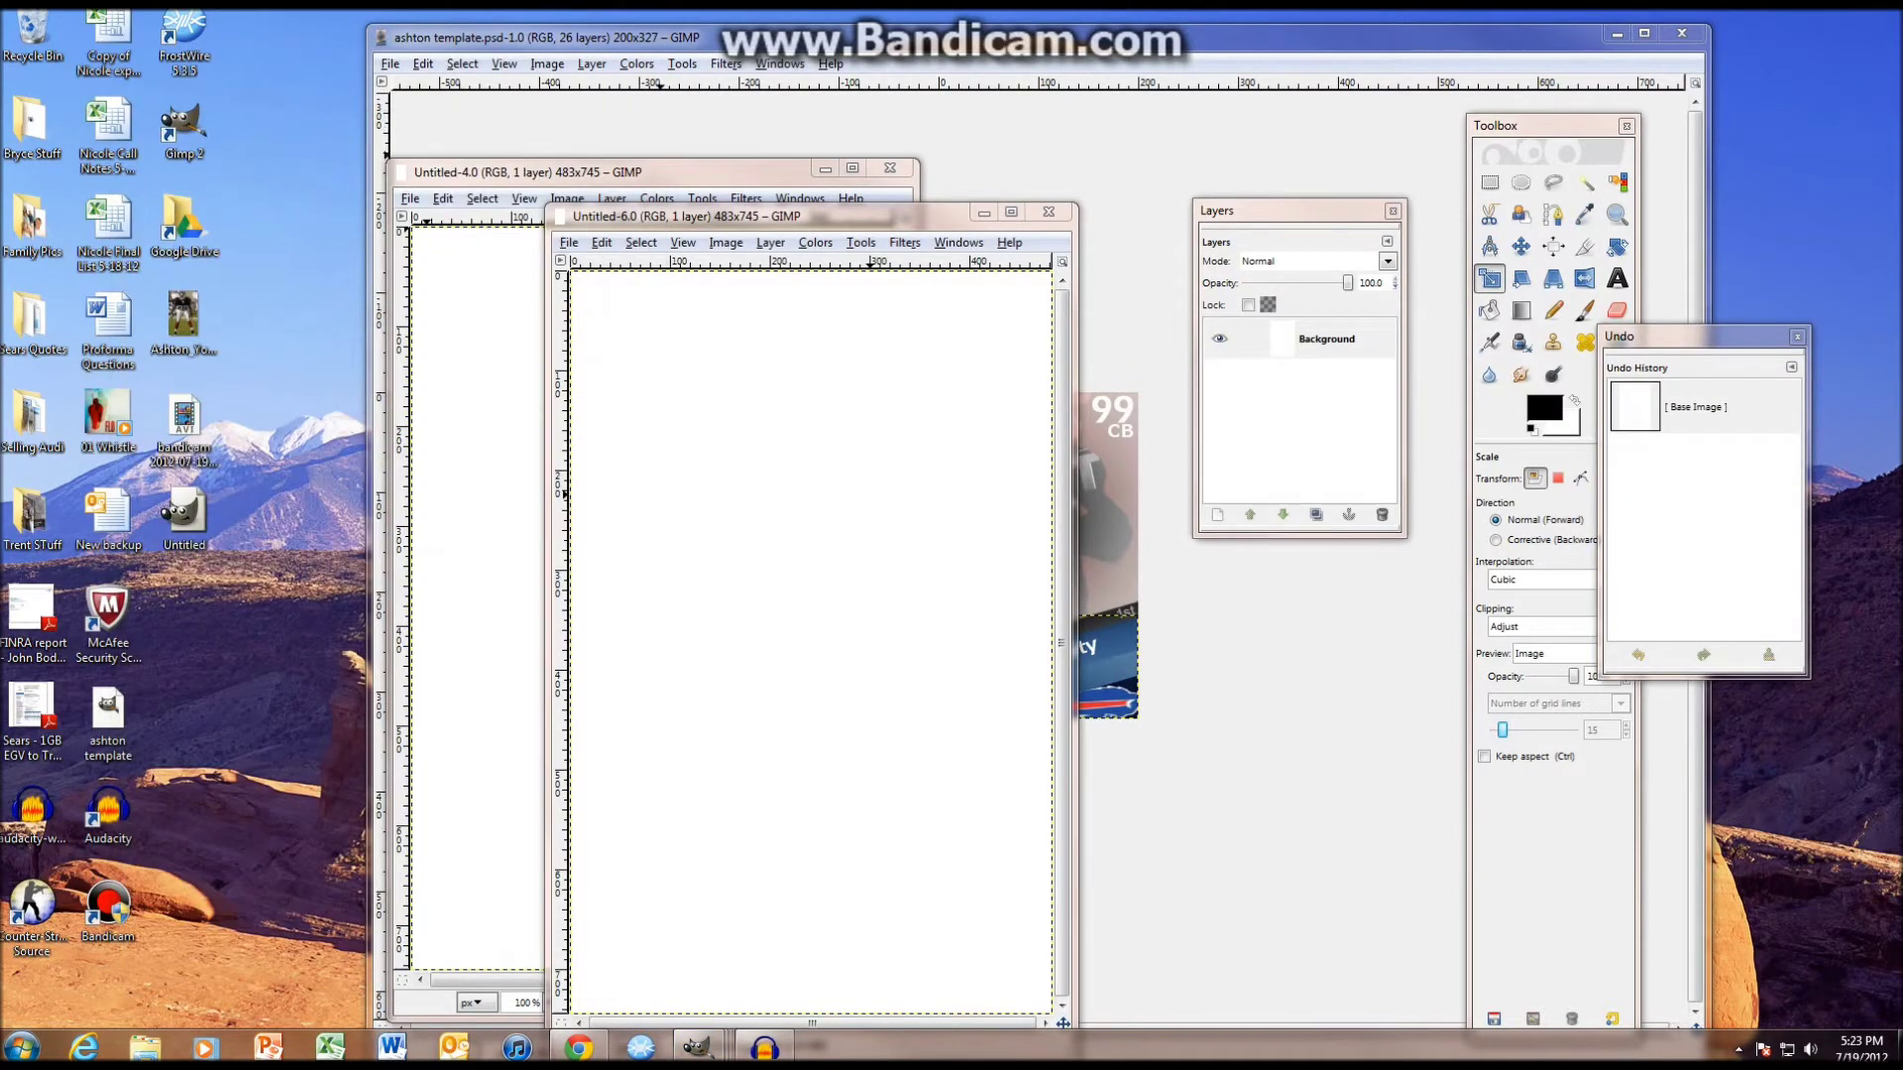
click(1049, 213)
click(731, 145)
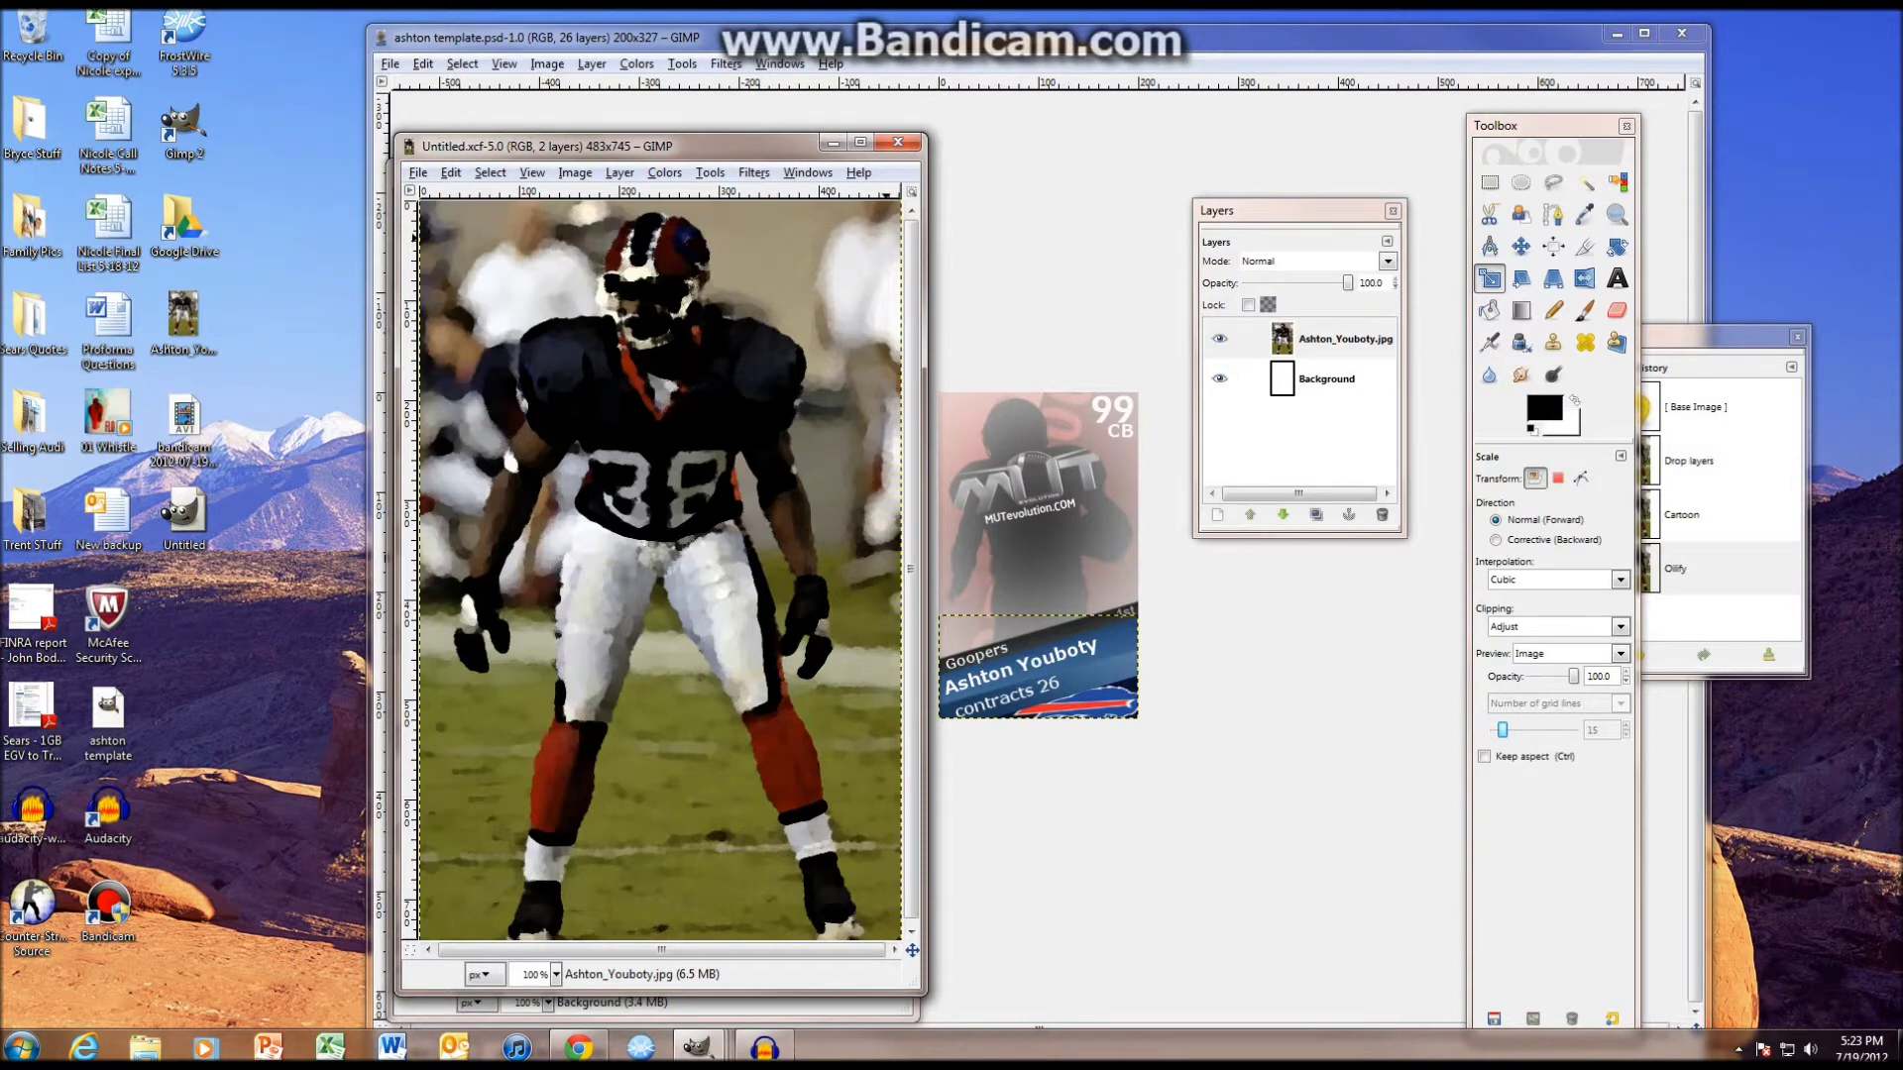
drag(761, 146, 875, 298)
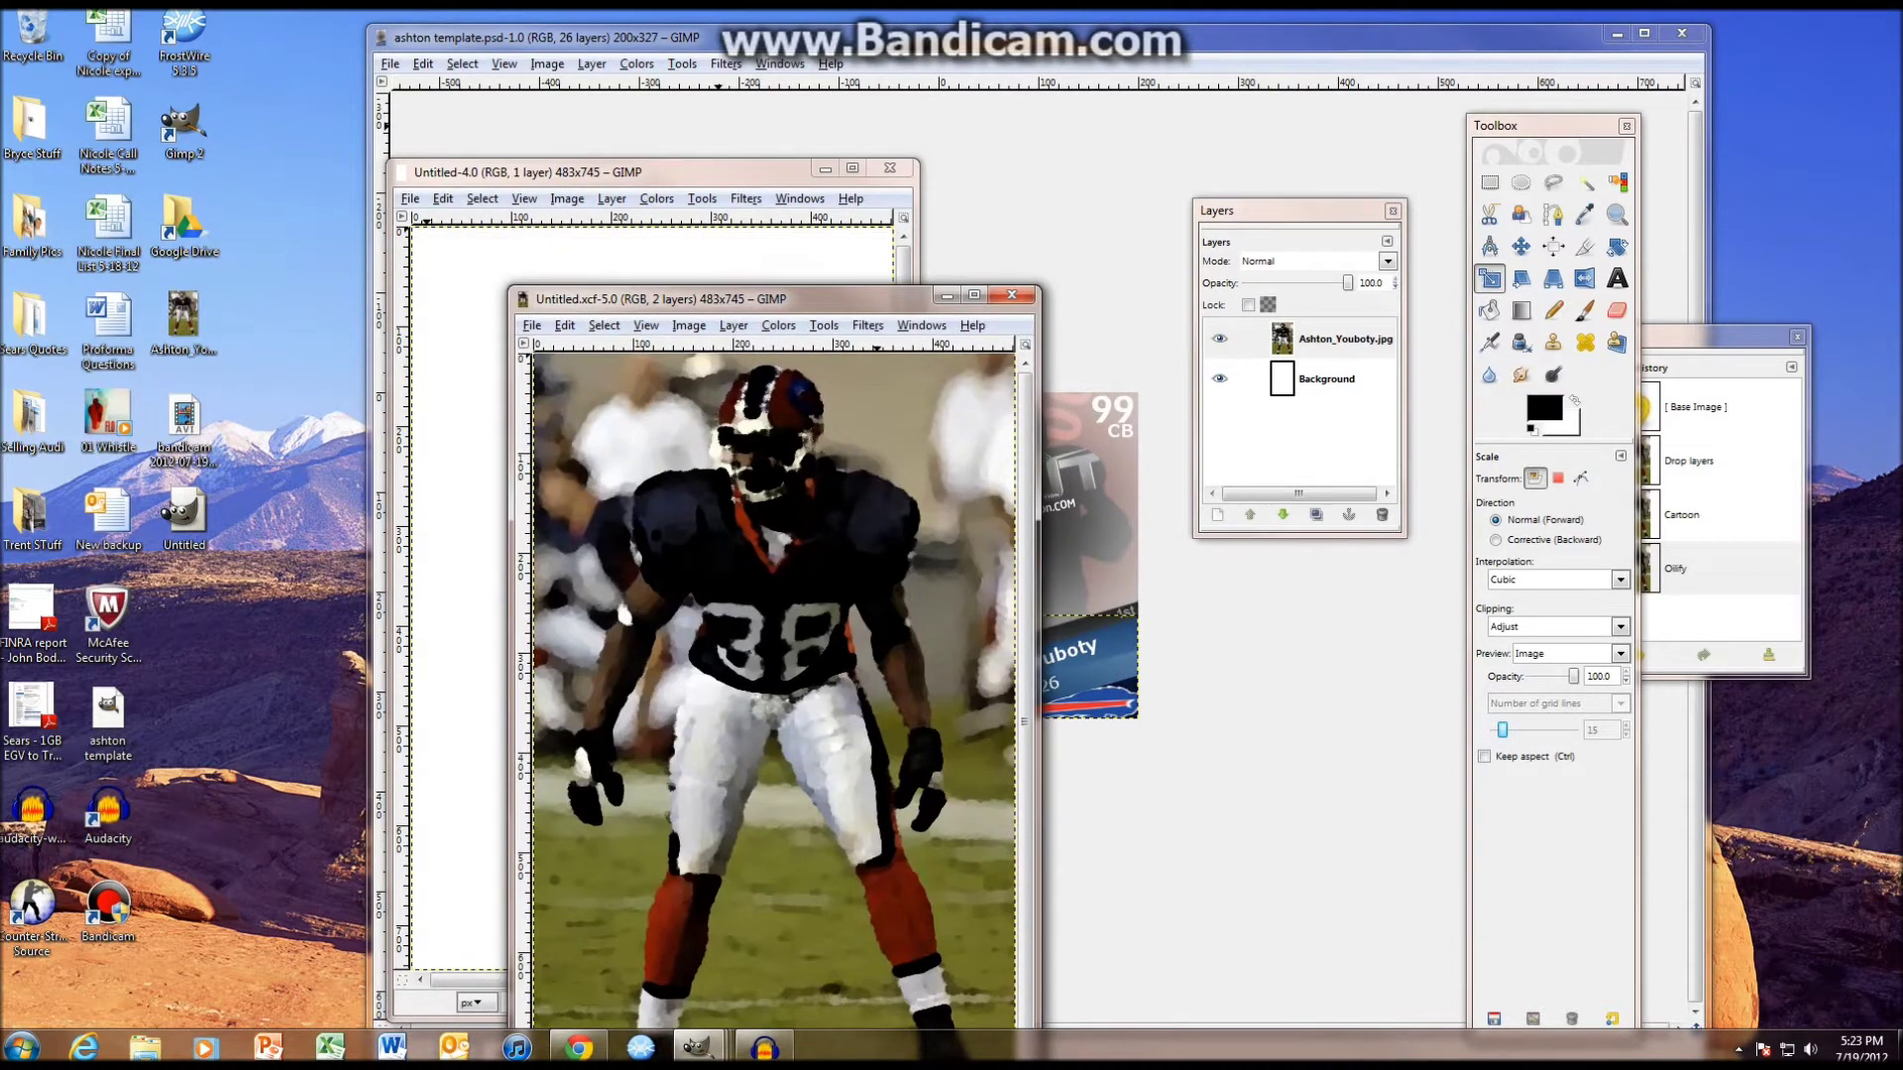
click(1010, 295)
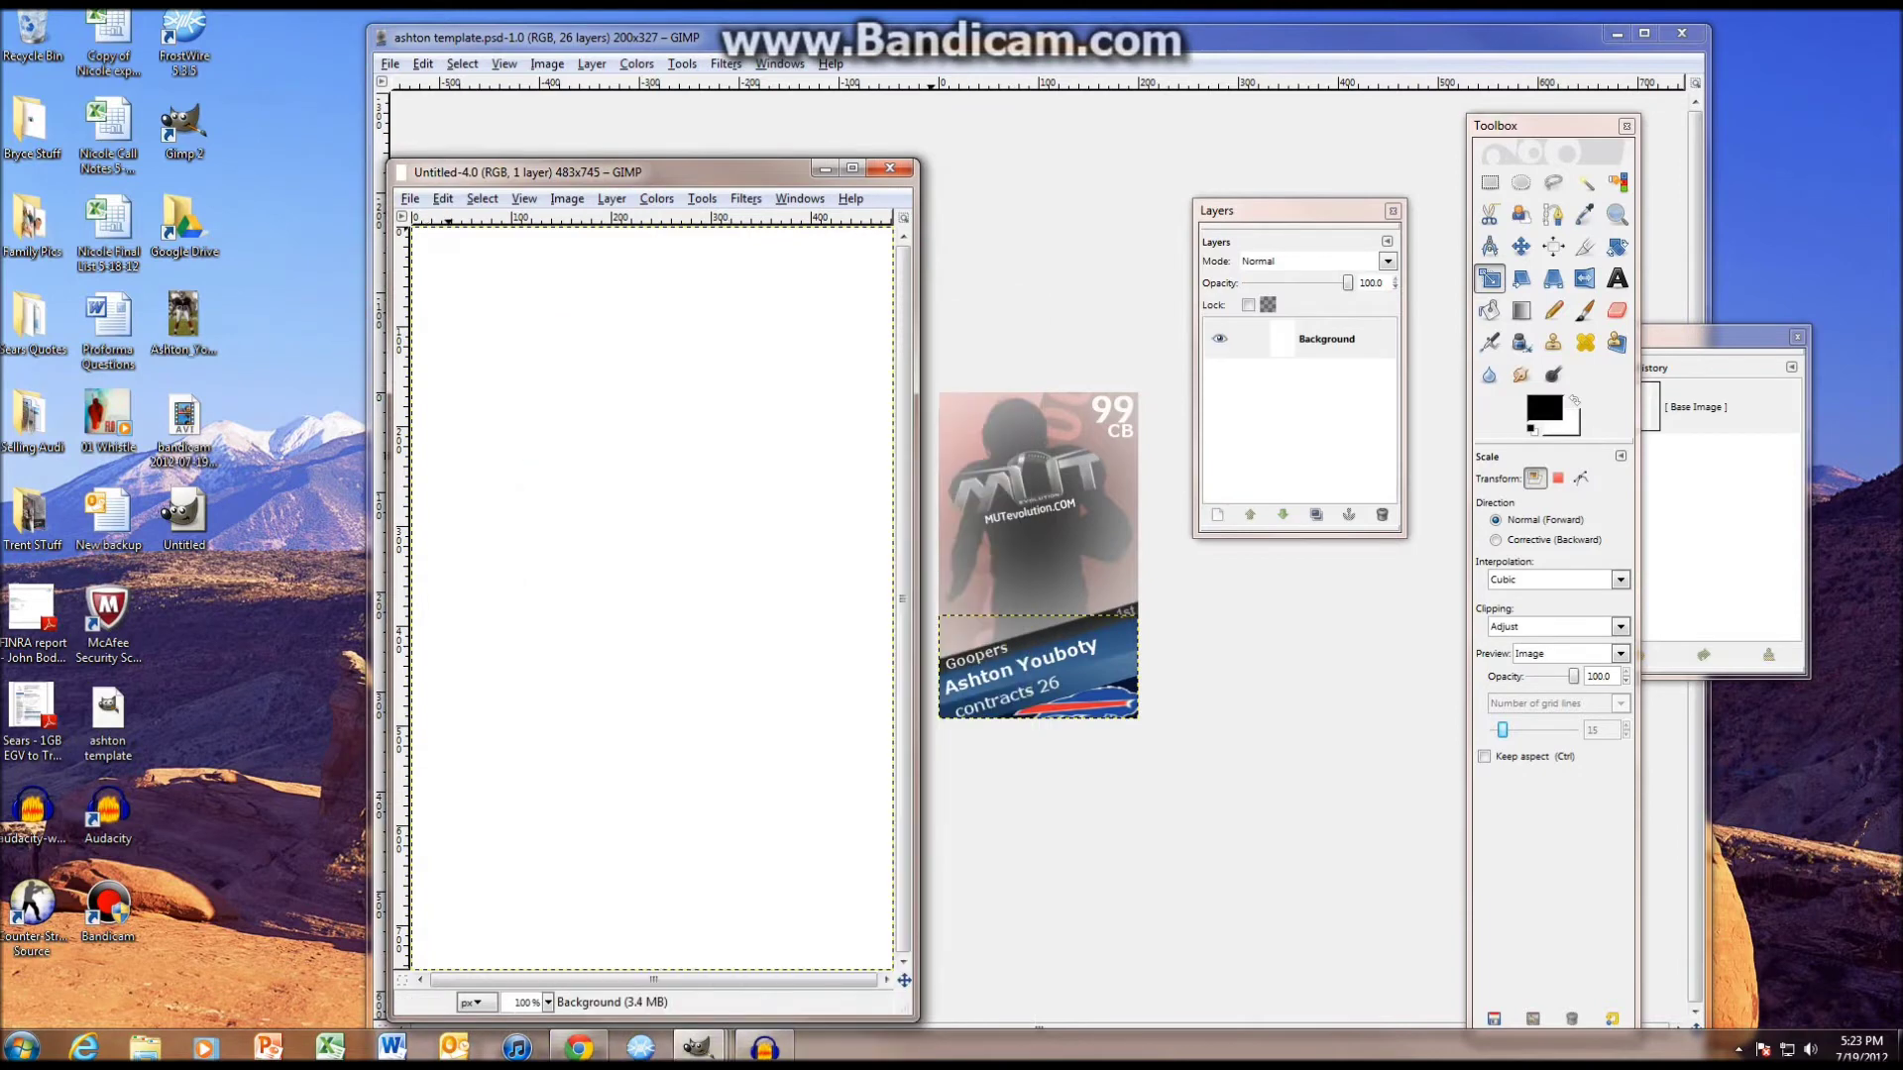
- Add the player photo from the desktop as a layer in the blank Untitled-6.0 image and reposition its window
drag(734, 172, 736, 142)
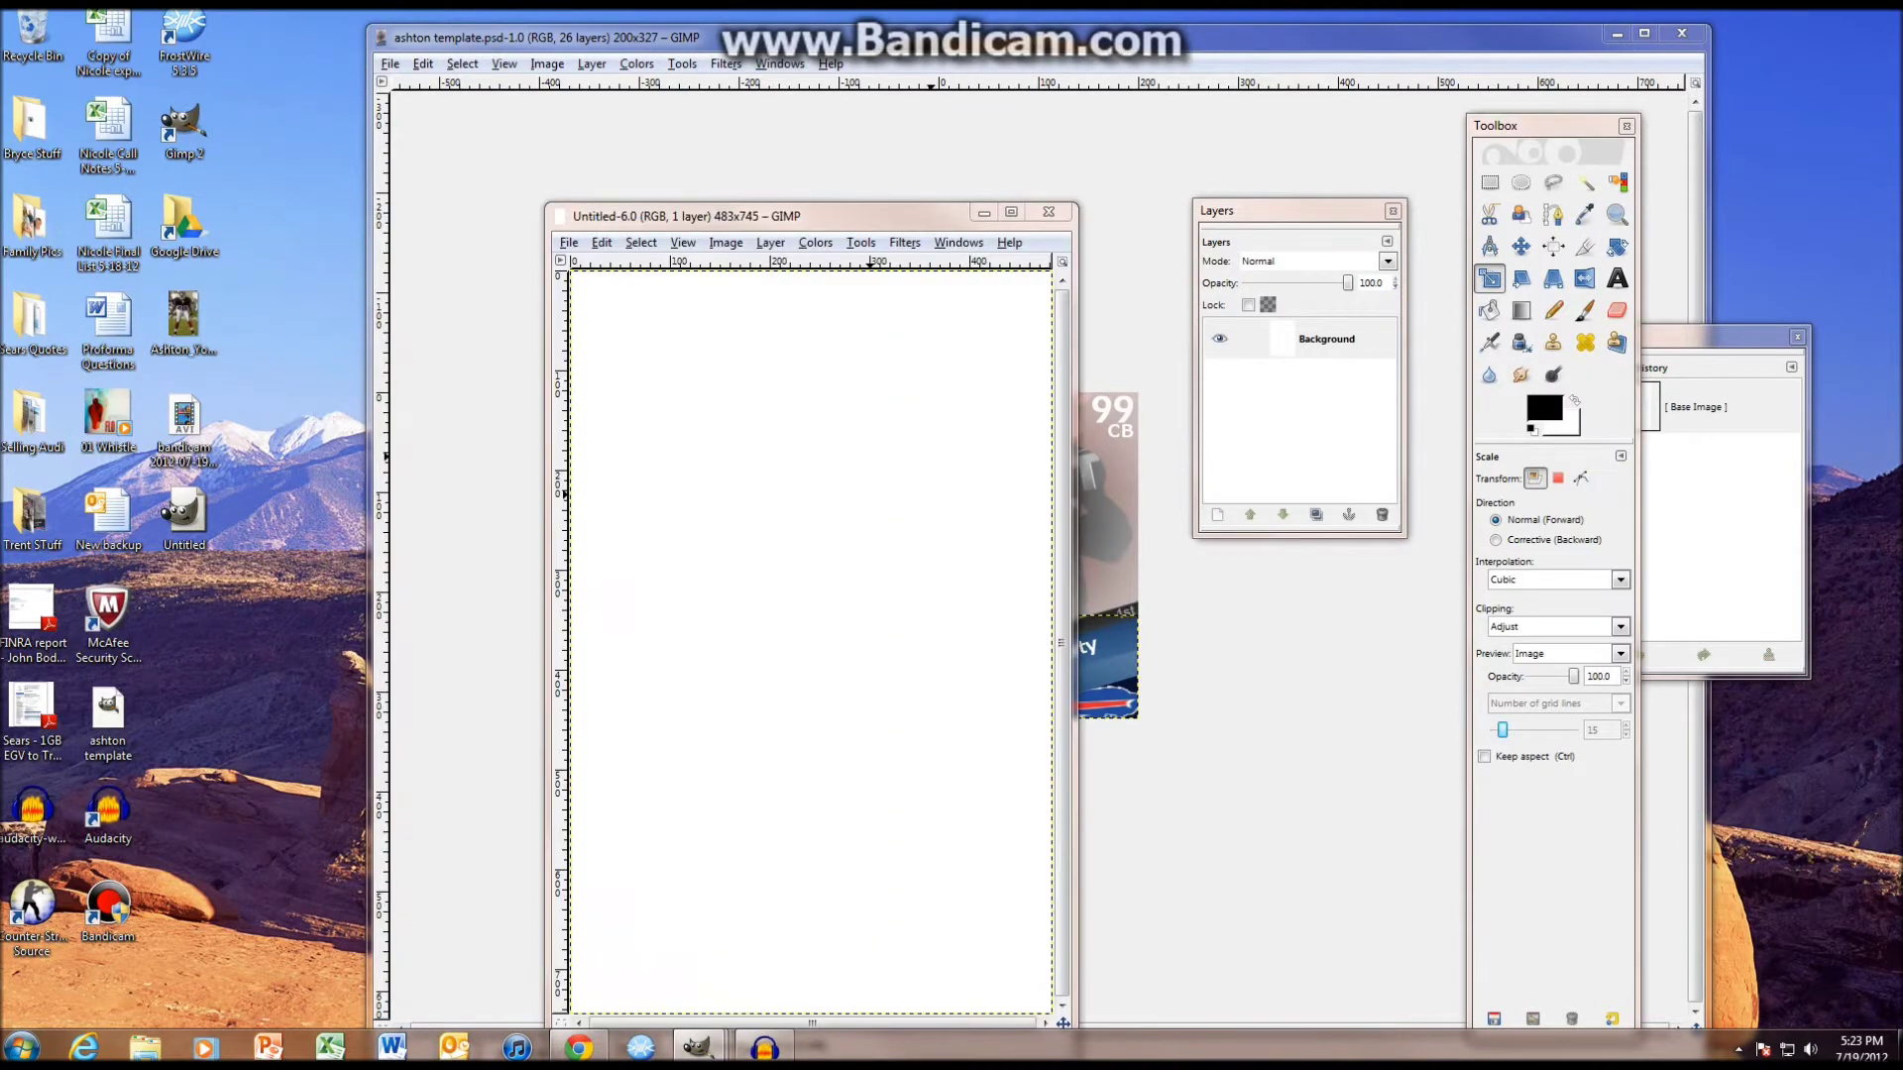
drag(184, 318, 870, 495)
drag(709, 216, 609, 80)
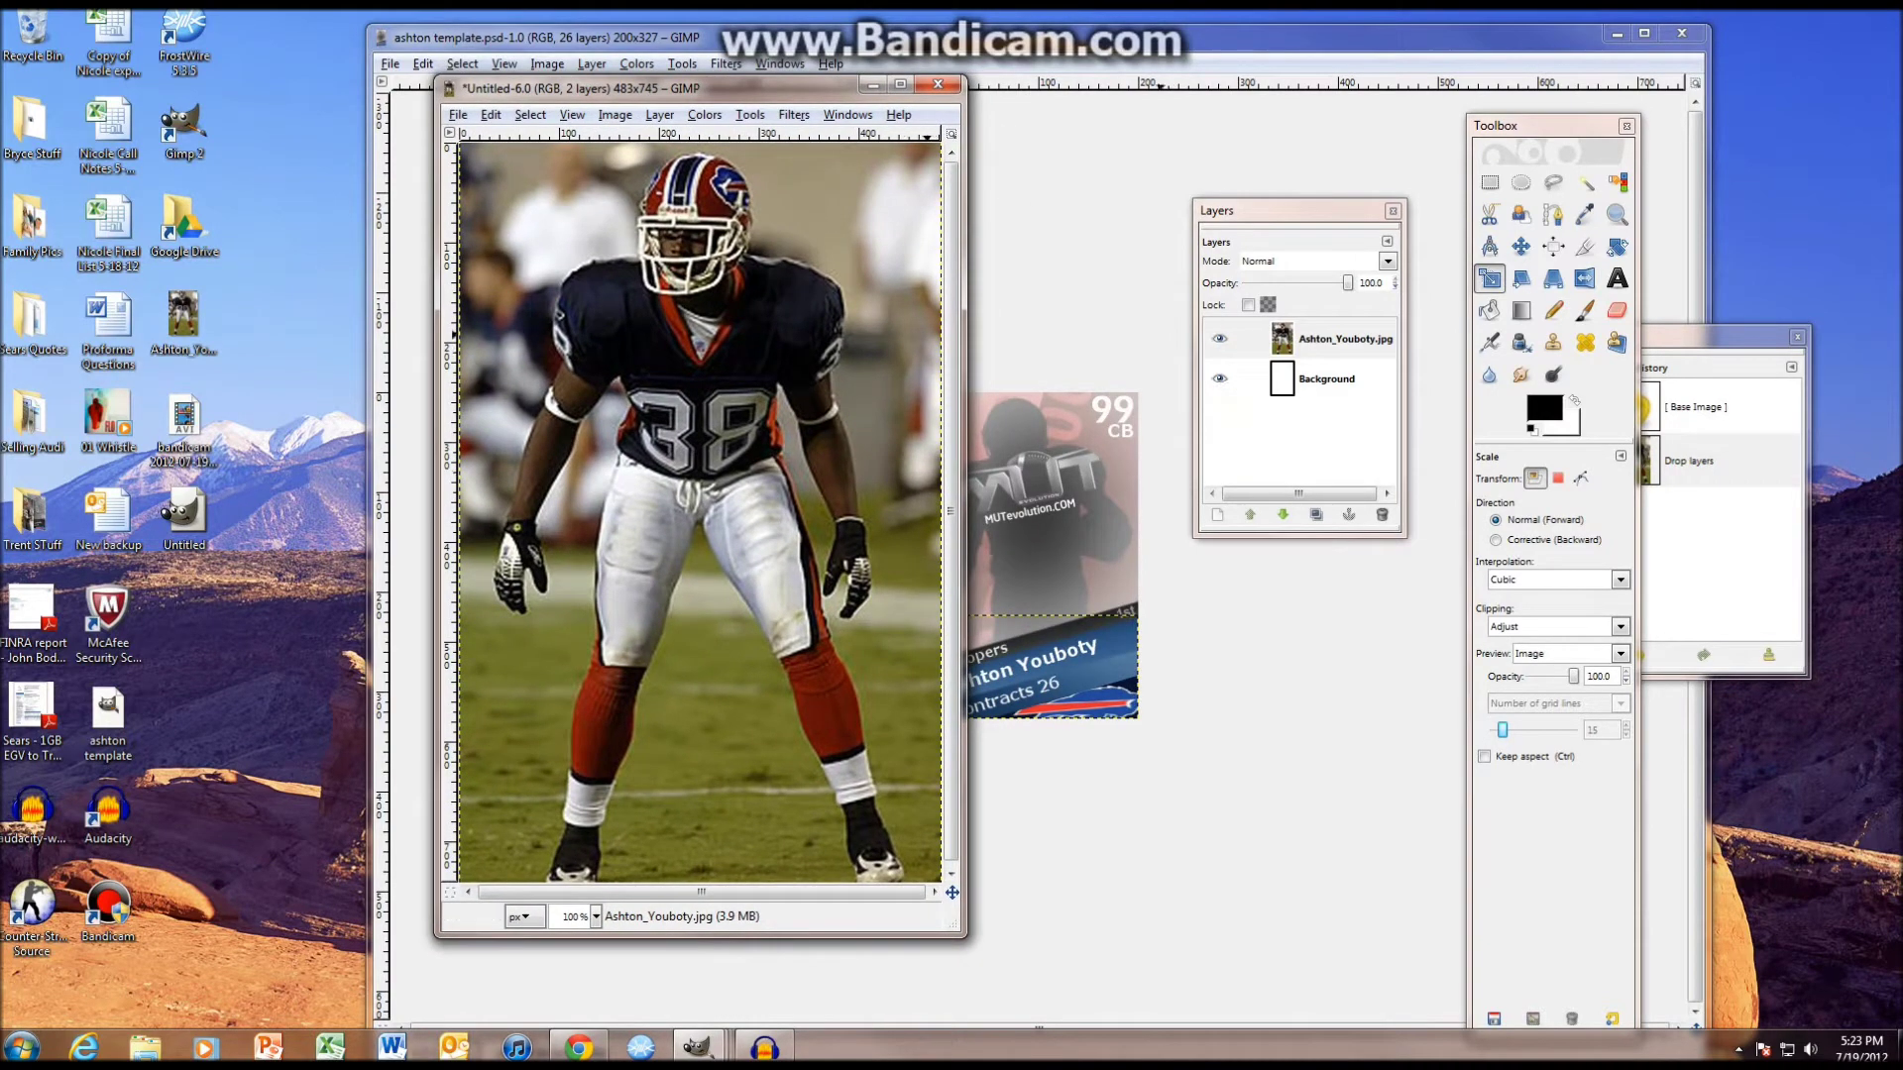
- Duplicate the photo layer in Untitled-6.0 and hide the upper copy
right_click(1334, 349)
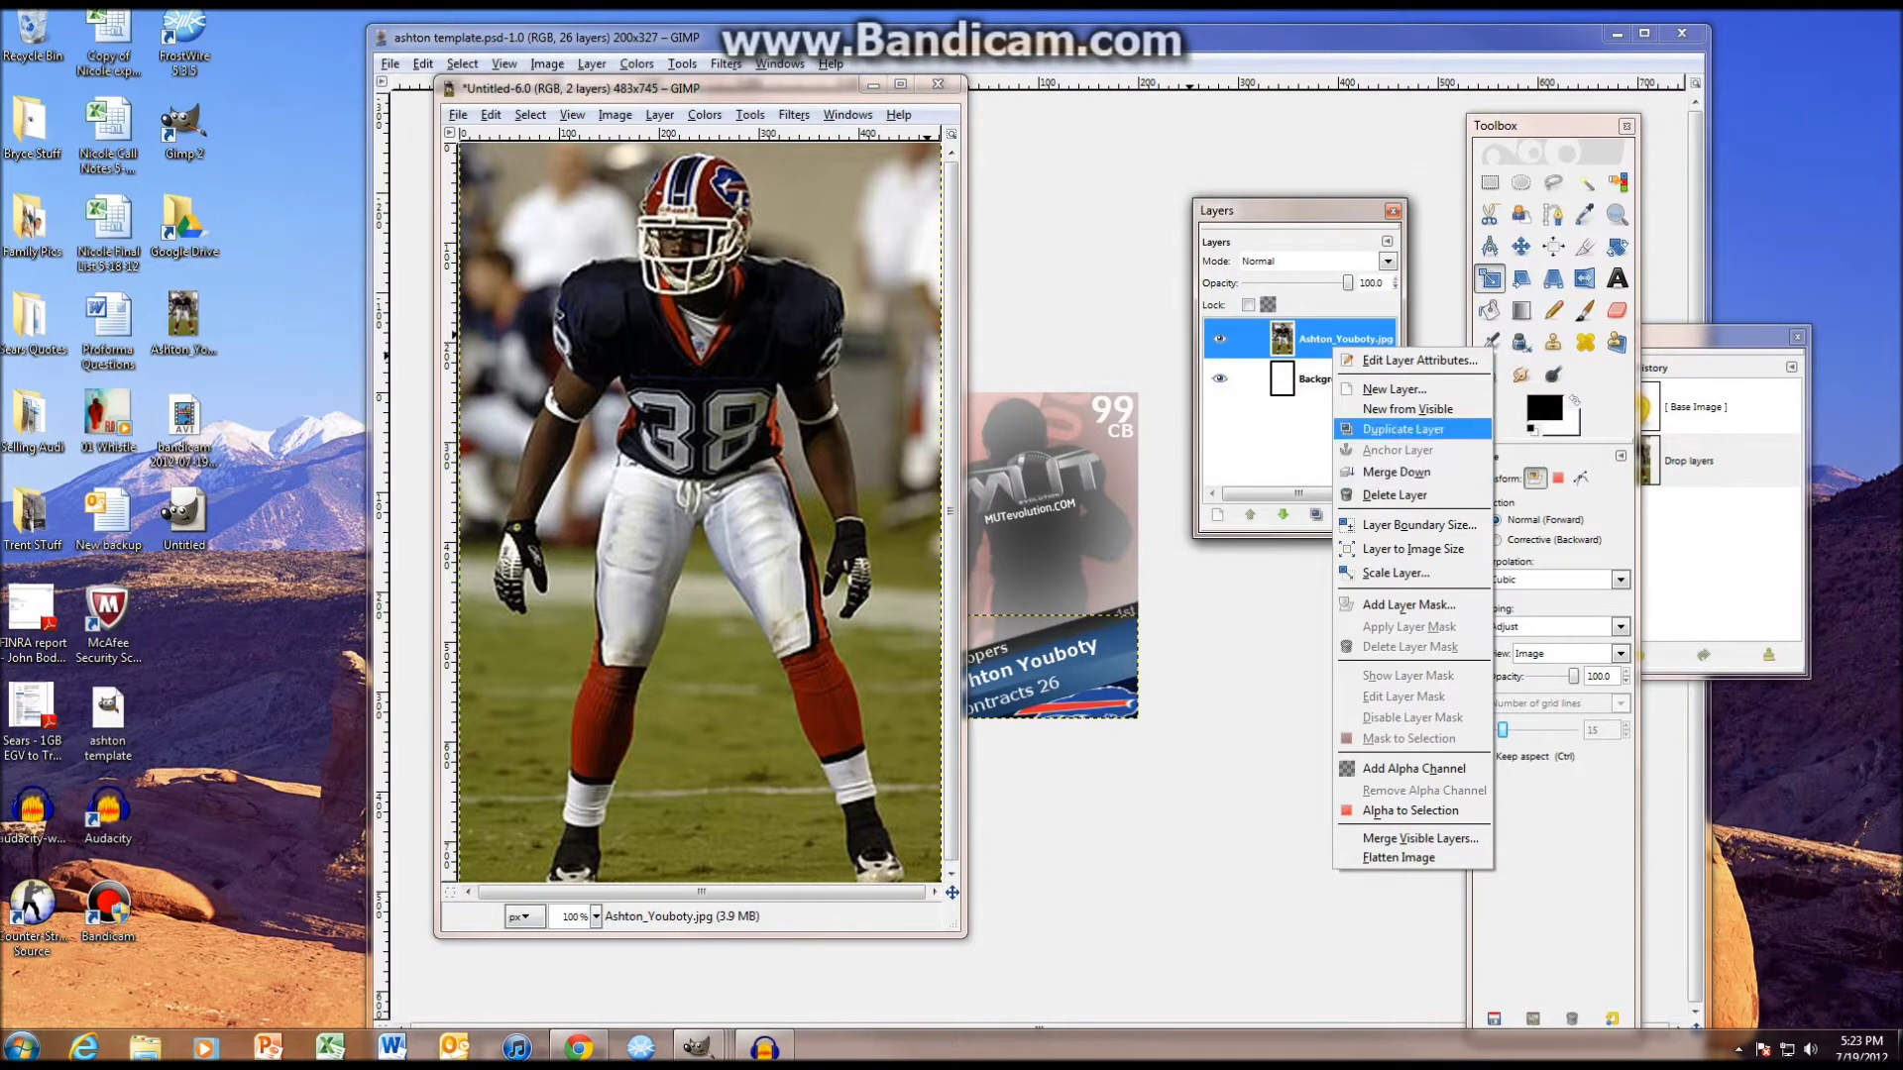
click(1402, 428)
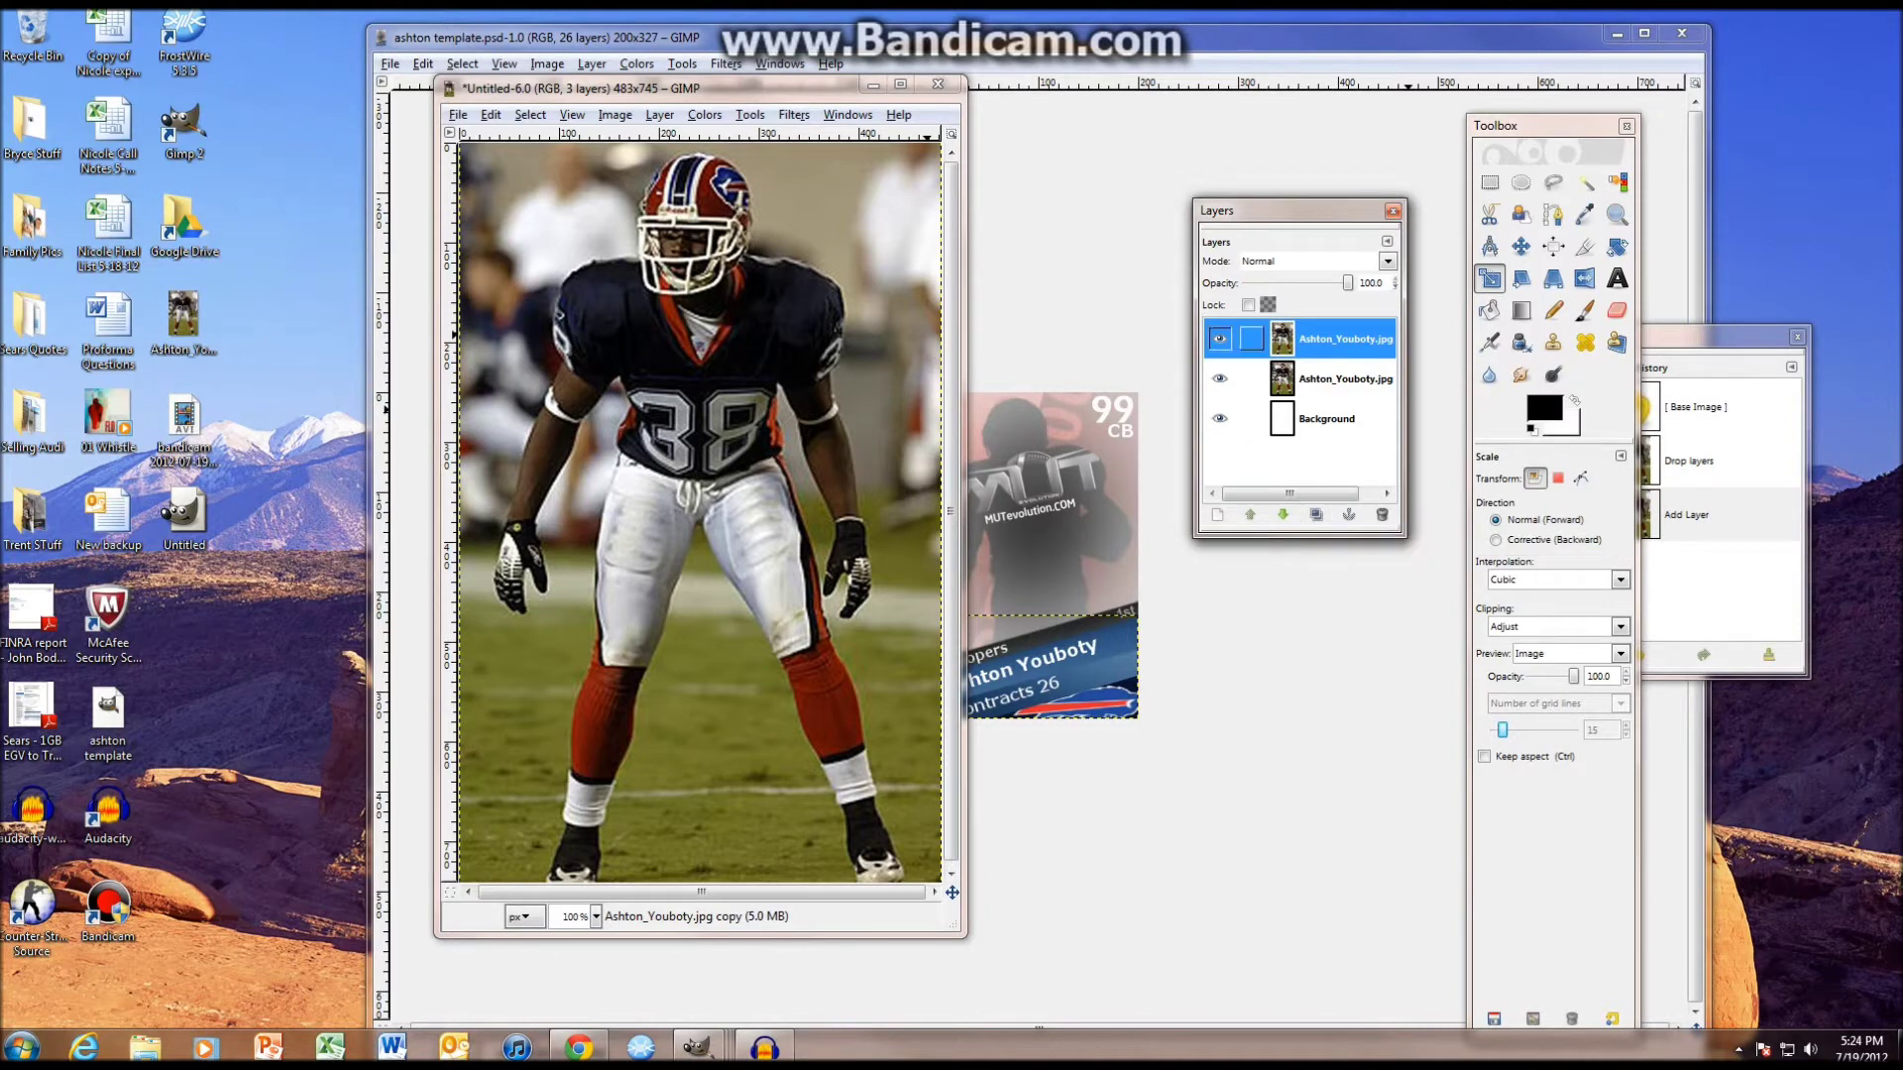
click(1220, 339)
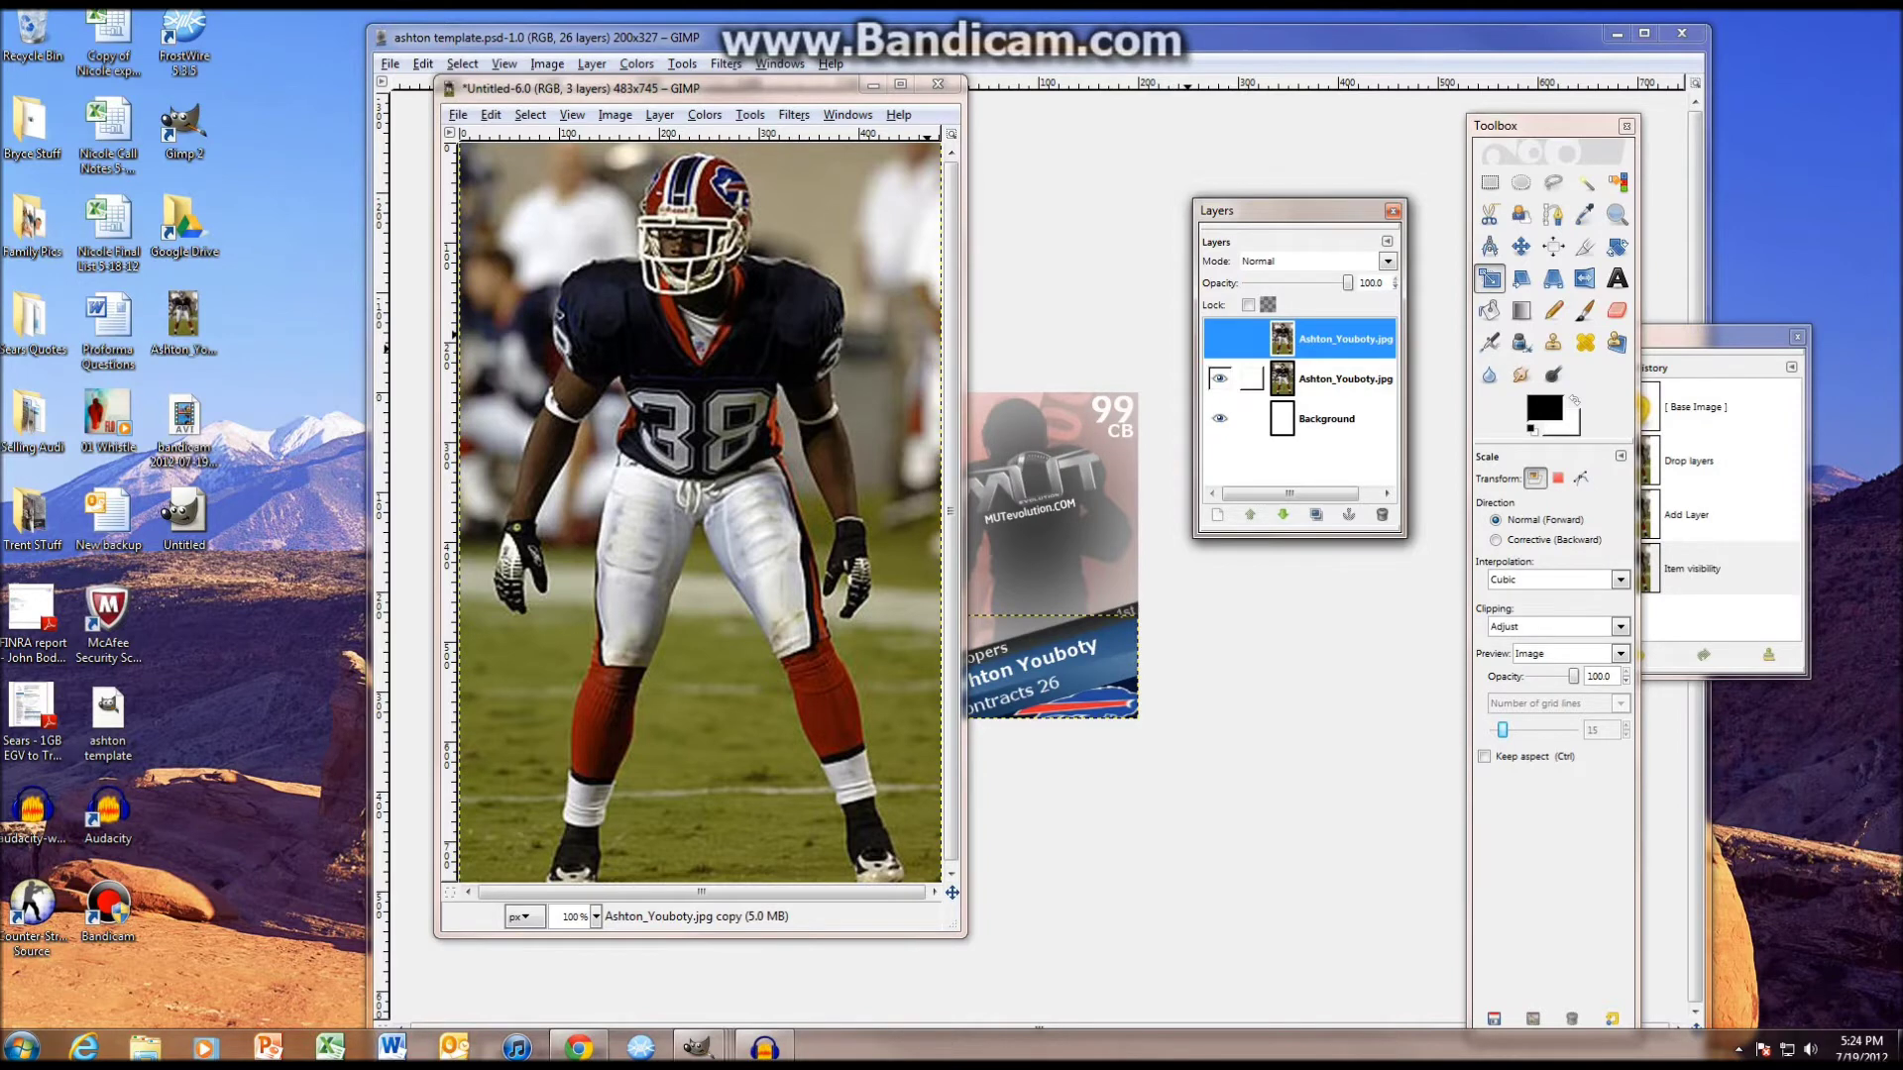
- Apply the Emboss filter to the lower photo layer with azimuth 30, elevation 45 and depth 20
click(1328, 378)
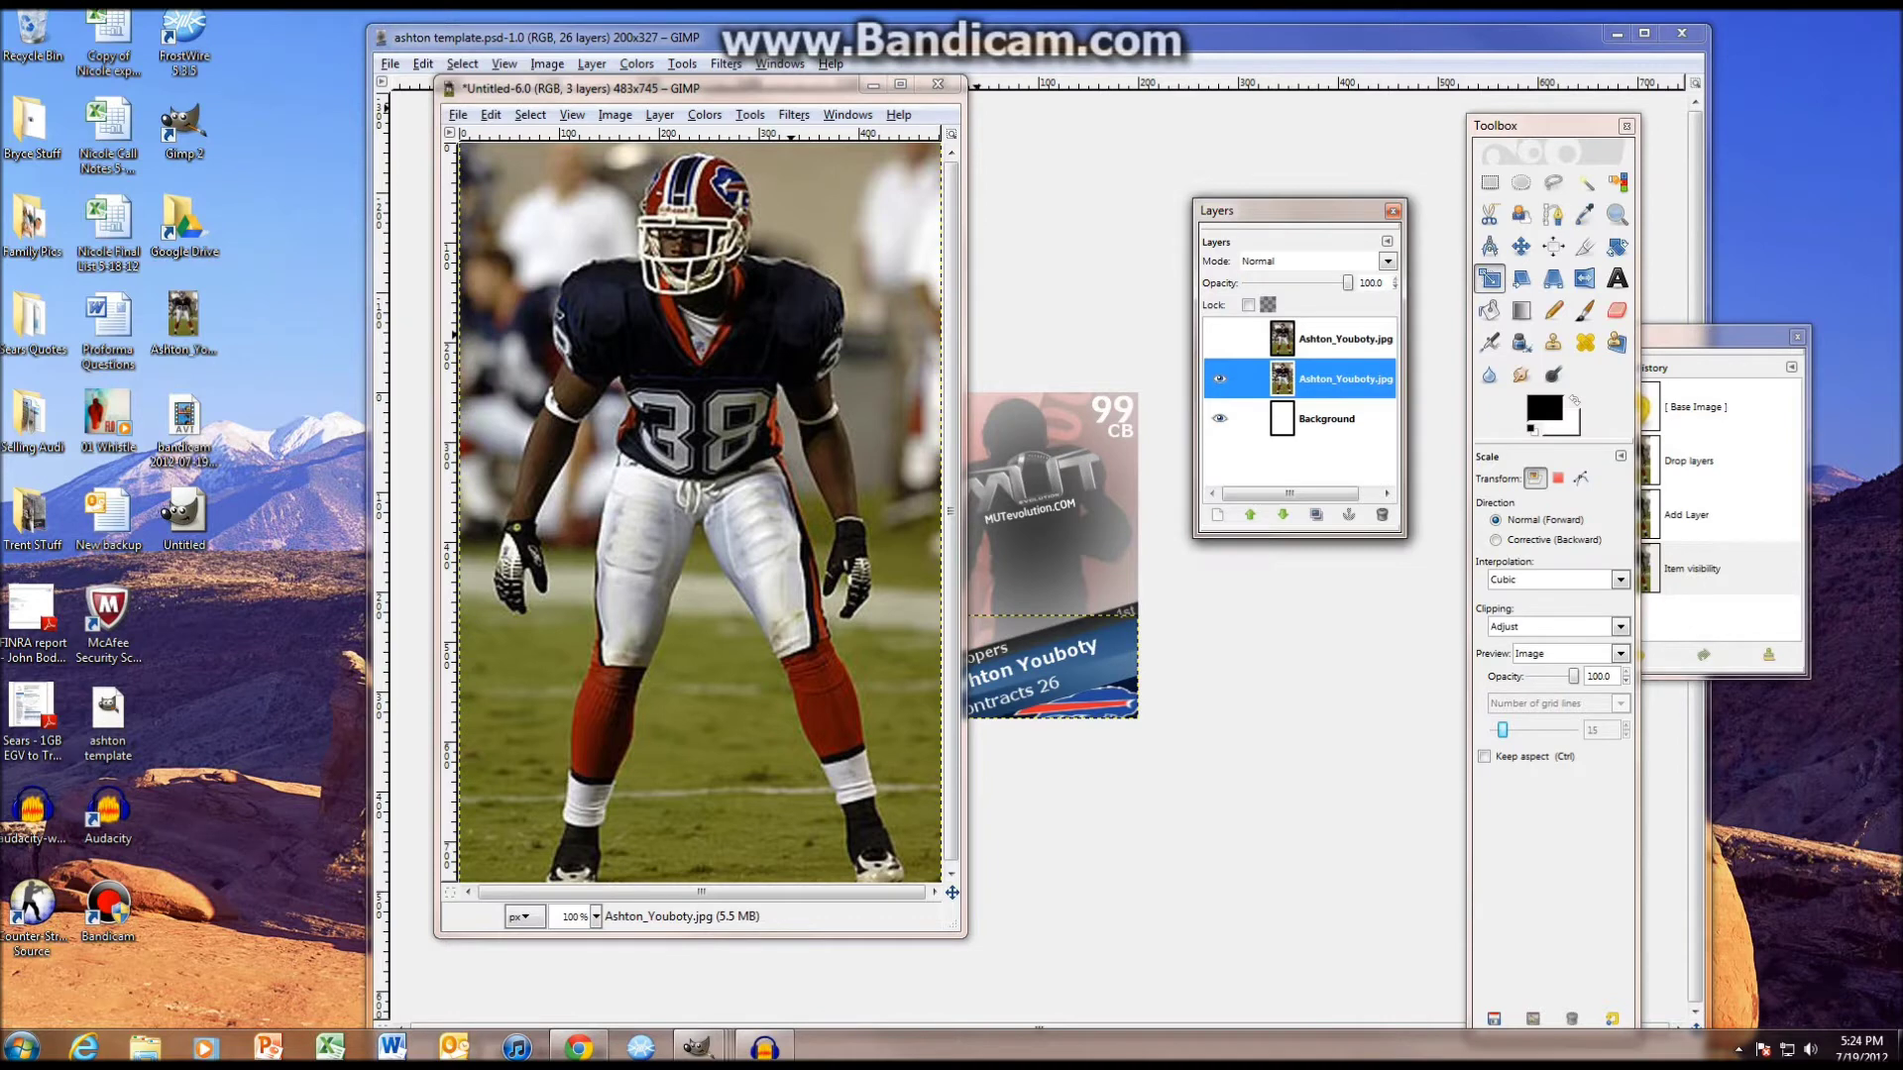
click(794, 115)
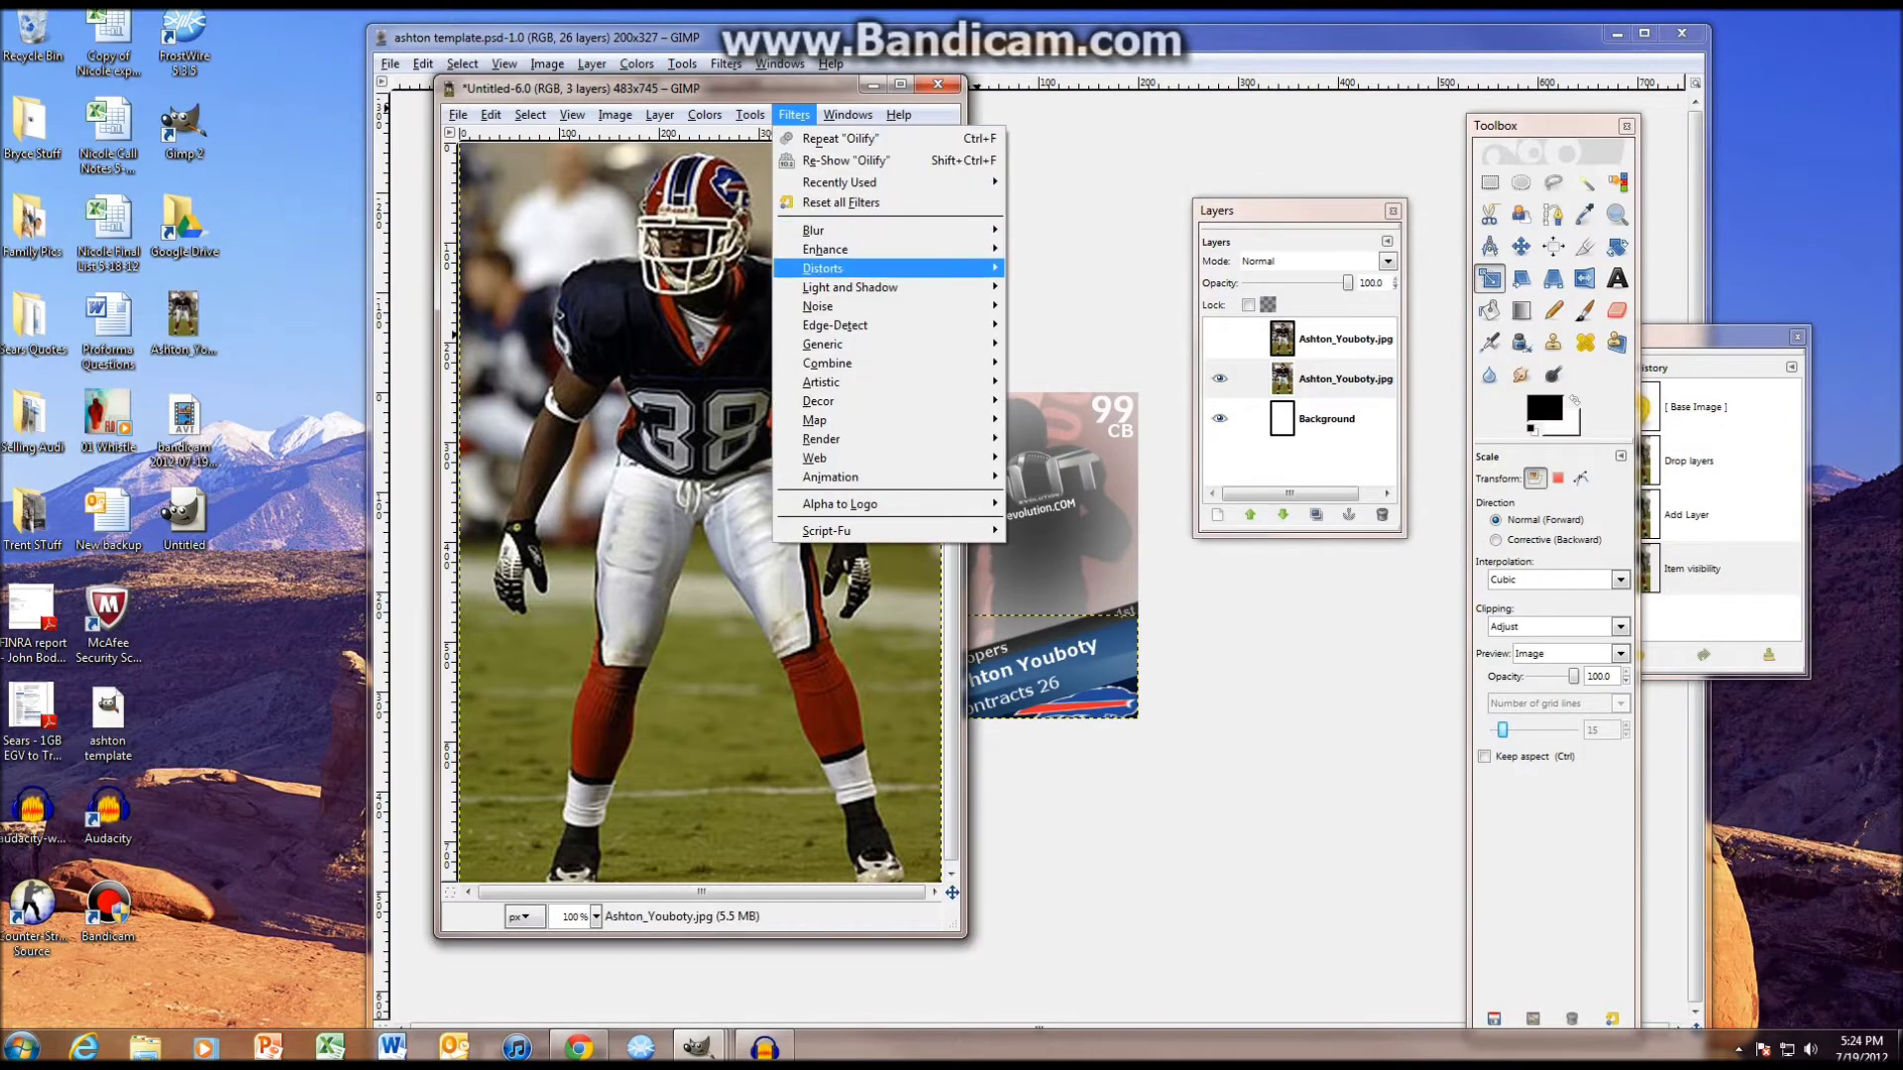
mouse_move(823, 269)
key(Right)
key(Down)
key(Down)
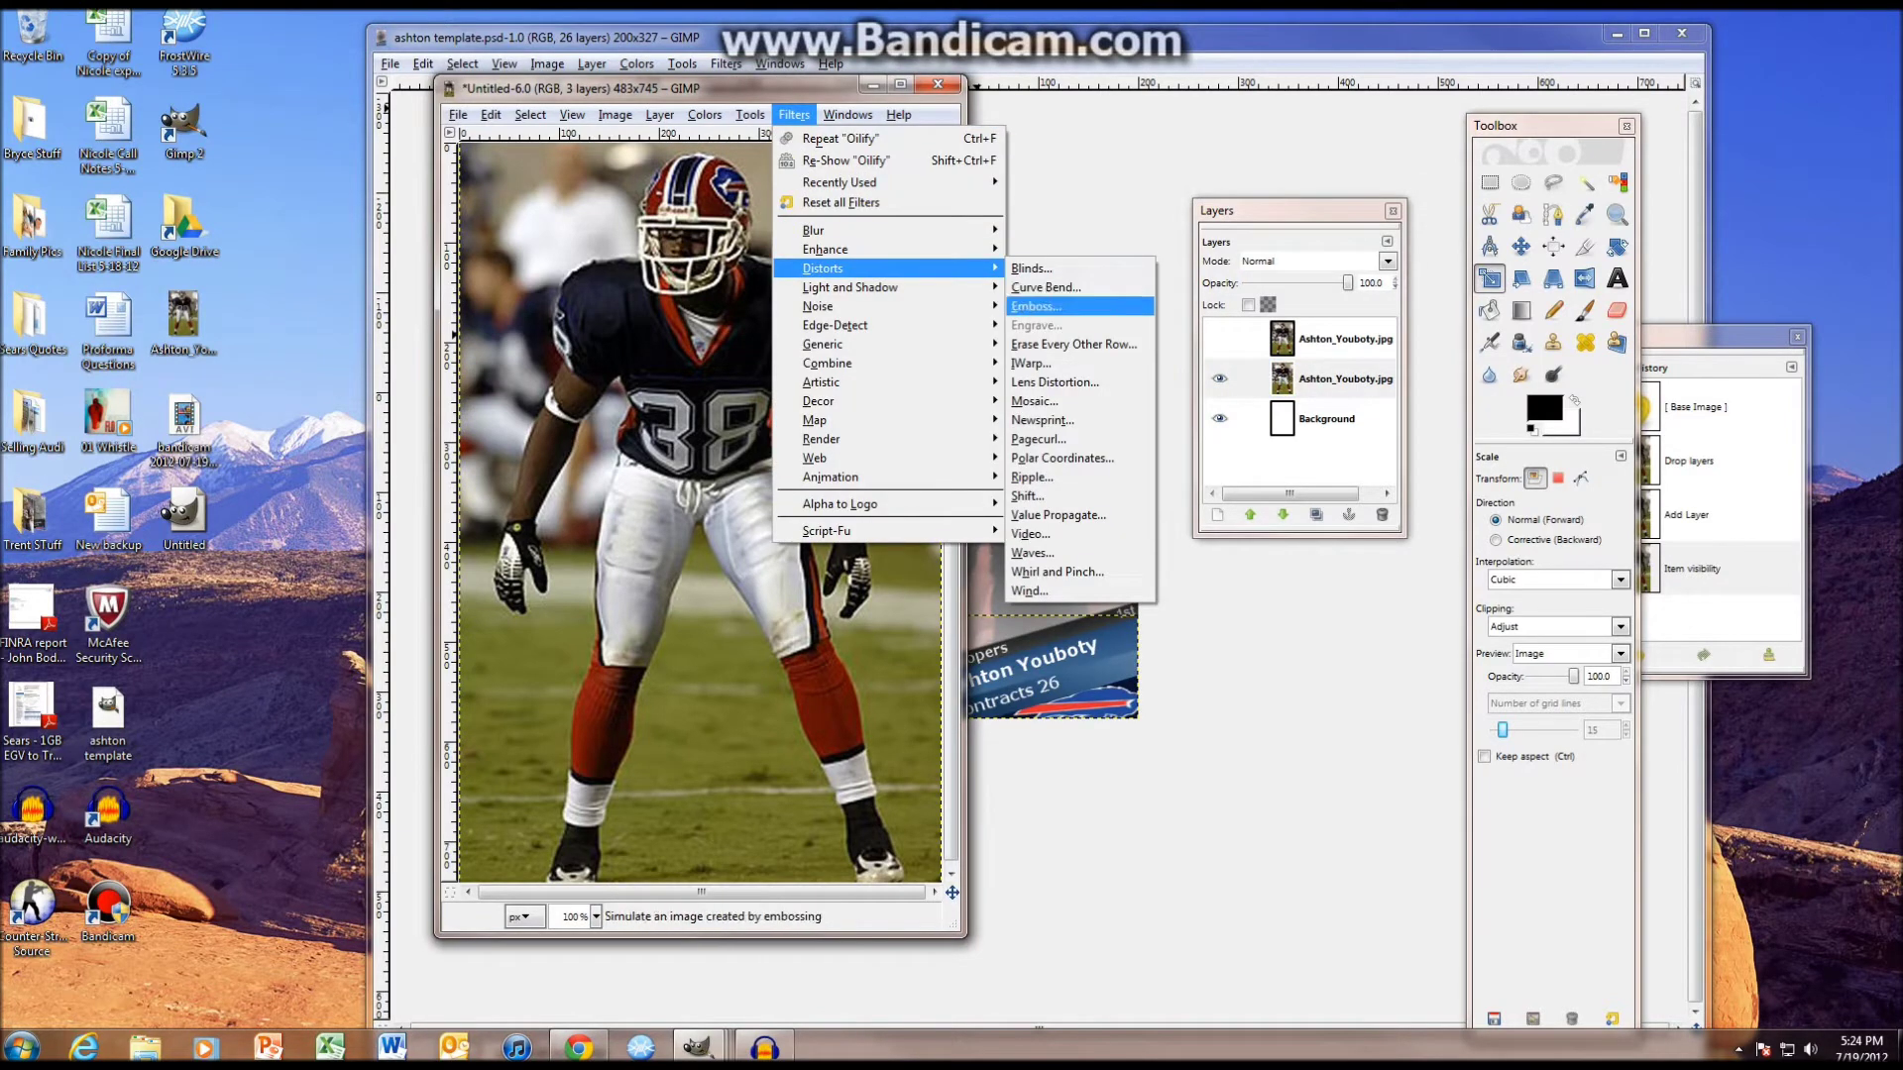
key(Return)
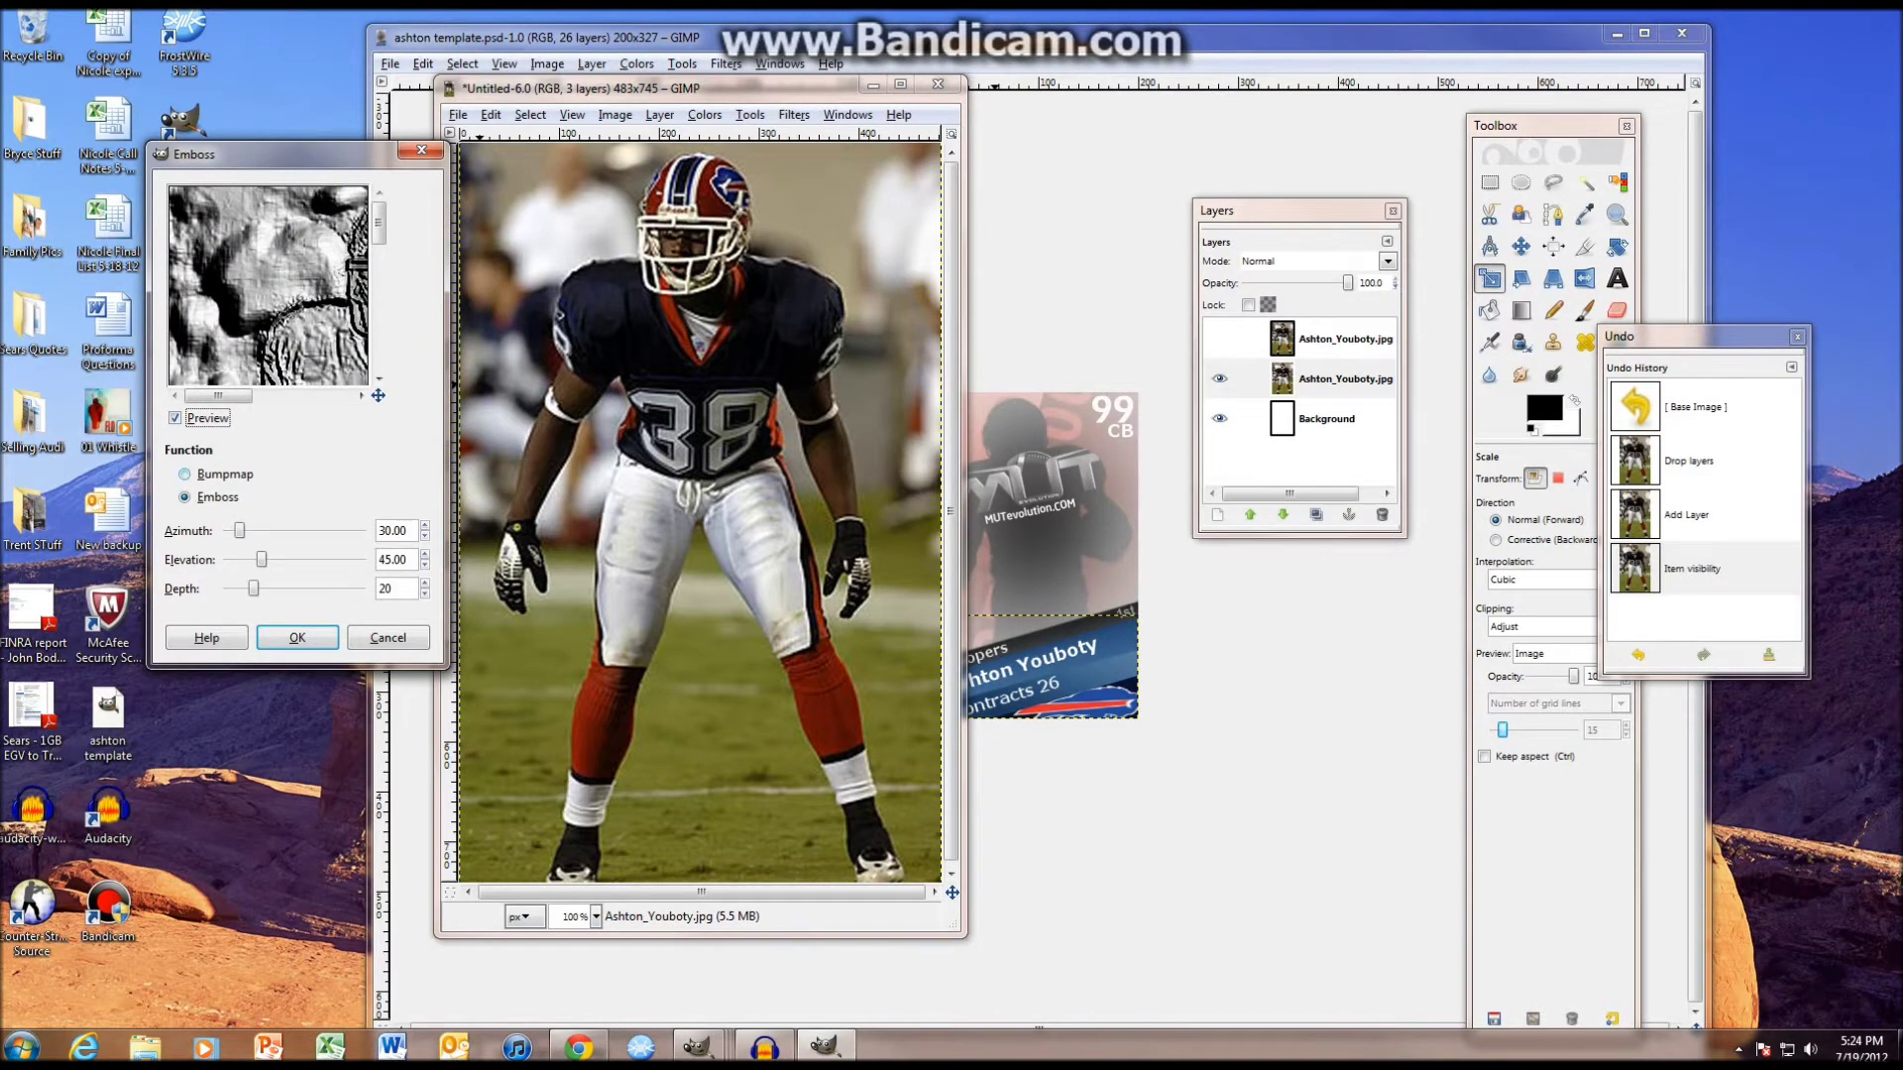
click(297, 637)
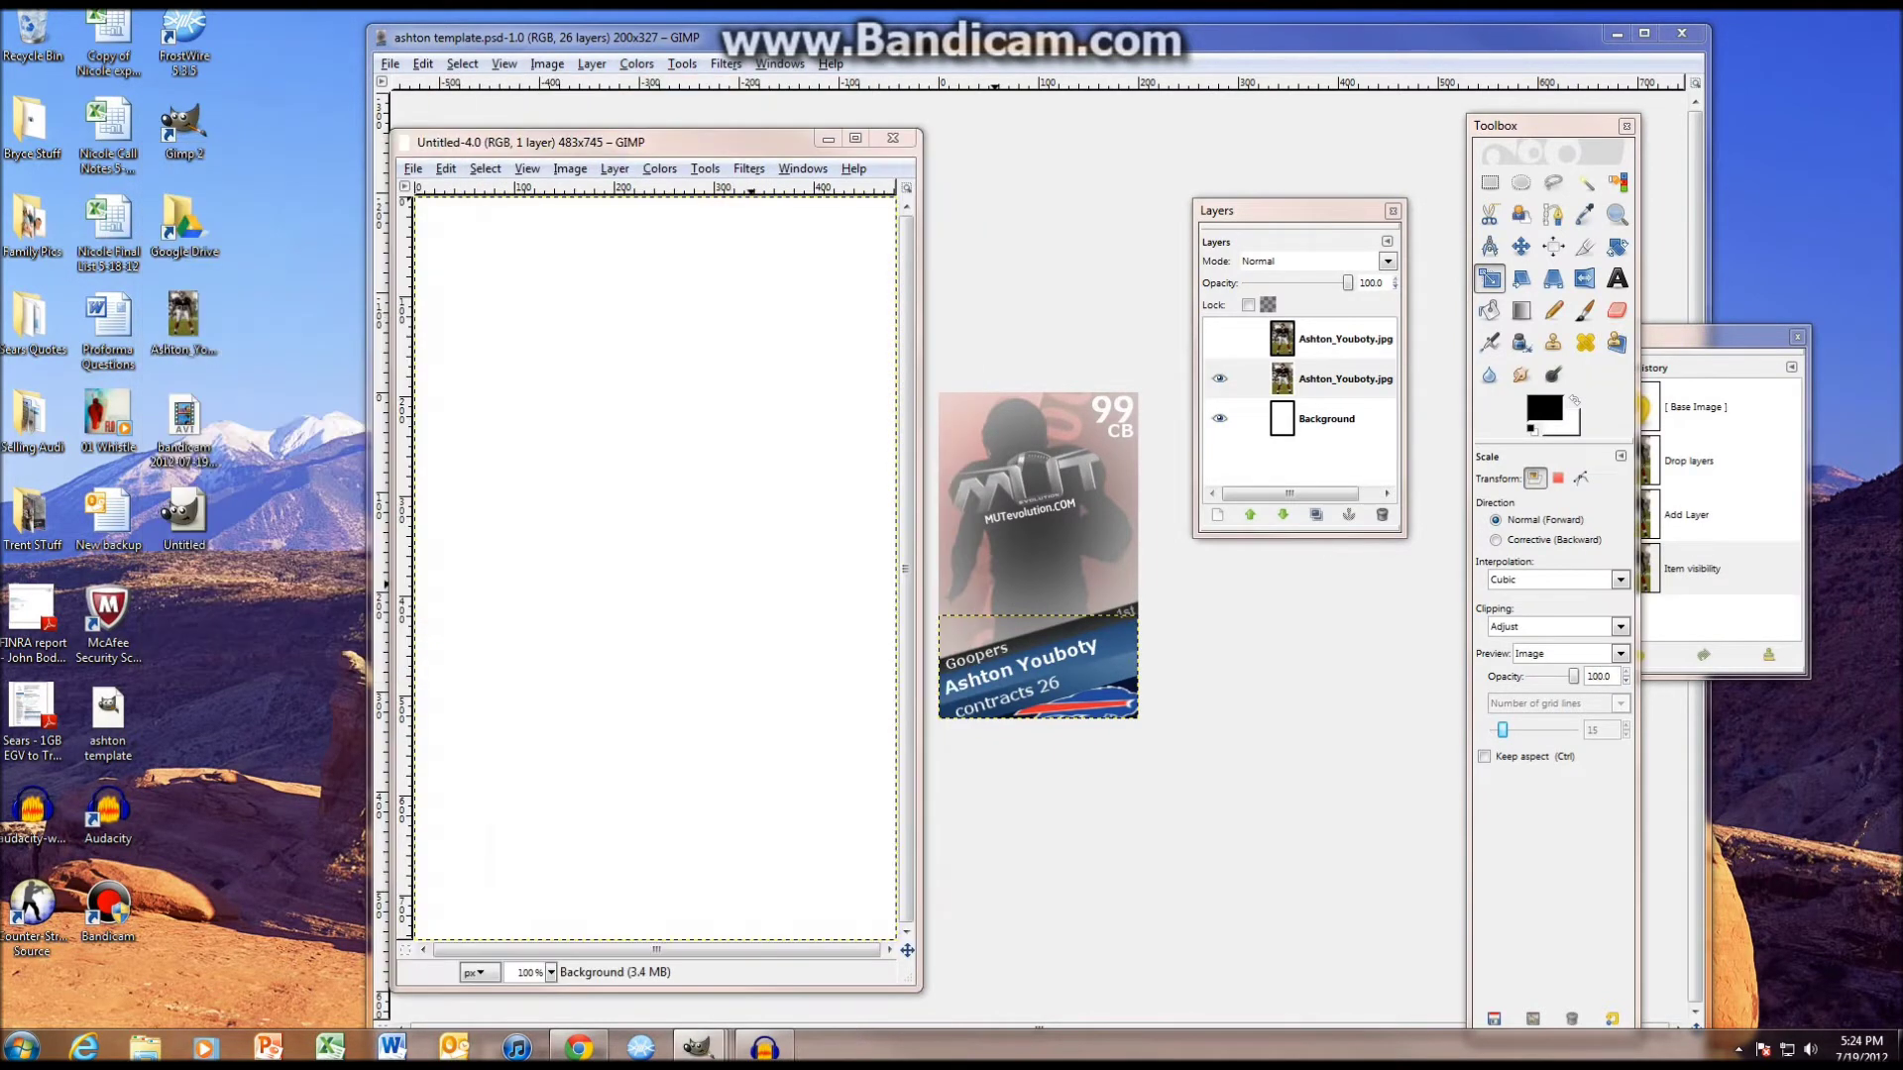
- Move the template window aside, bring the embossed Untitled-6.0 image to the front and show its upper photo layer again
drag(750, 142, 807, 105)
click(699, 1047)
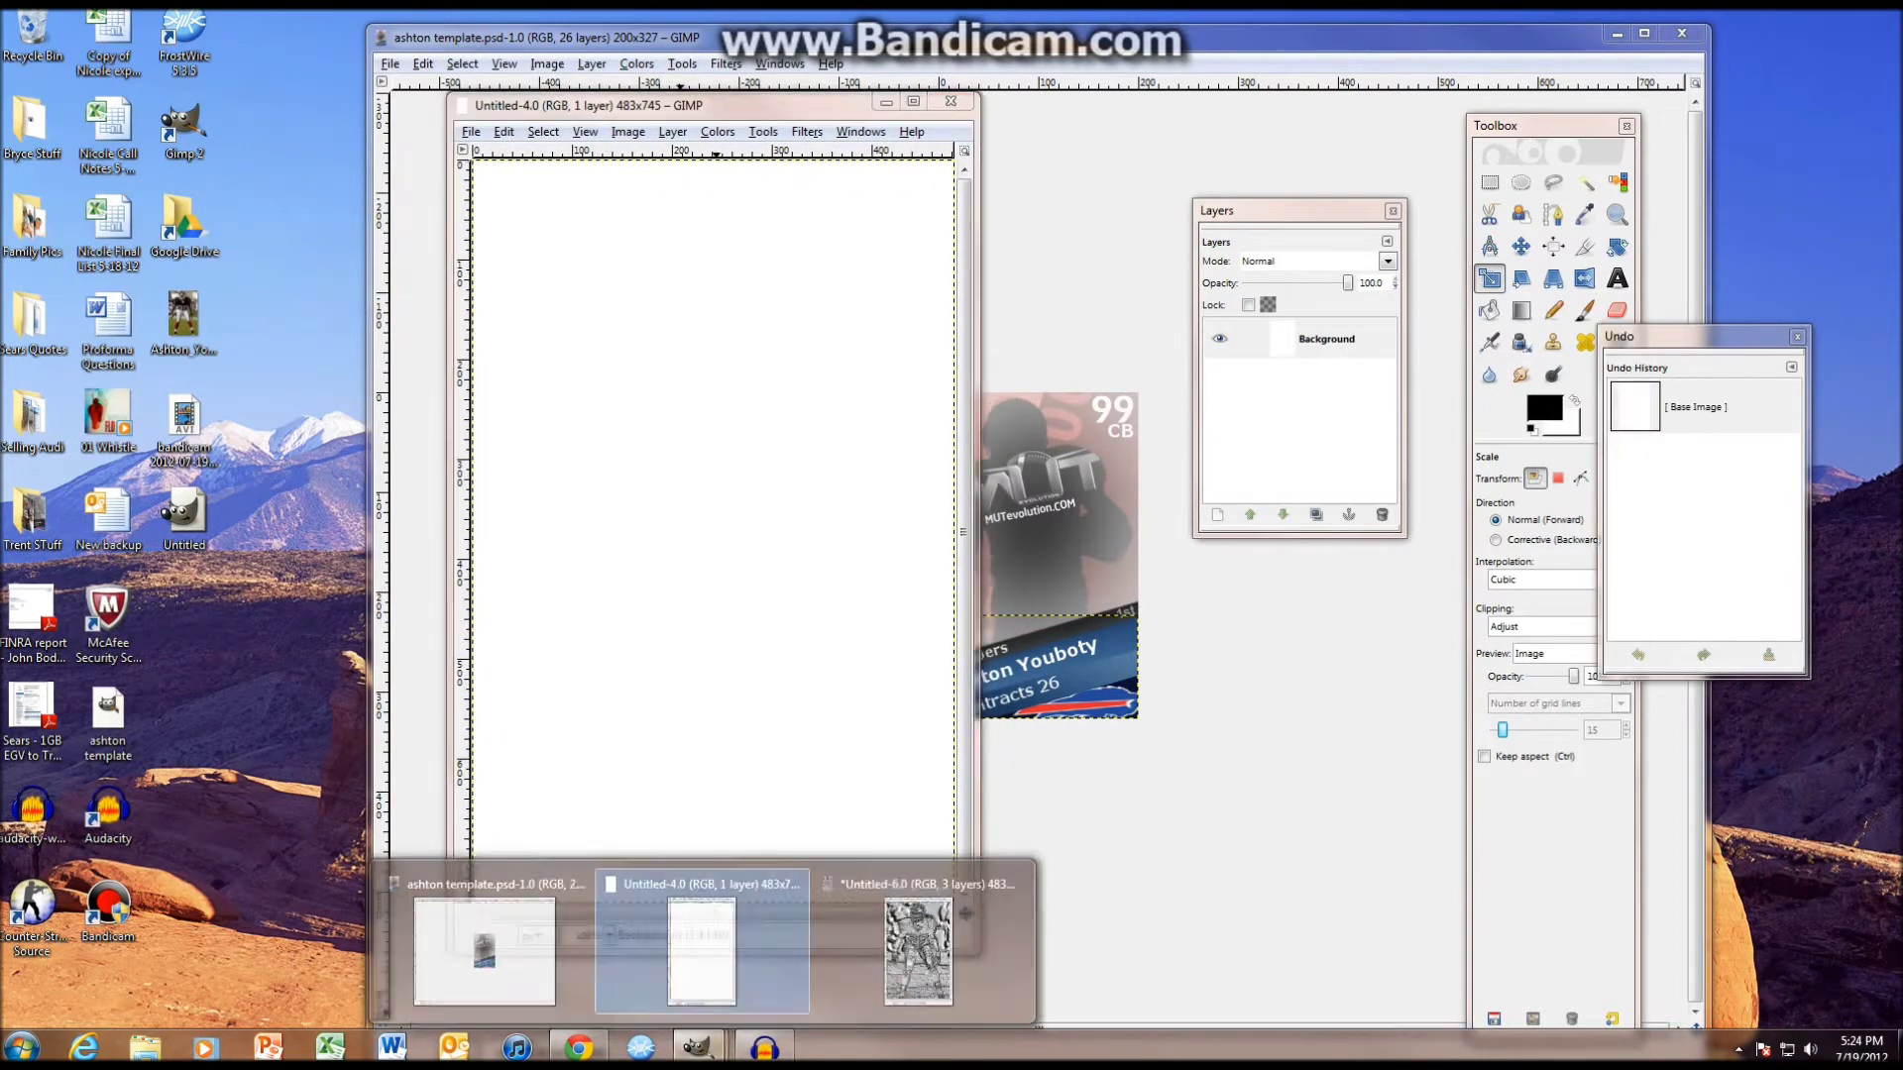
click(905, 956)
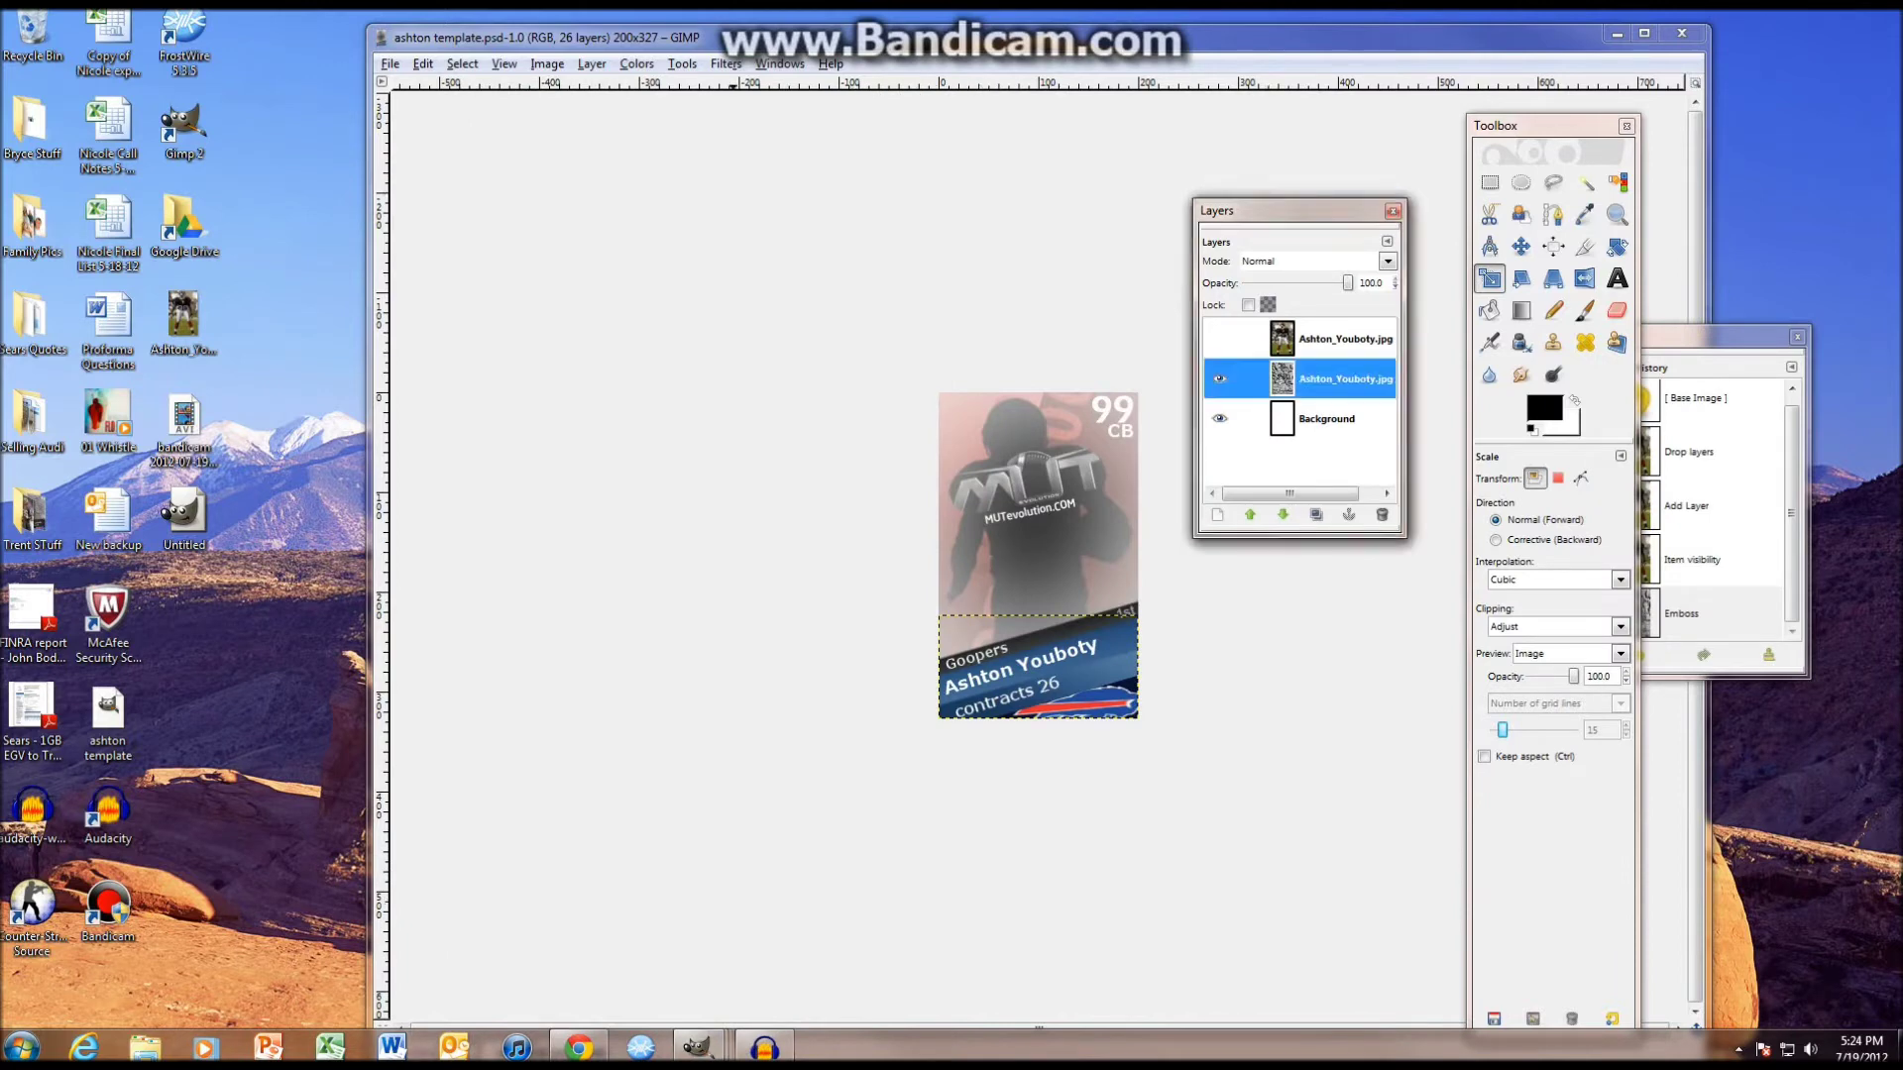
mouse_move(703, 1047)
click(701, 946)
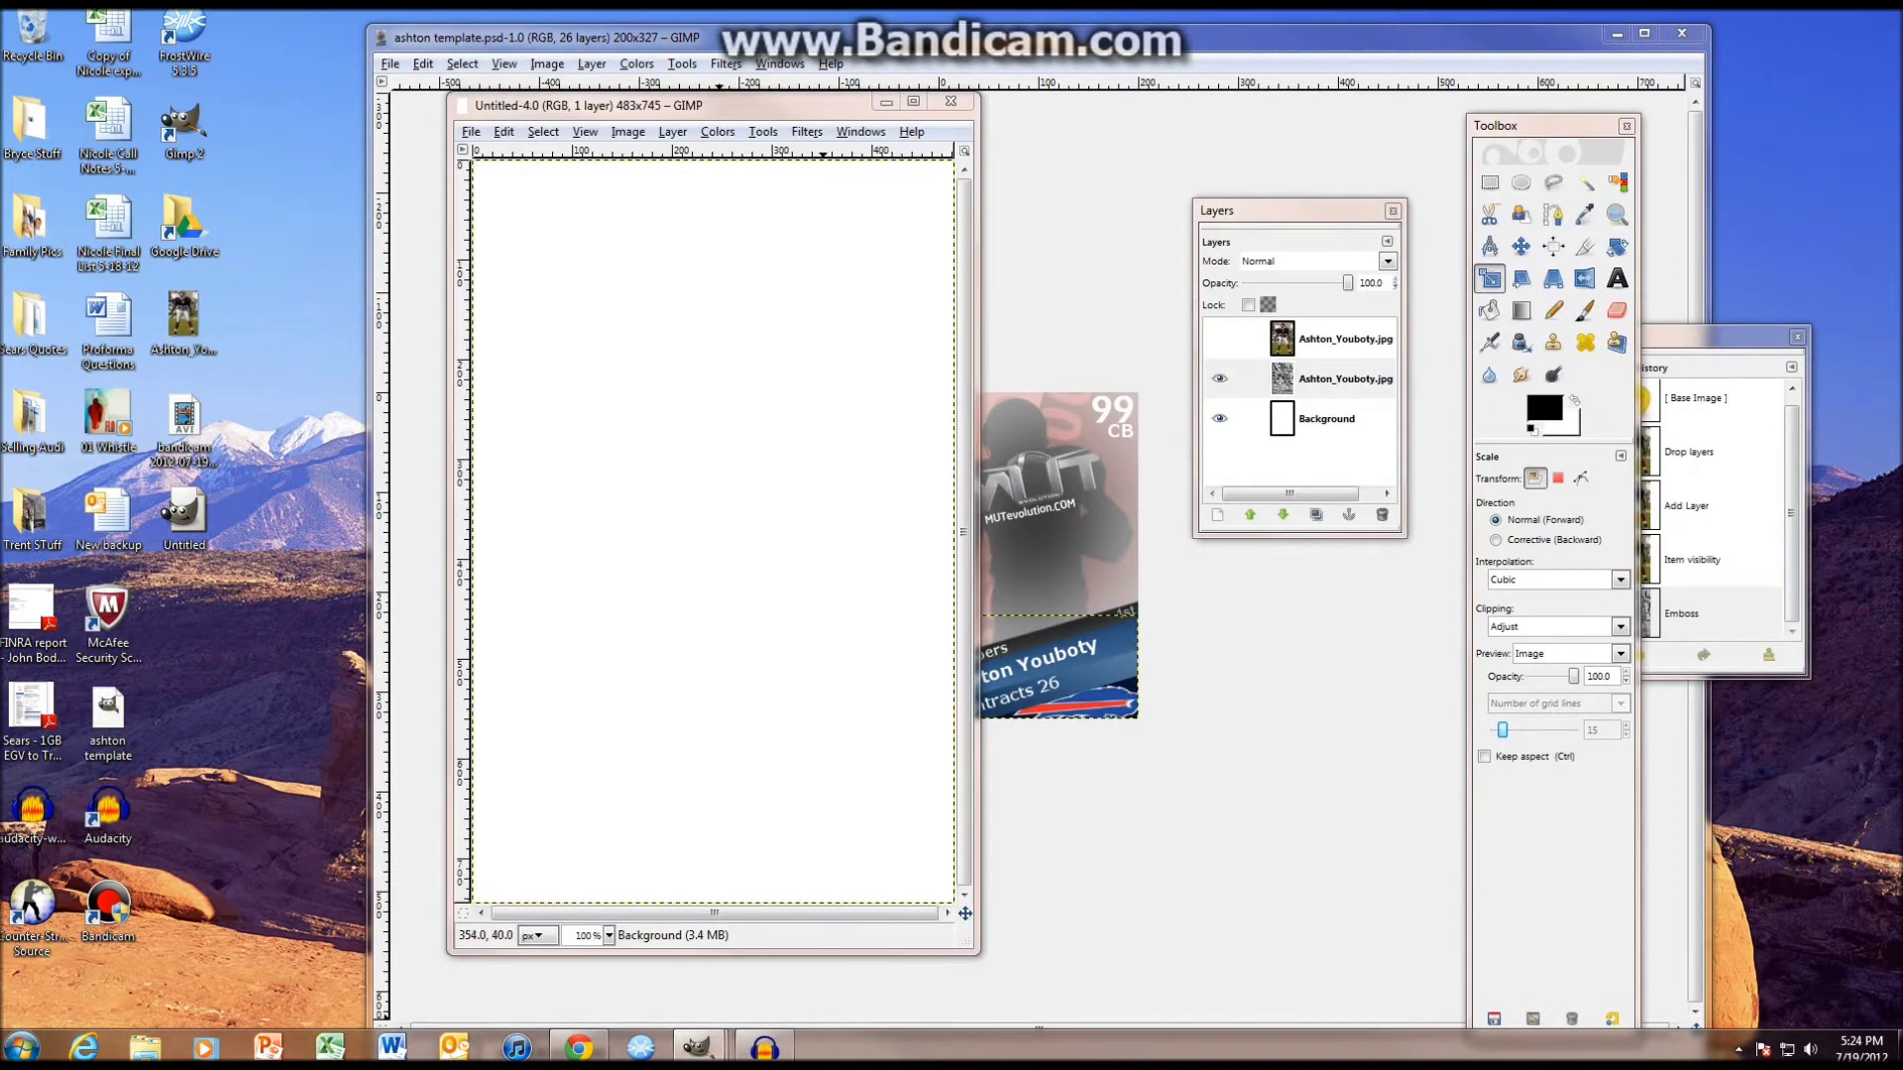
drag(821, 166, 848, 106)
drag(868, 37, 1103, 345)
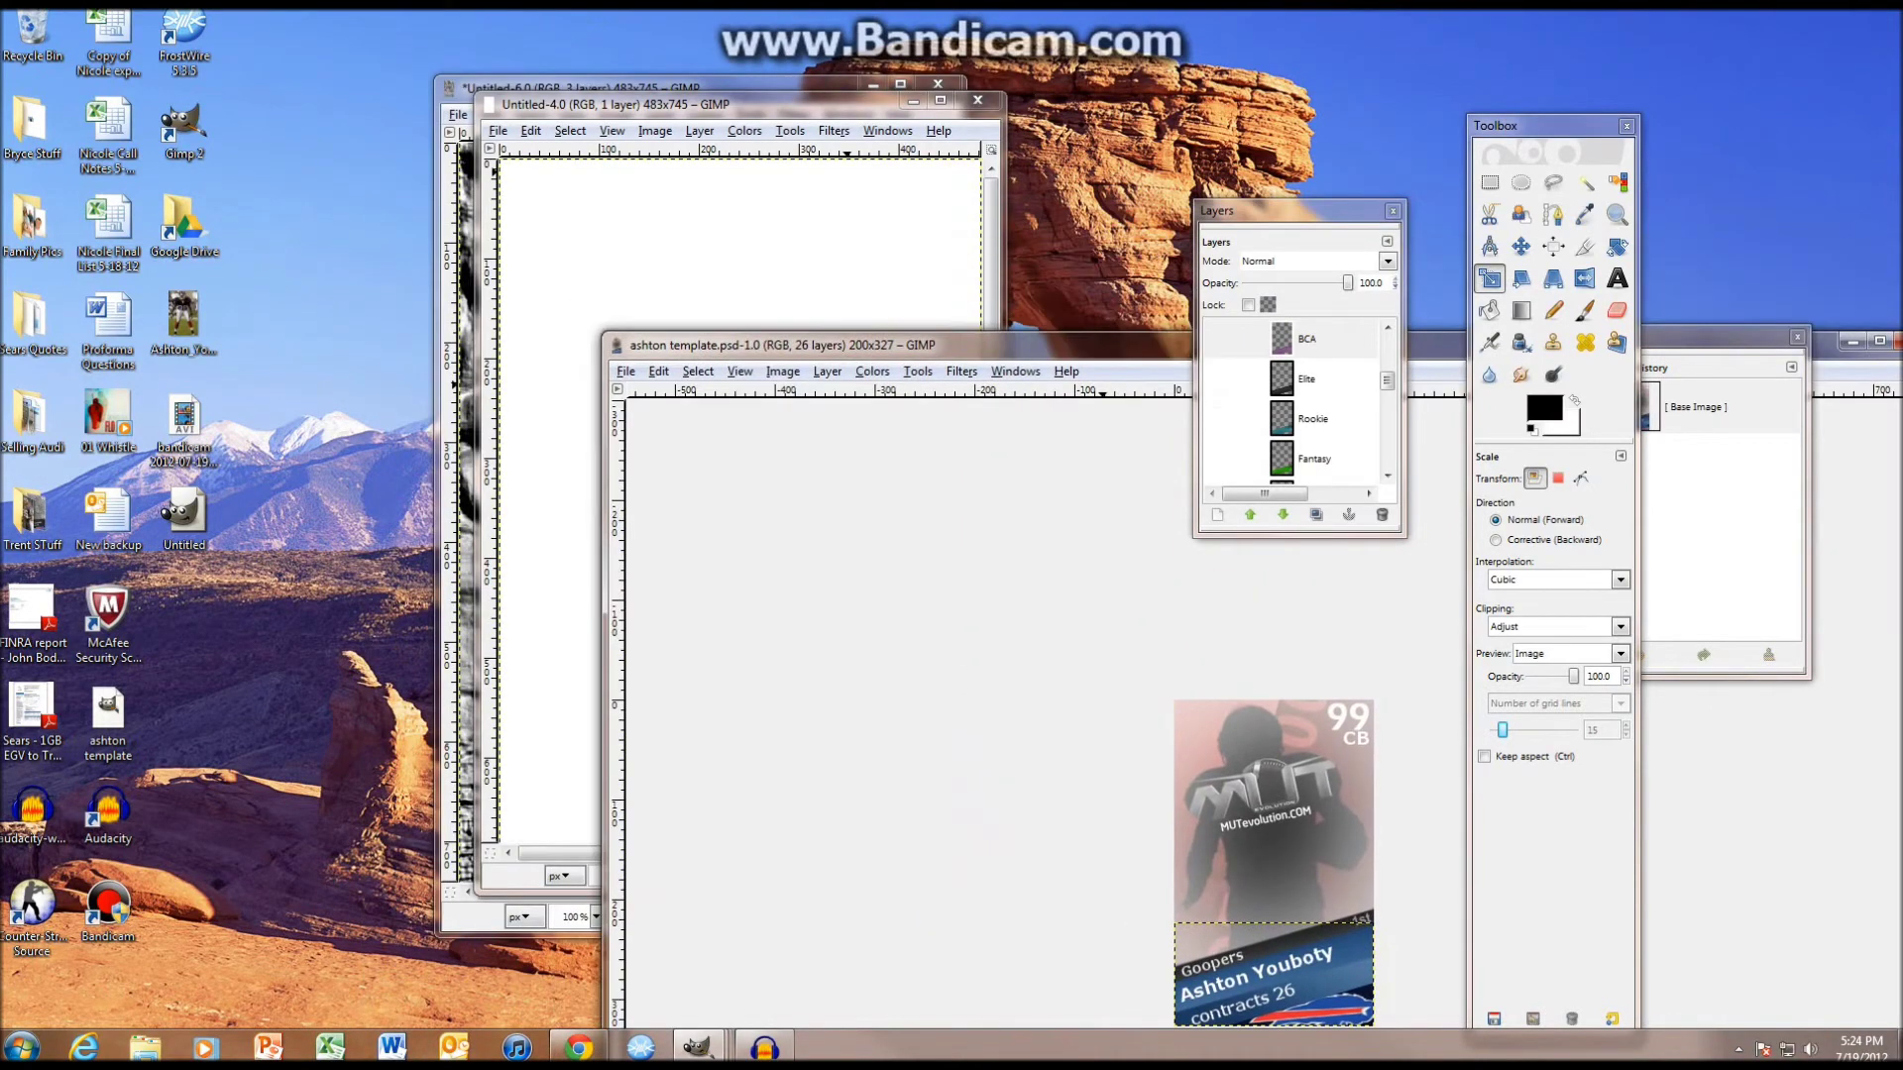
click(783, 84)
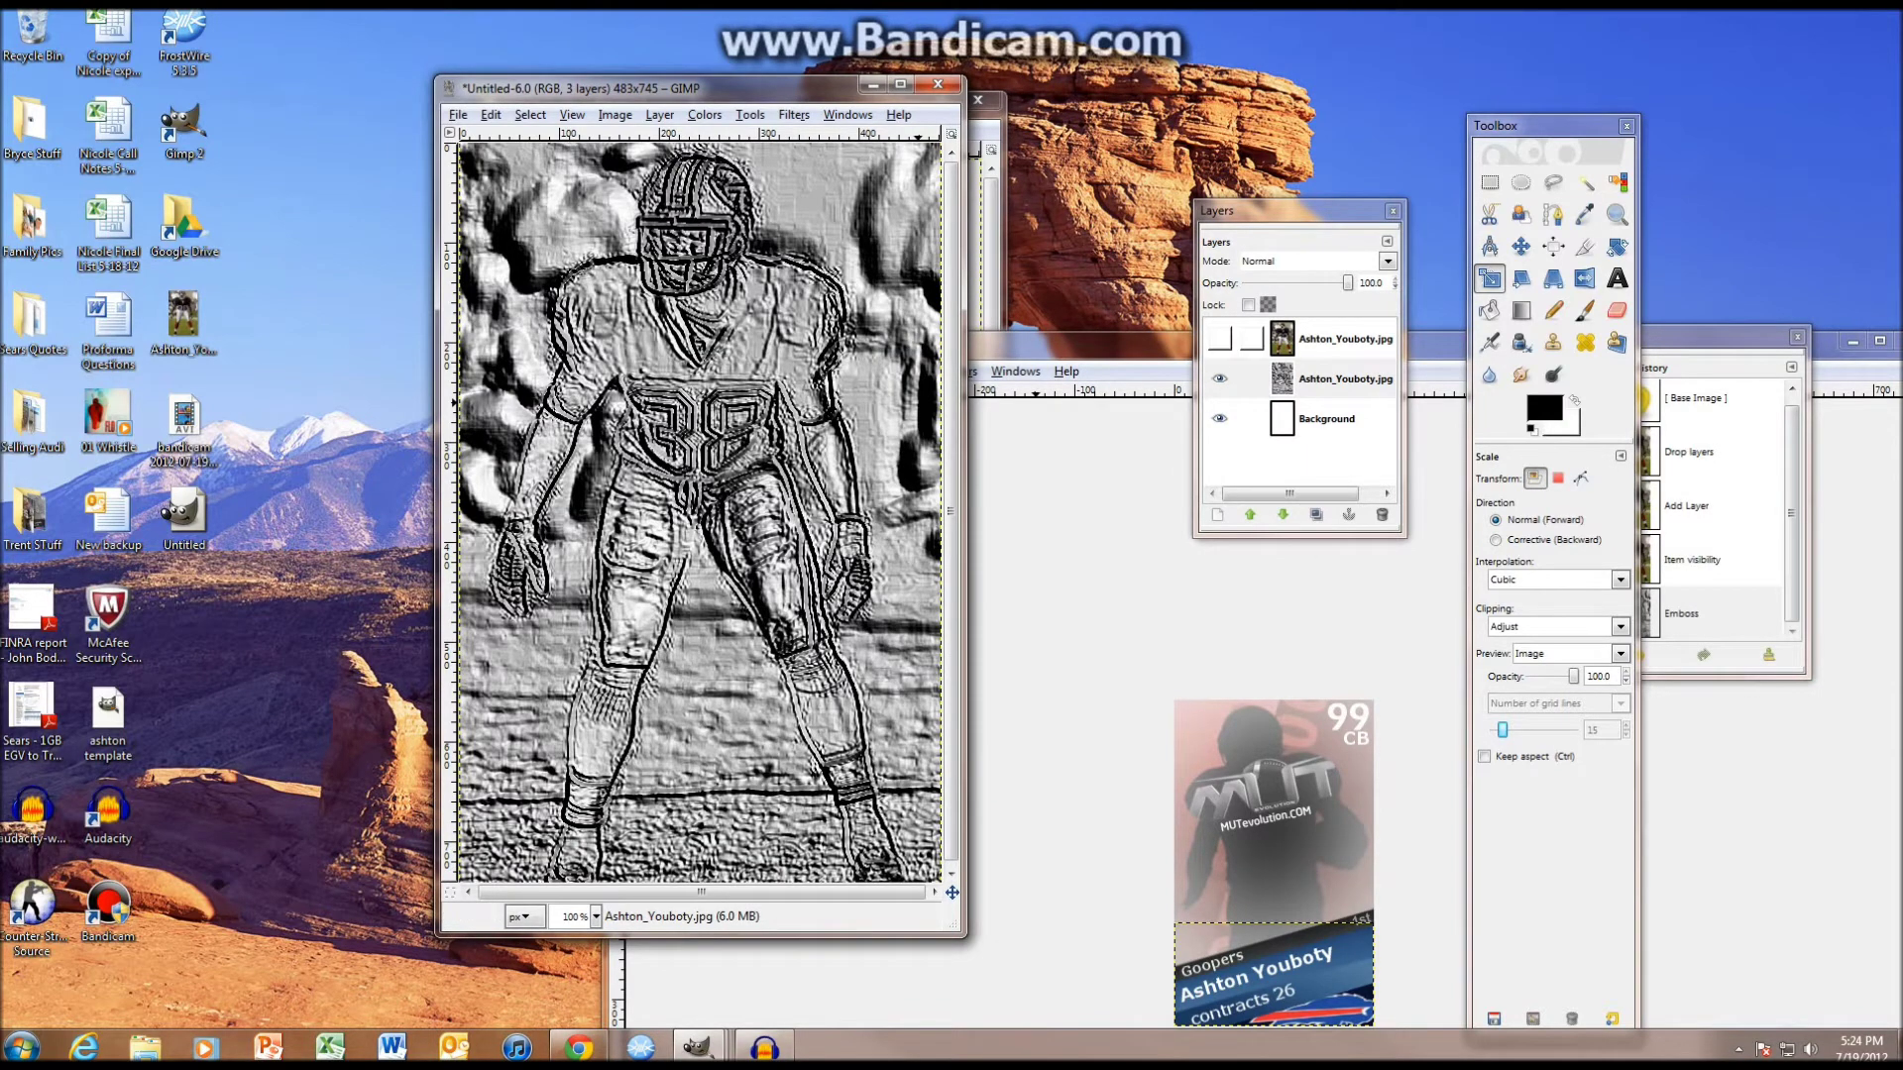
click(1220, 339)
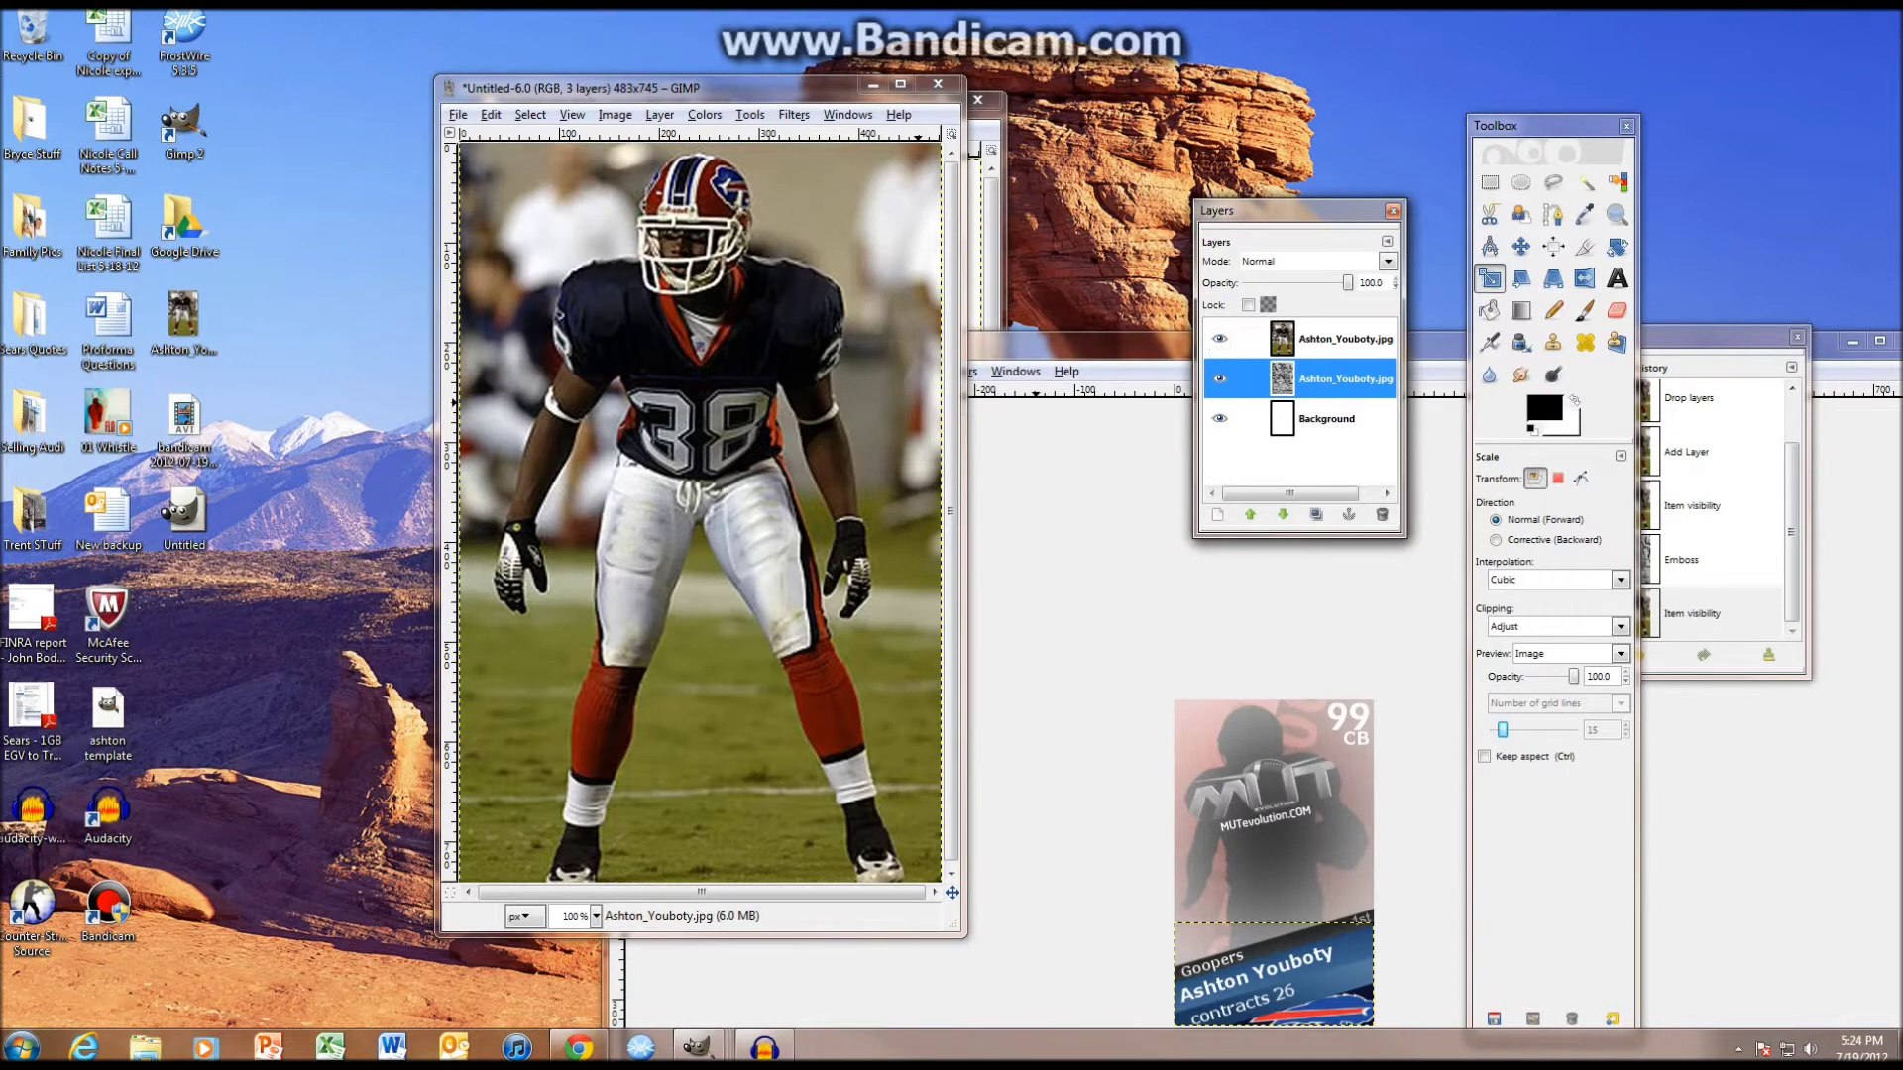
- Set the opacity of the embossed lower photo layer to 45
drag(1384, 283, 1357, 283)
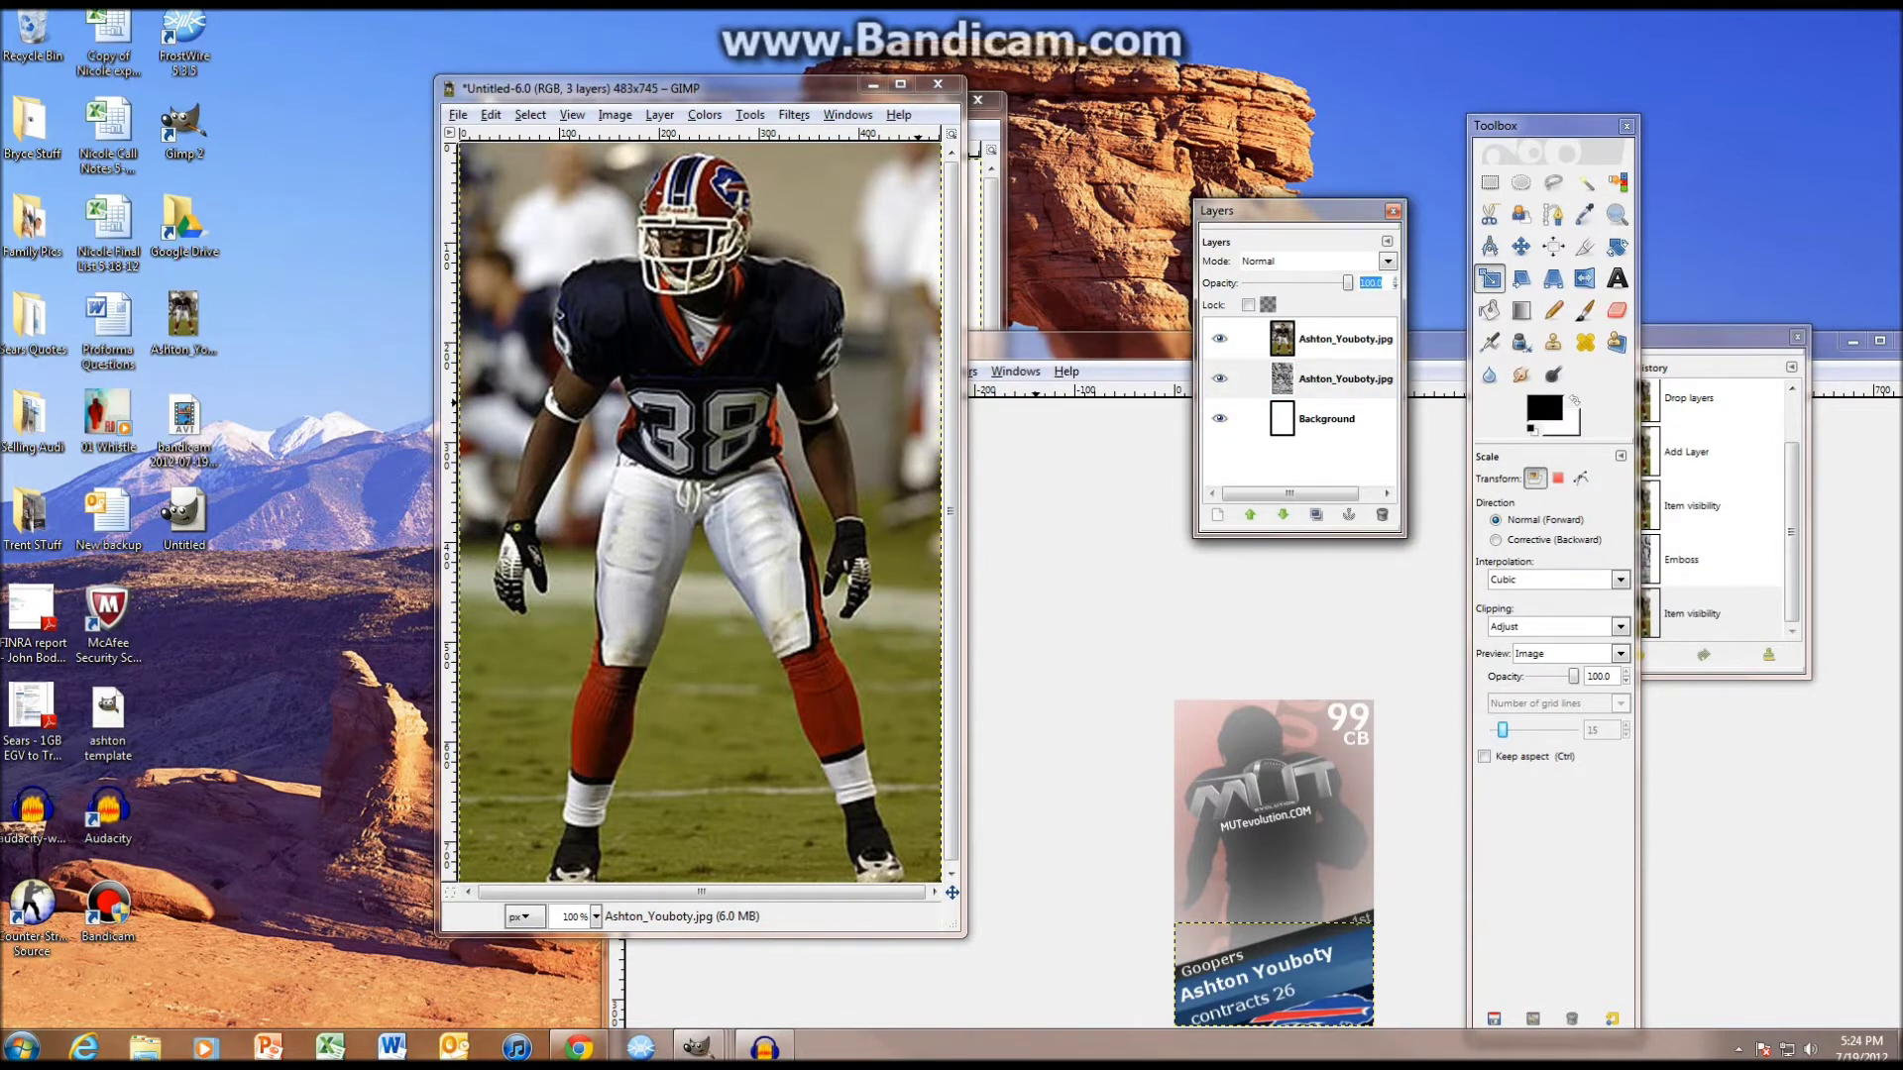
text(45)
key(Return)
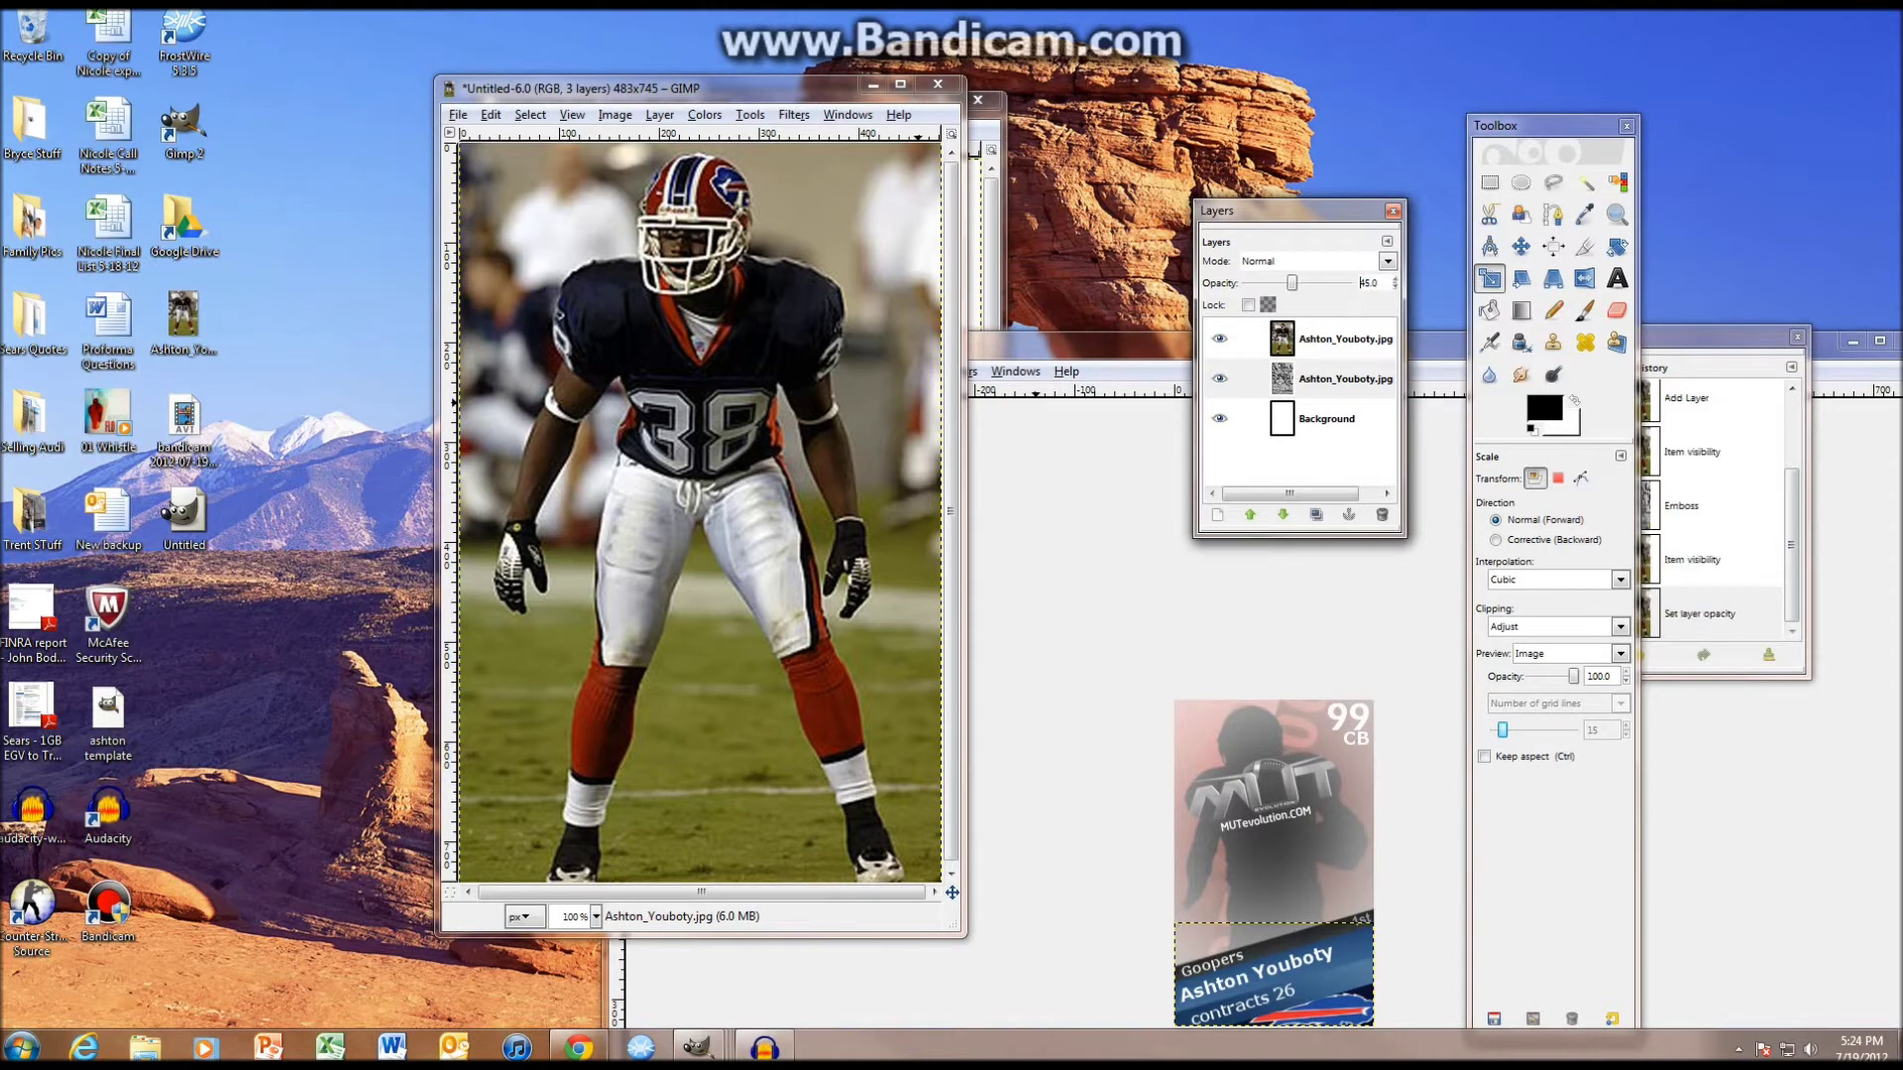
- Select the unfiltered upper photo layer and set its opacity to 45 so it blends with the embossed copy
click(1344, 339)
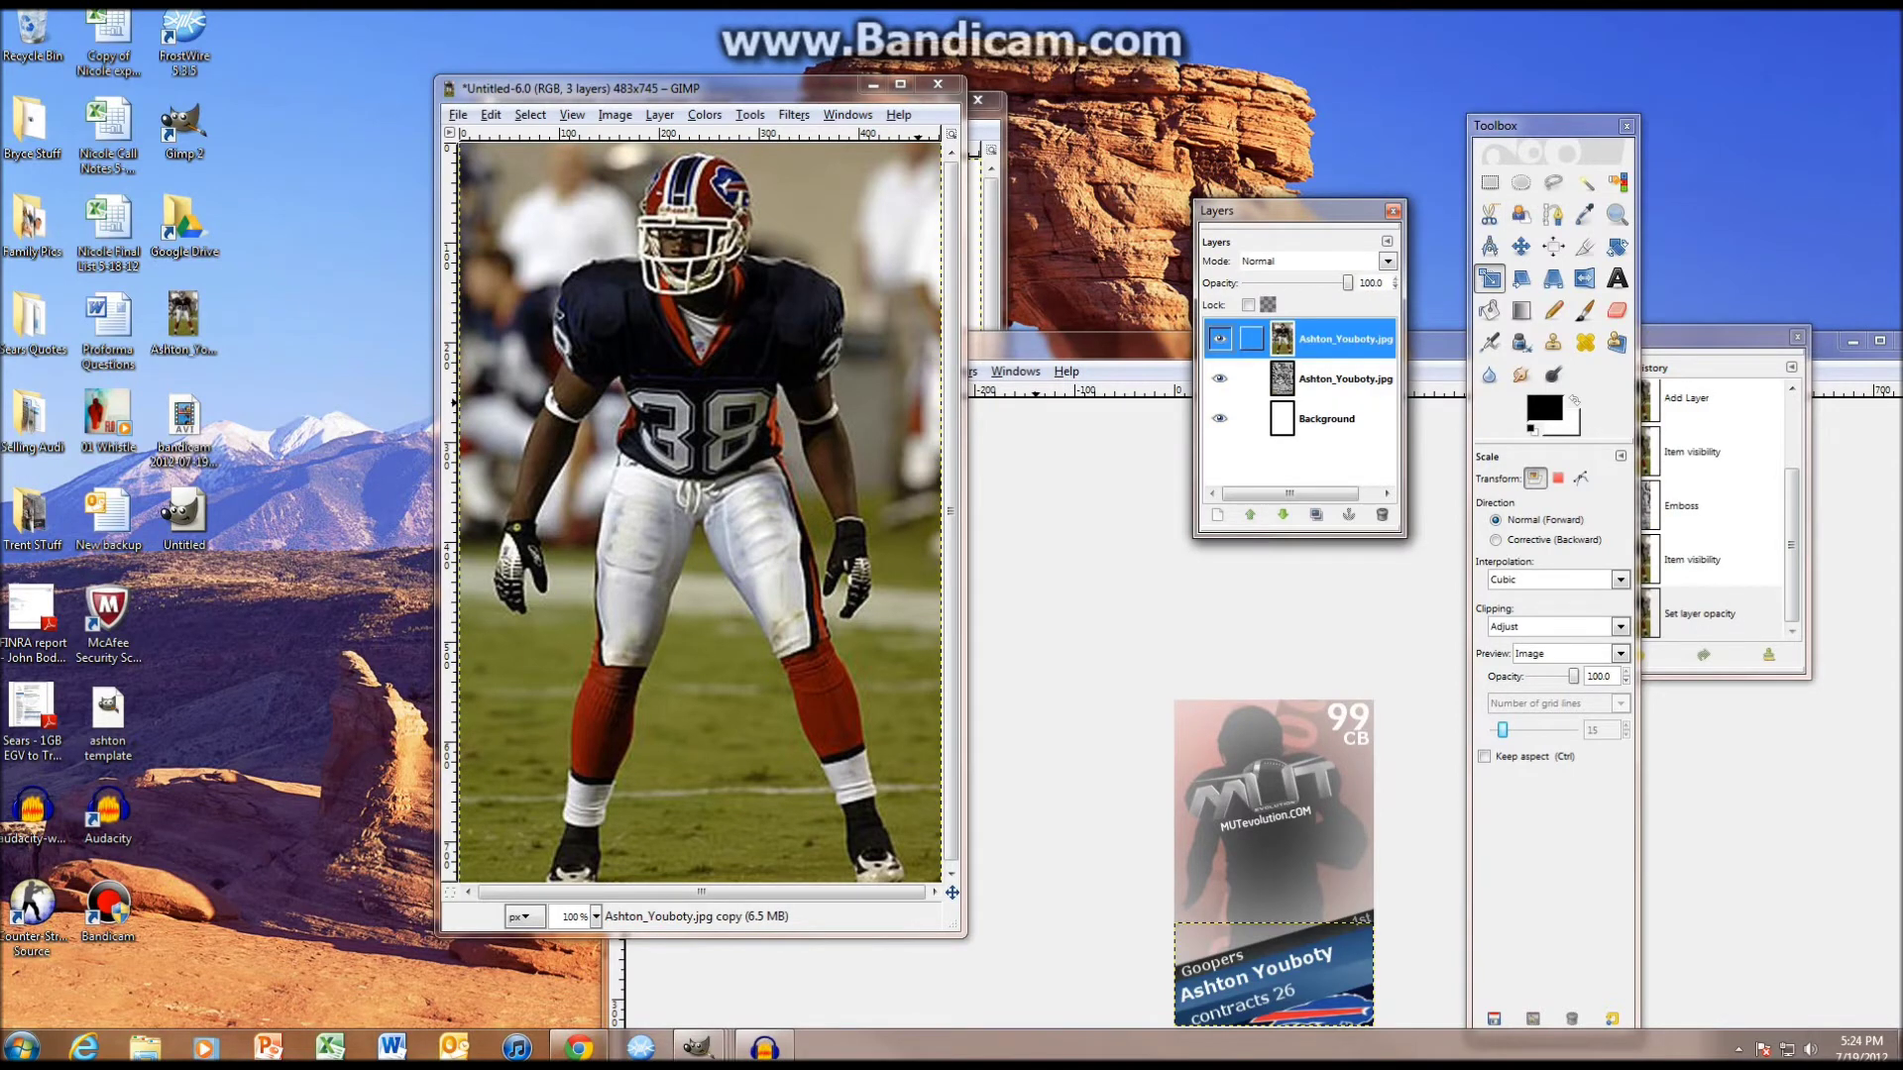
click(1345, 379)
drag(1292, 283, 1374, 283)
click(1290, 339)
key(Return)
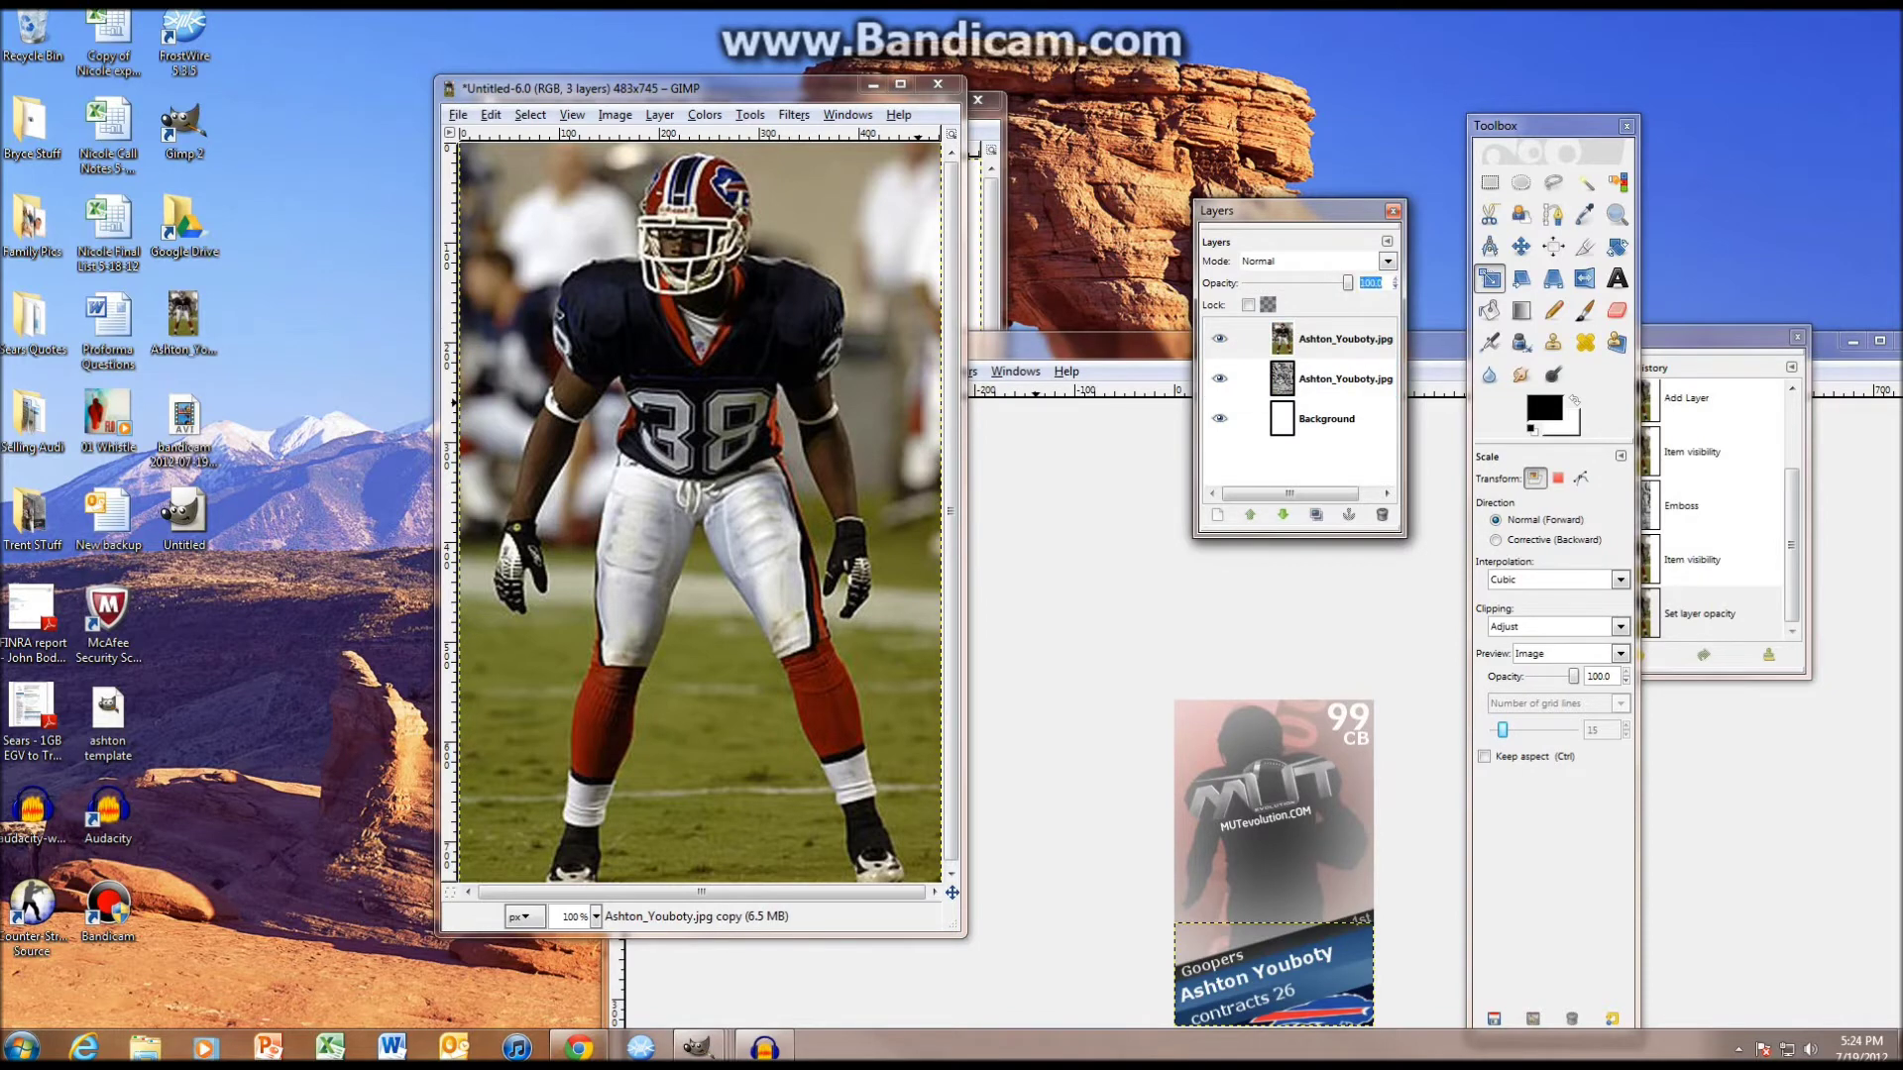
text(445)
key(BackSpace)
key(BackSpace)
key(Return)
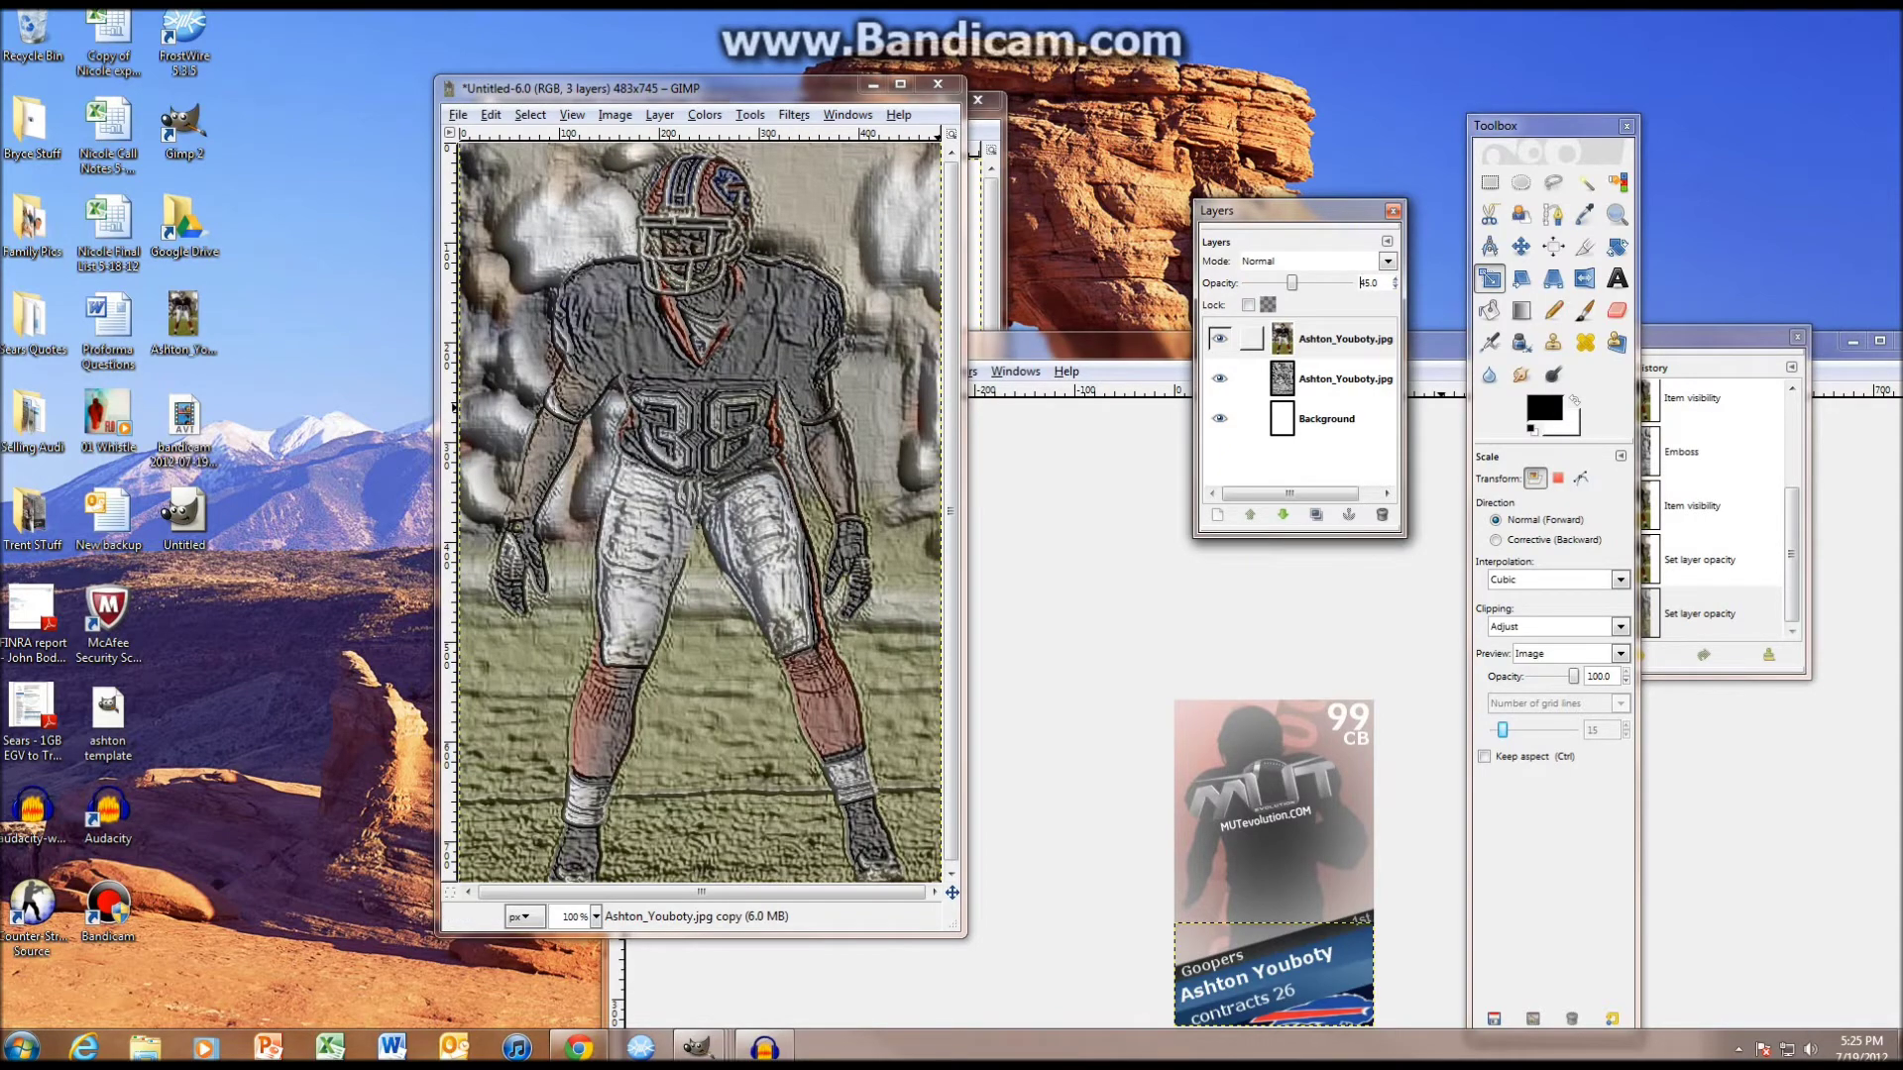
- Merge the visible layers of Untitled-6.0, expanded as necessary, and move the image window clear of the others
key(ctrl+m)
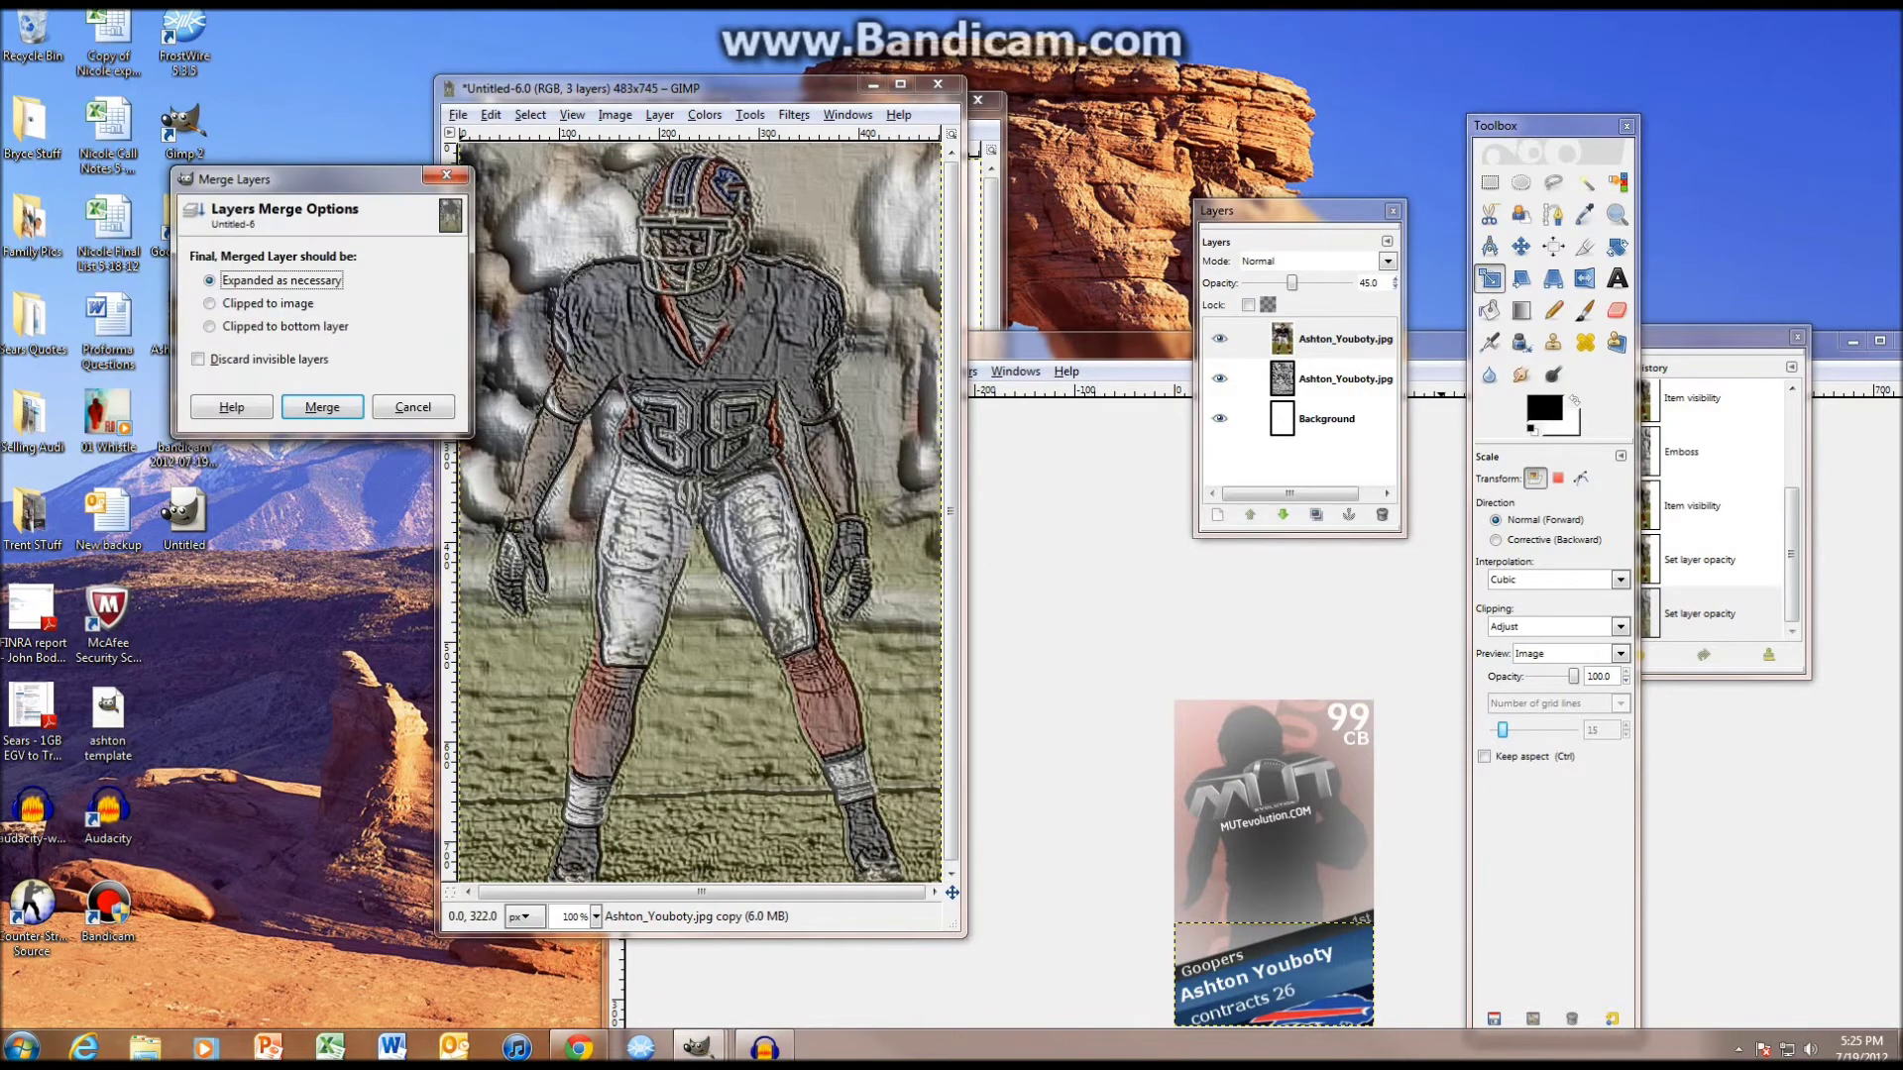
key(Return)
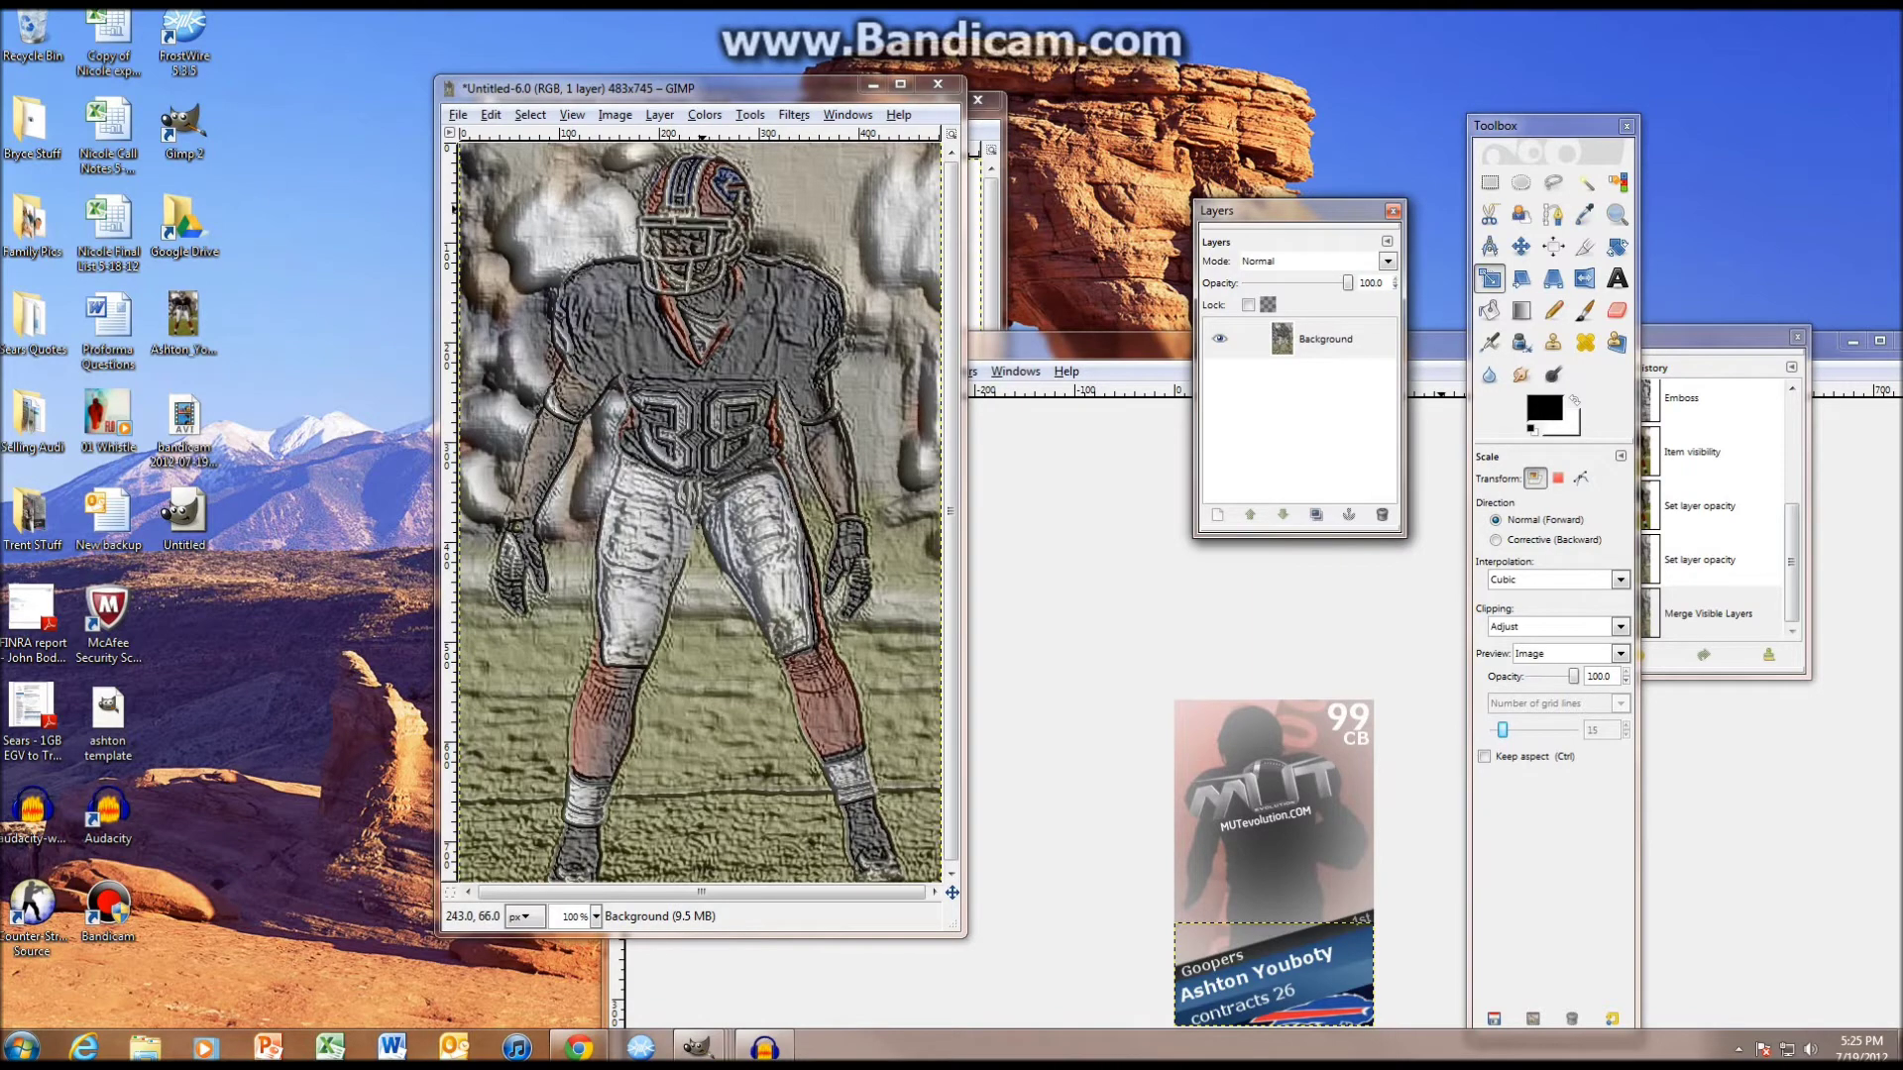
drag(778, 89, 488, 488)
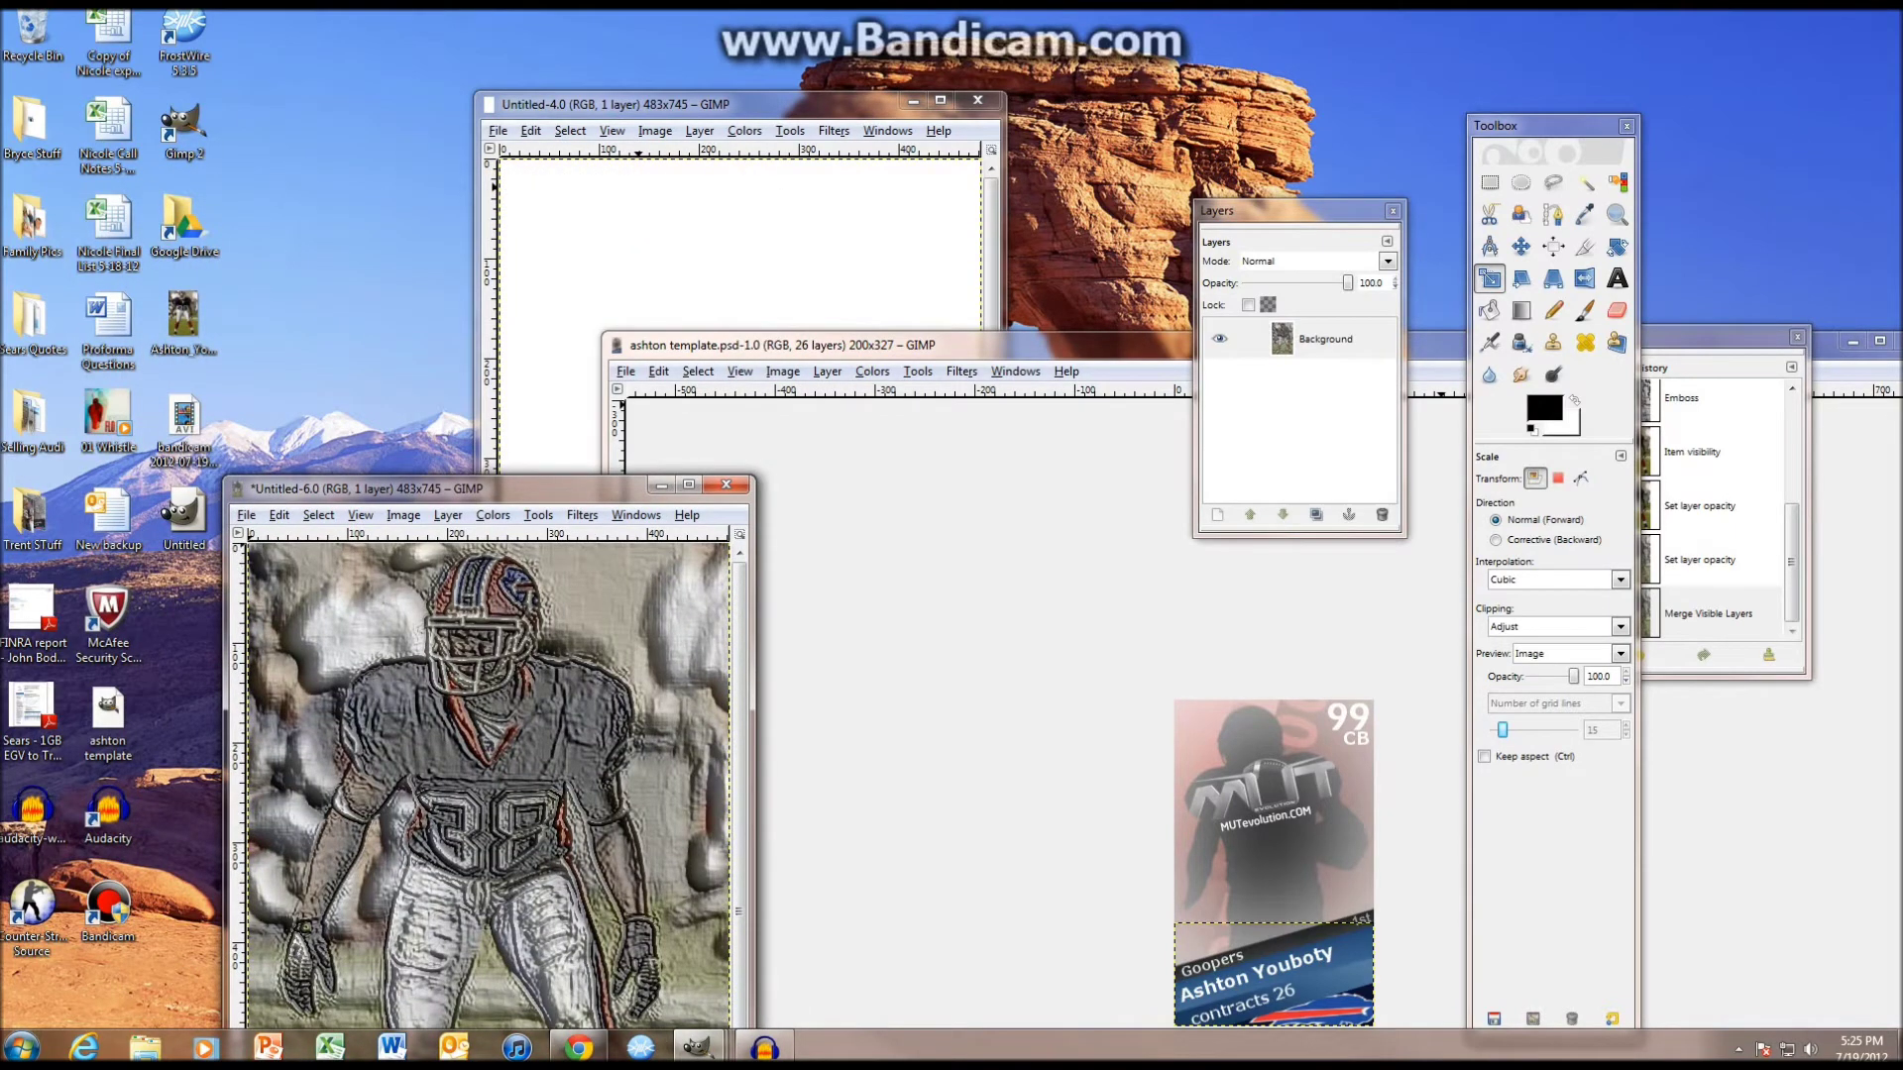
- Create a new 483 × 745 pixel image, add the player photo from the desktop as a layer and maximize the window
click(245, 515)
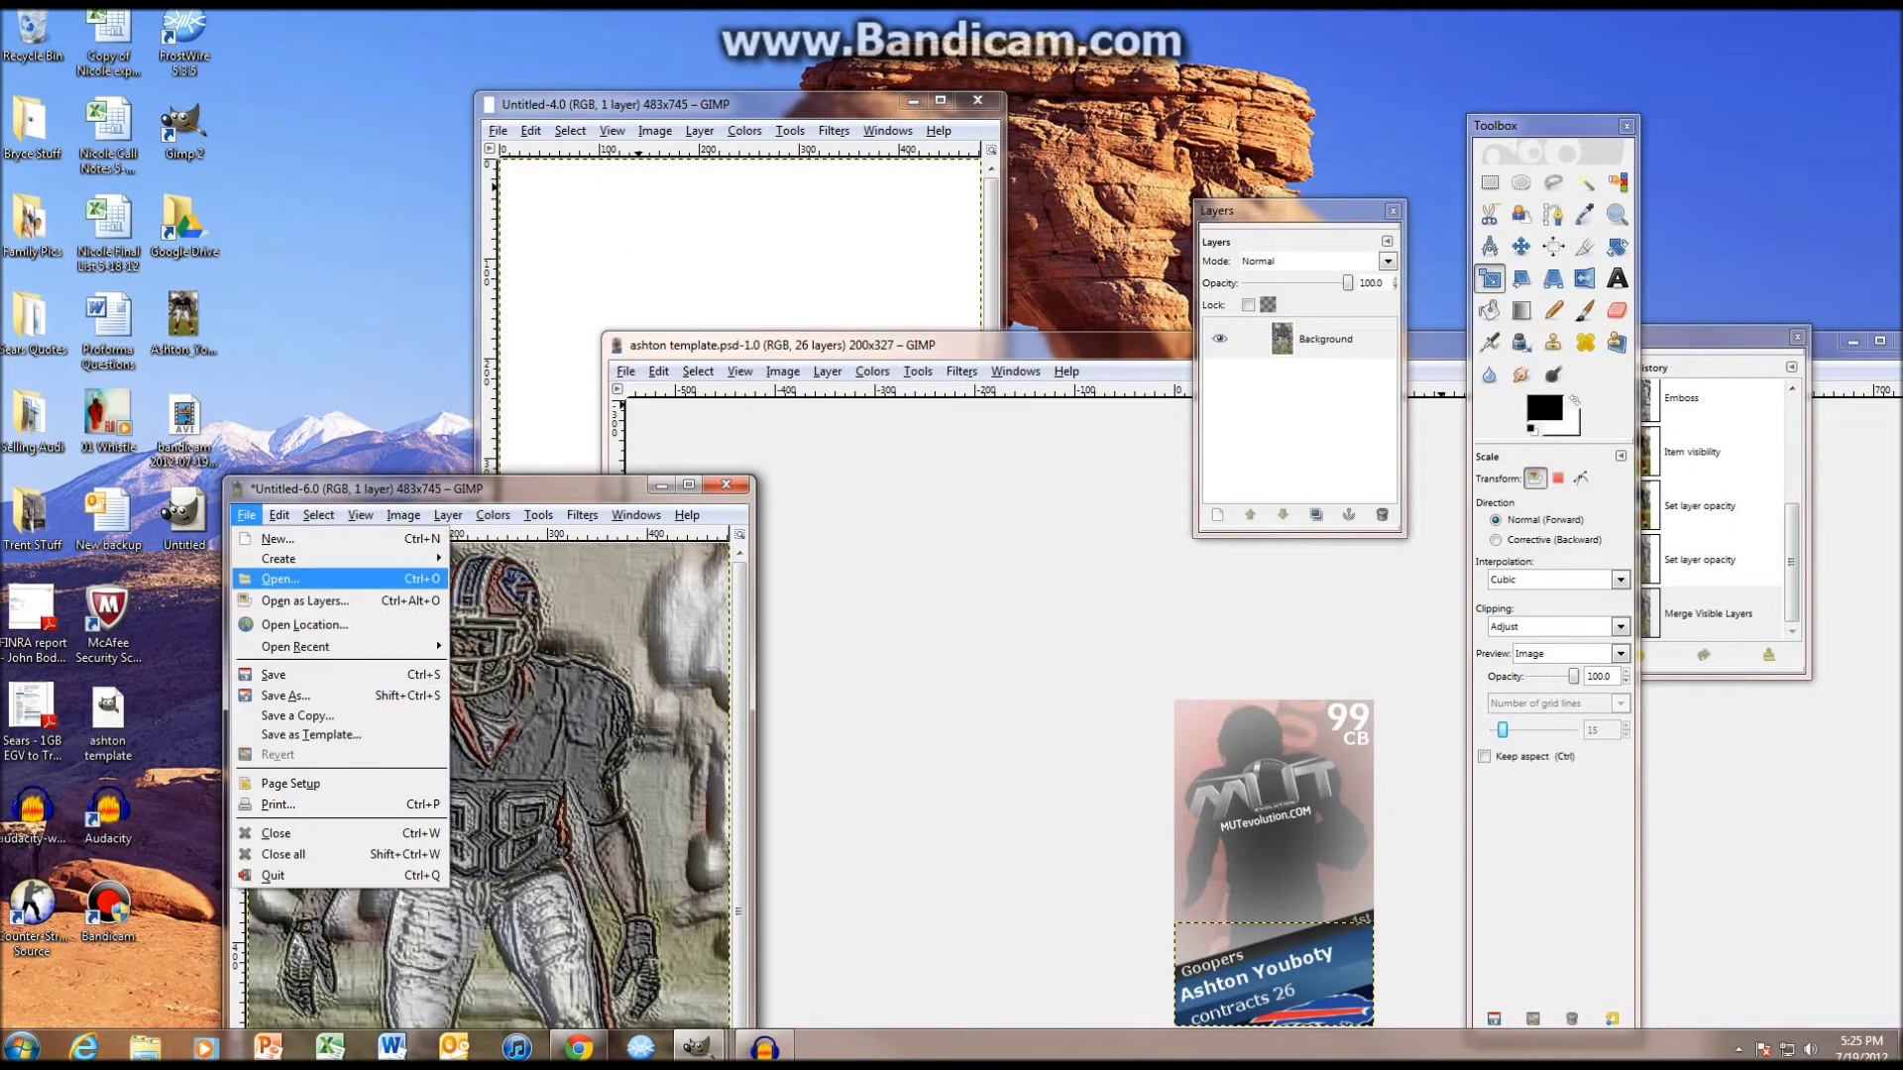
click(246, 515)
click(246, 514)
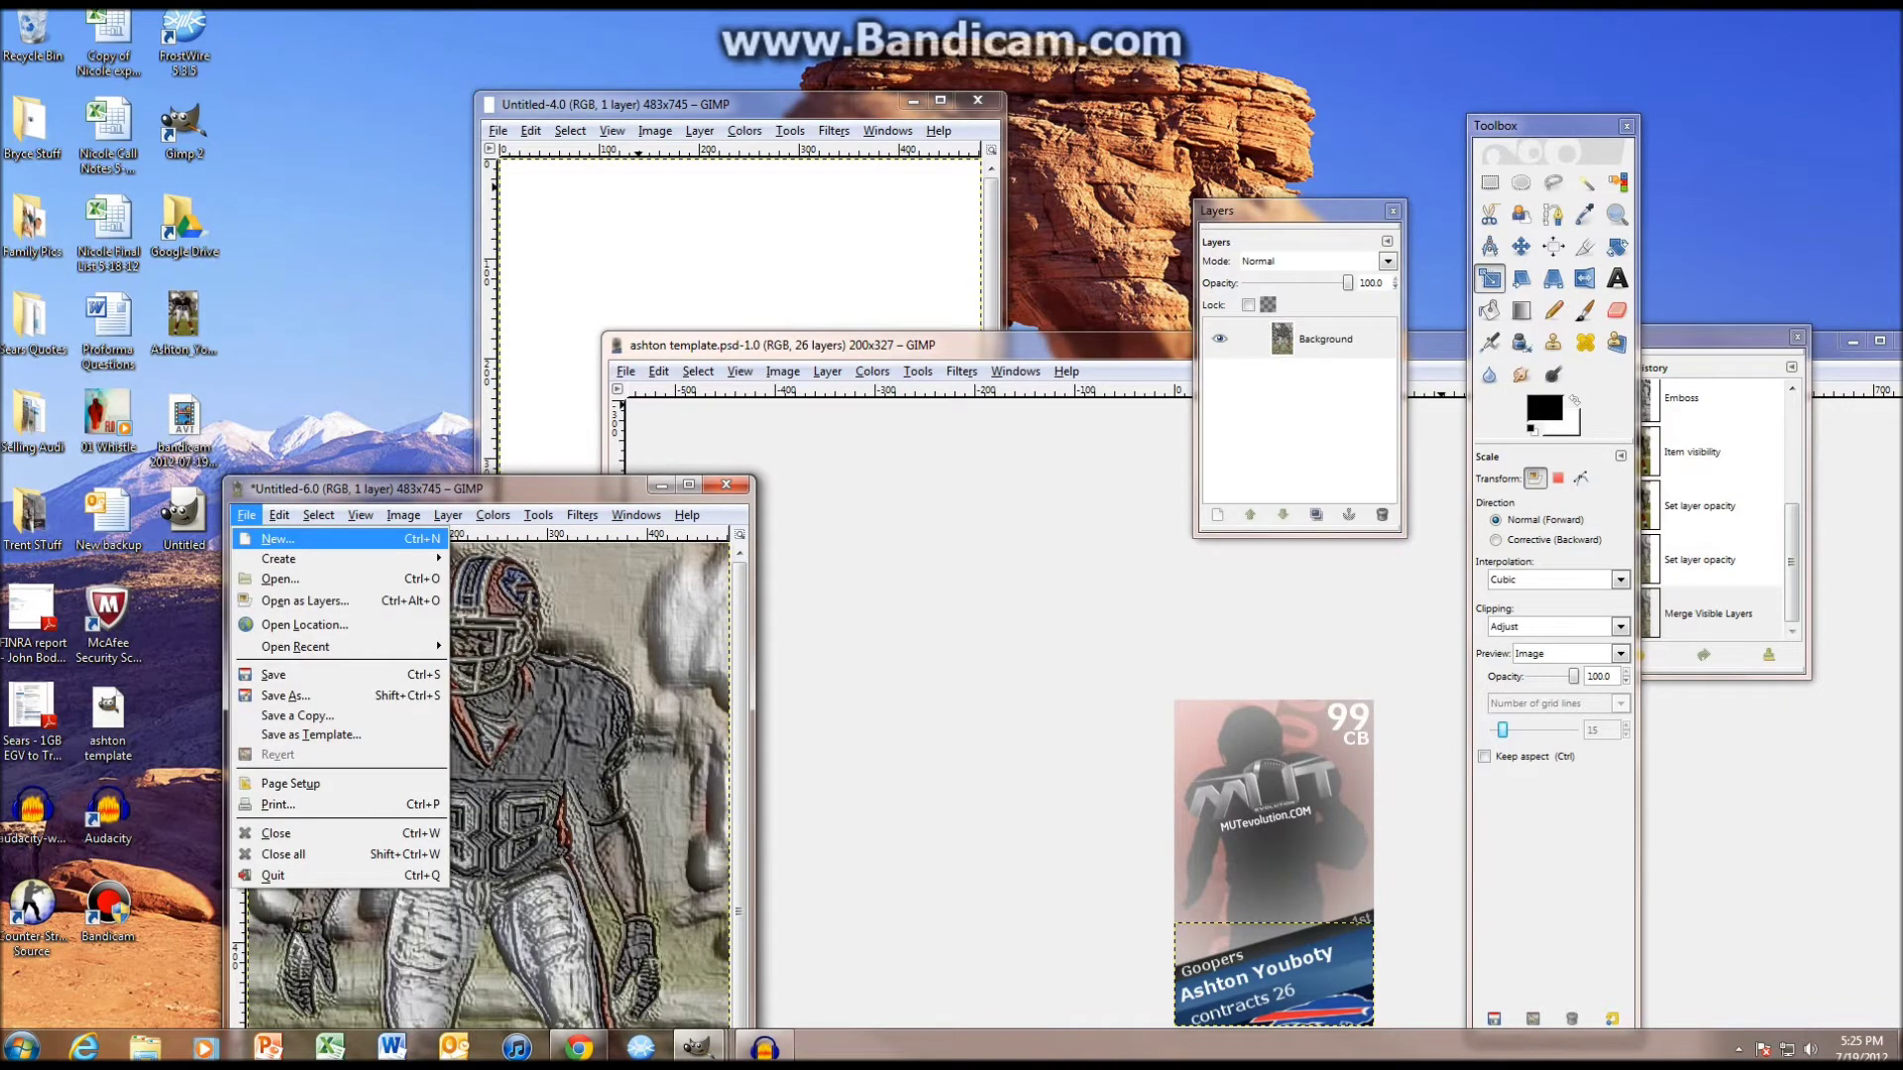
click(279, 539)
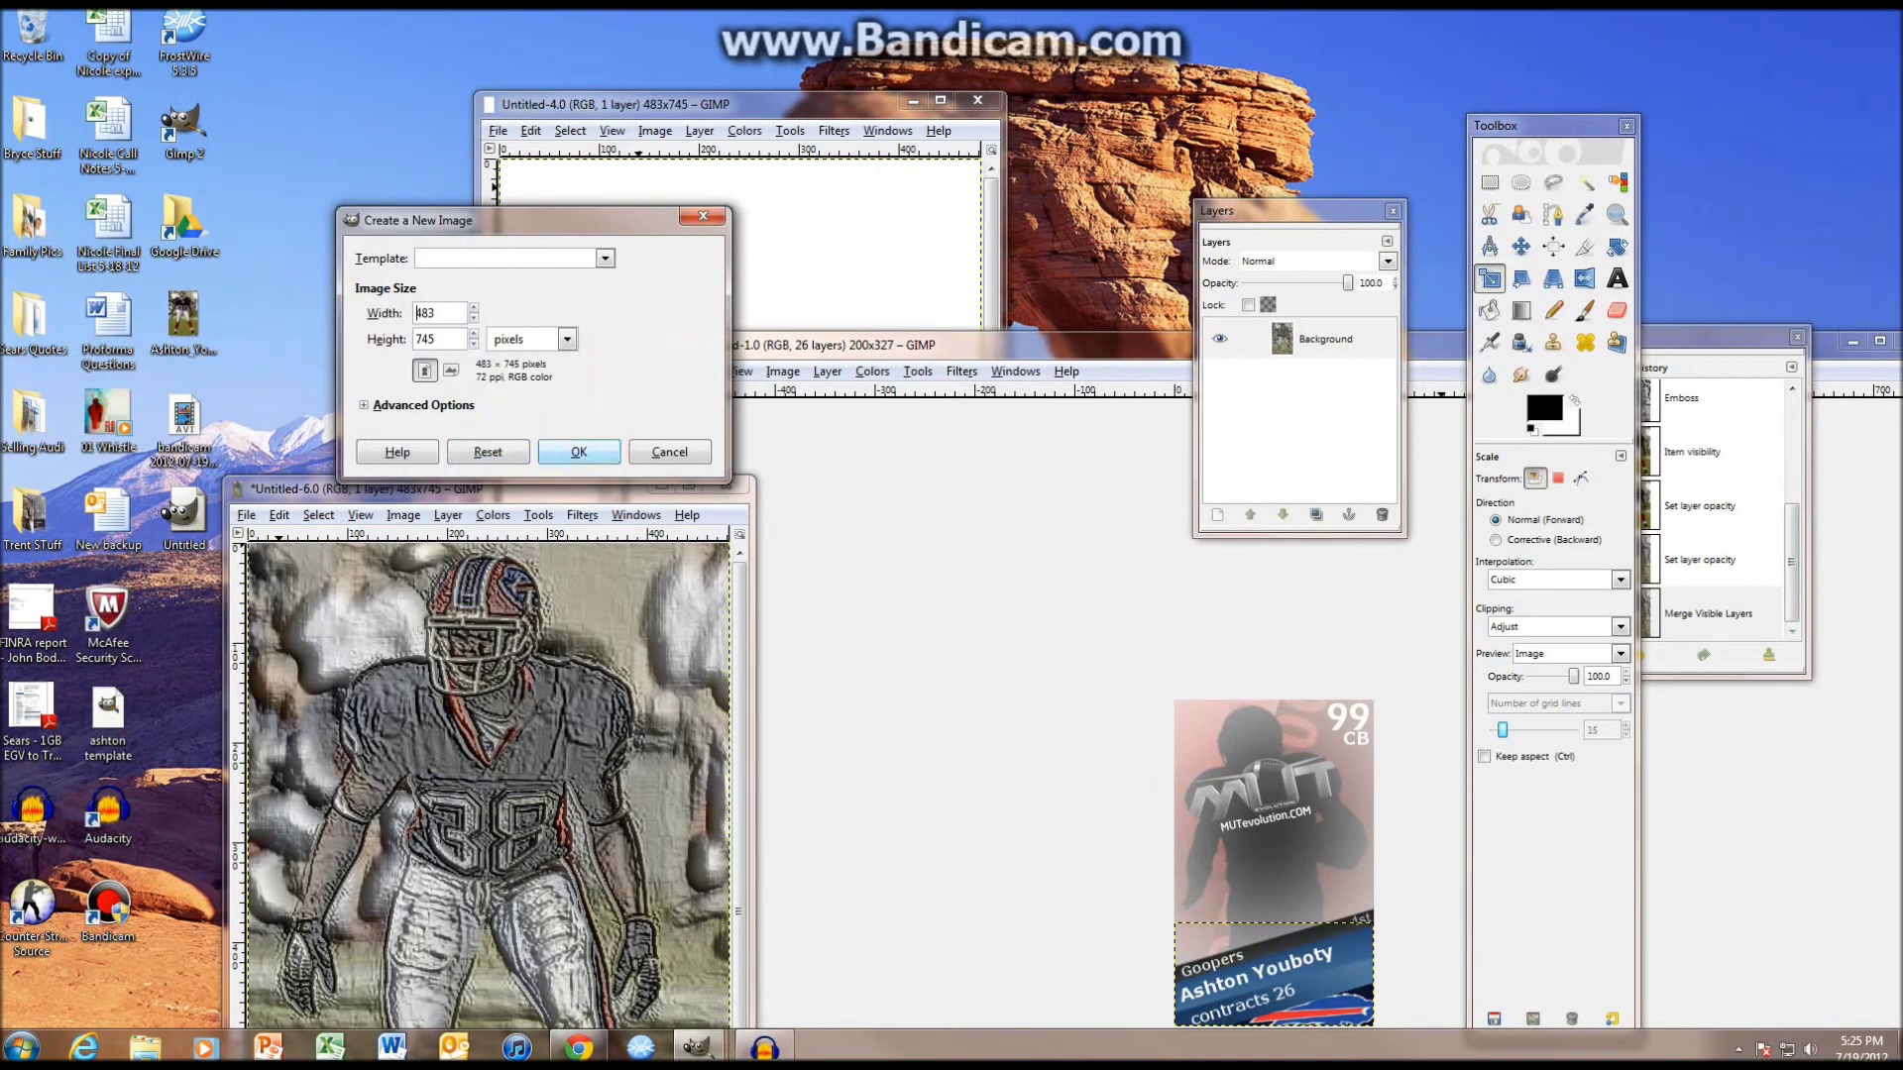
key(Return)
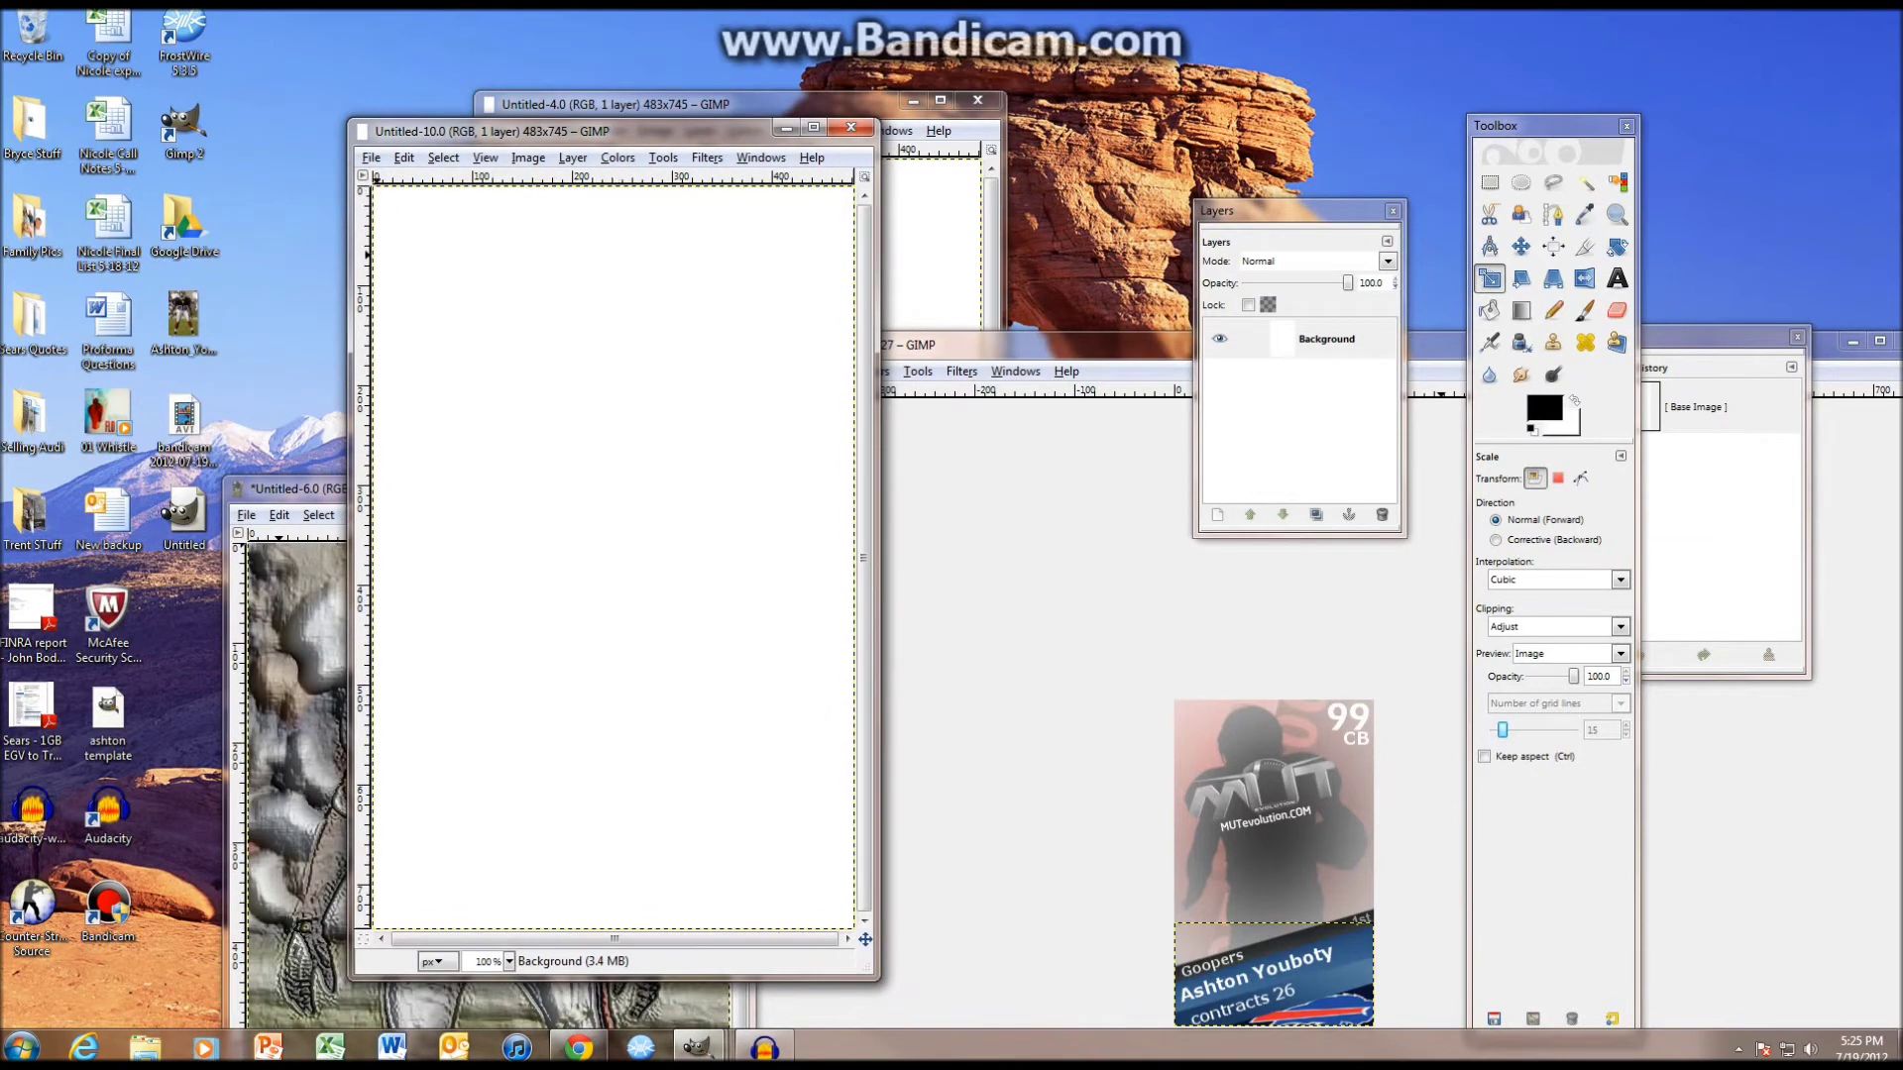
drag(183, 317, 496, 376)
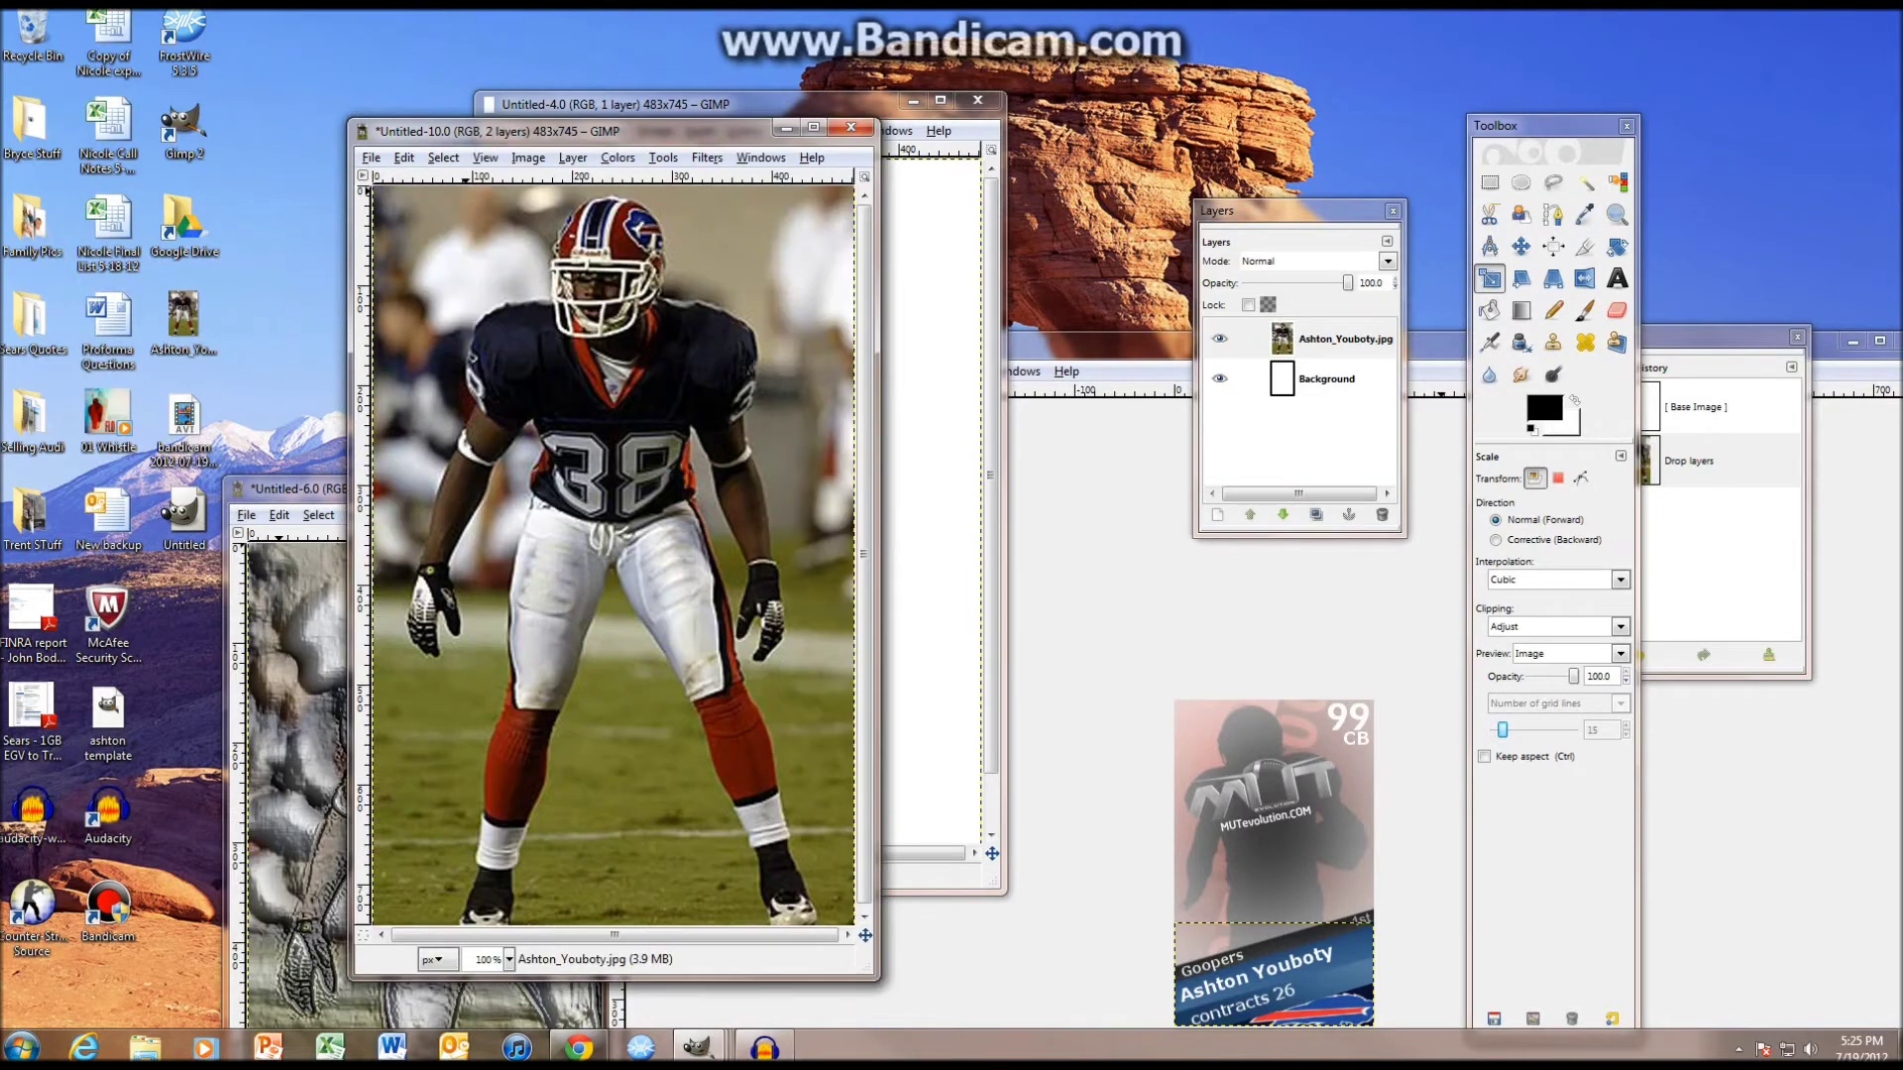
click(813, 128)
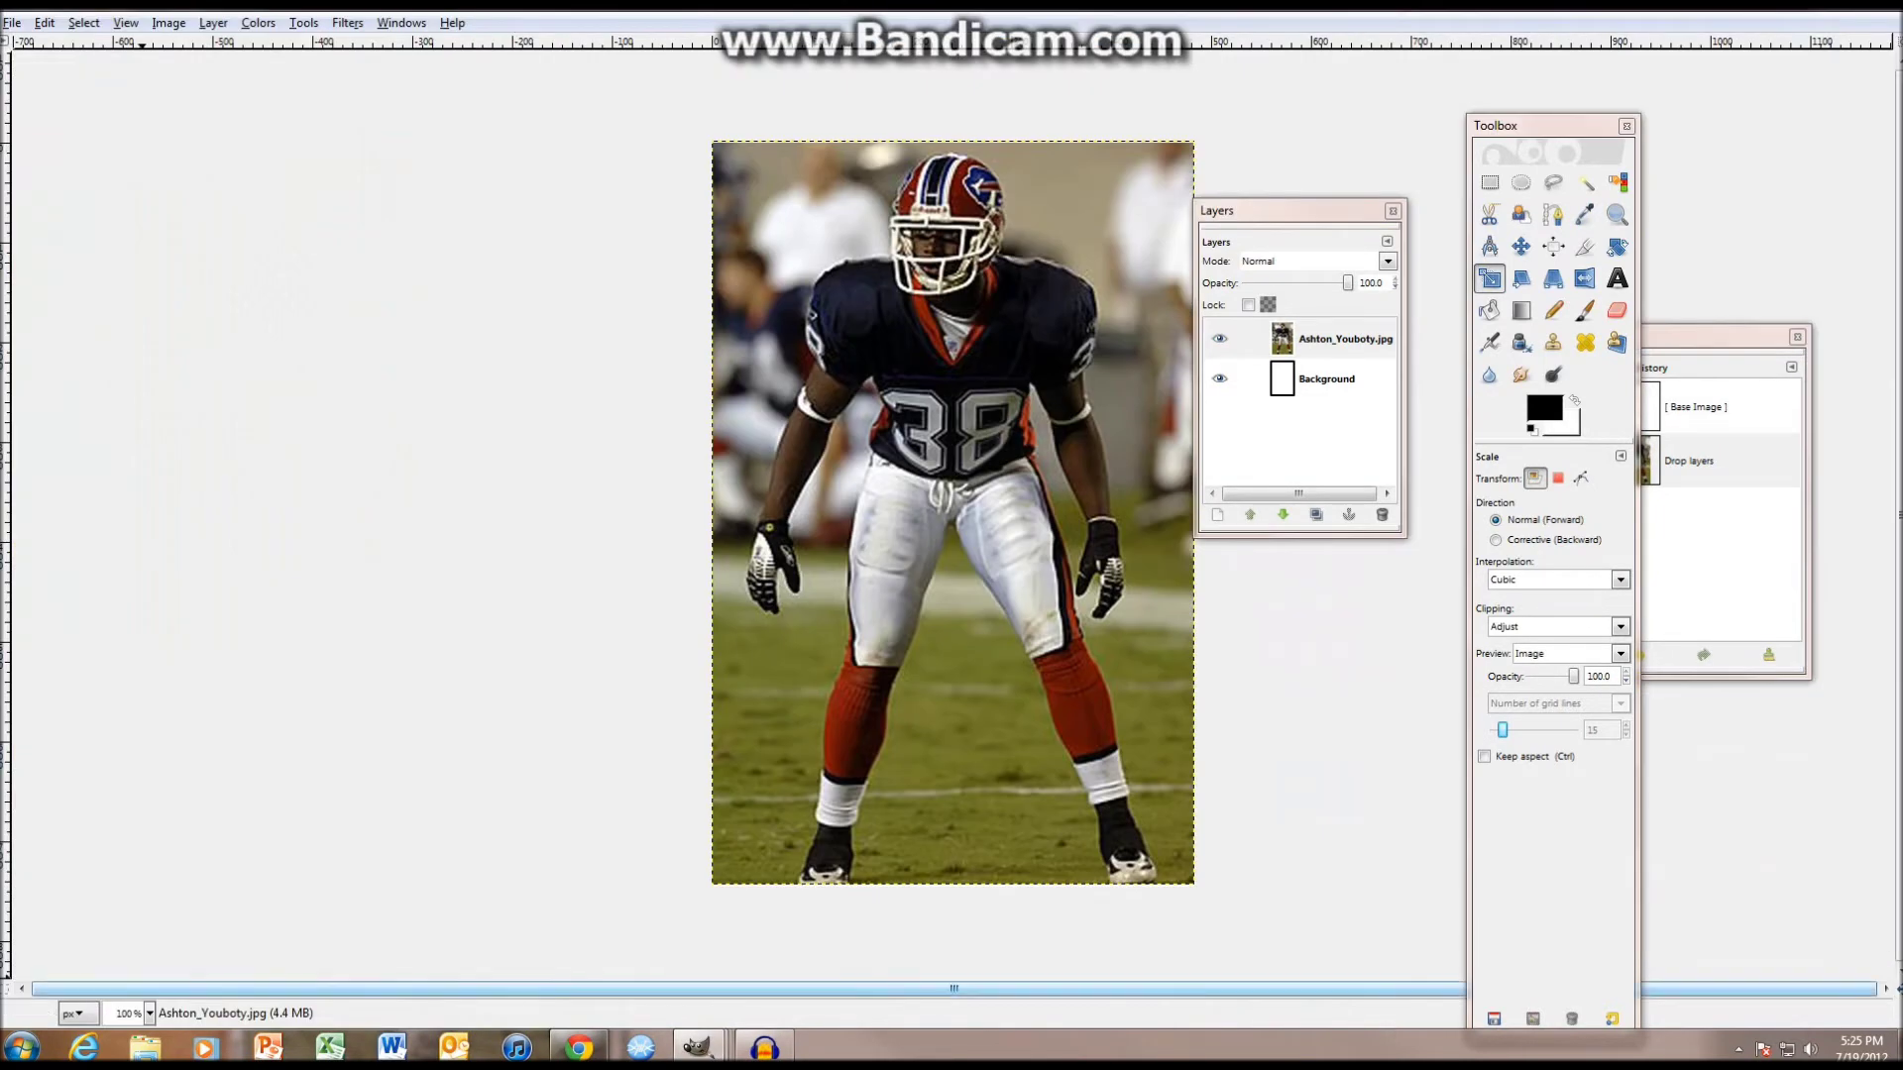
- Zoom the photo to 300% and set up Scissors Select with Interactive boundary enabled
click(150, 1013)
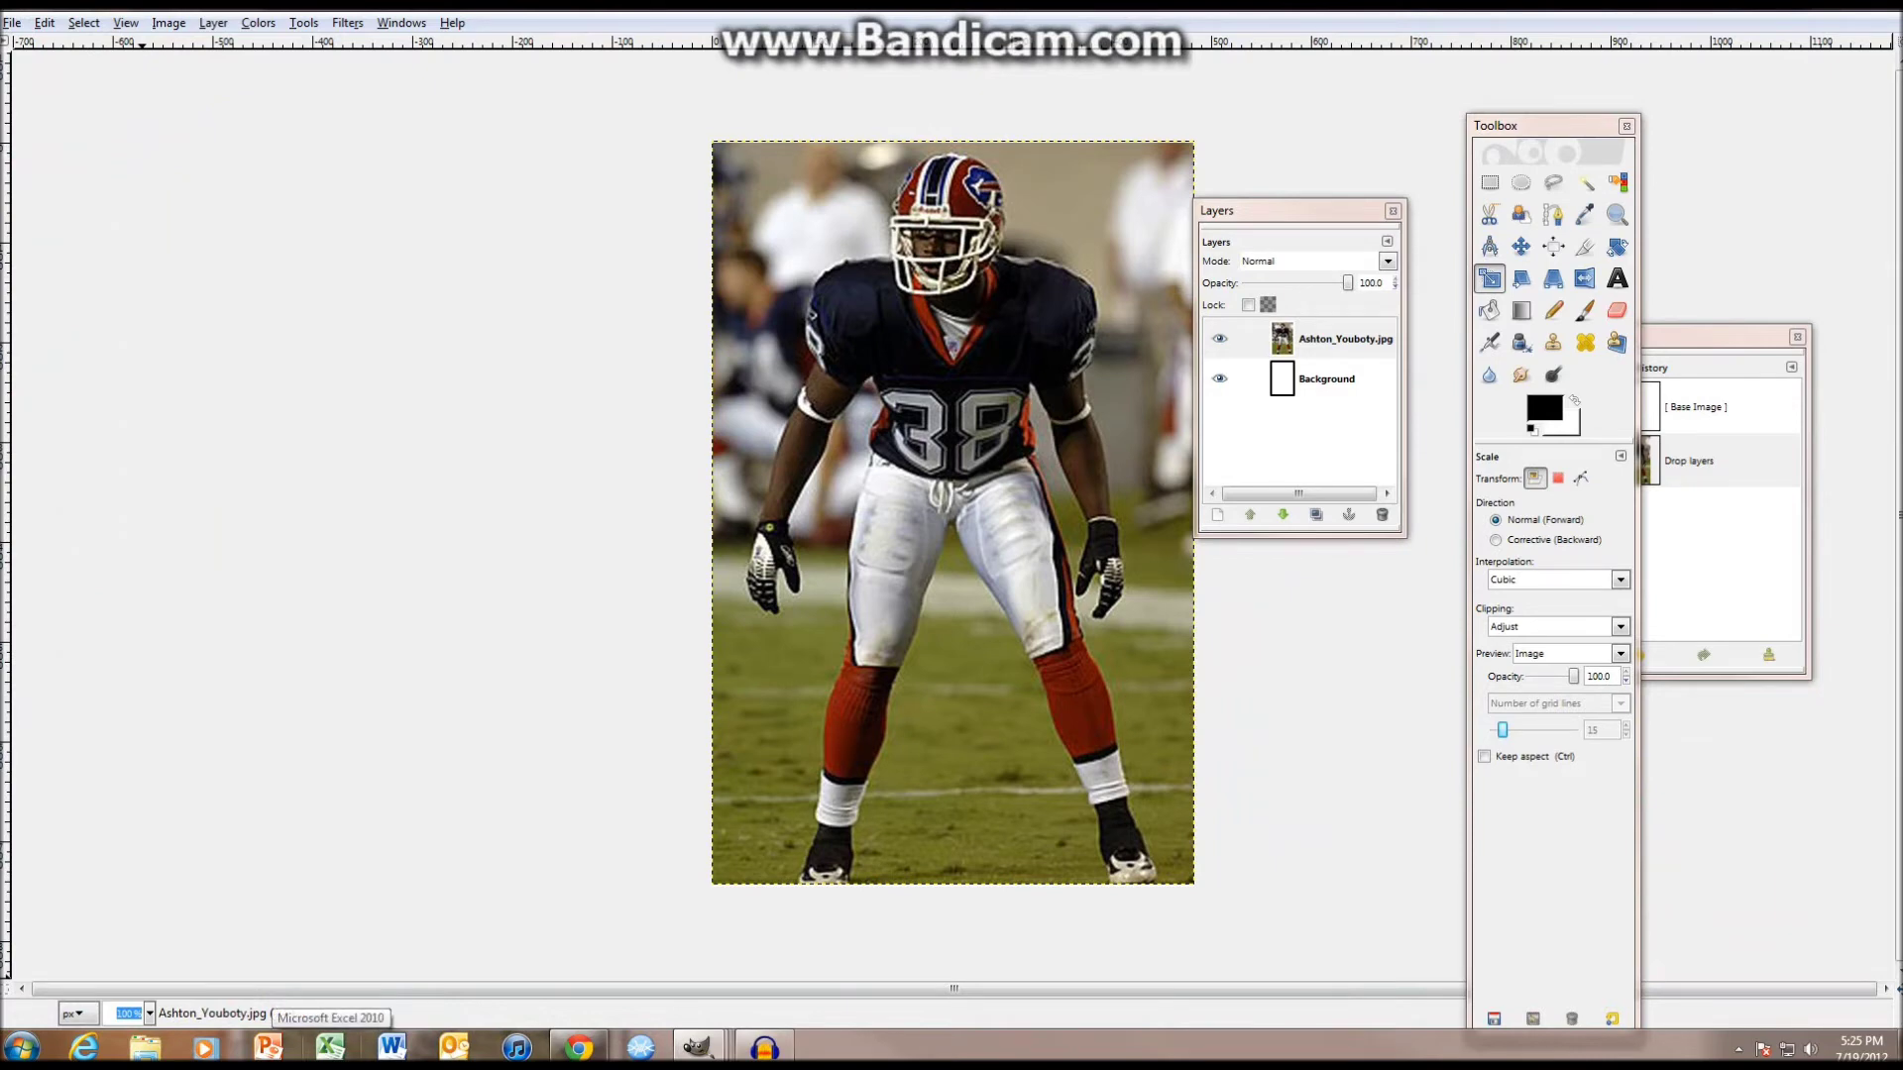
text(300)
key(Return)
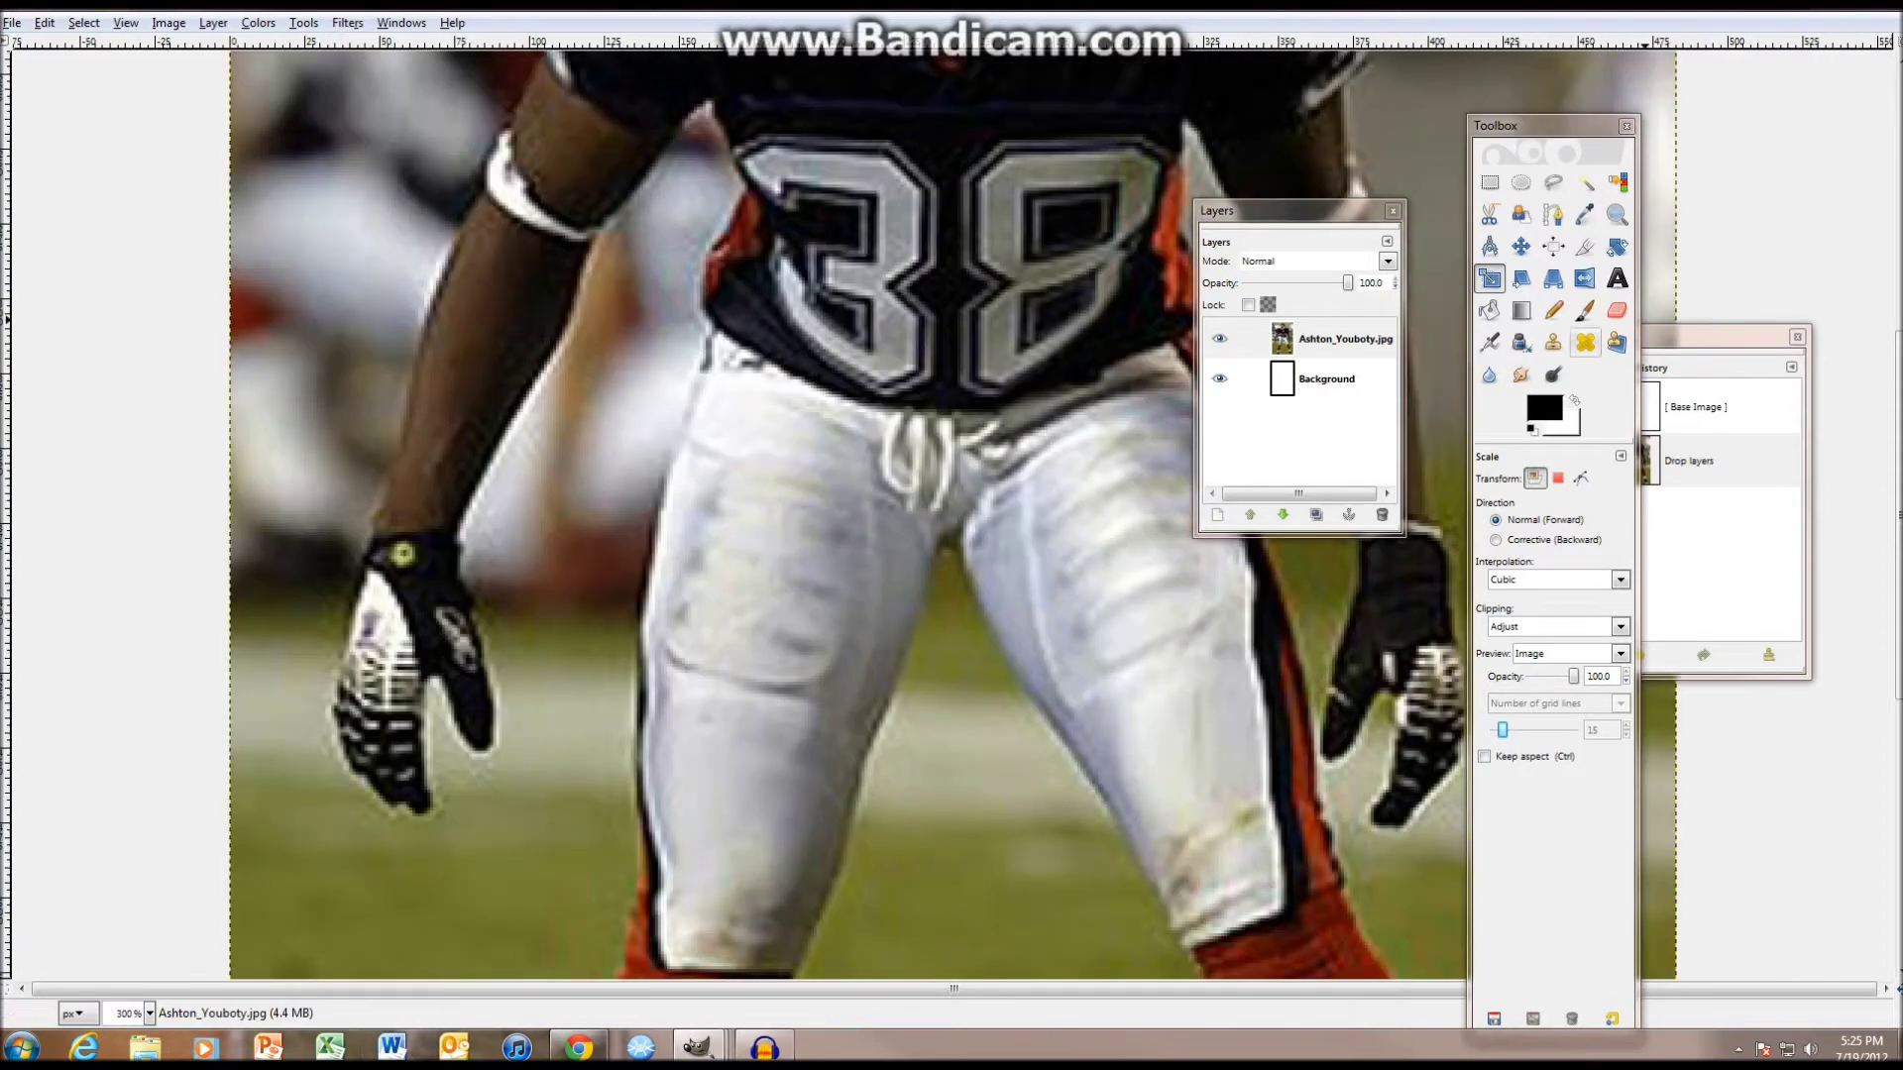
click(1489, 215)
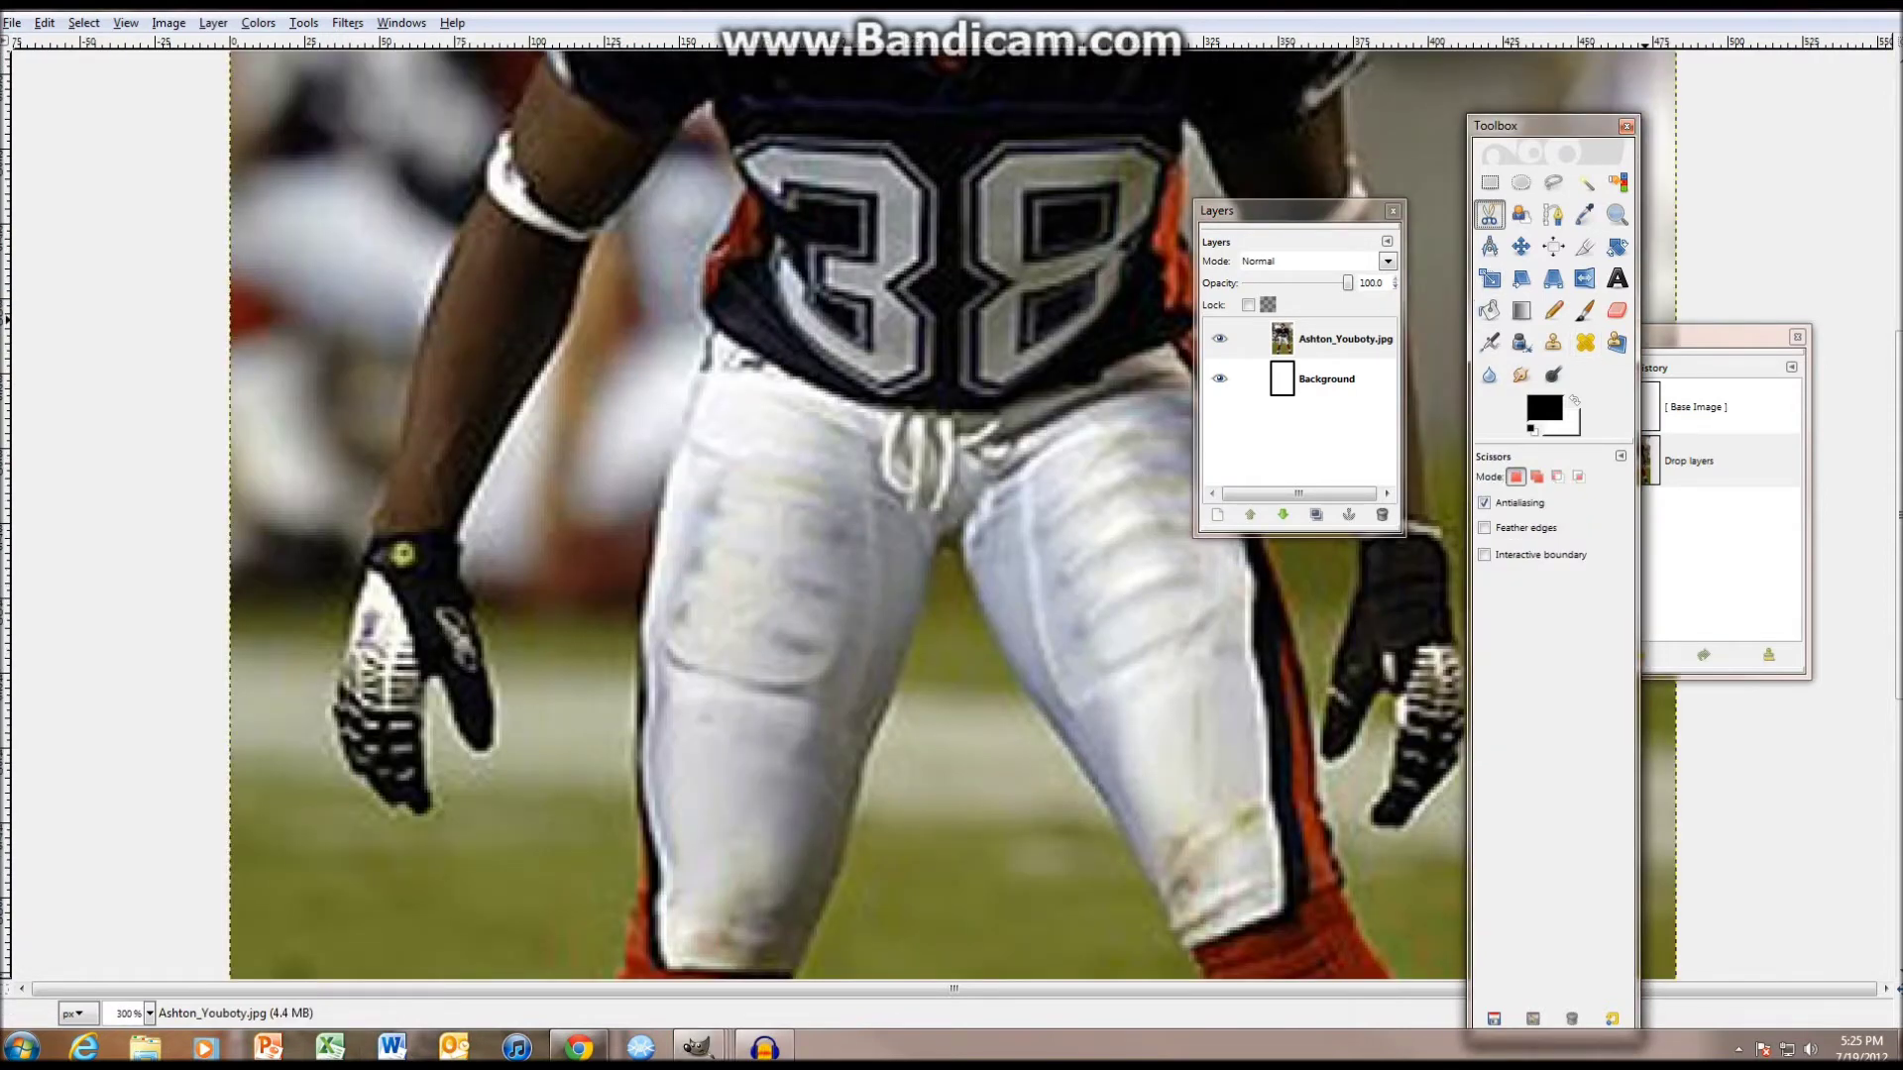
click(1485, 555)
scroll(1202, 516, up, 10)
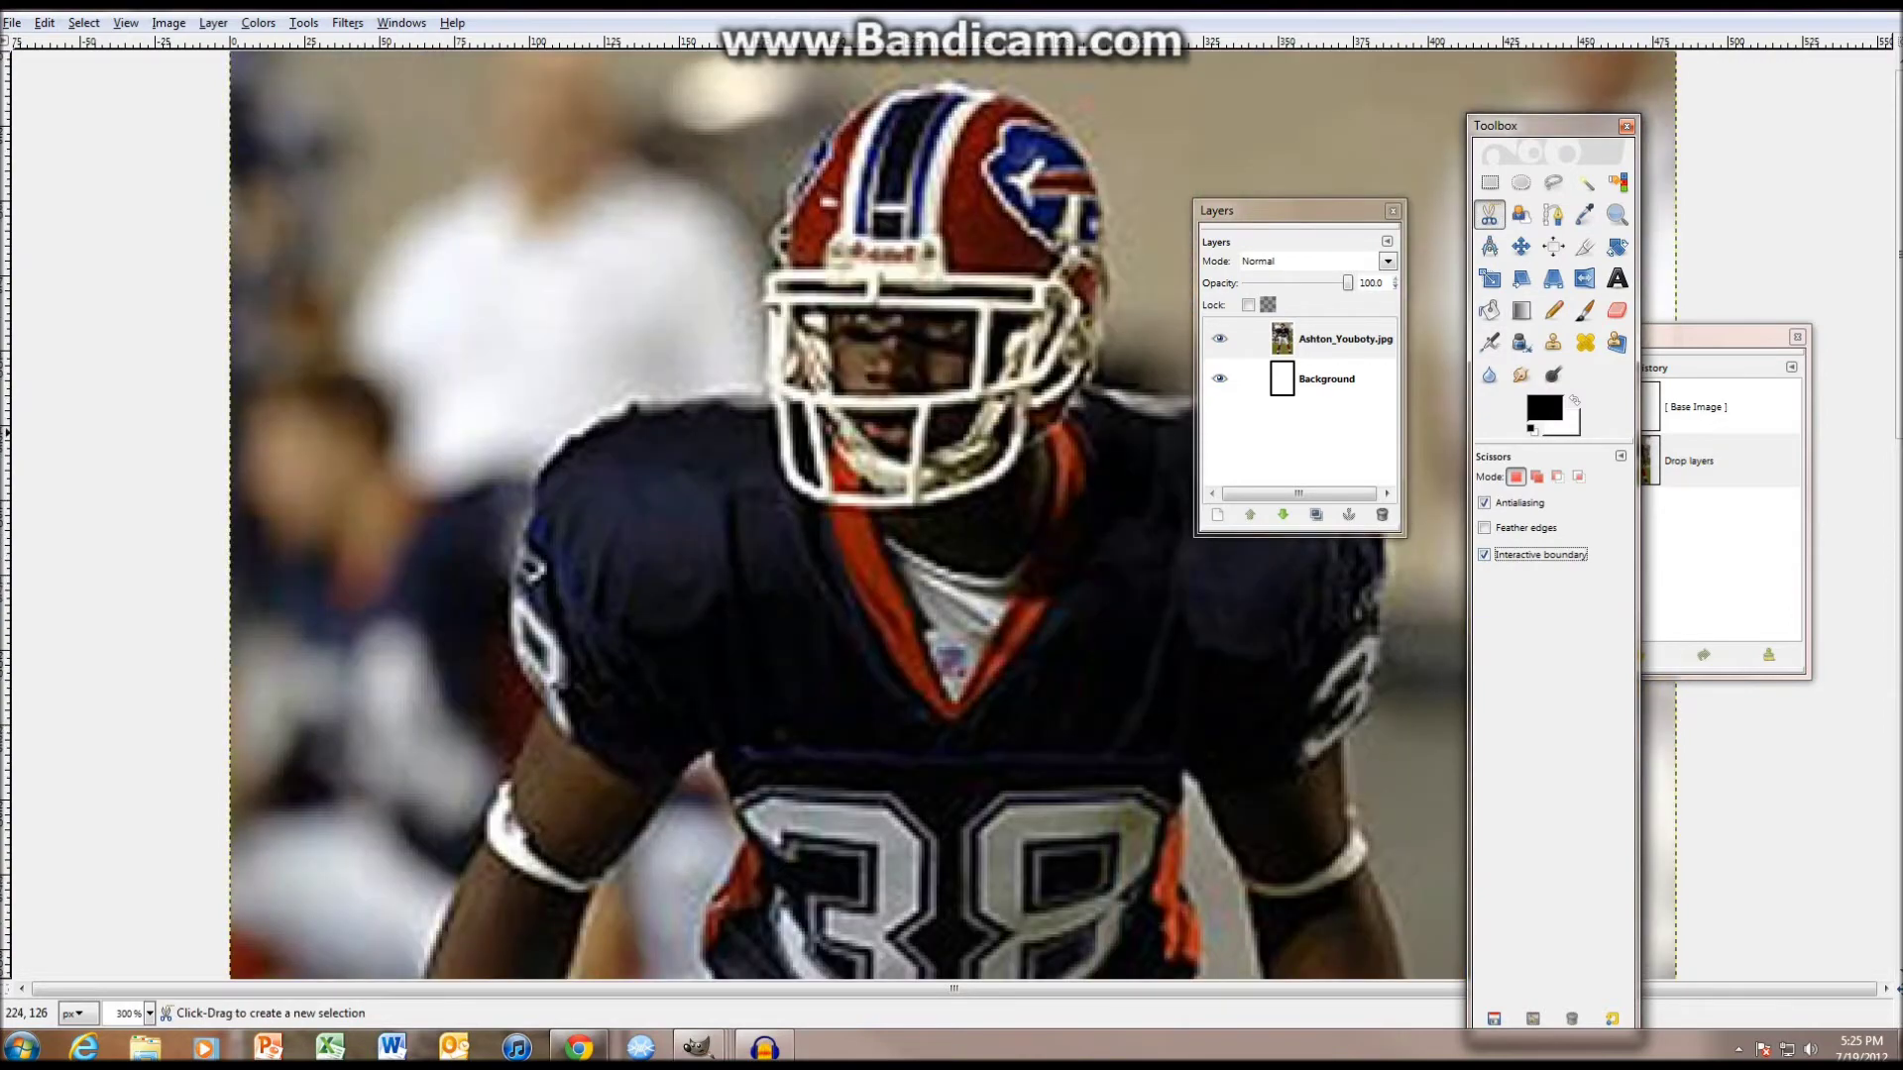
scroll(641, 559, down, 6)
- Start the scissors outline at the armpit on the photo's left side and trace down the jersey edge to the hip
click(714, 286)
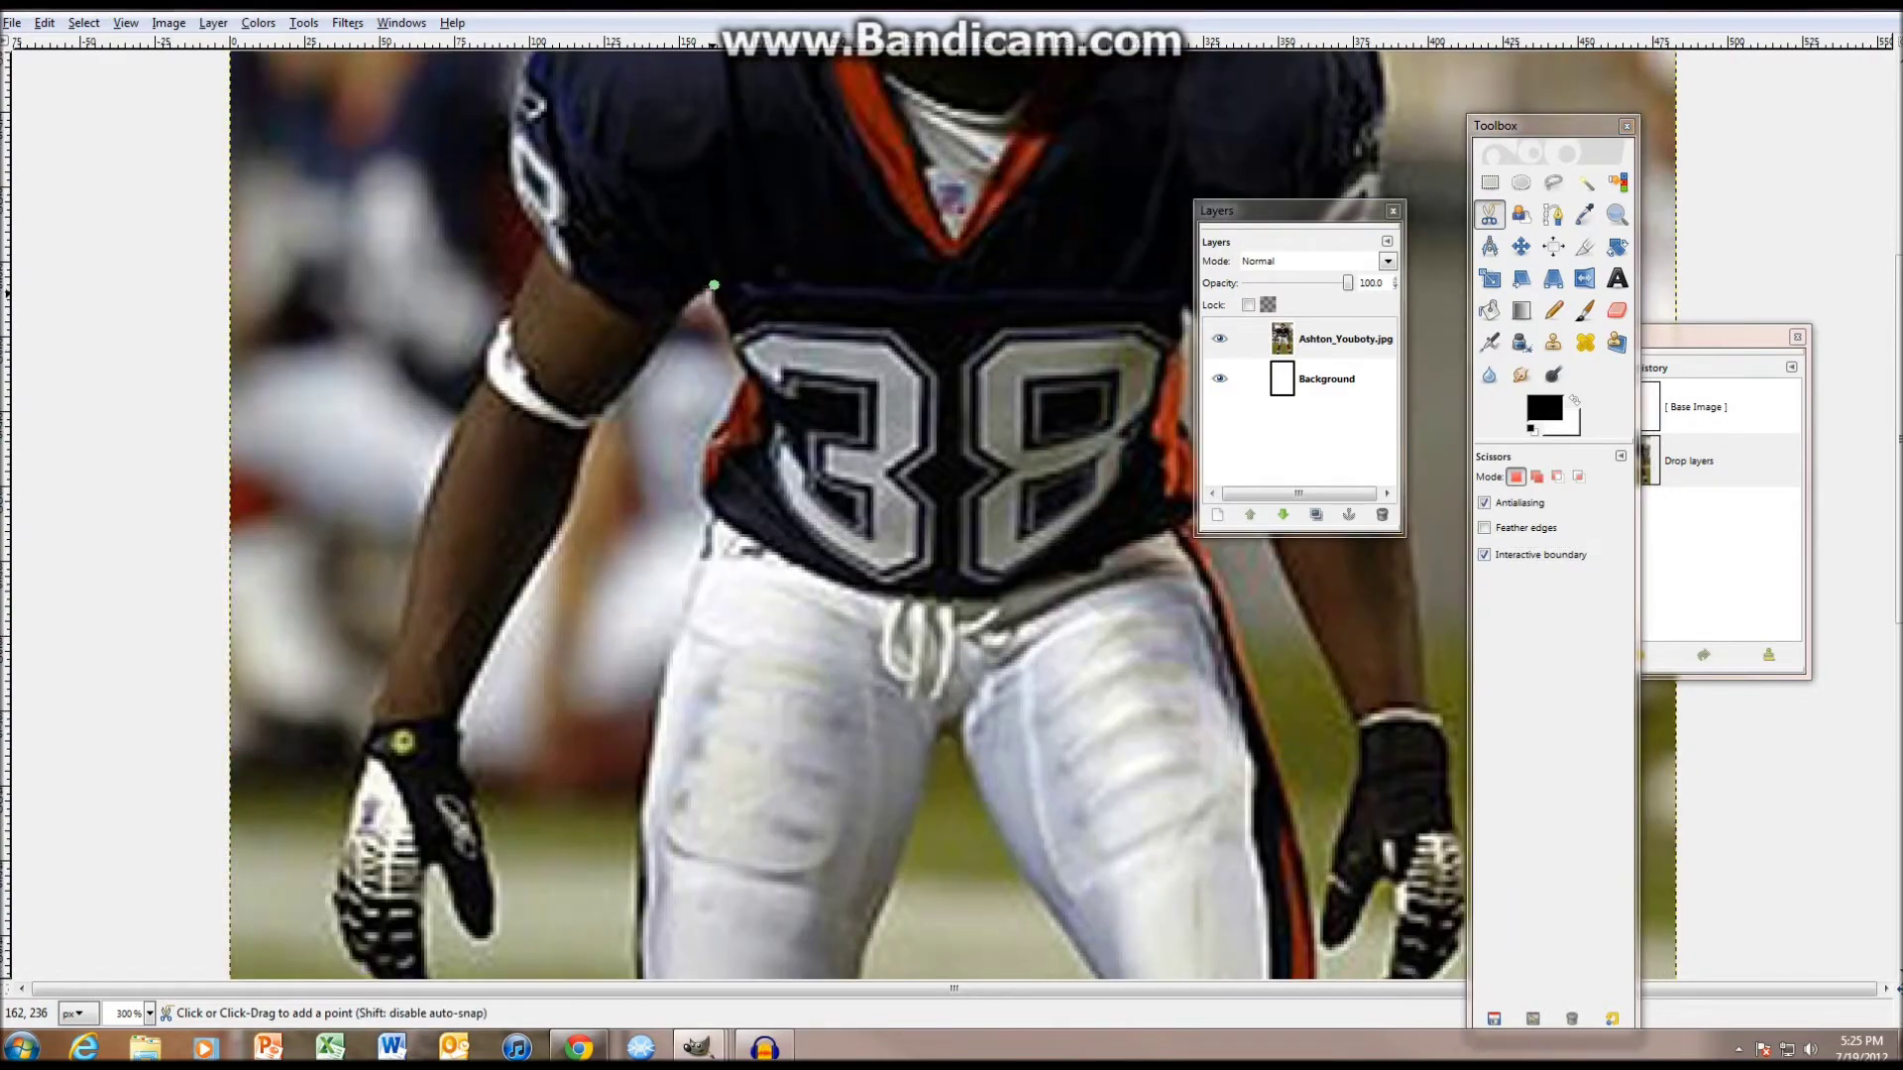
click(738, 359)
click(720, 426)
click(690, 467)
click(707, 496)
click(698, 533)
click(666, 653)
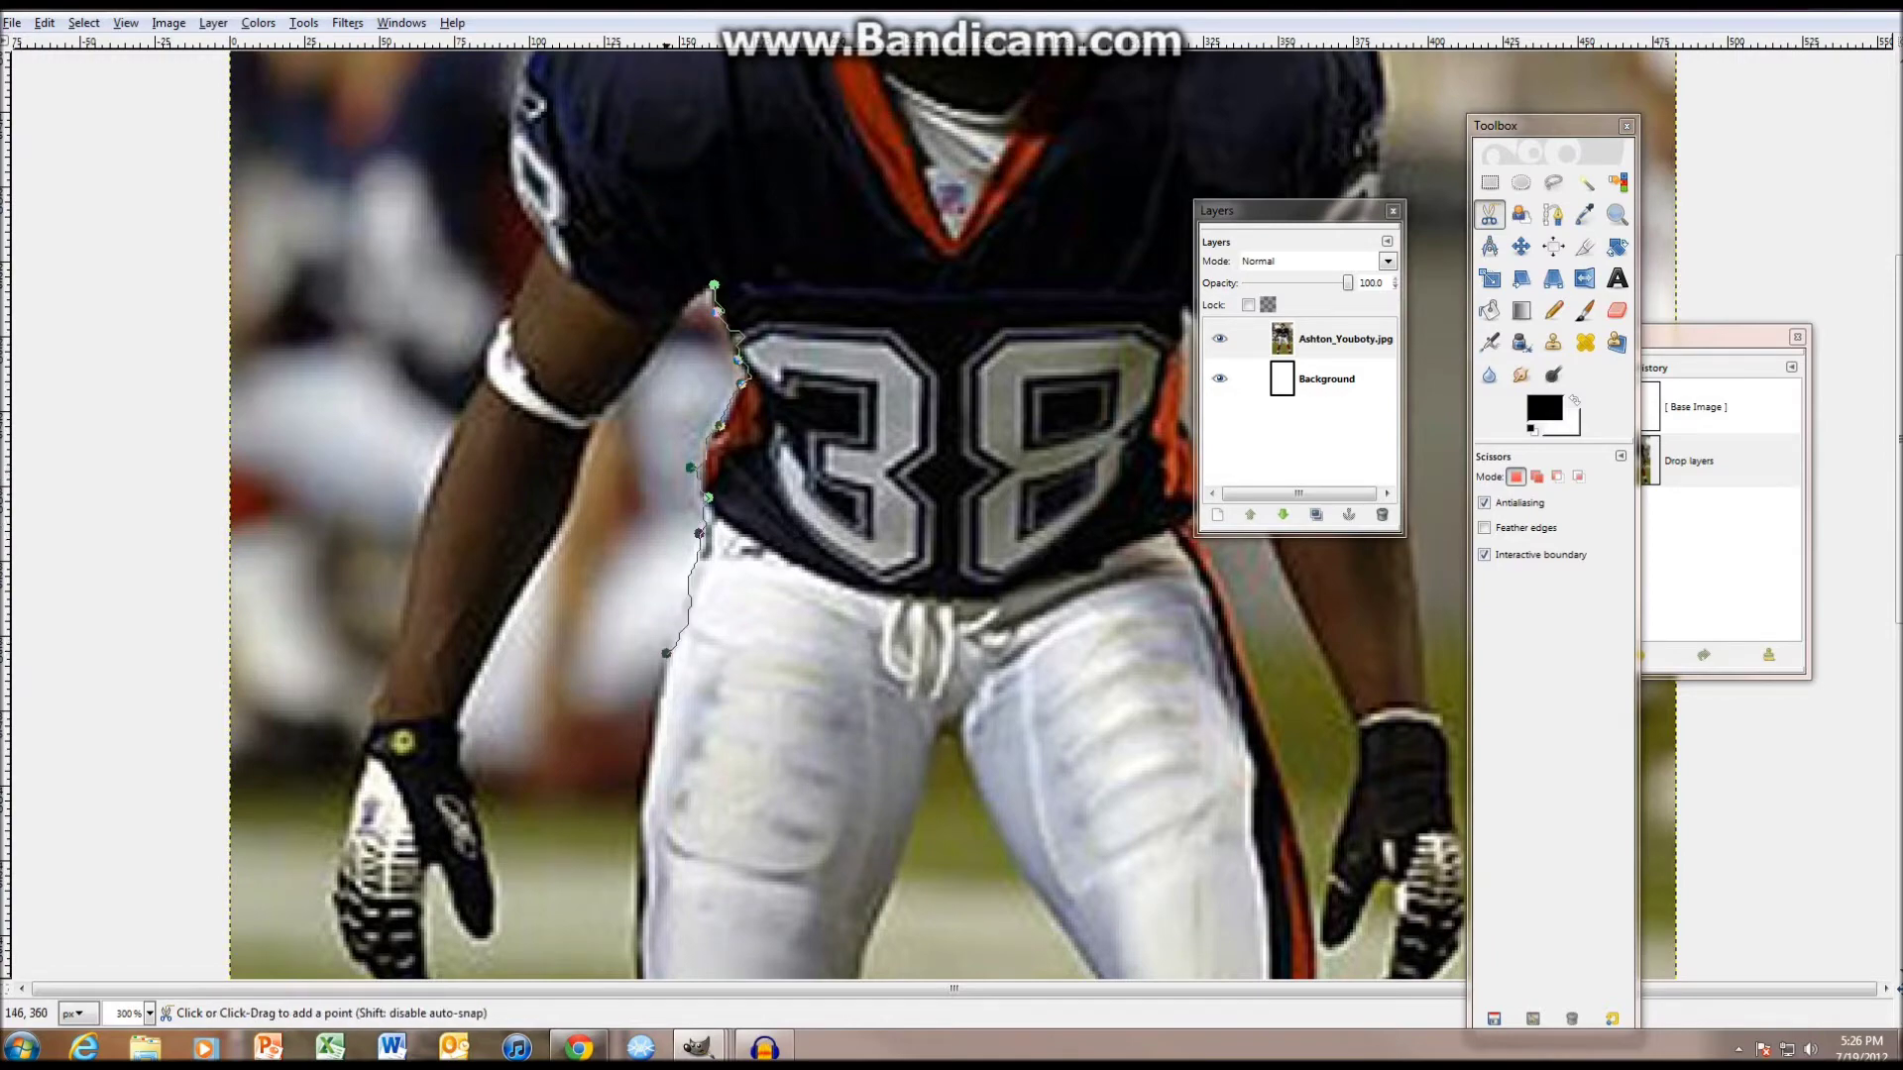
- Continue the scissors outline down the outer edge of the photo's left leg, past the sock and shoe to the image's bottom edge
scroll(654, 654, down, 5)
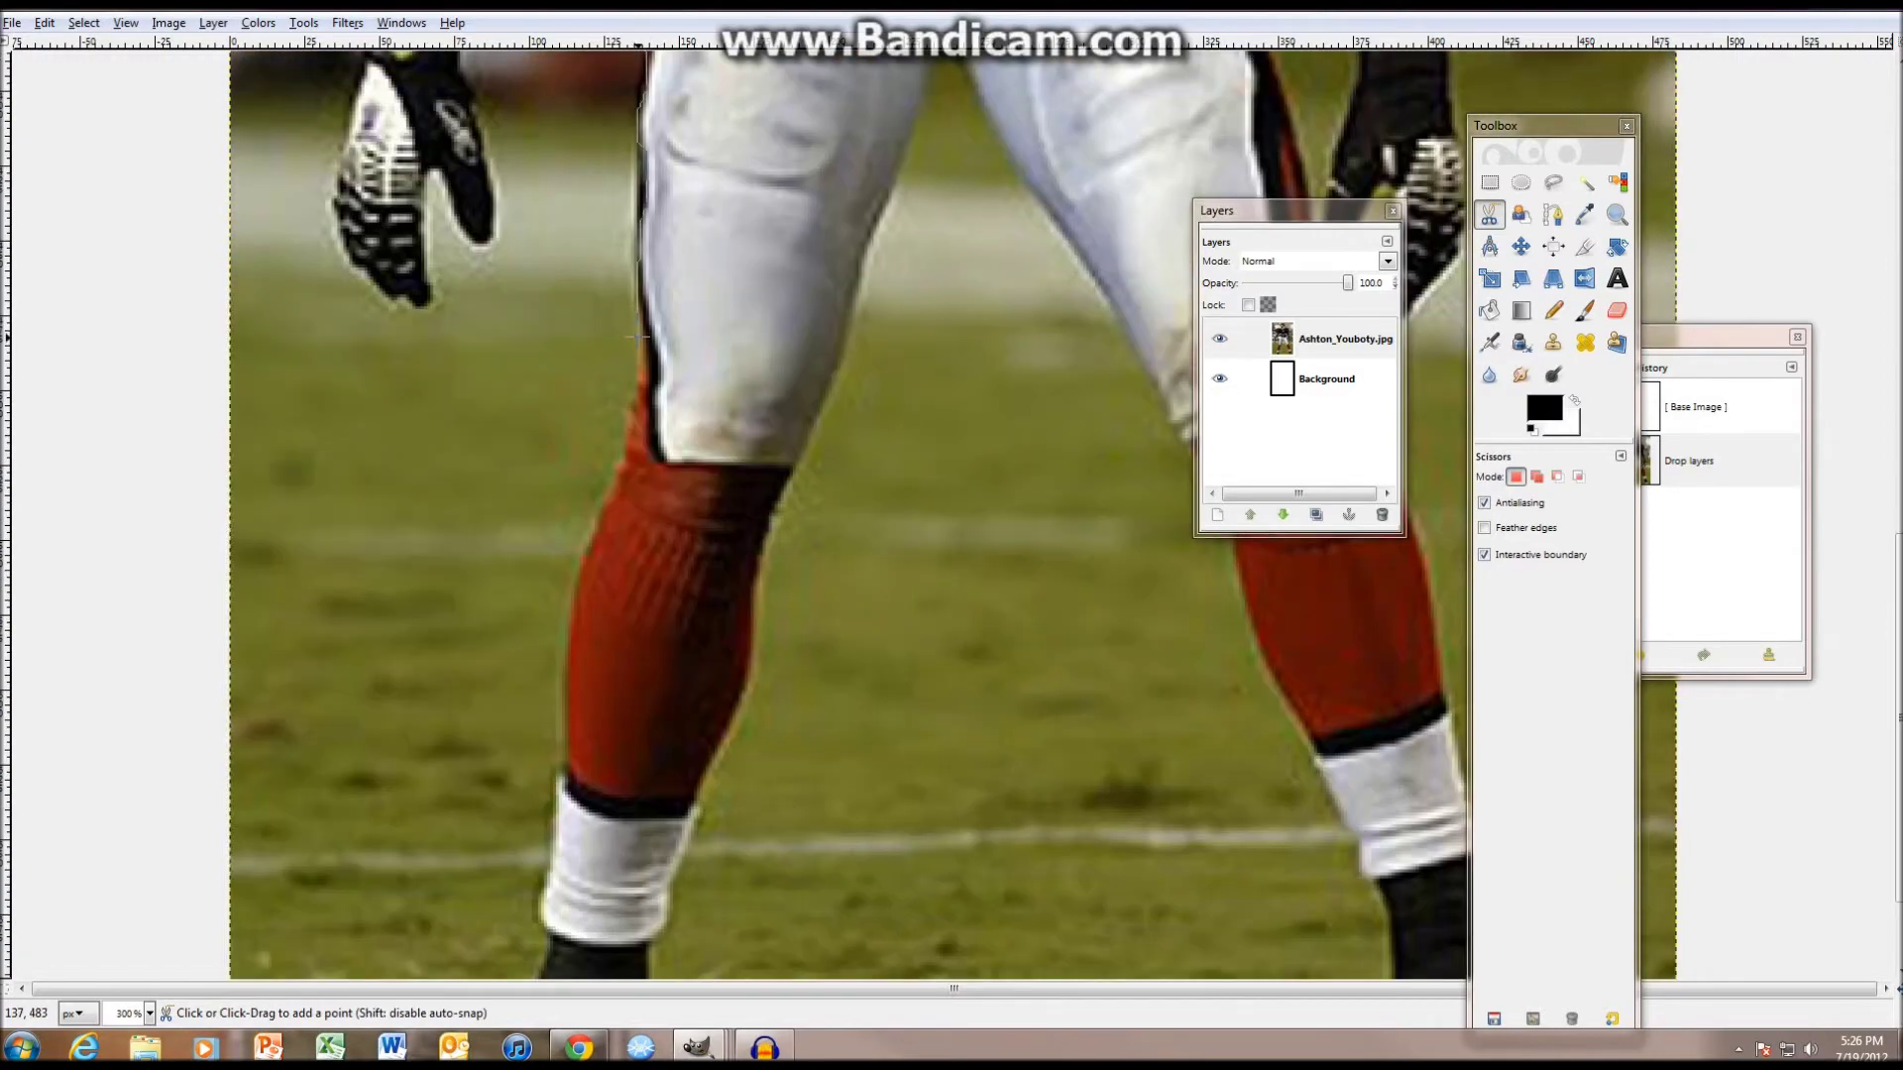
click(630, 402)
click(609, 478)
click(561, 652)
scroll(561, 652, down, 1)
click(564, 632)
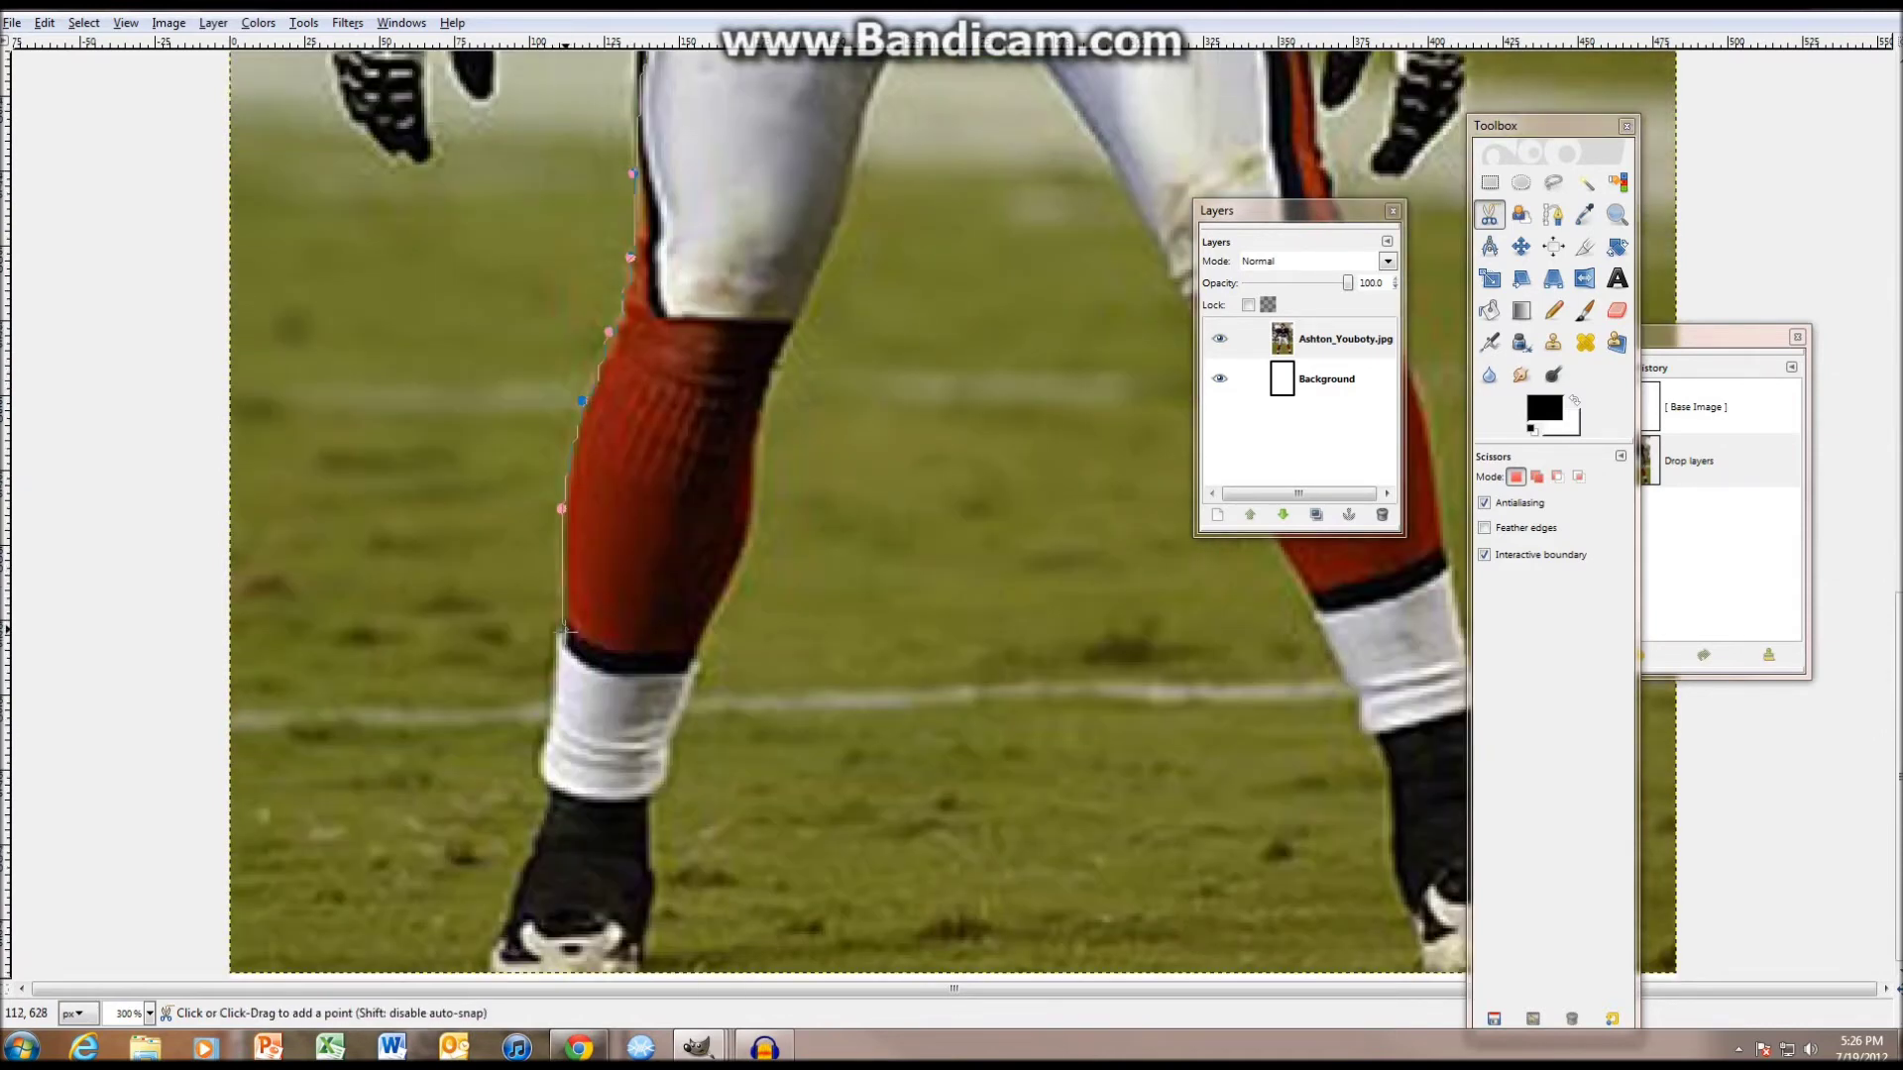
click(552, 650)
click(538, 776)
click(543, 794)
click(488, 972)
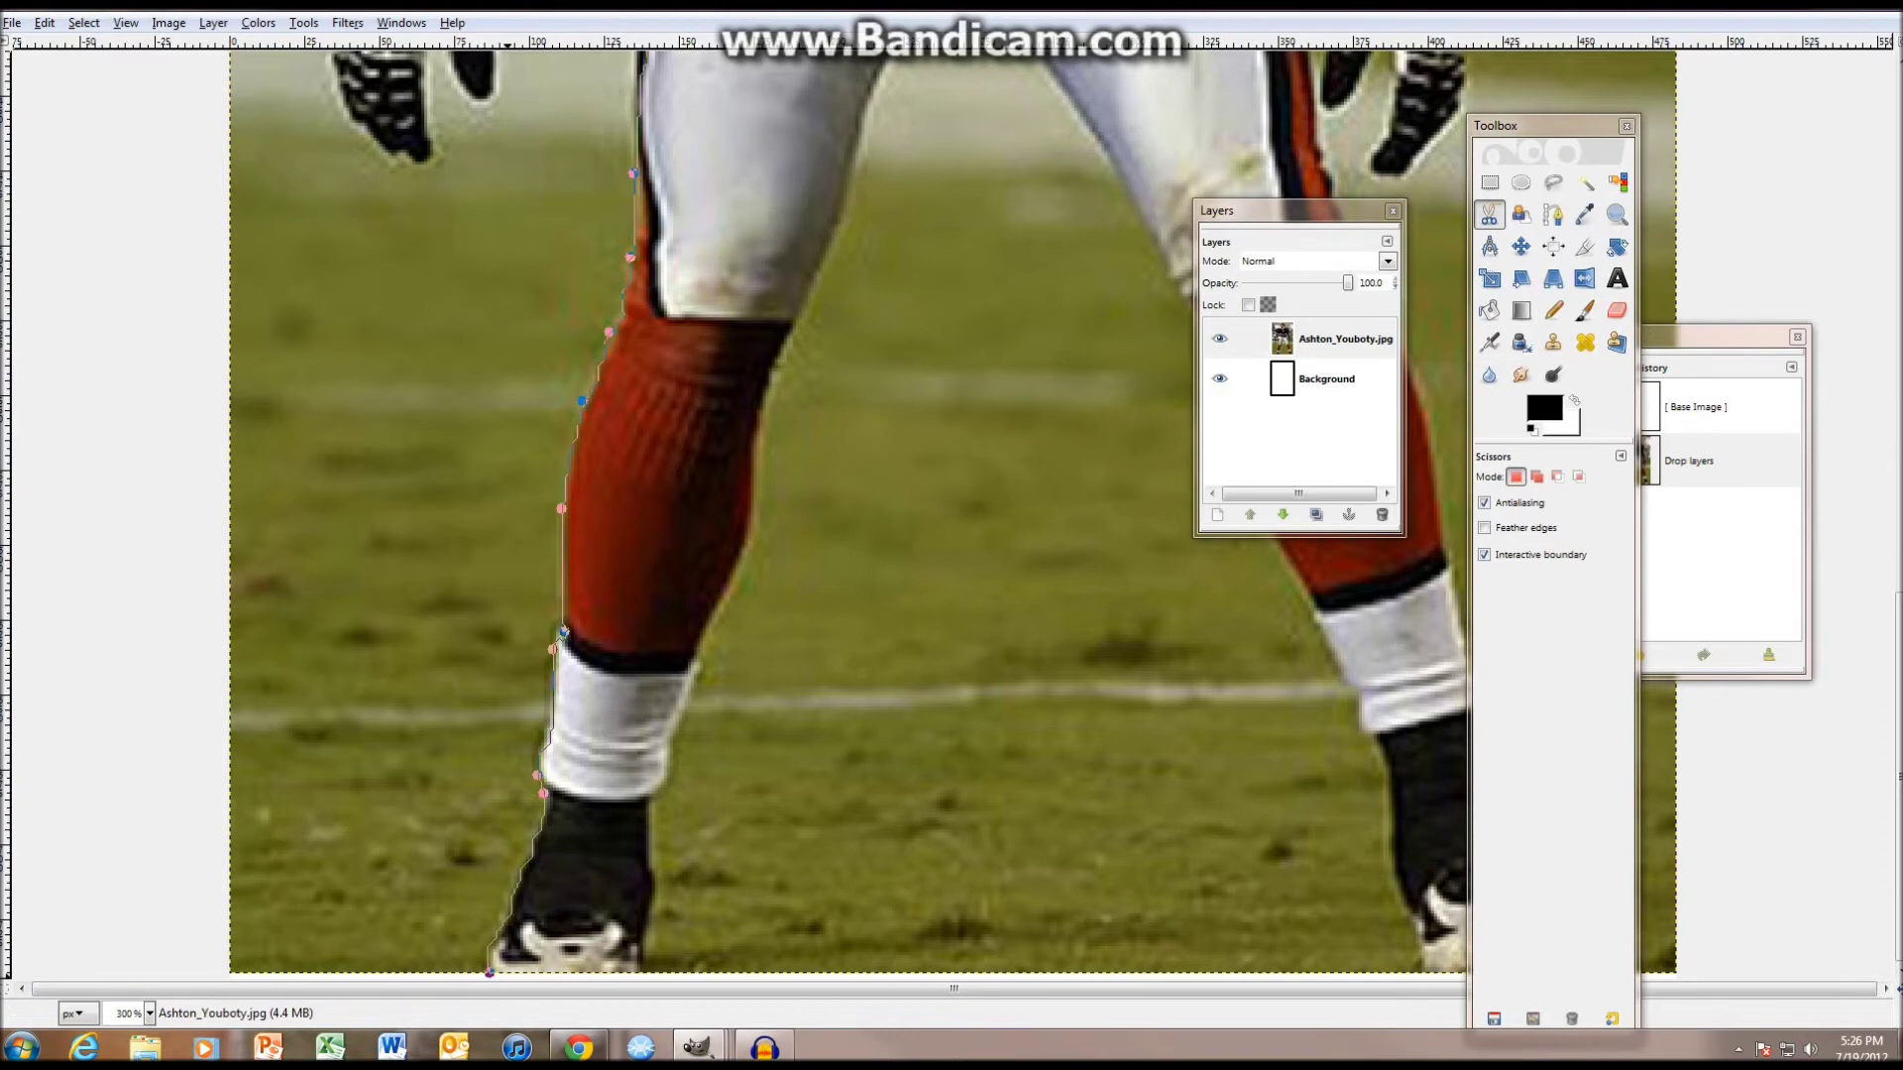
- Trace the scissors outline up the inner edge of the photo's left leg from the shoe to the crotch
click(645, 799)
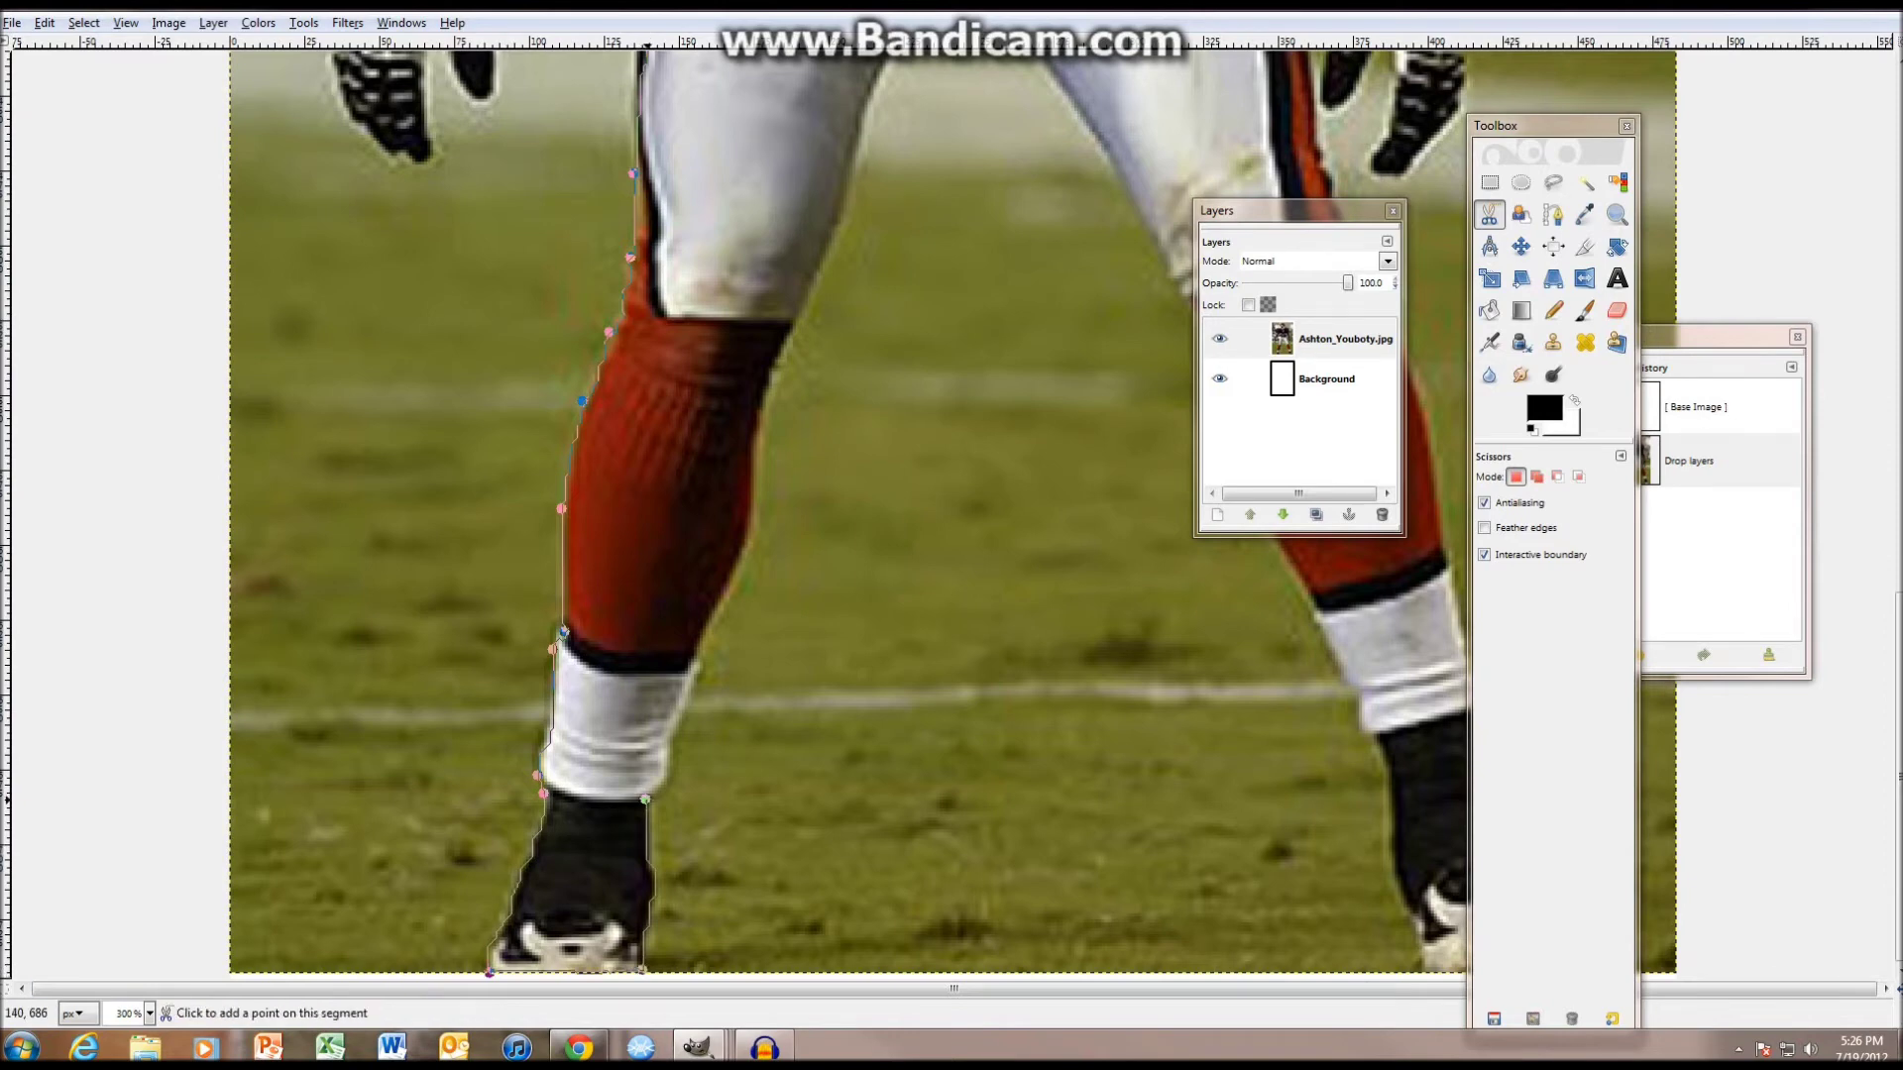
click(673, 743)
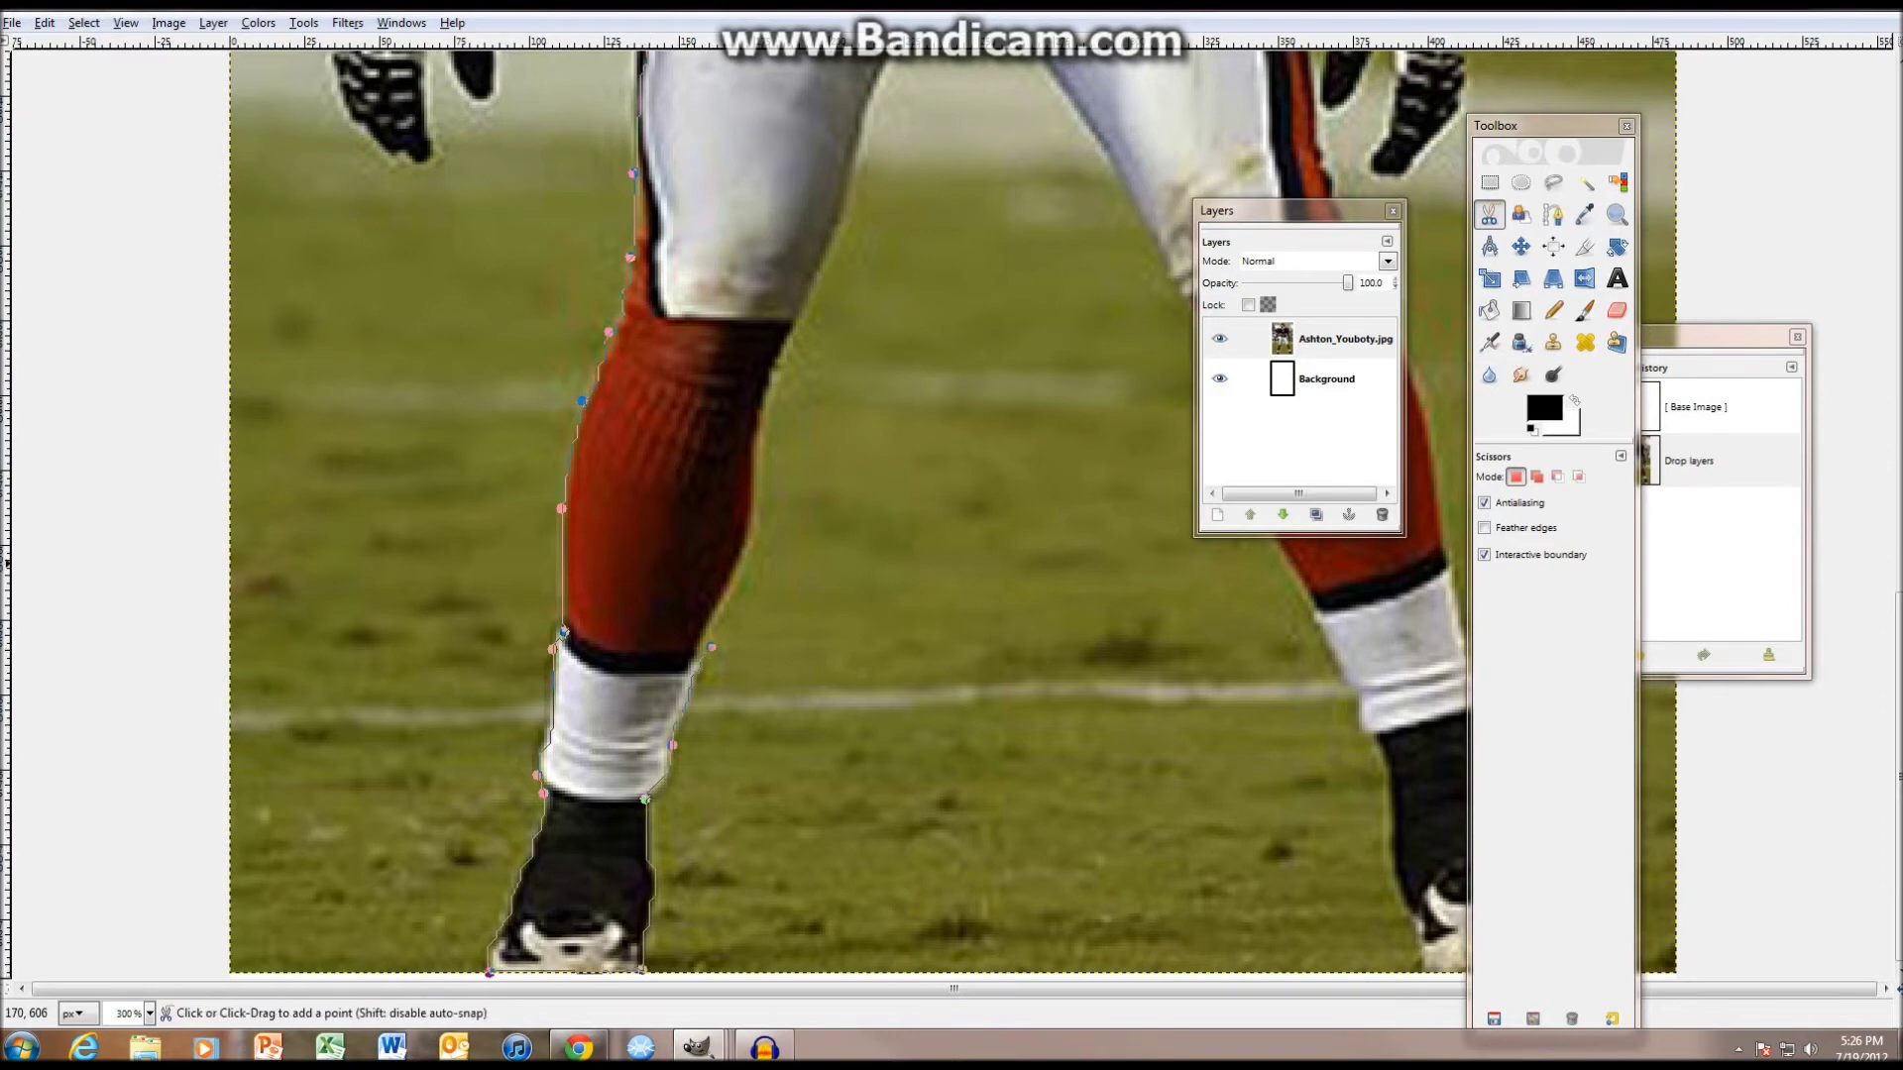
click(756, 538)
scroll(797, 313, up, 10)
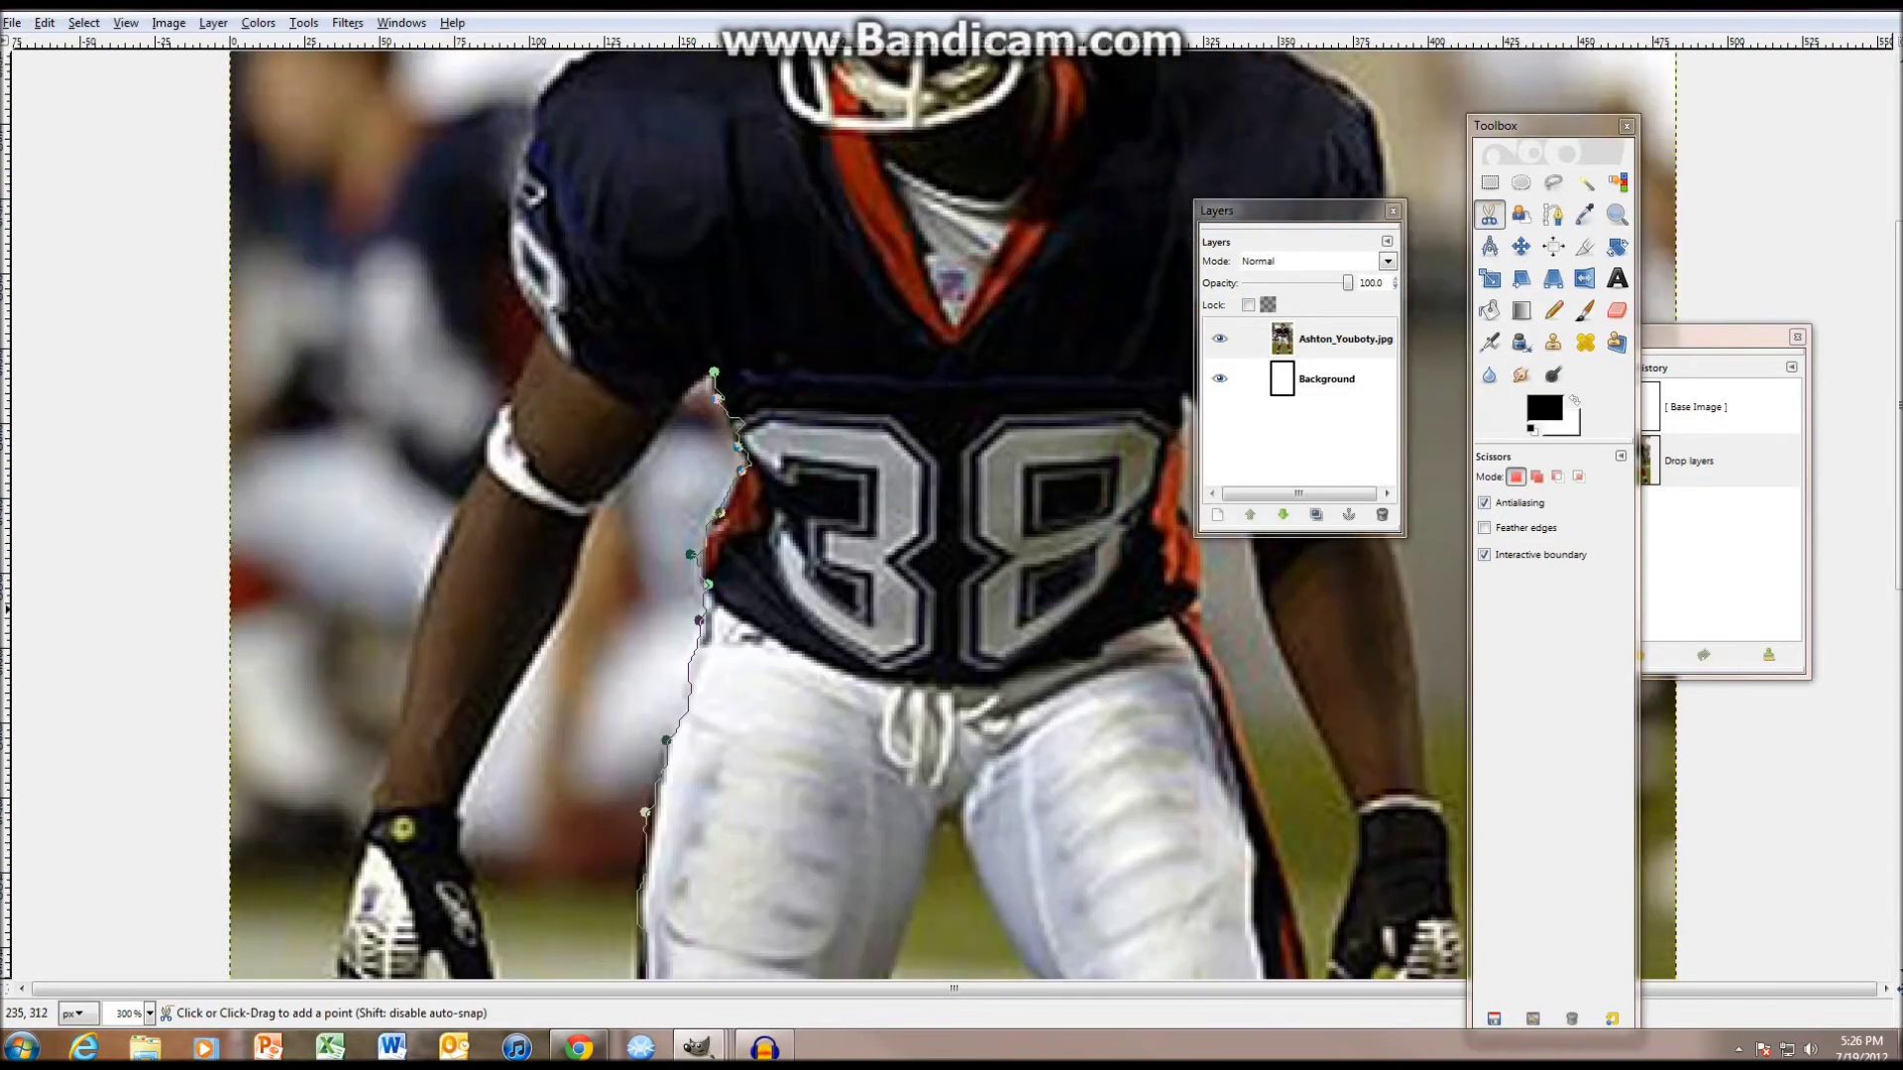
click(939, 815)
scroll(939, 814, down, 3)
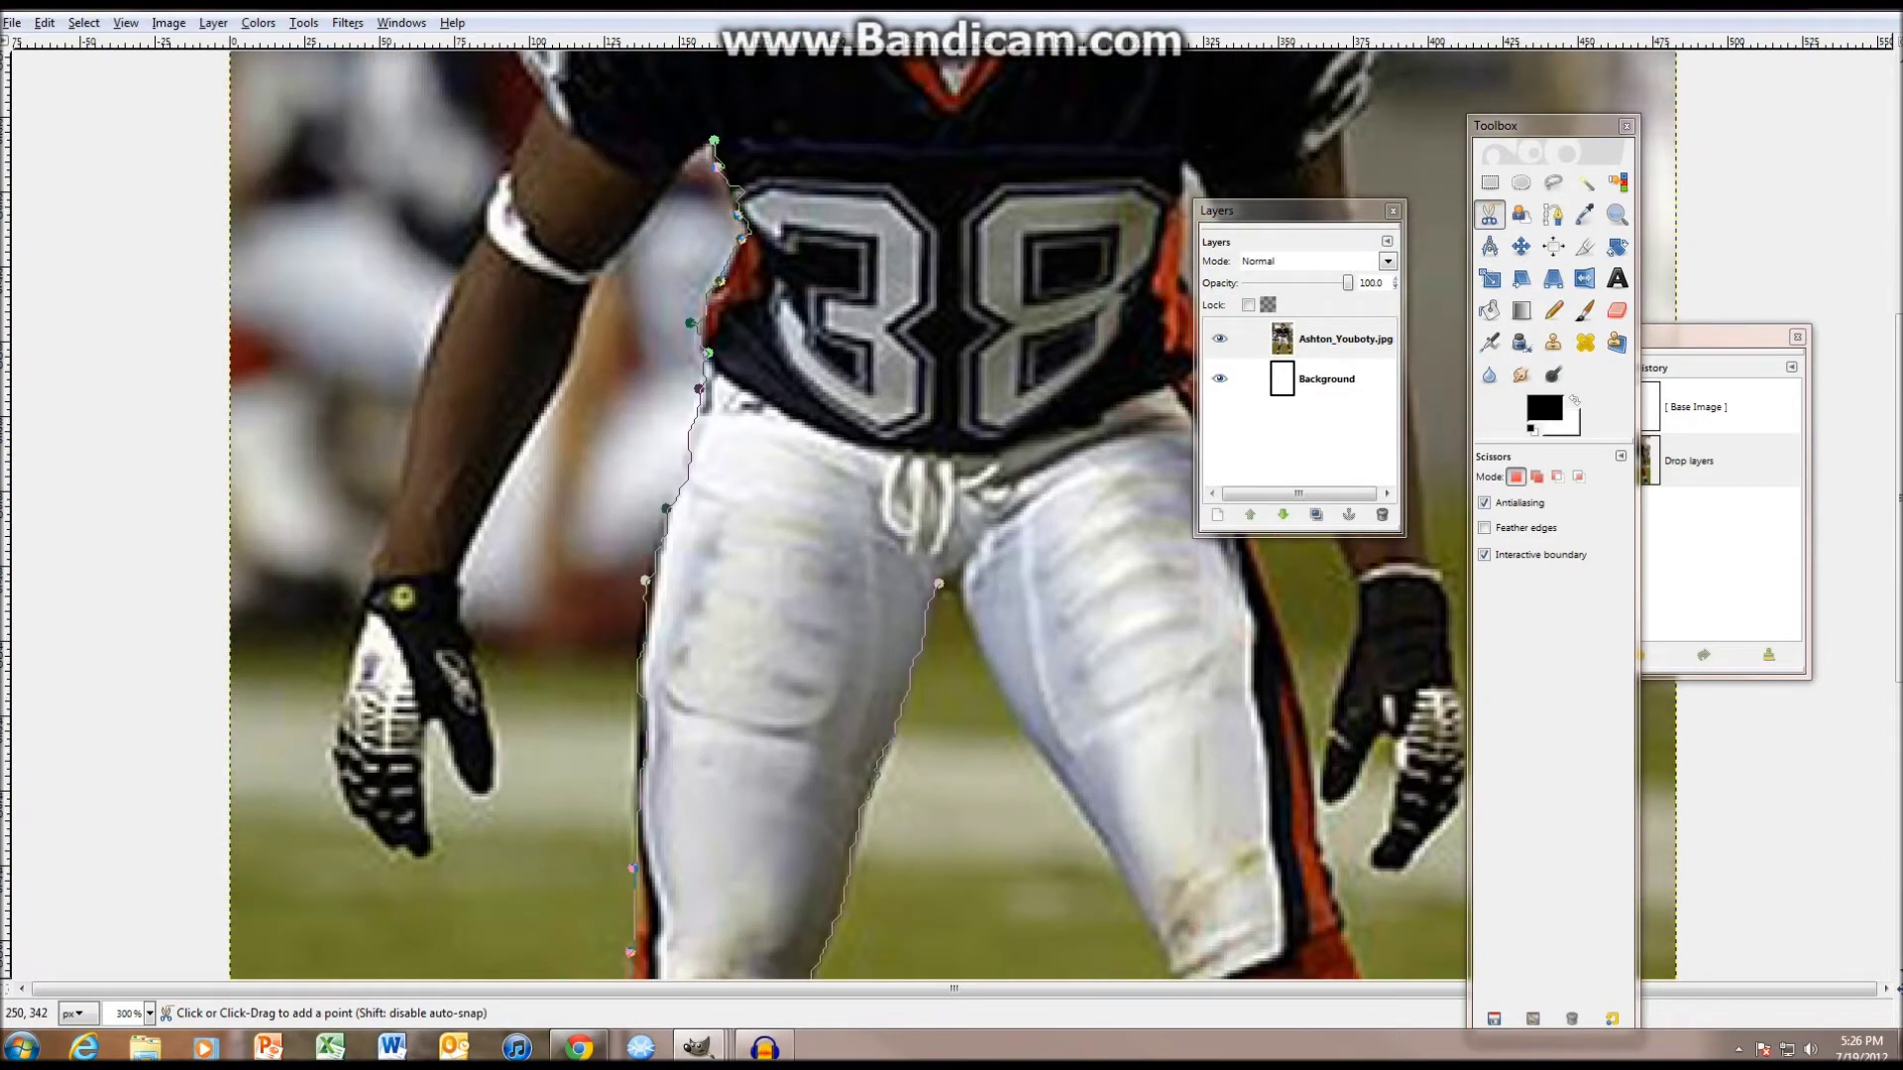
- Trace the inner edge of the photo's right leg down to the shoe, moving the Layers window off the leg
scroll(932, 516, down, 9)
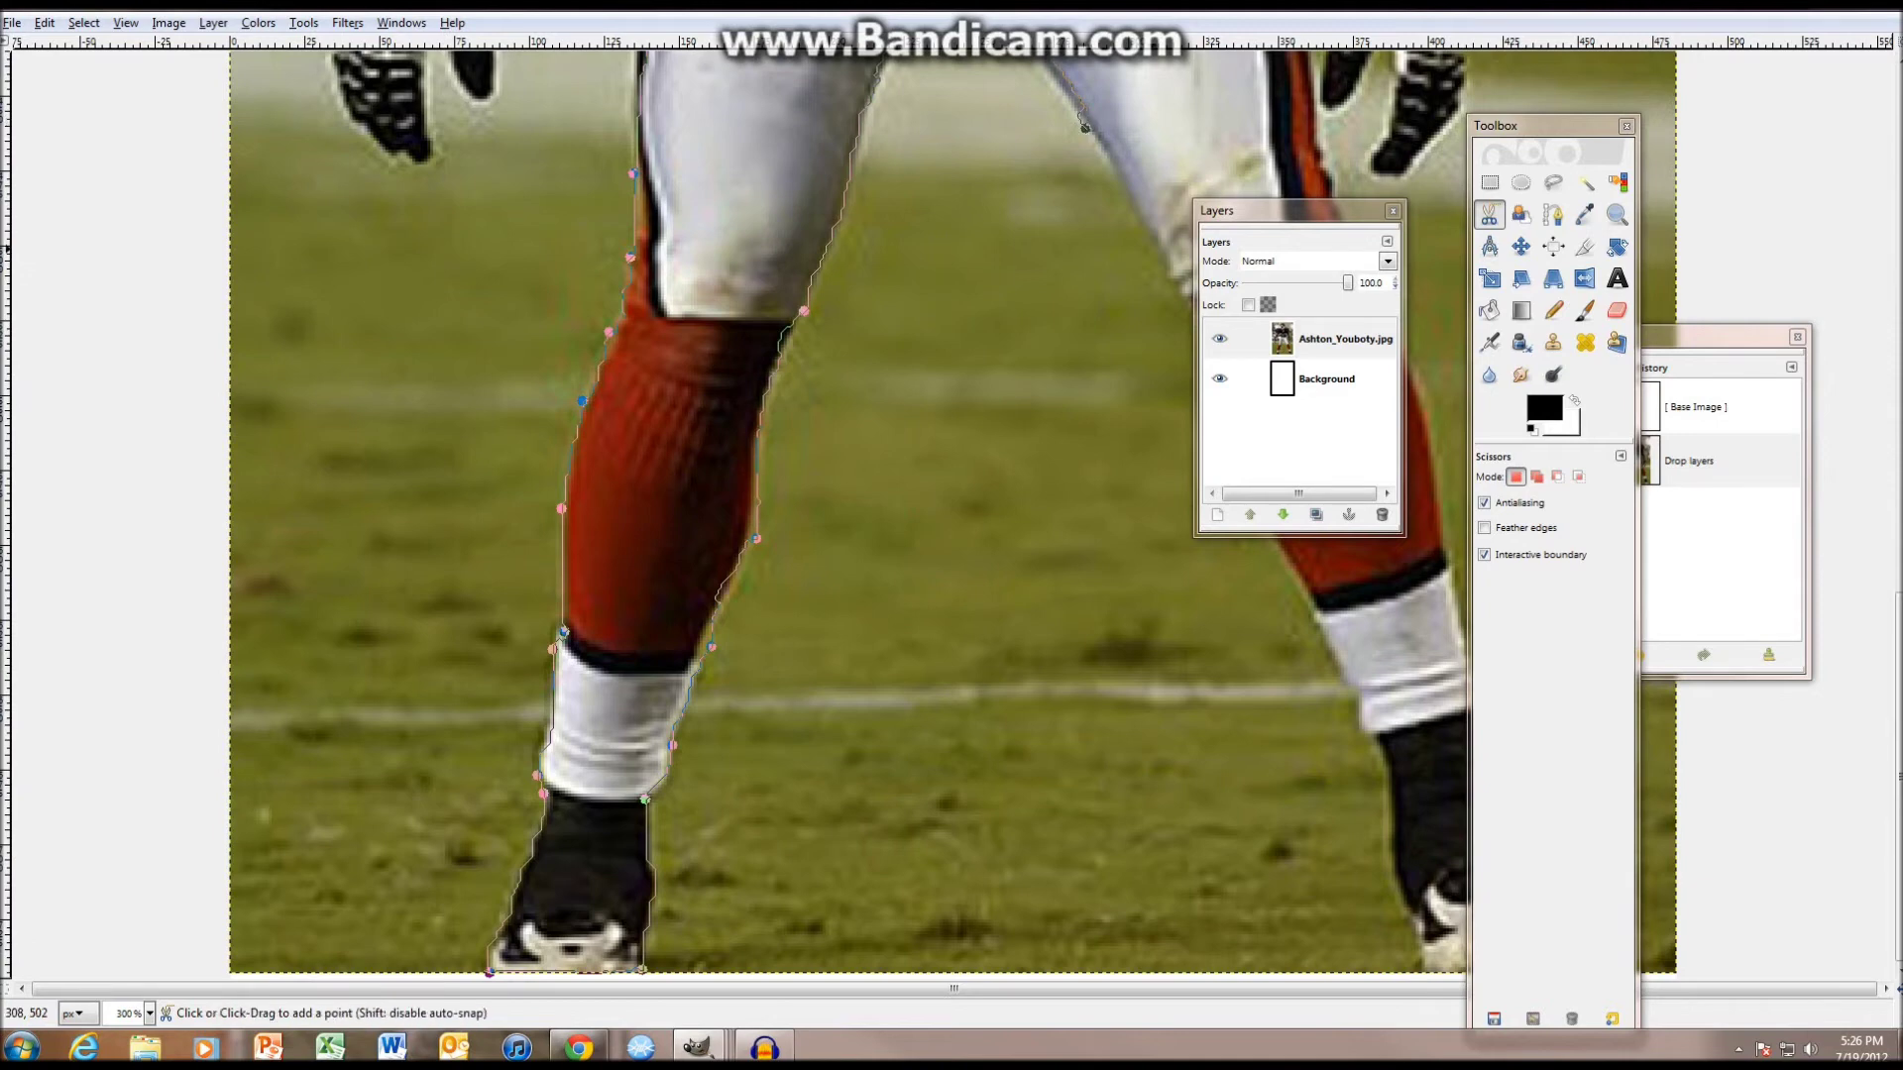
click(1151, 248)
drag(1308, 210, 1622, 200)
click(1211, 354)
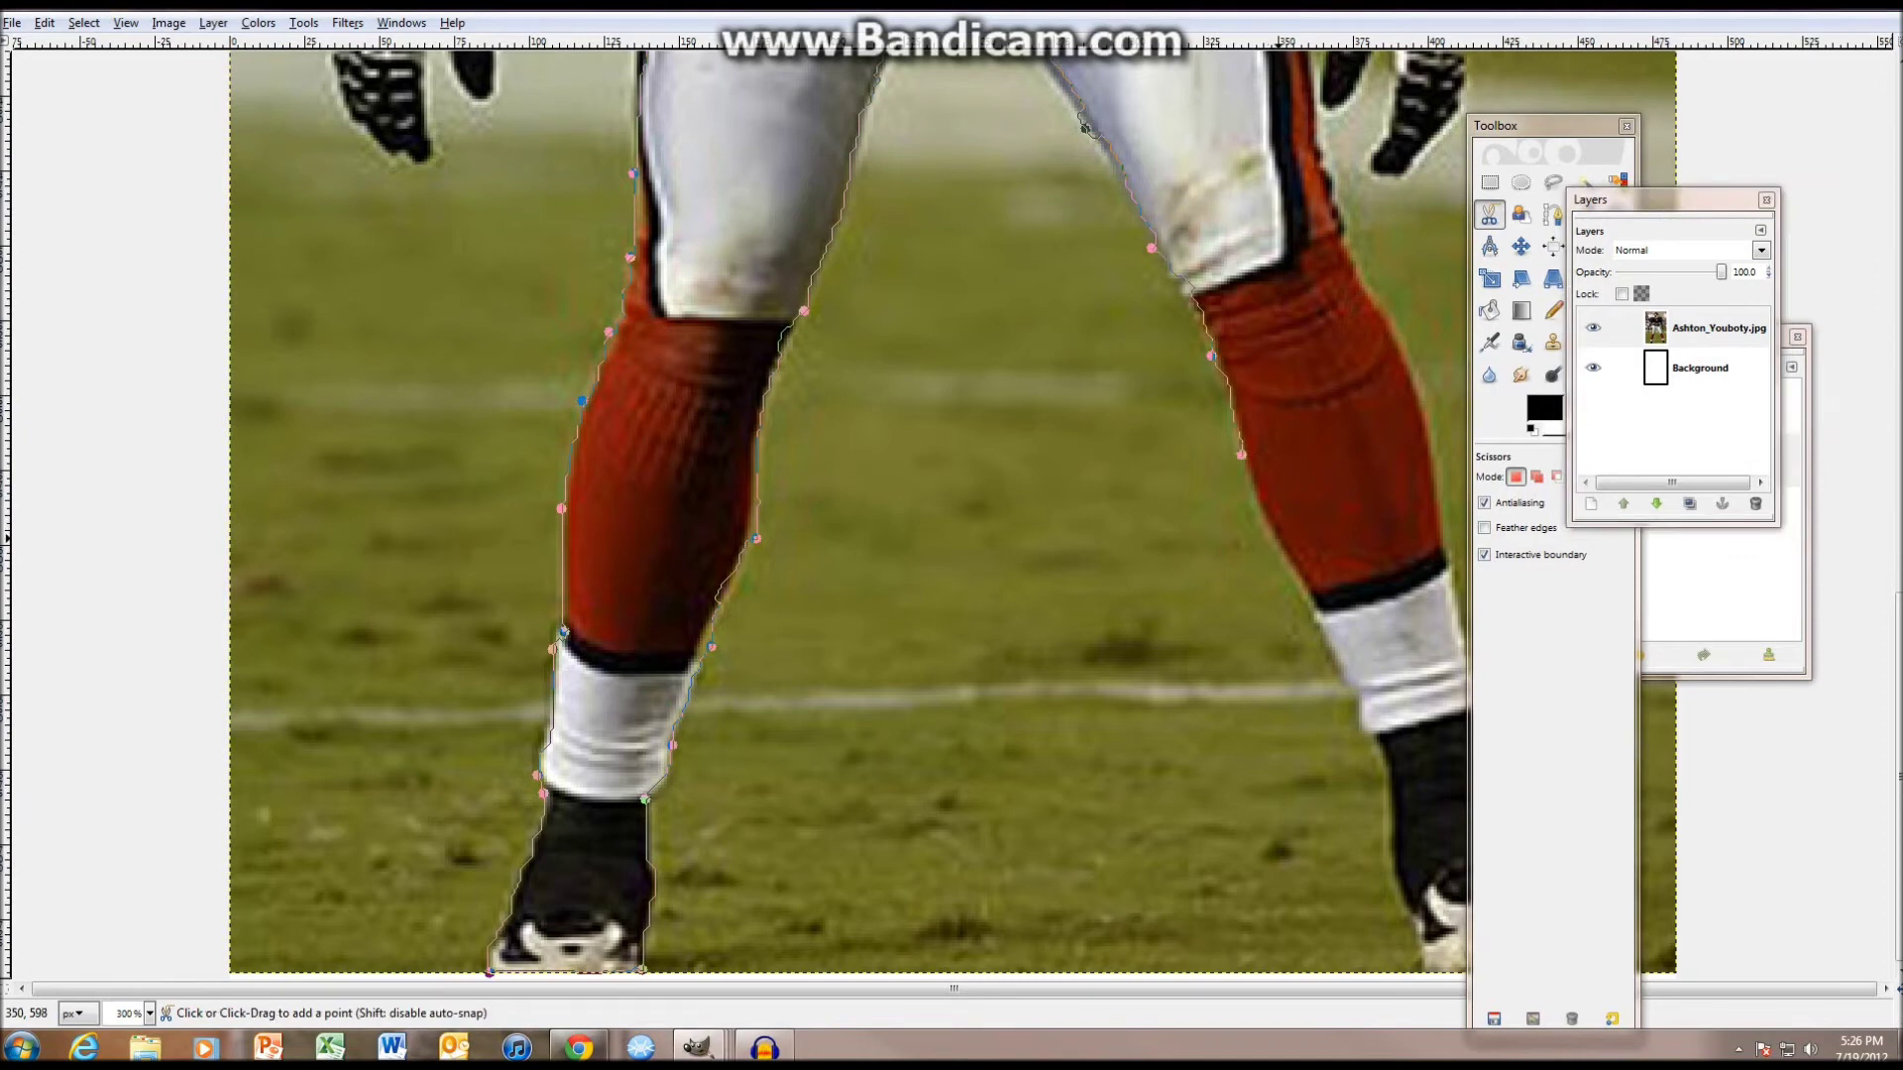
click(1242, 454)
click(1277, 538)
click(1391, 882)
click(1424, 972)
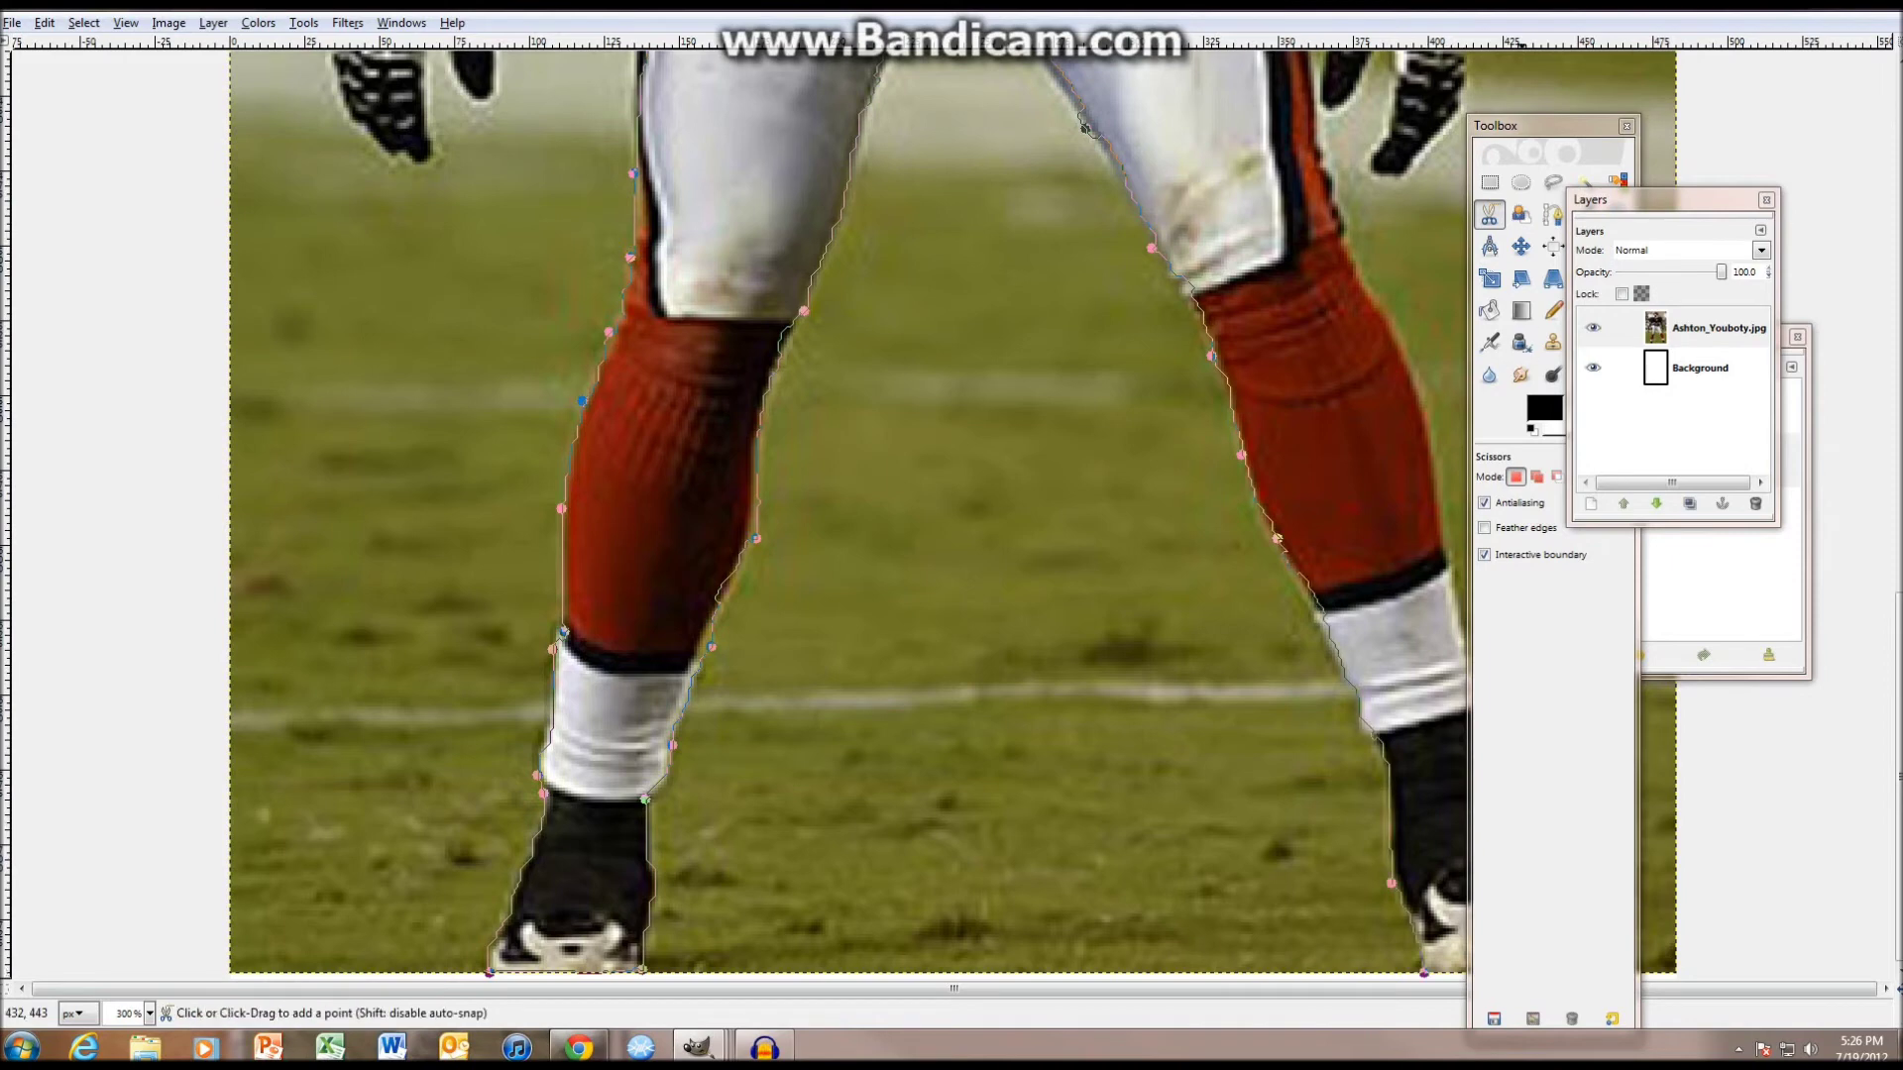
- Move the Toolbox and Layers windows off the player and trace around the right shoe and up the outer leg to the waist
drag(1531, 126, 1780, 97)
drag(1610, 200, 1704, 199)
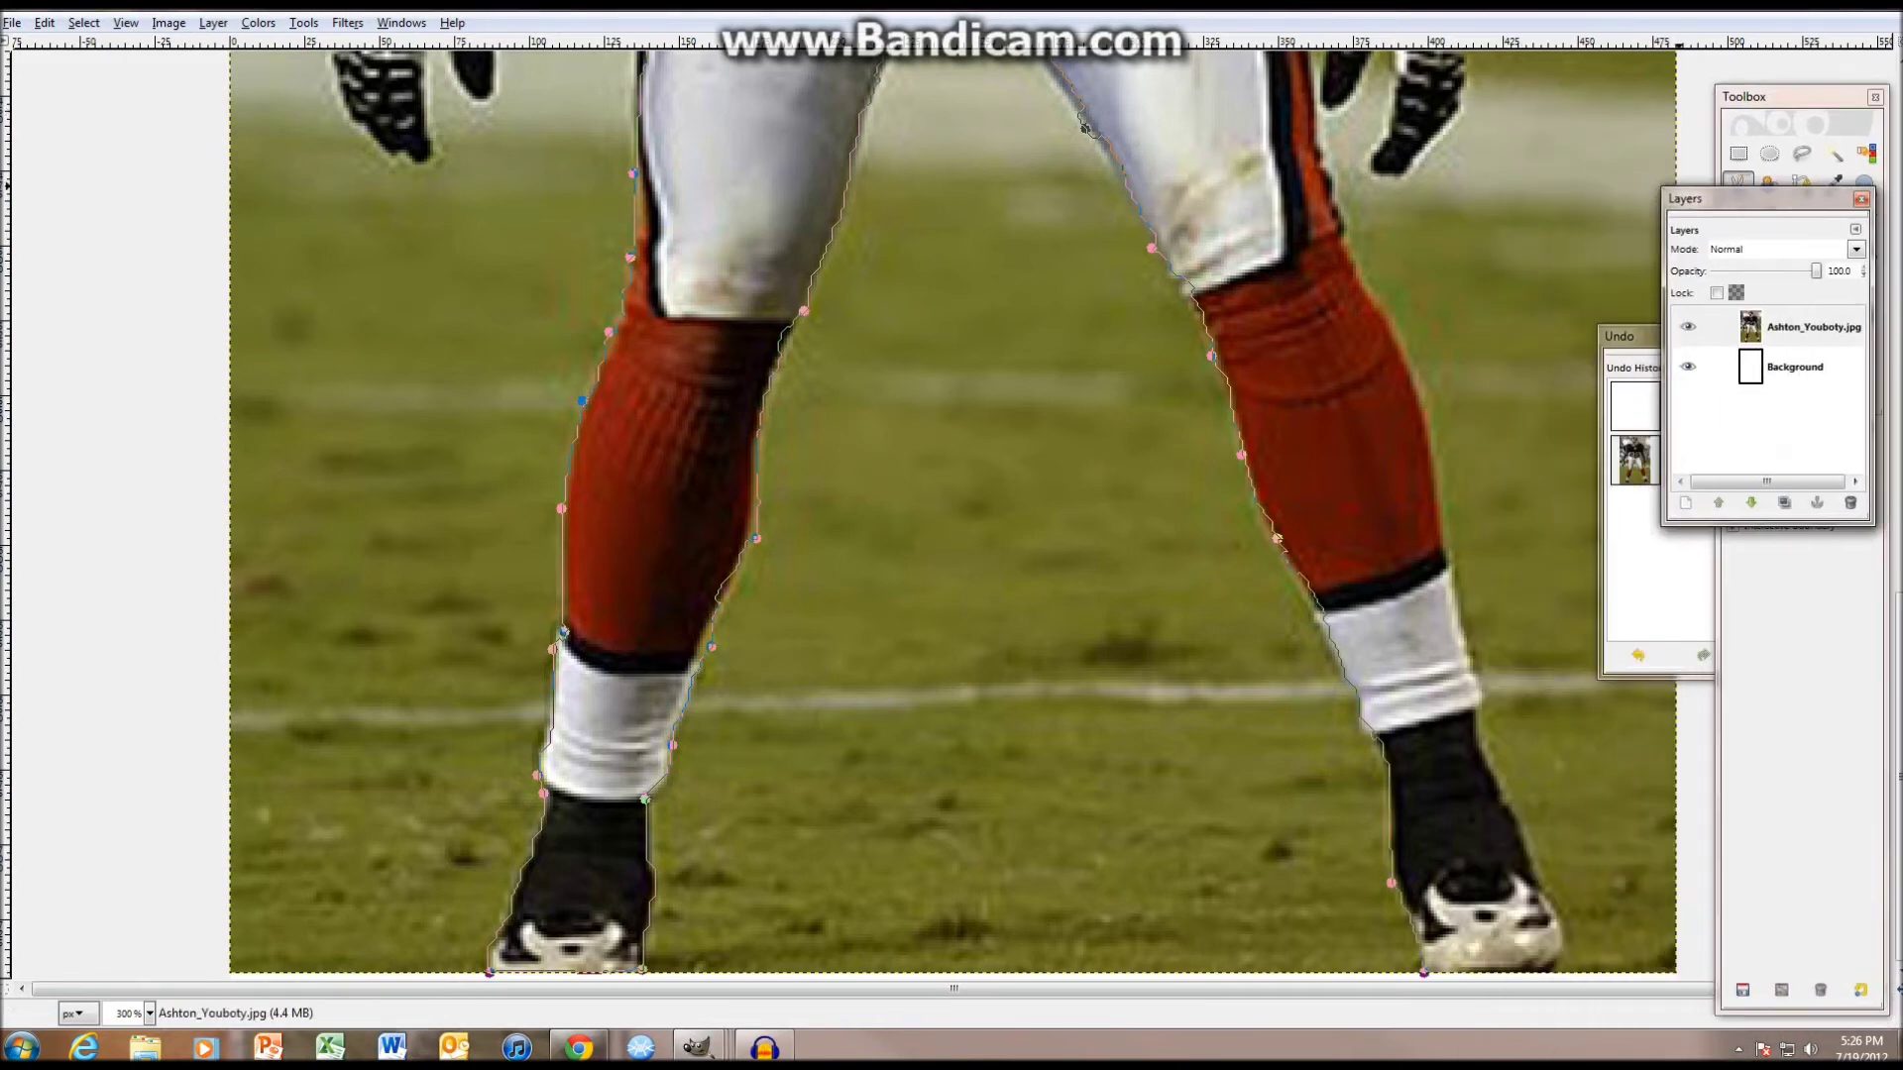
click(1560, 966)
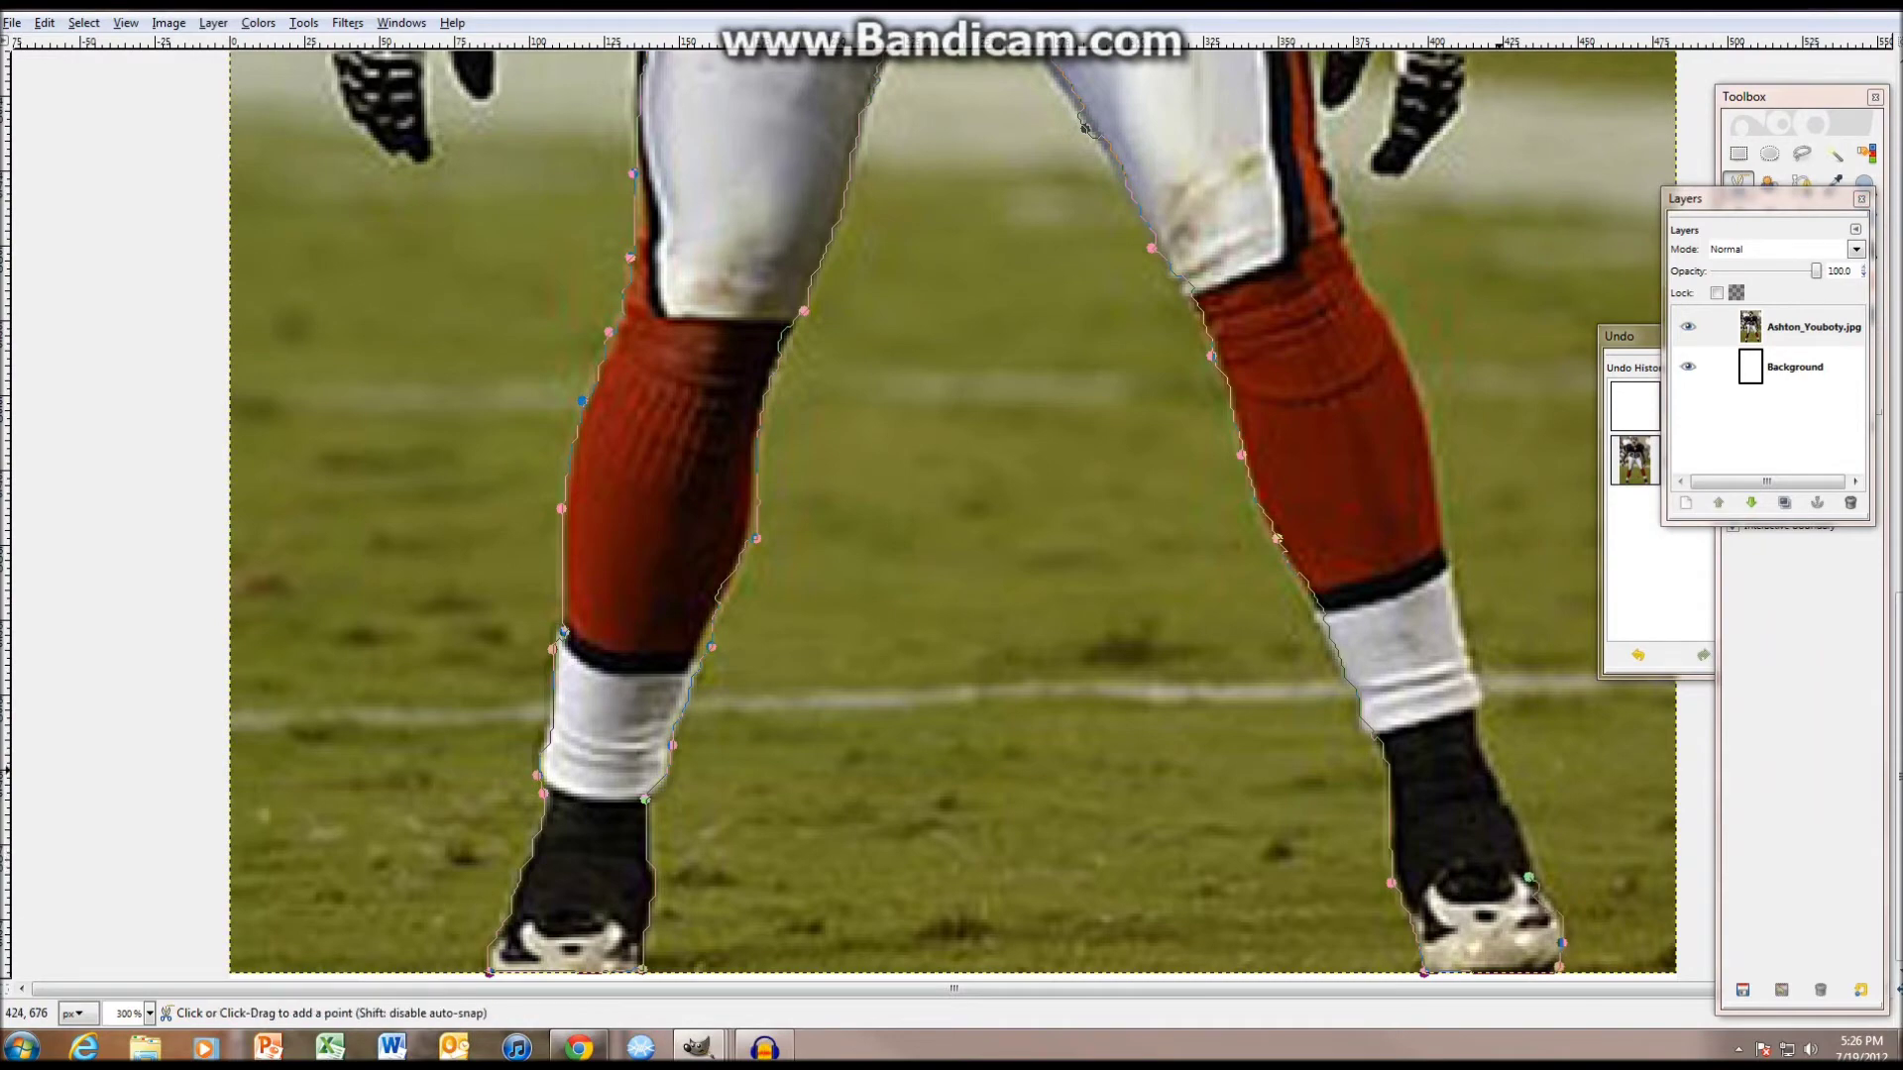
click(1491, 755)
click(1460, 610)
scroll(1318, 595, up, 5)
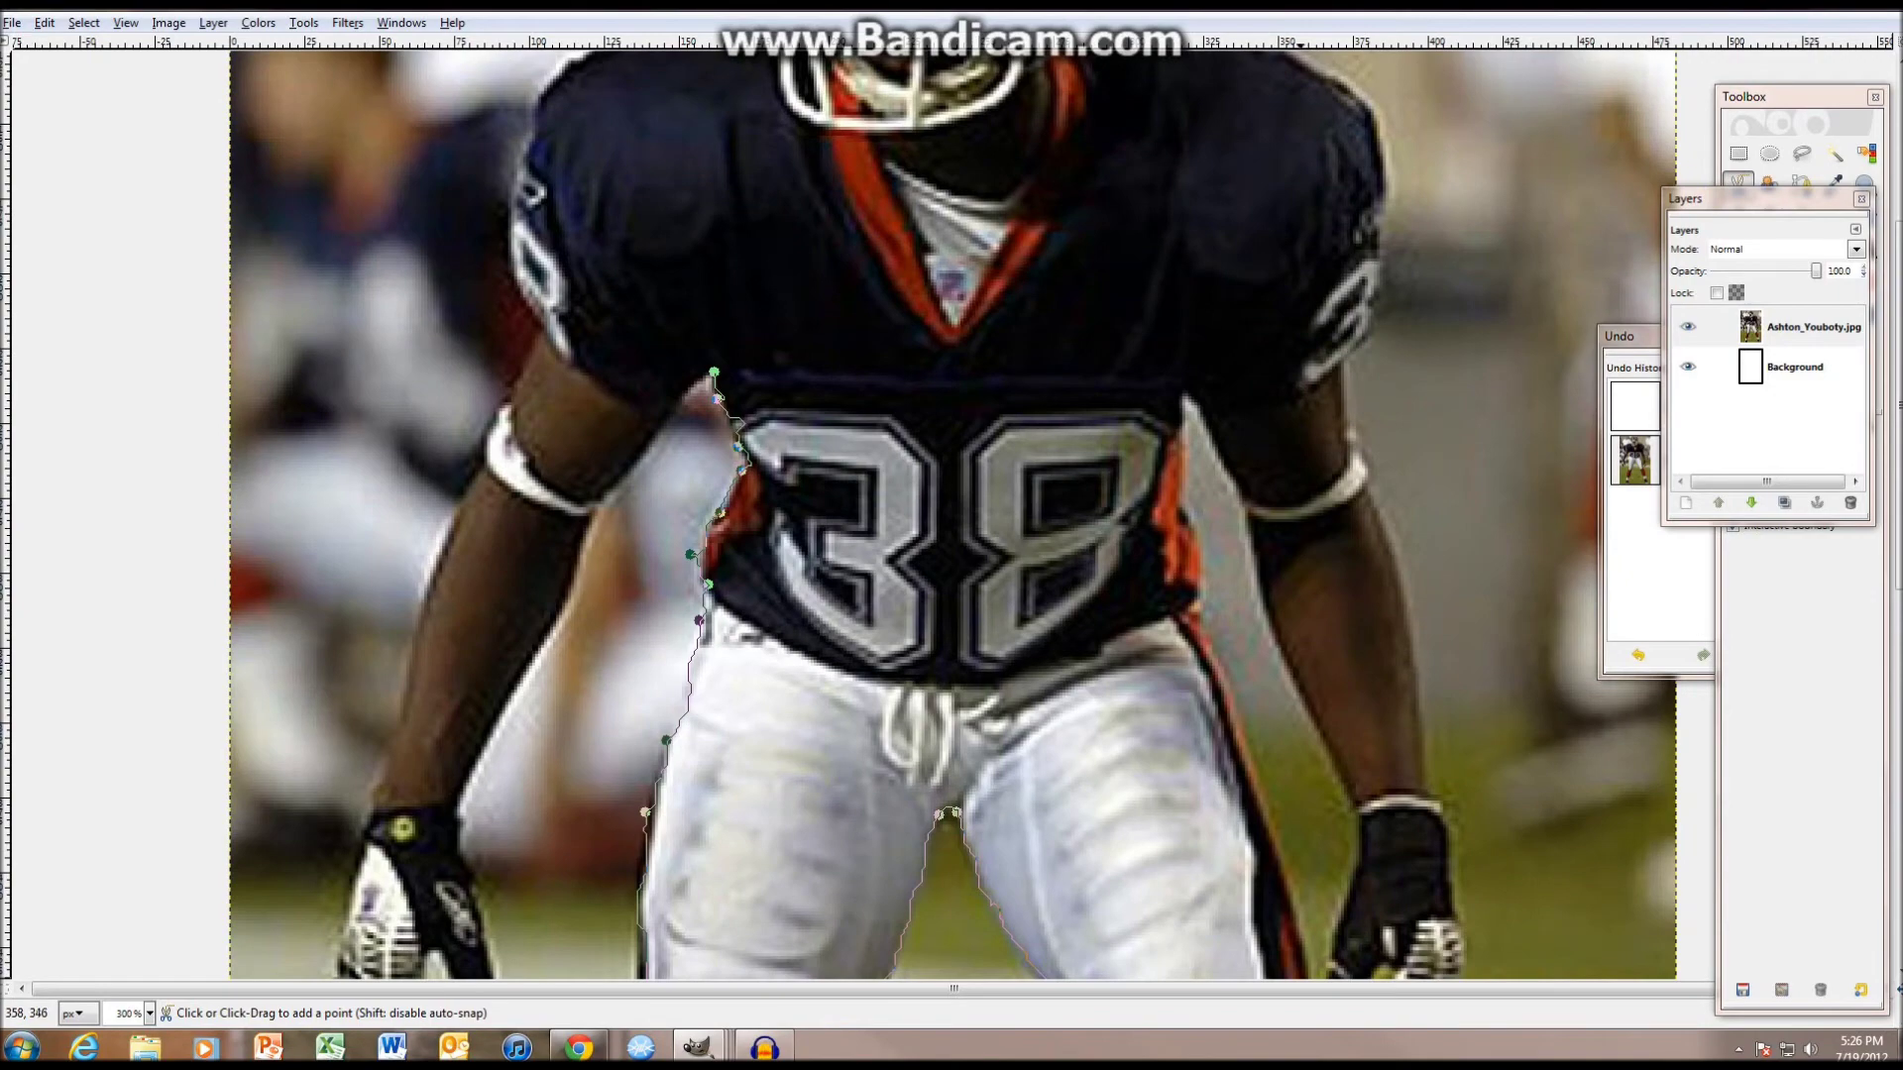
click(1286, 859)
click(1224, 642)
- Trace the scissors outline down the inner edge of the photo's right arm from the armpit to the glove
click(1239, 503)
click(1274, 611)
click(1315, 710)
click(1334, 793)
click(1345, 872)
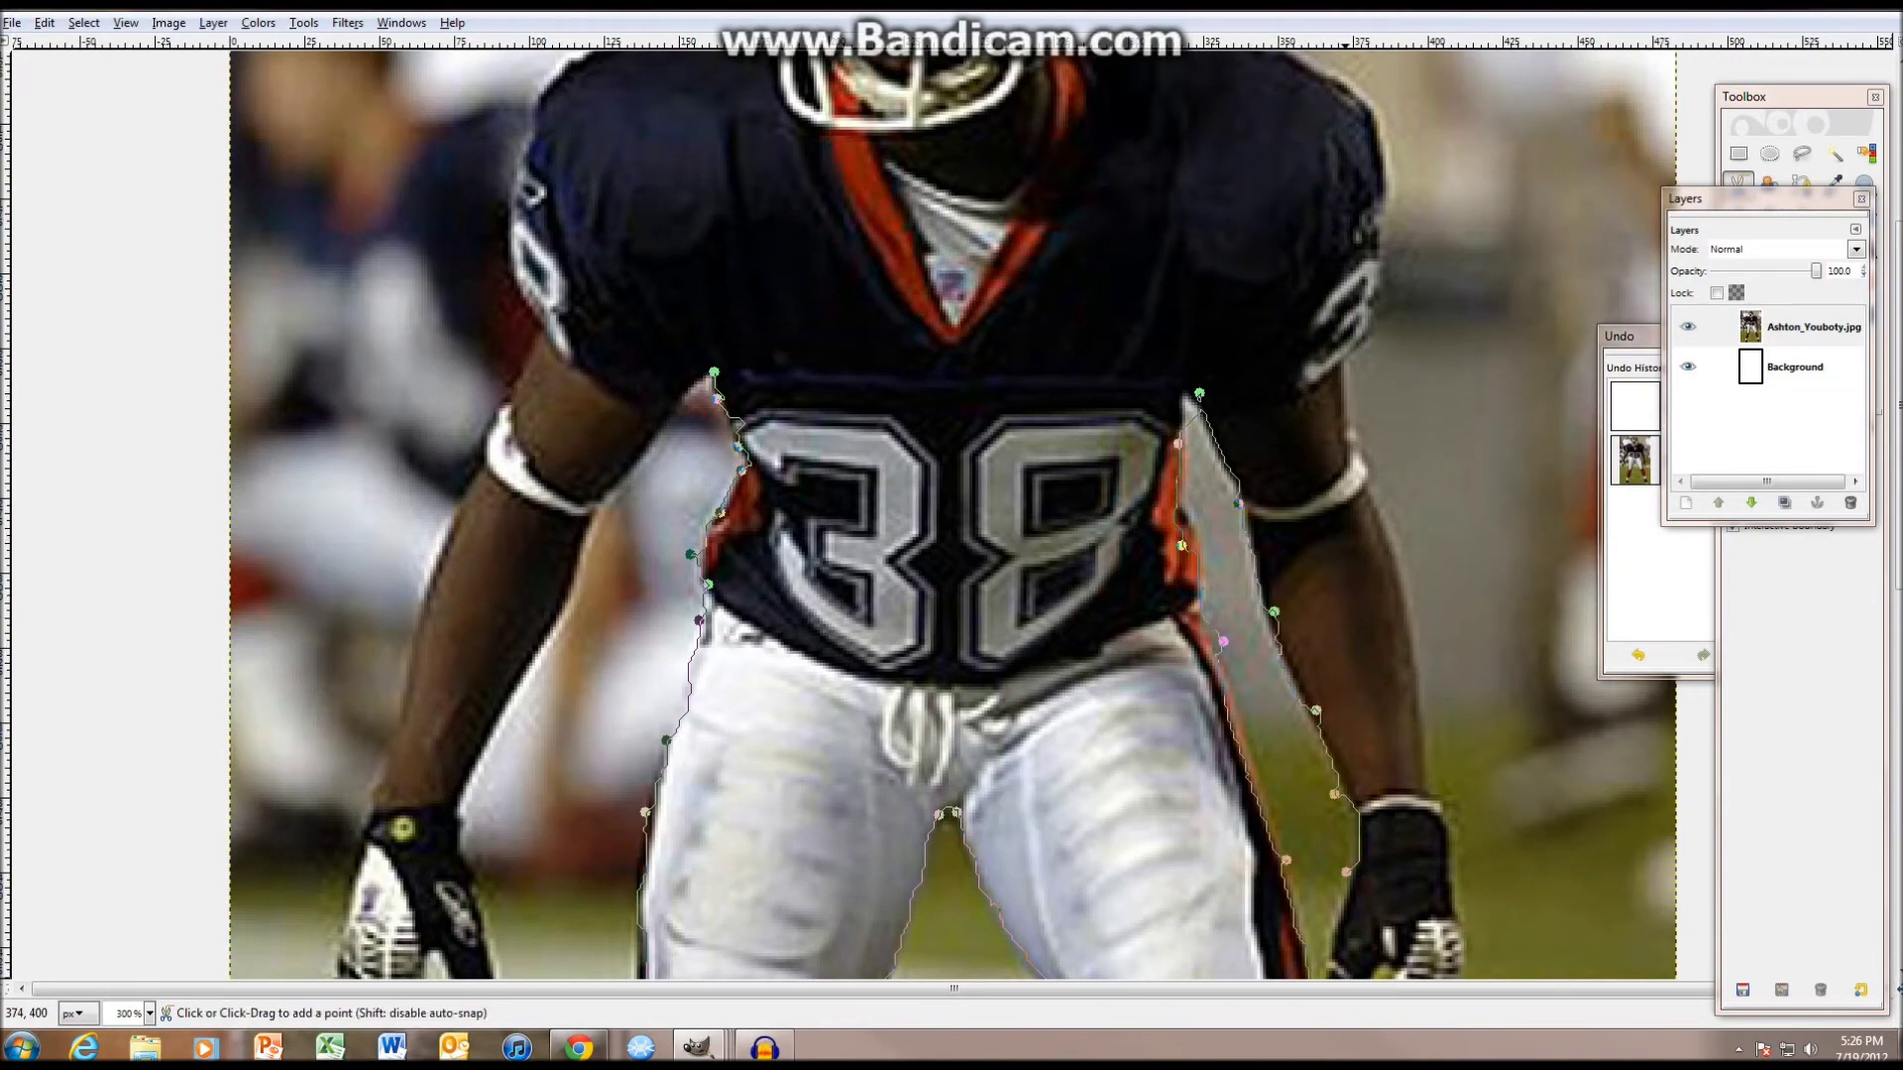
click(1322, 936)
scroll(1320, 936, down, 5)
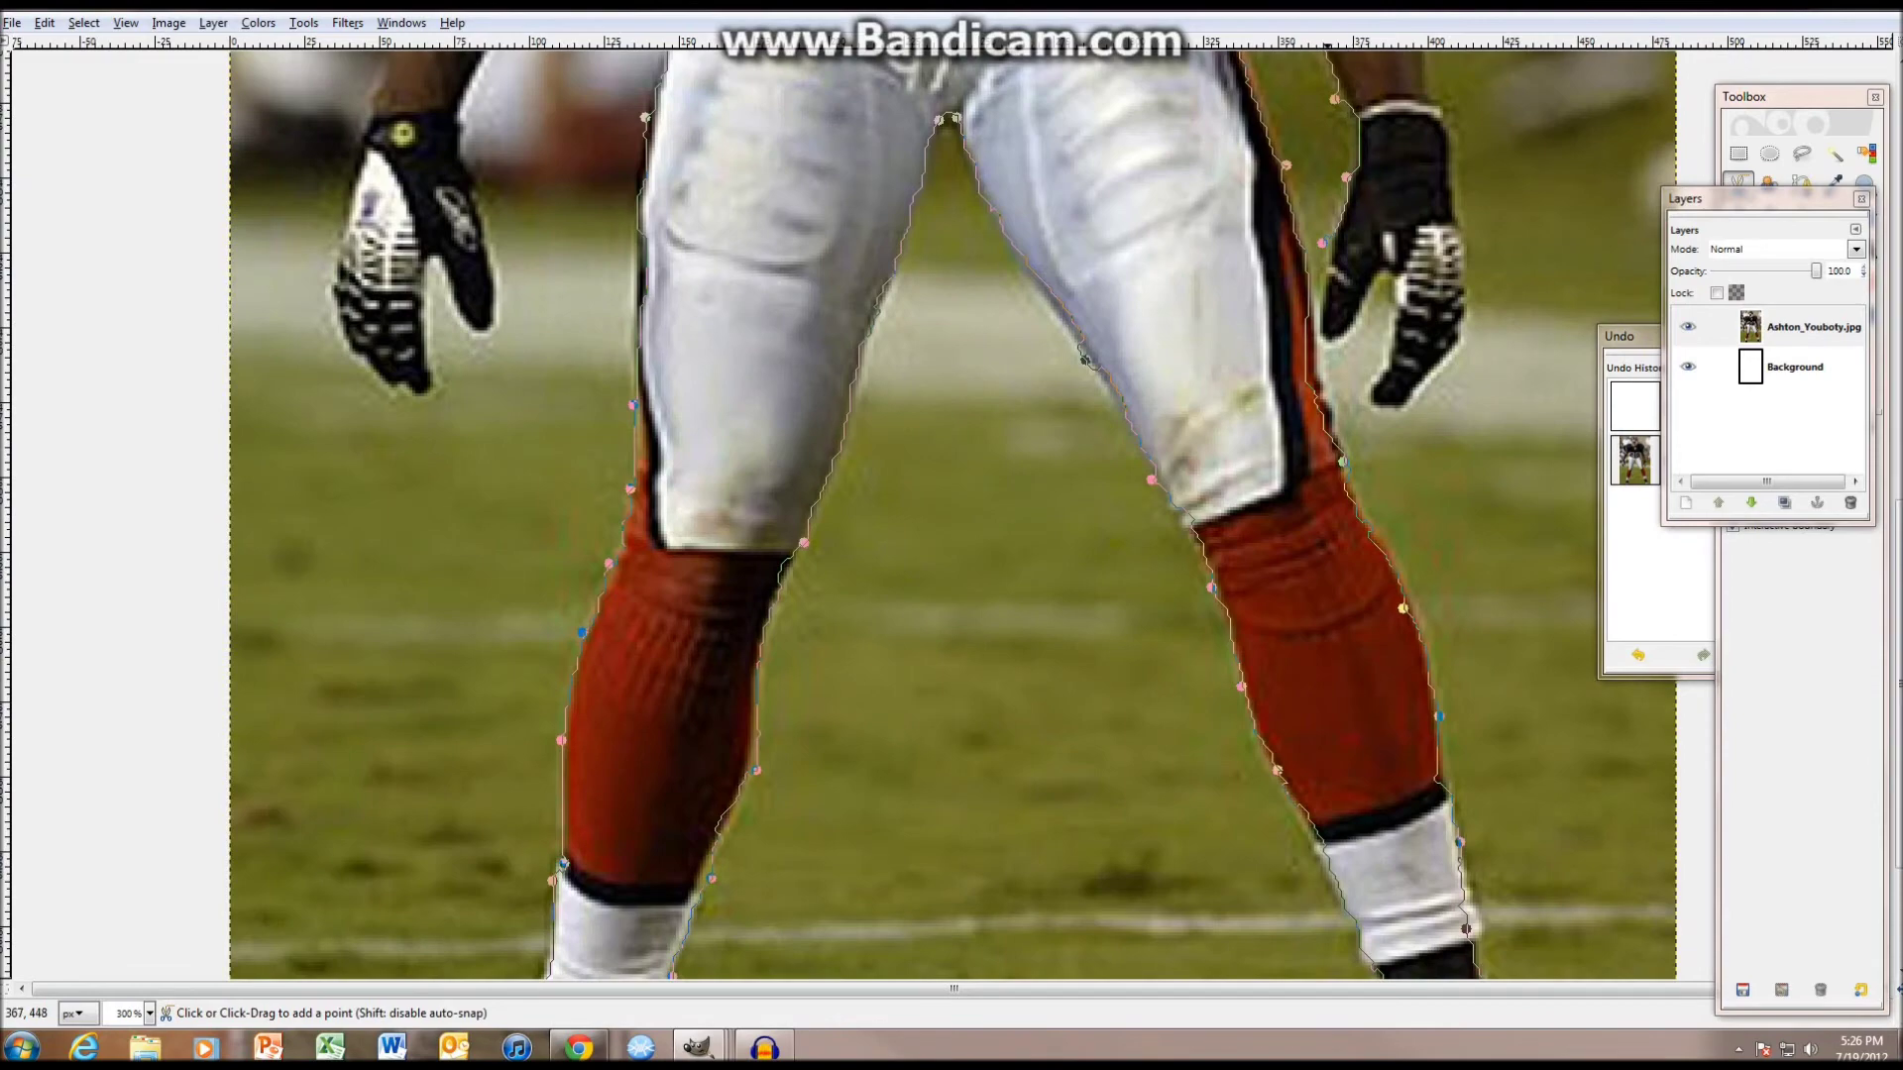
- Trace the scissors outline around the thumb and fingers of the photo's right glove
click(1323, 341)
click(1373, 310)
click(1387, 363)
click(1445, 365)
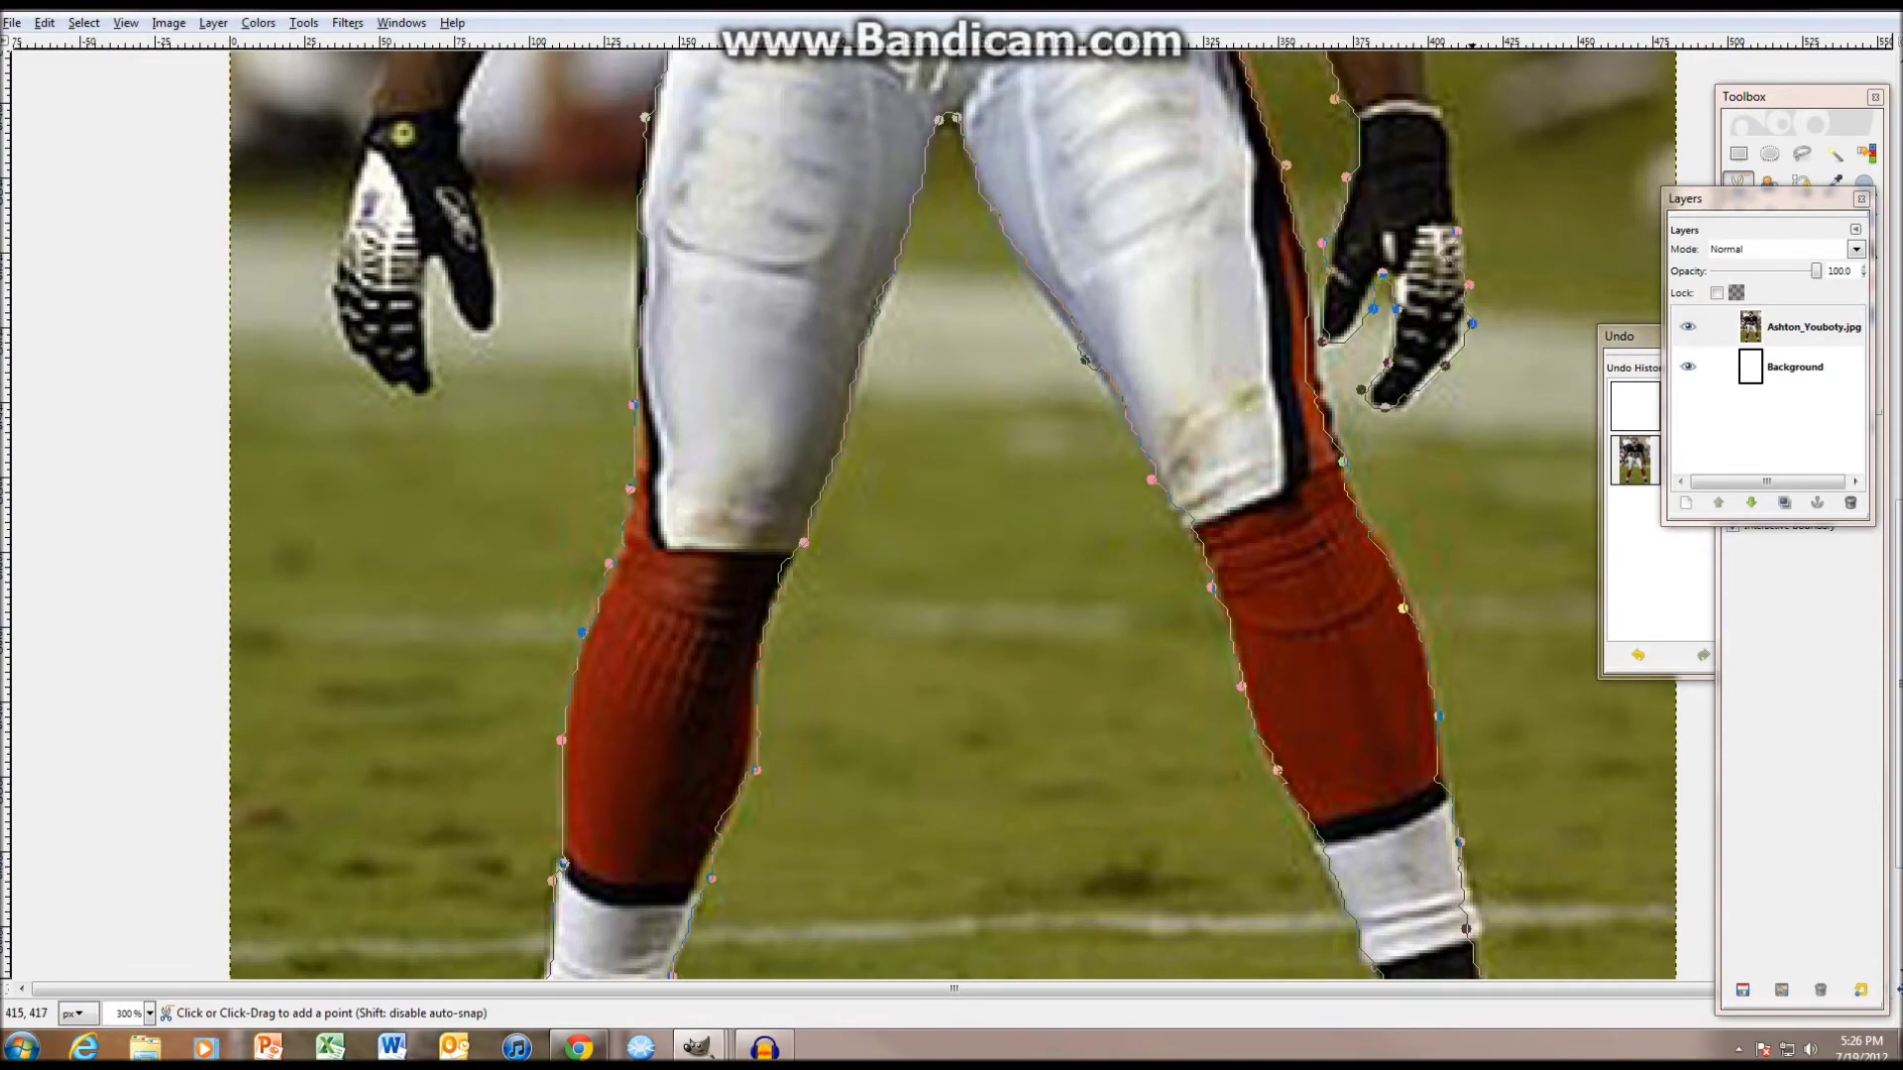
- Continue the outline up the outer edge of the photo's right arm from the glove cuff to the jersey sleeve
scroll(1396, 607, up, 5)
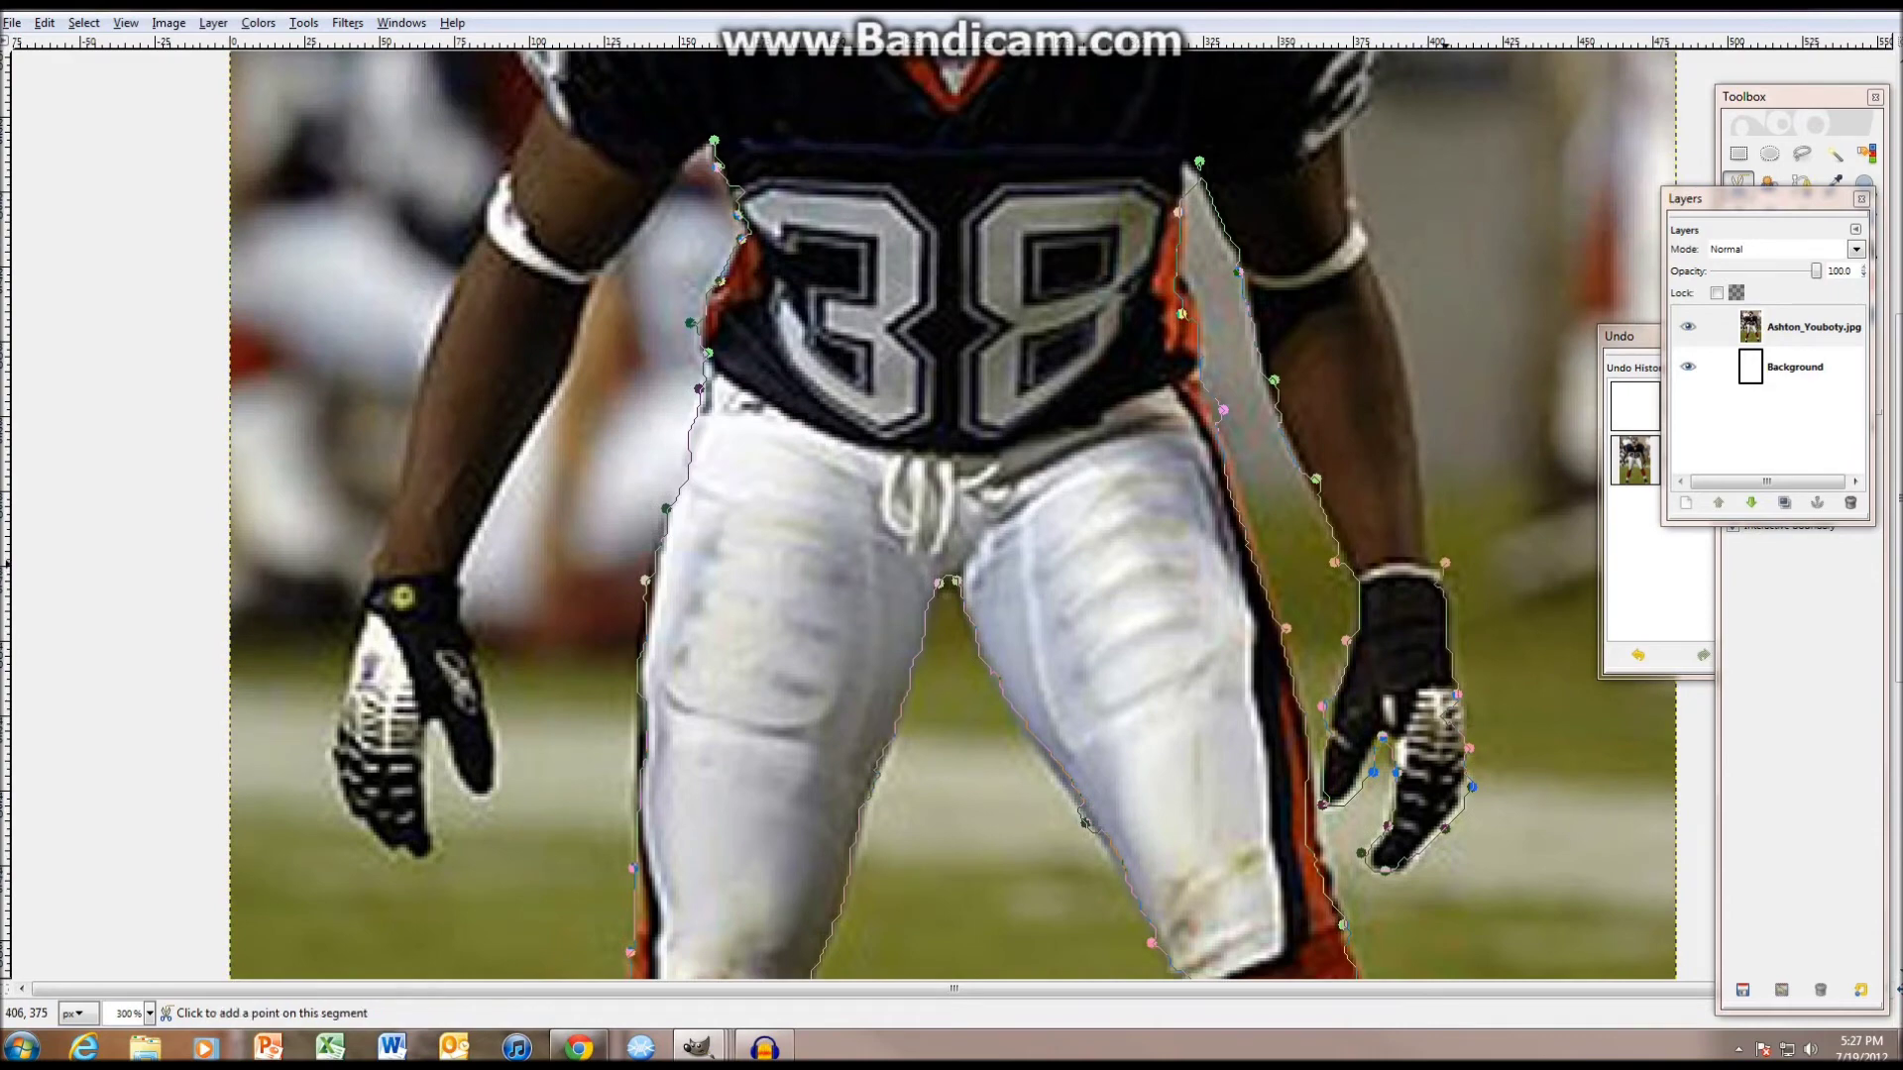
click(1424, 558)
click(1370, 249)
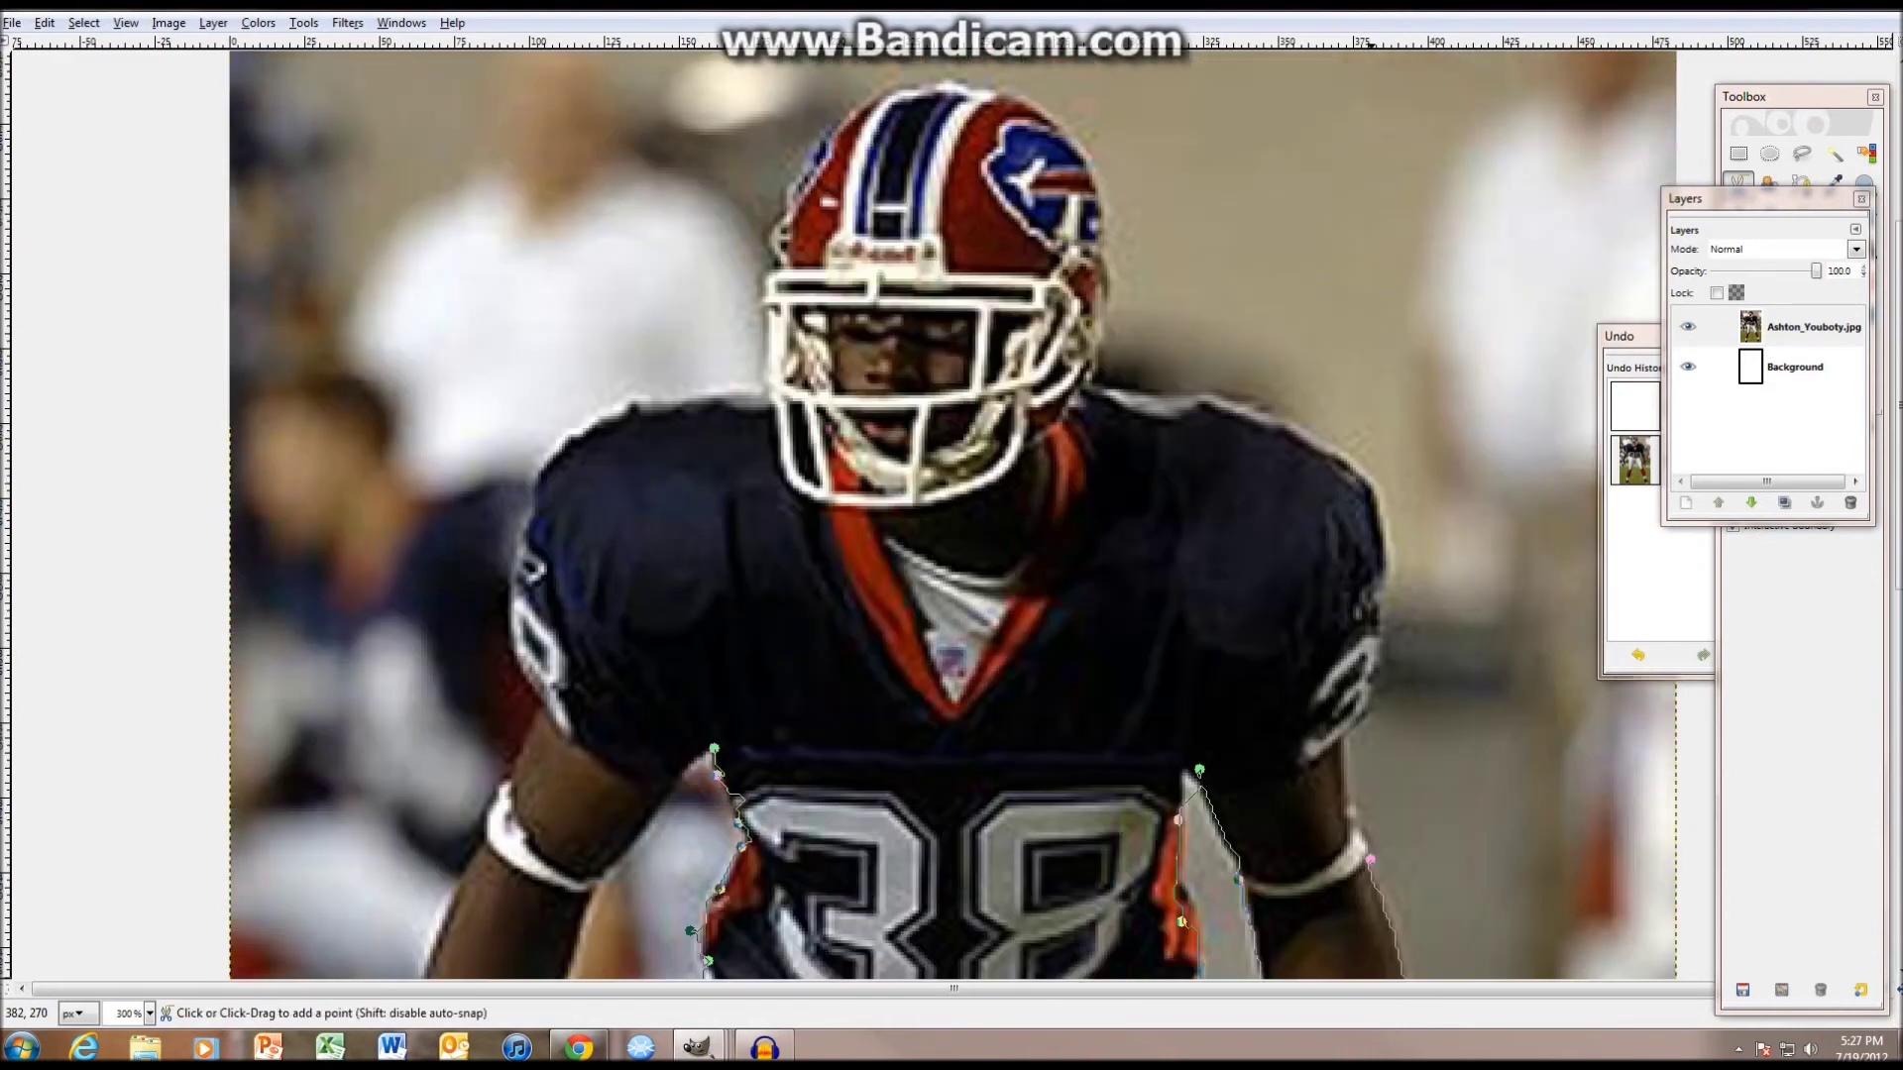
scroll(1369, 249, up, 6)
click(1340, 736)
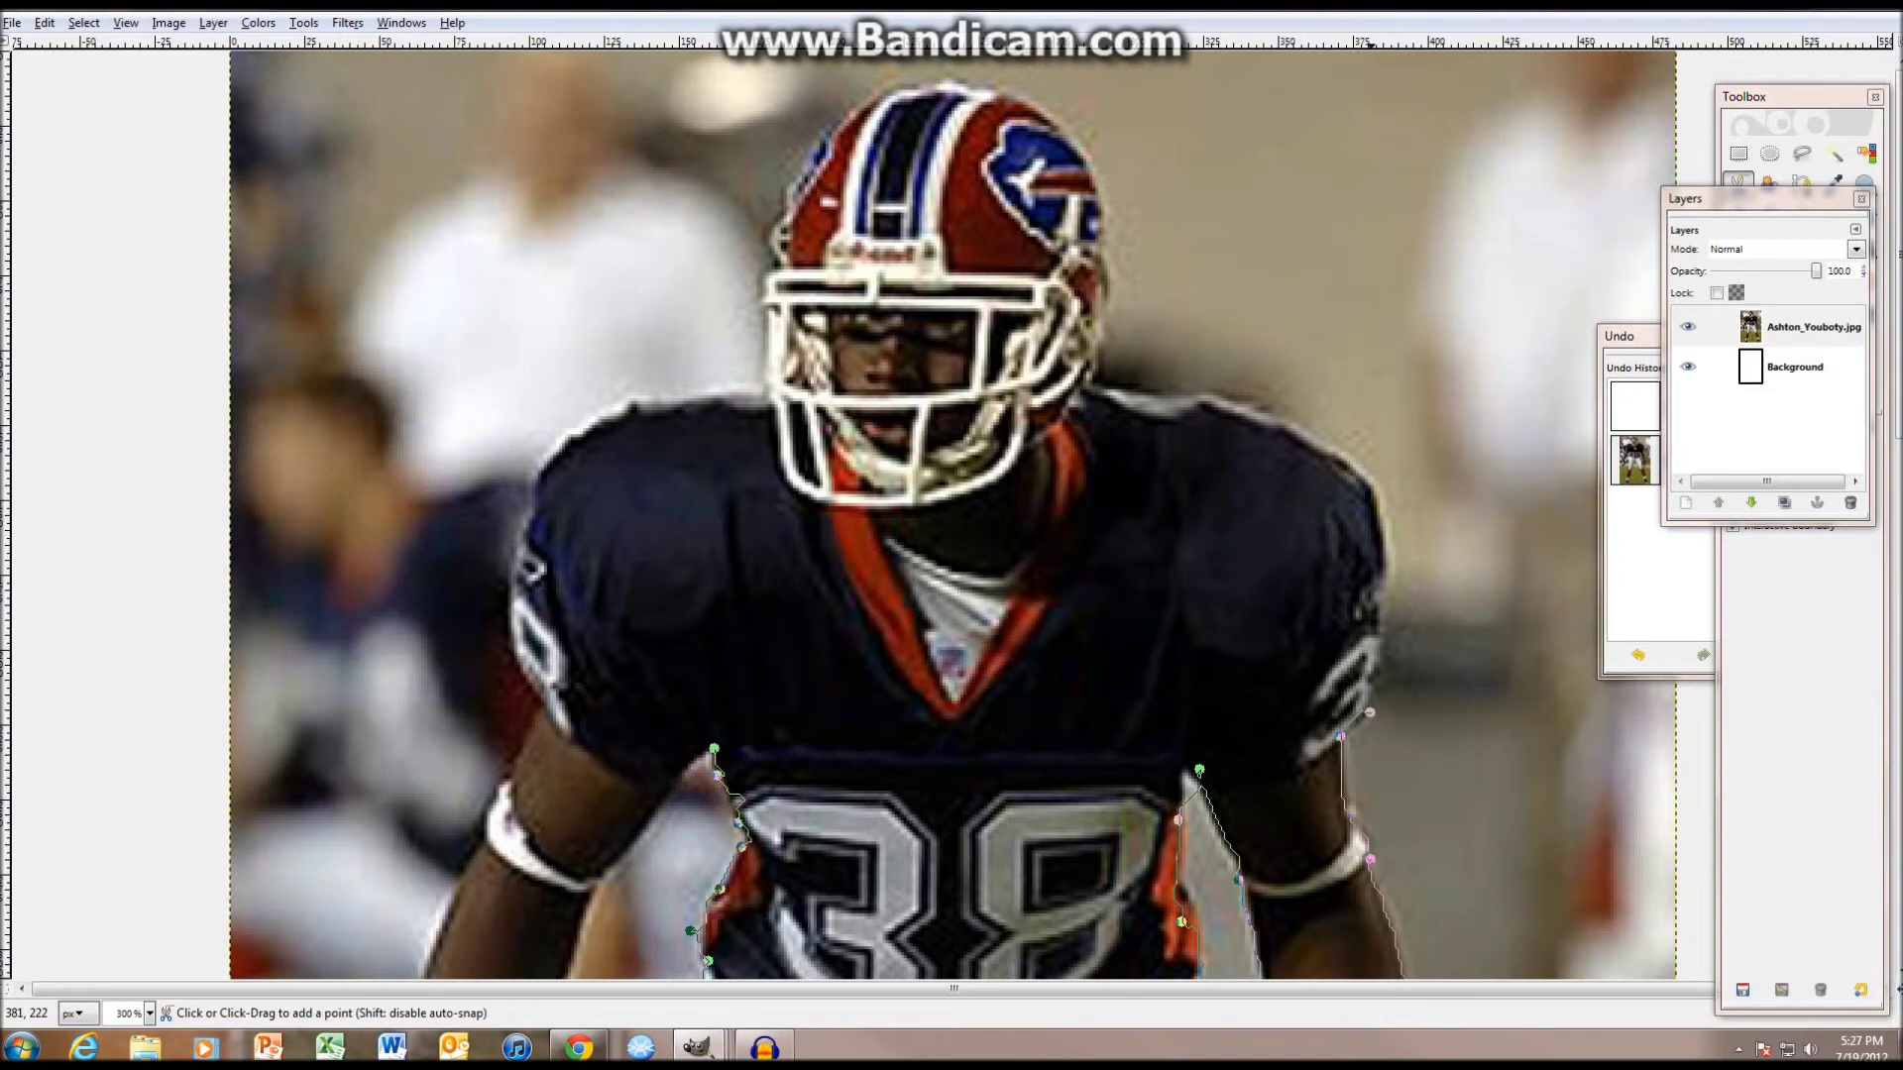
- Trace the outline up the photo's right sleeve and over the shoulder to the side of the helmet
click(1376, 628)
click(1373, 548)
click(1371, 506)
click(1355, 461)
click(1322, 455)
click(1282, 422)
click(1245, 405)
click(1201, 391)
click(1082, 317)
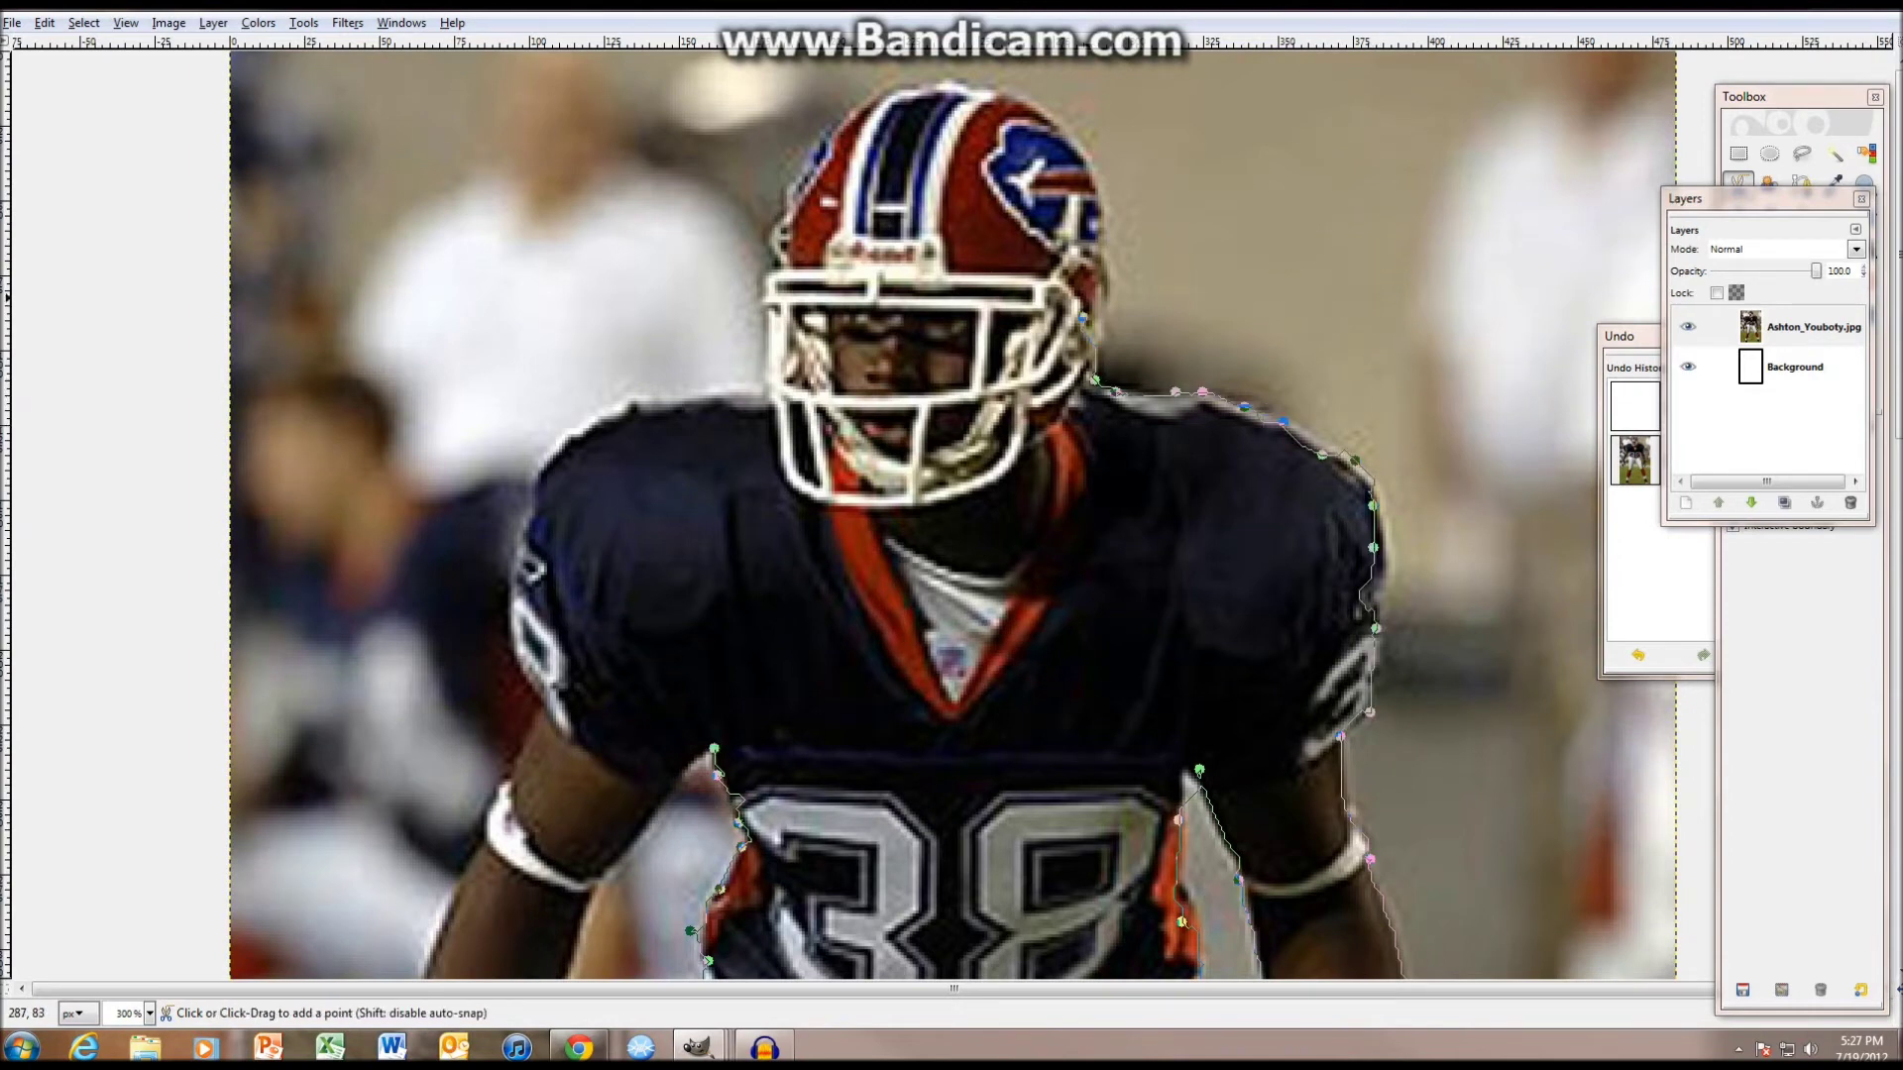
- Trace the outline up the right side of the helmet and over its crown to the upper left side
click(1100, 226)
click(1080, 146)
click(1043, 122)
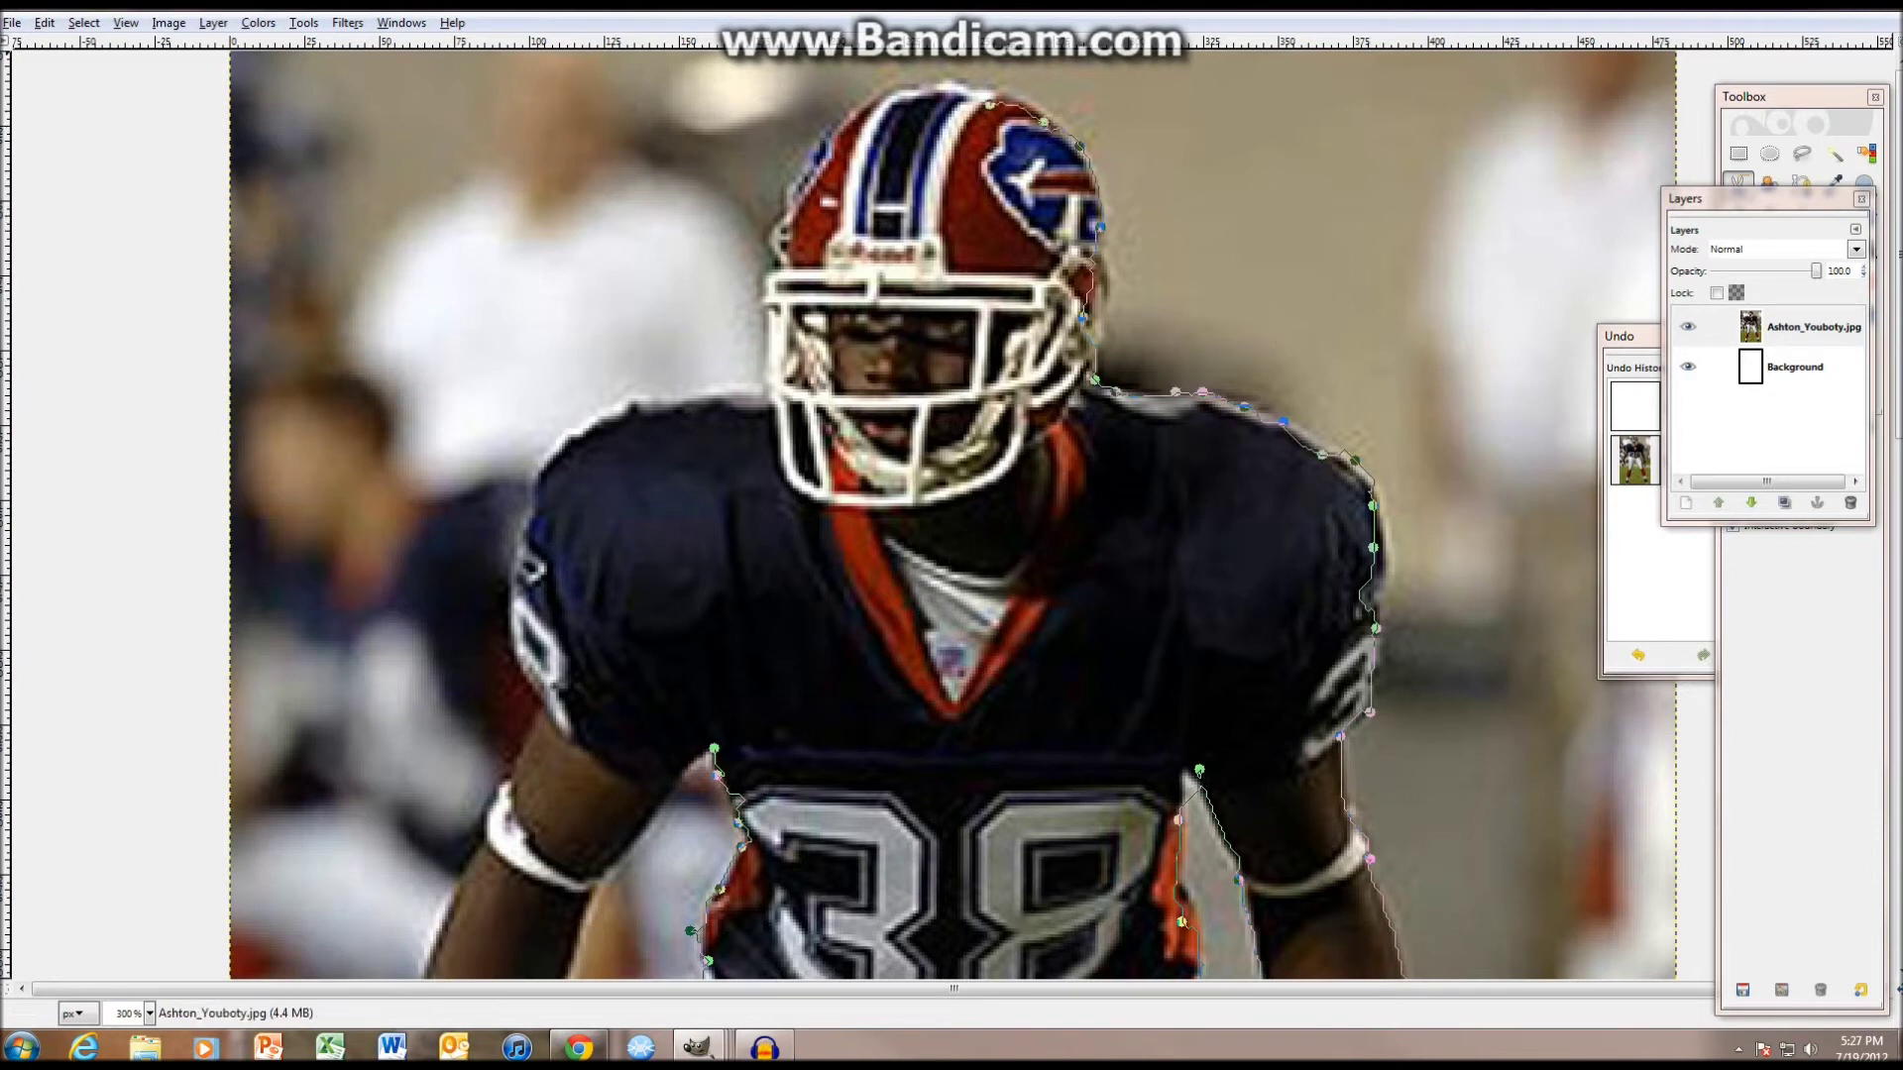
click(989, 104)
click(933, 98)
click(894, 95)
click(872, 100)
click(832, 130)
click(820, 154)
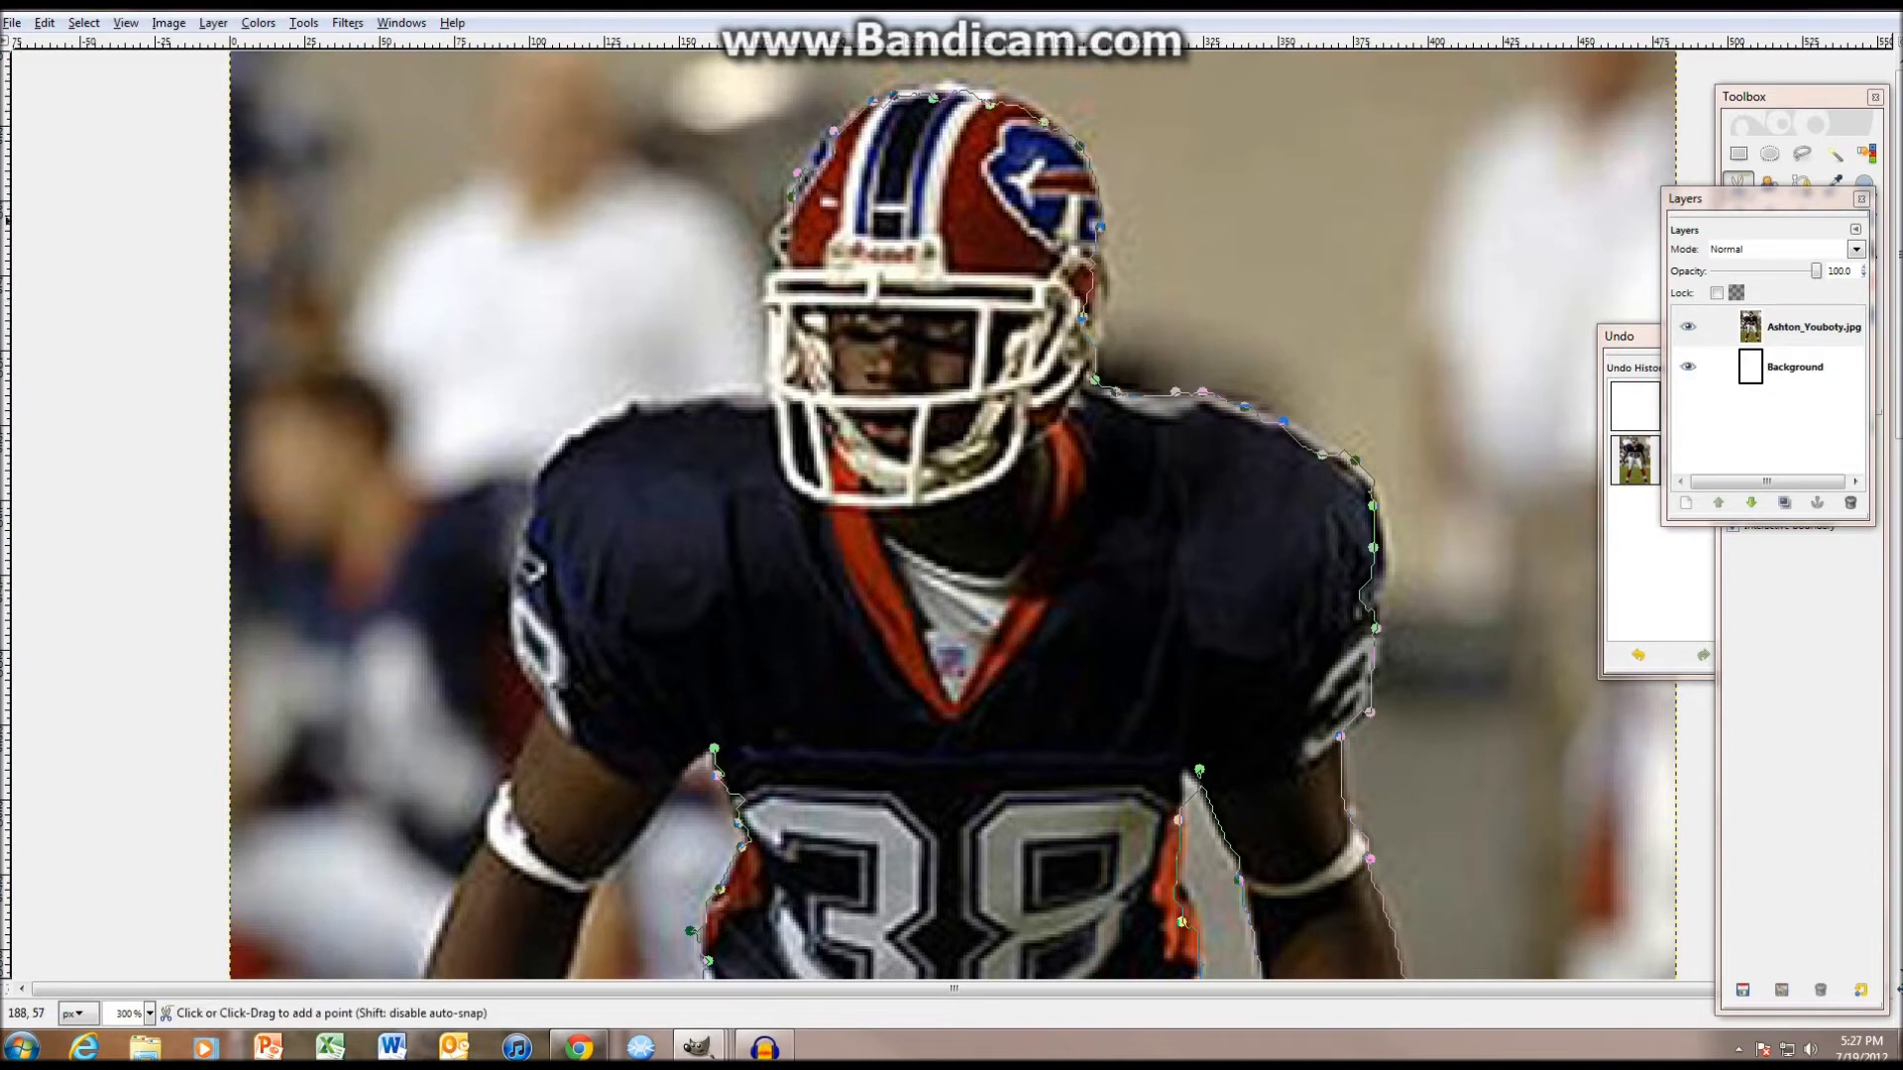
- Continue the outline down the helmet's left side and facemask and across the photo's left shoulder
click(774, 268)
click(756, 320)
click(762, 391)
click(651, 400)
click(589, 418)
click(540, 462)
click(533, 490)
click(504, 553)
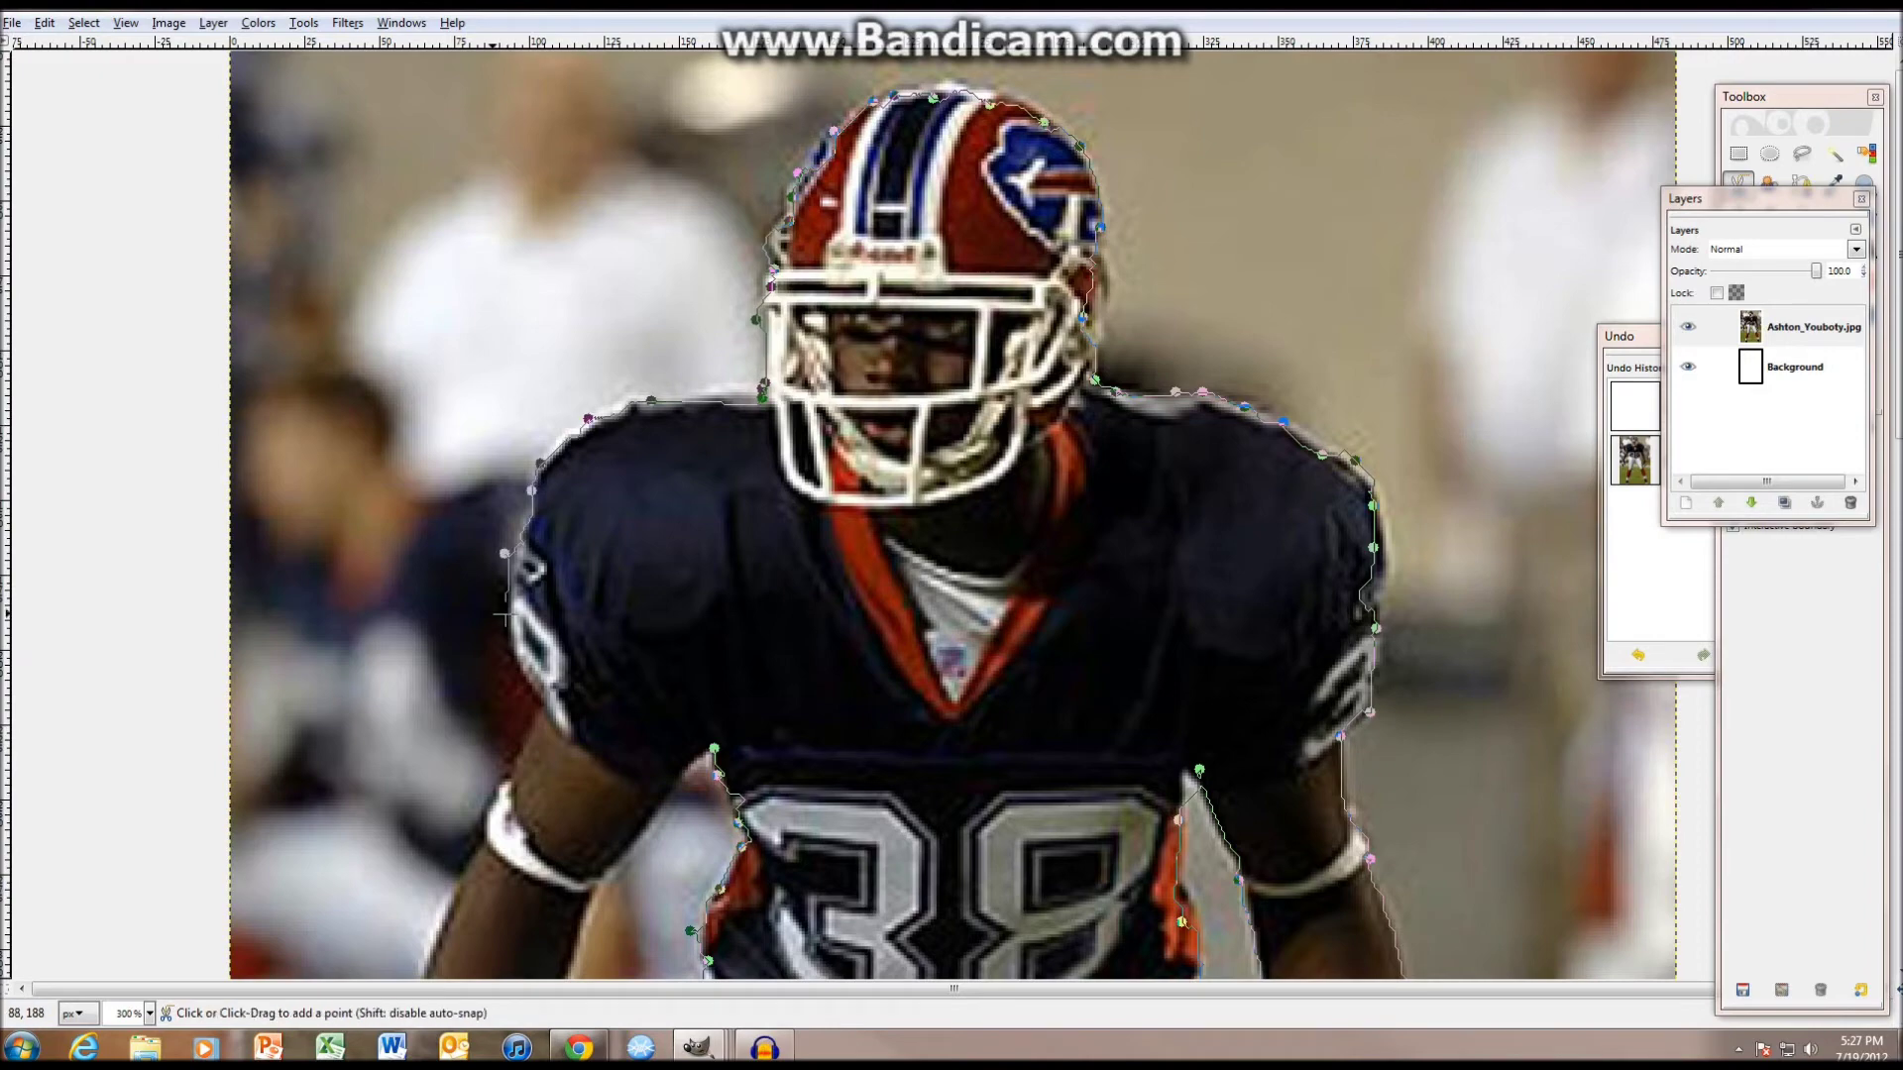
- Trace the outline down the photo's left sleeve and outer arm to the fingertips of the glove
click(540, 707)
click(540, 718)
scroll(540, 718, down, 5)
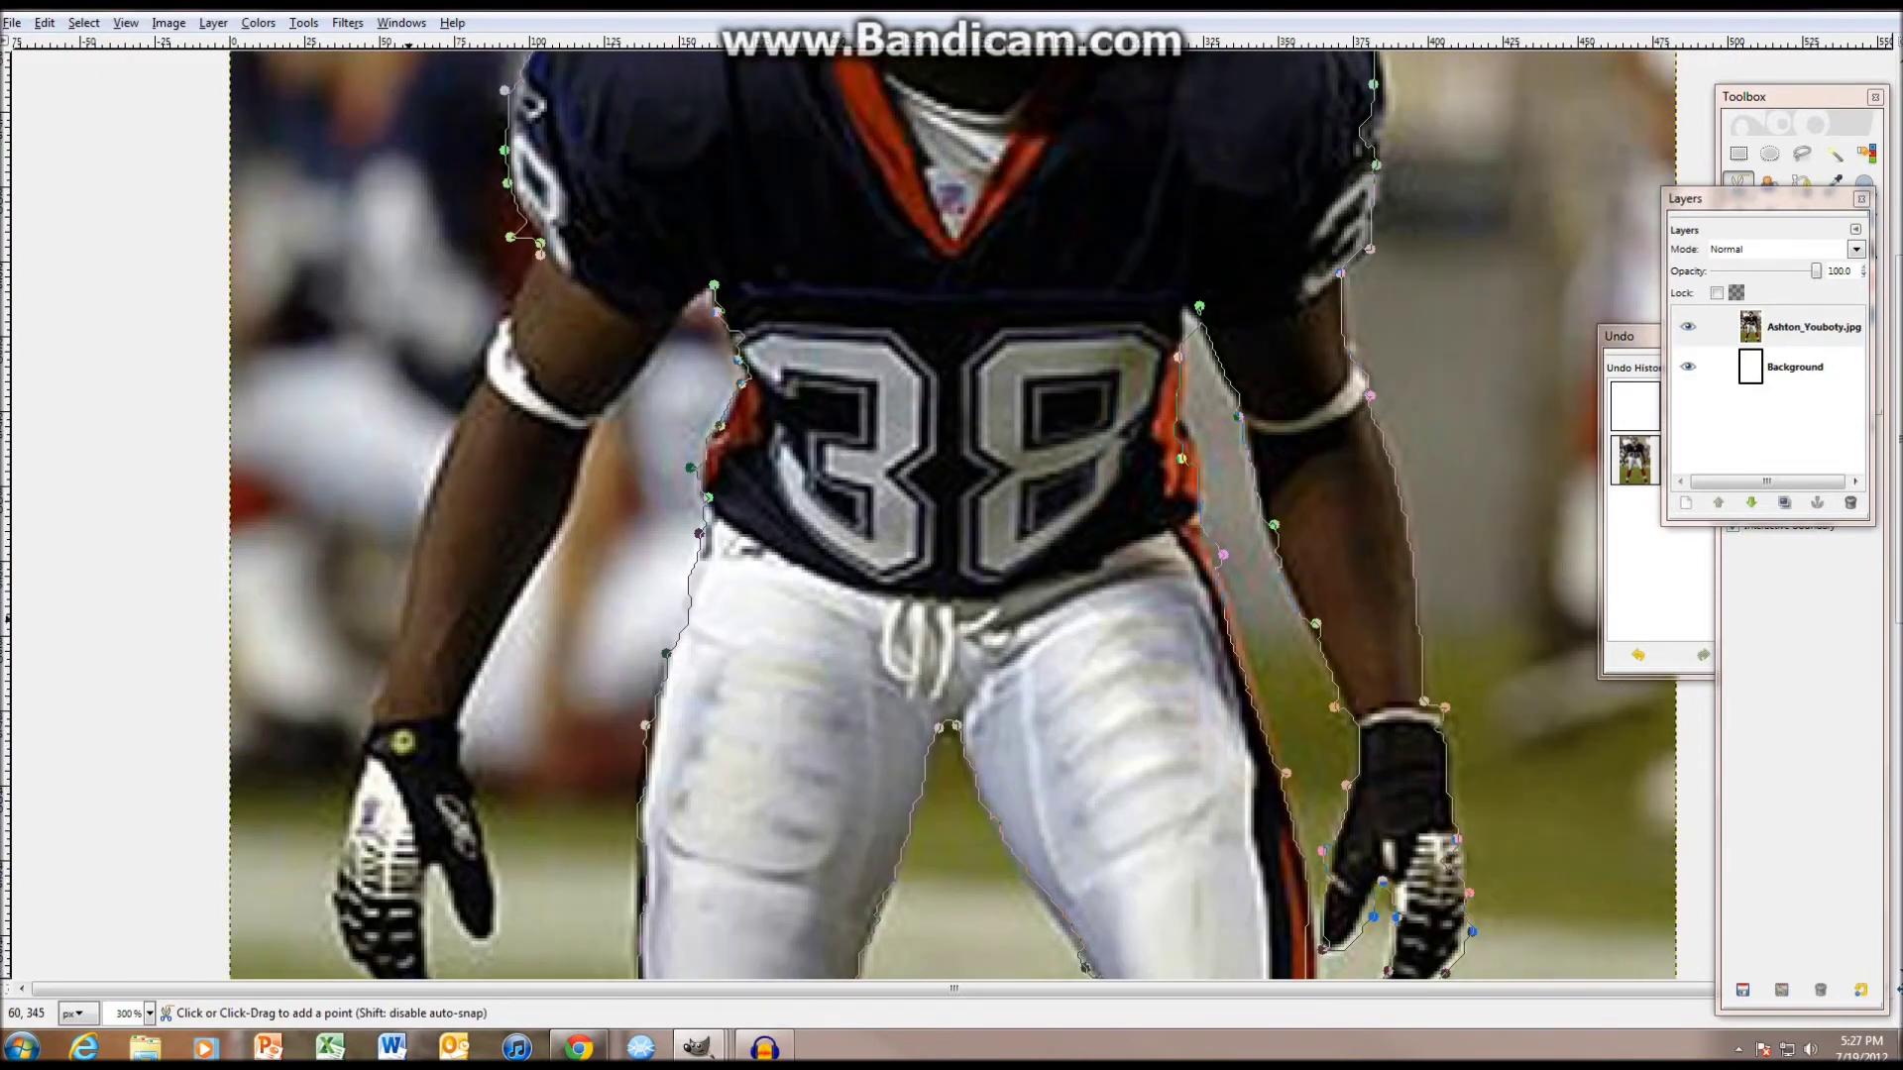
click(399, 616)
click(351, 745)
click(324, 854)
click(318, 961)
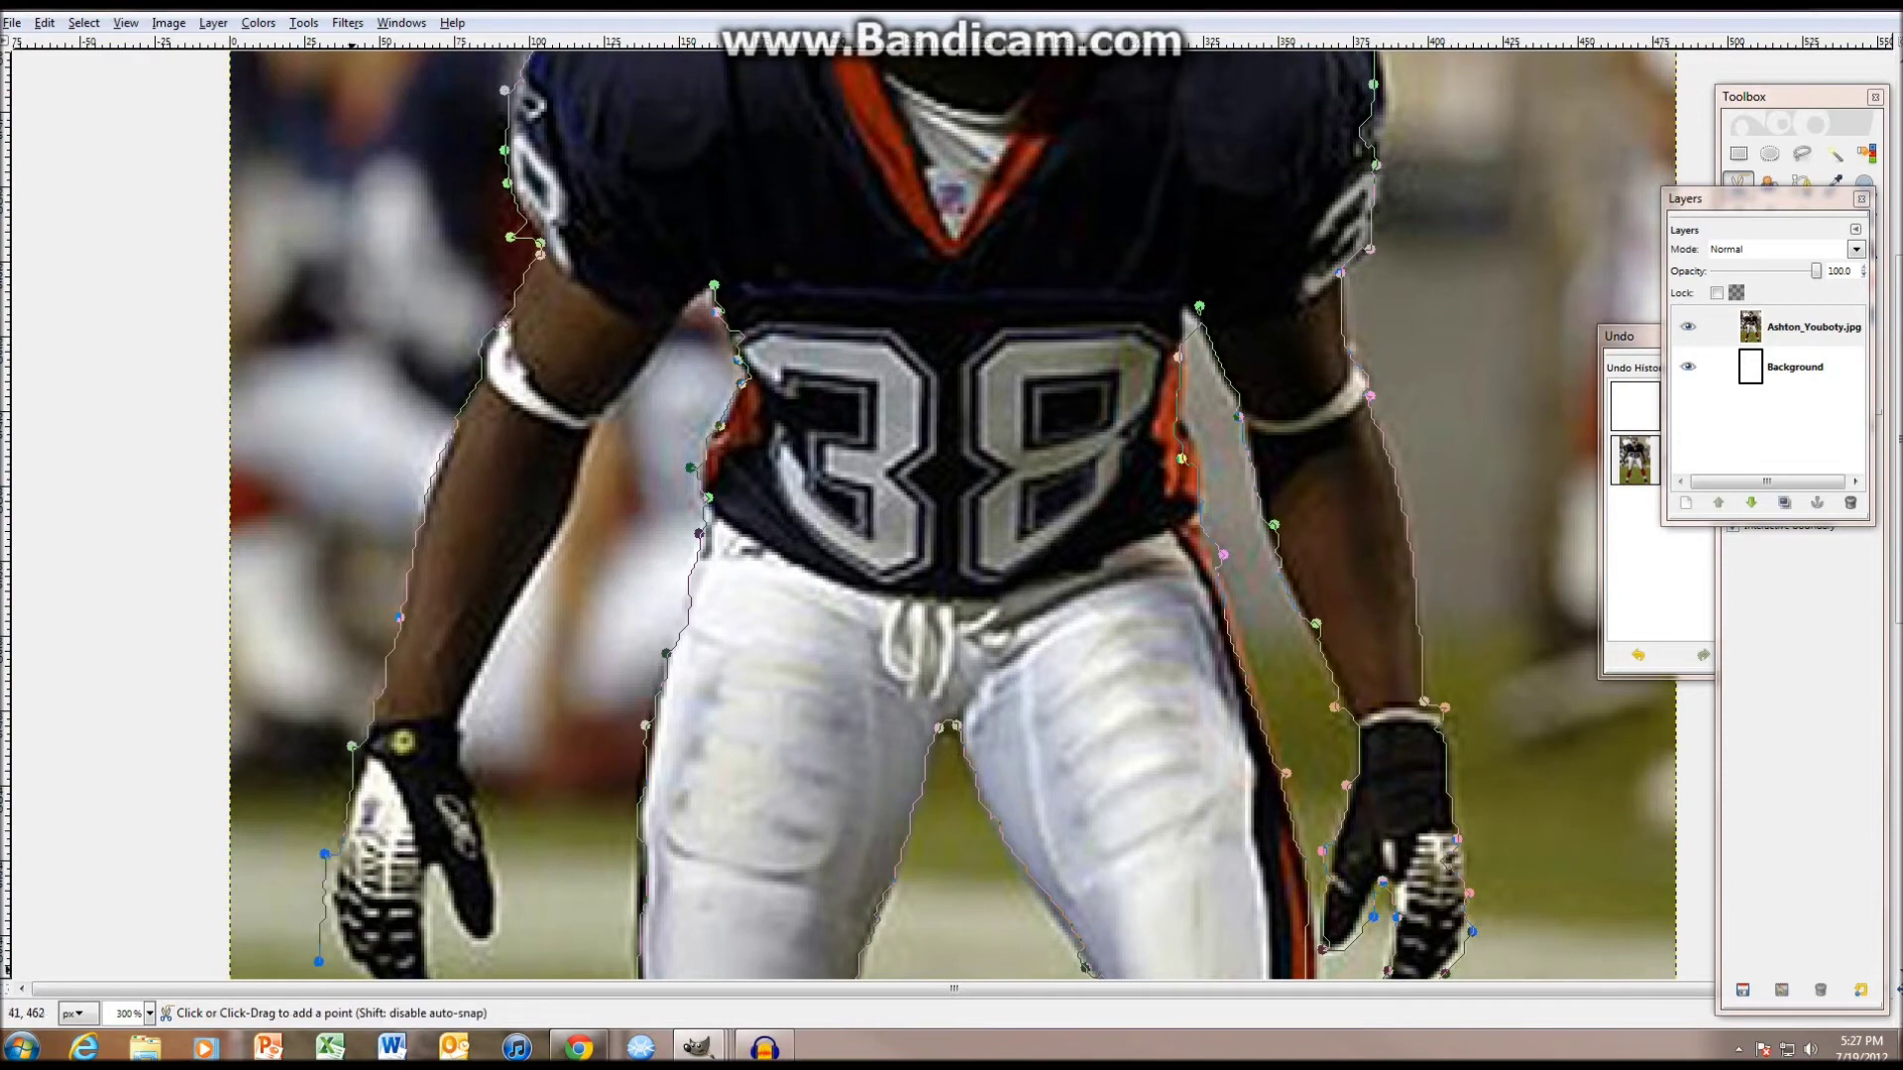
scroll(952, 514, down, 5)
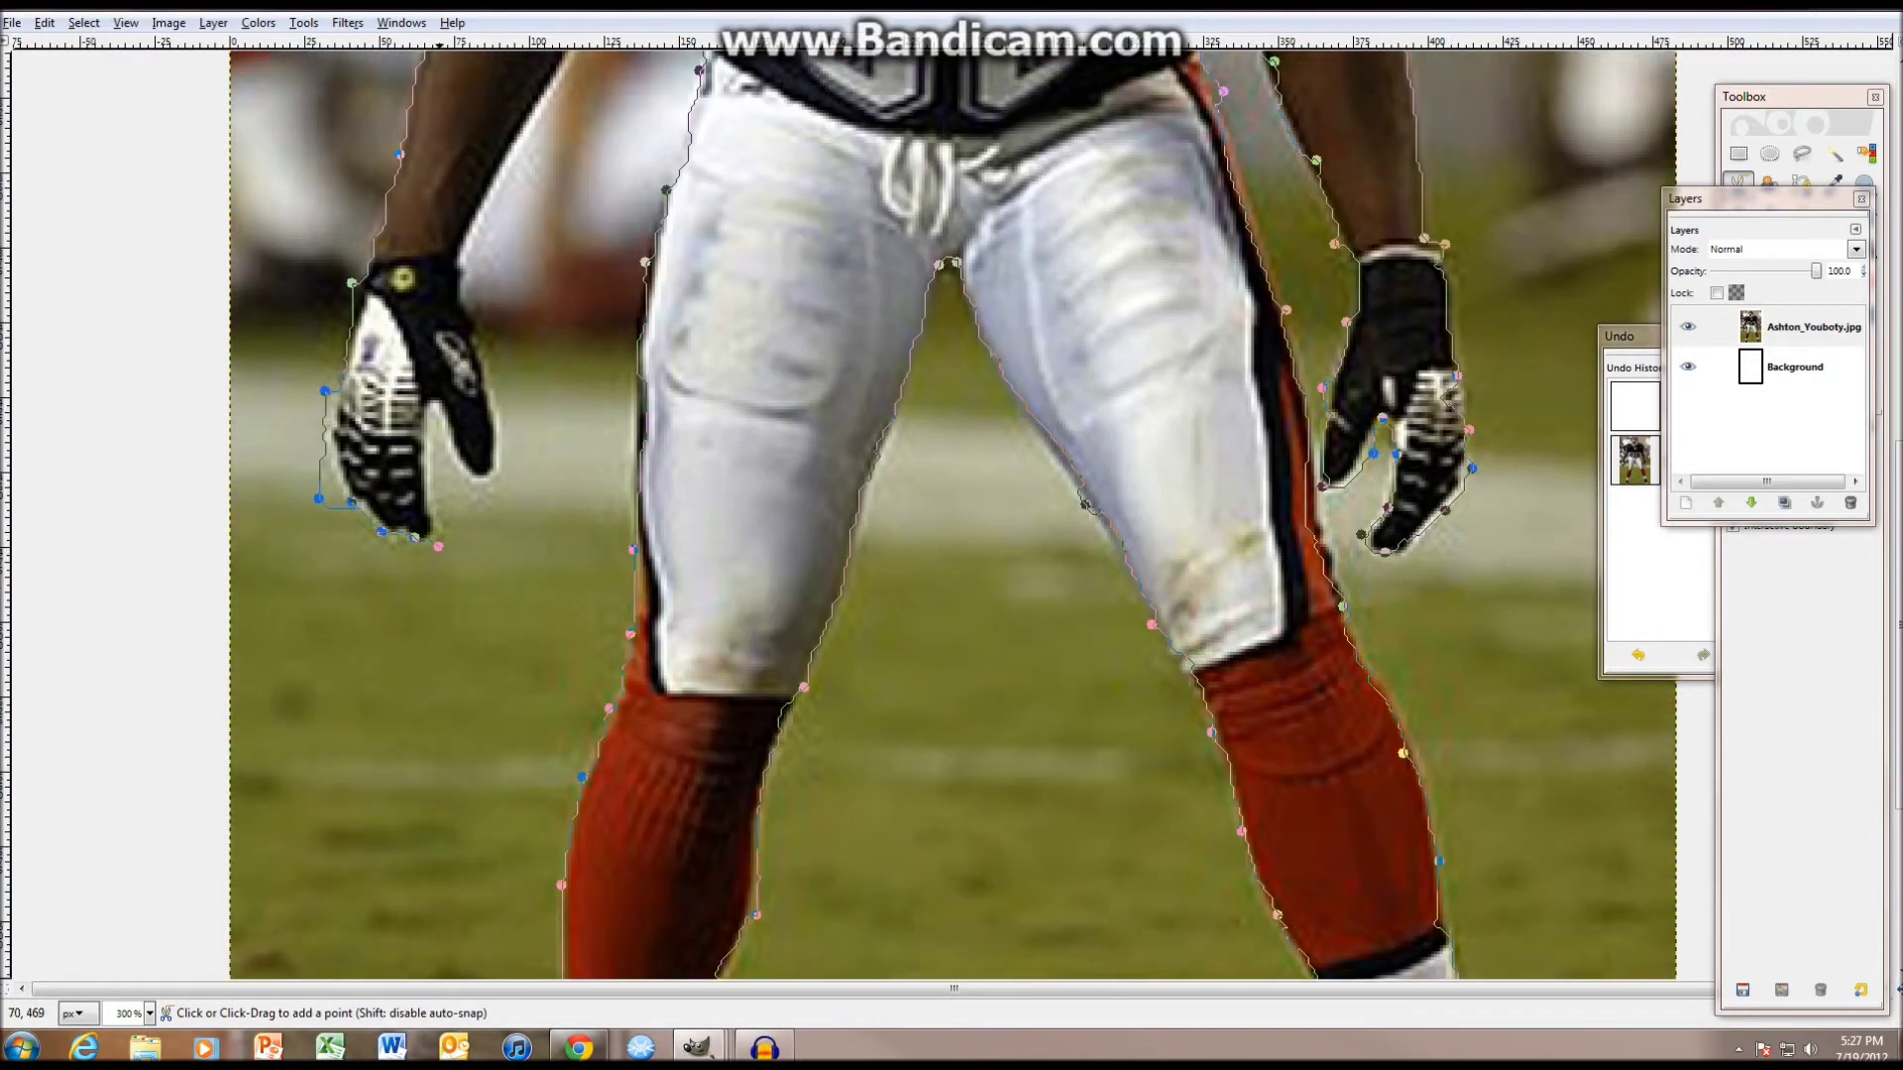
- Trace the outline around the left glove's inner fingers and thumb and up to the inner forearm
click(429, 460)
click(447, 368)
click(470, 460)
click(493, 474)
click(469, 349)
click(471, 238)
click(486, 205)
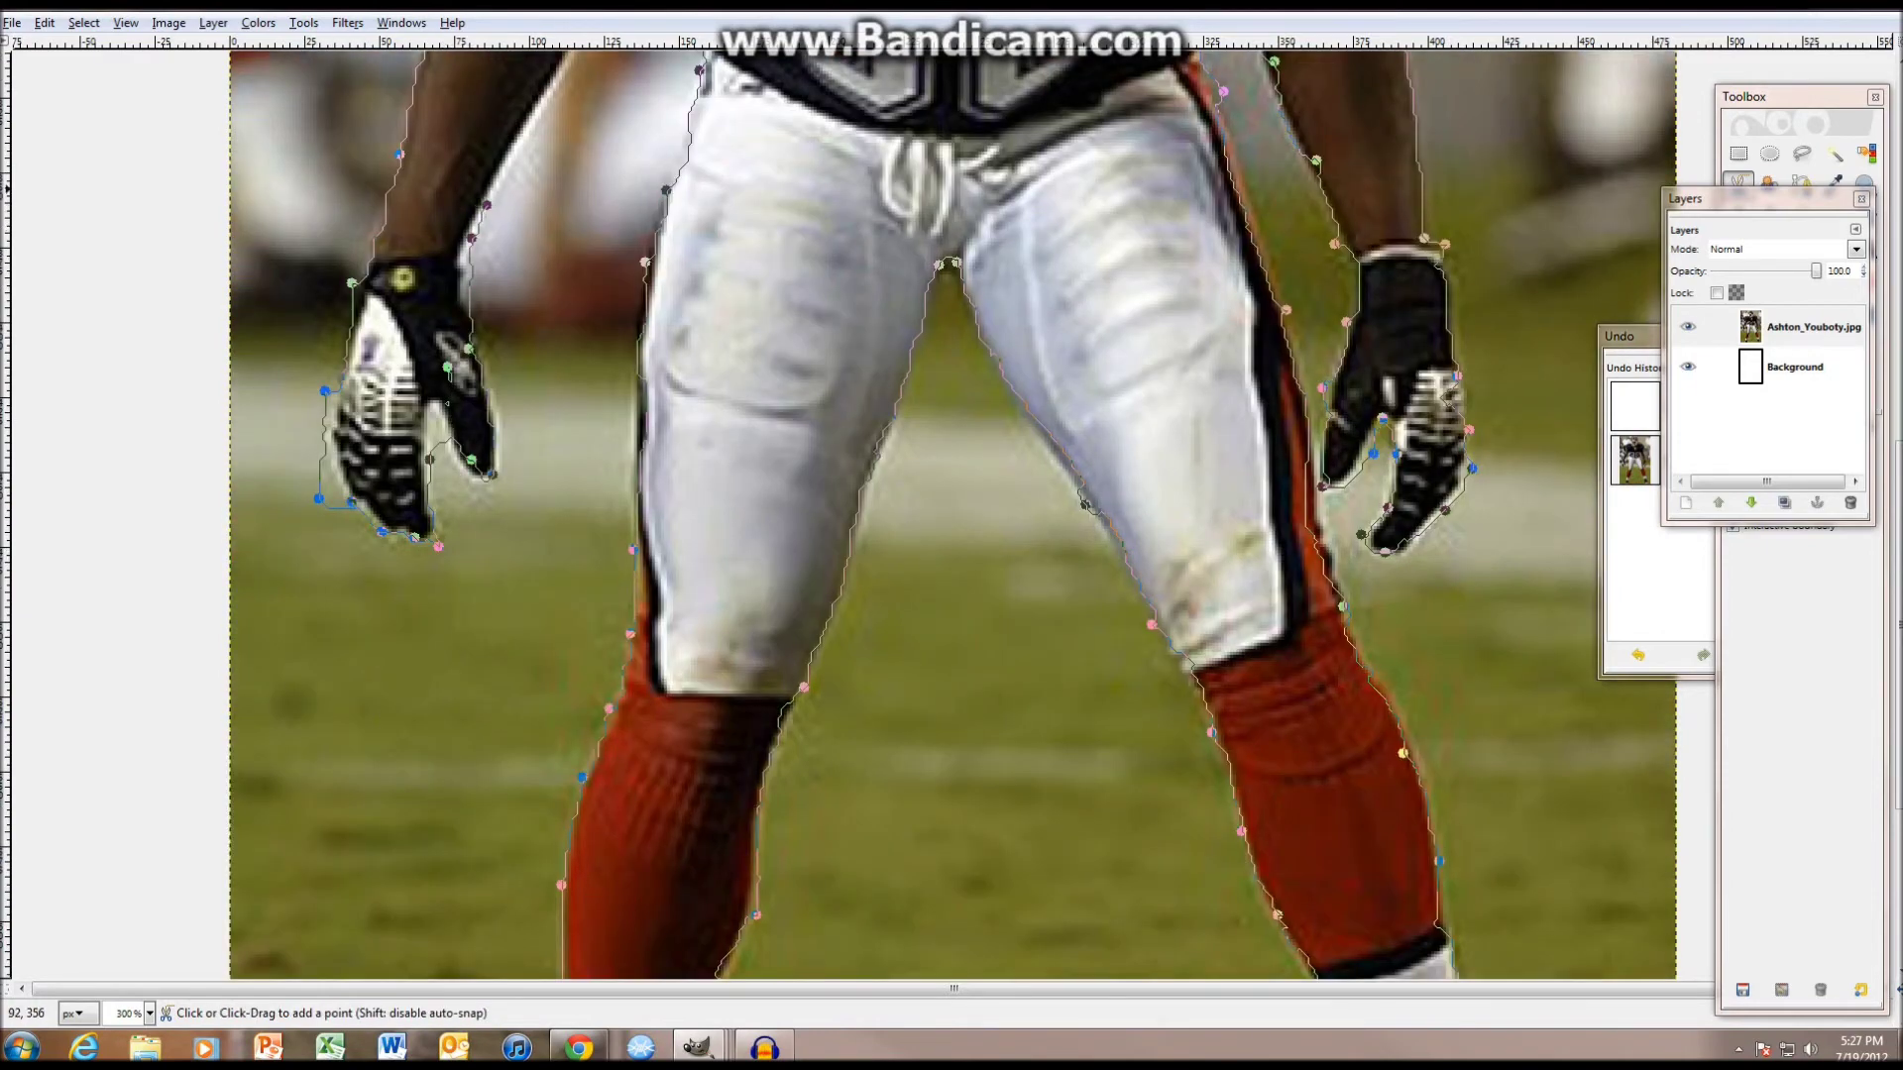
- Close the scissors outline at its starting point under the left armpit and convert it to a selection
scroll(664, 801, up, 10)
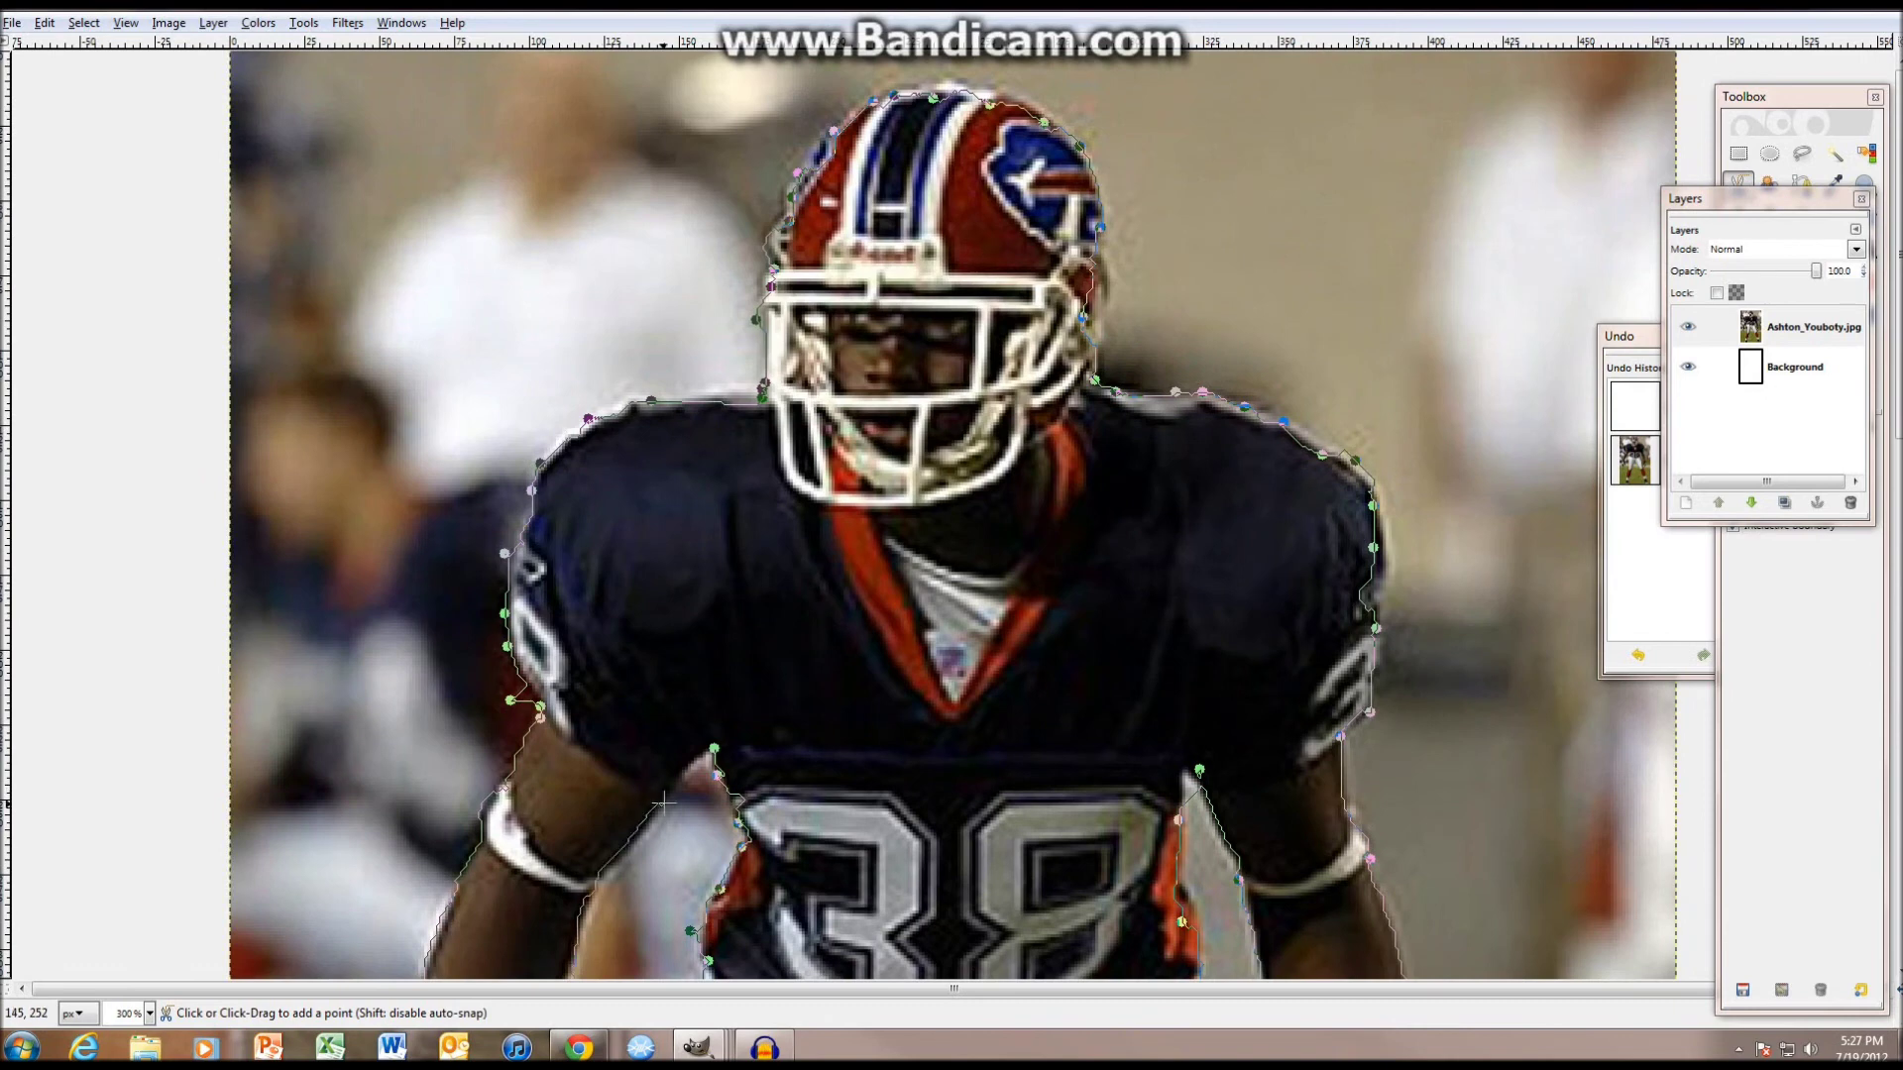
click(715, 749)
click(773, 726)
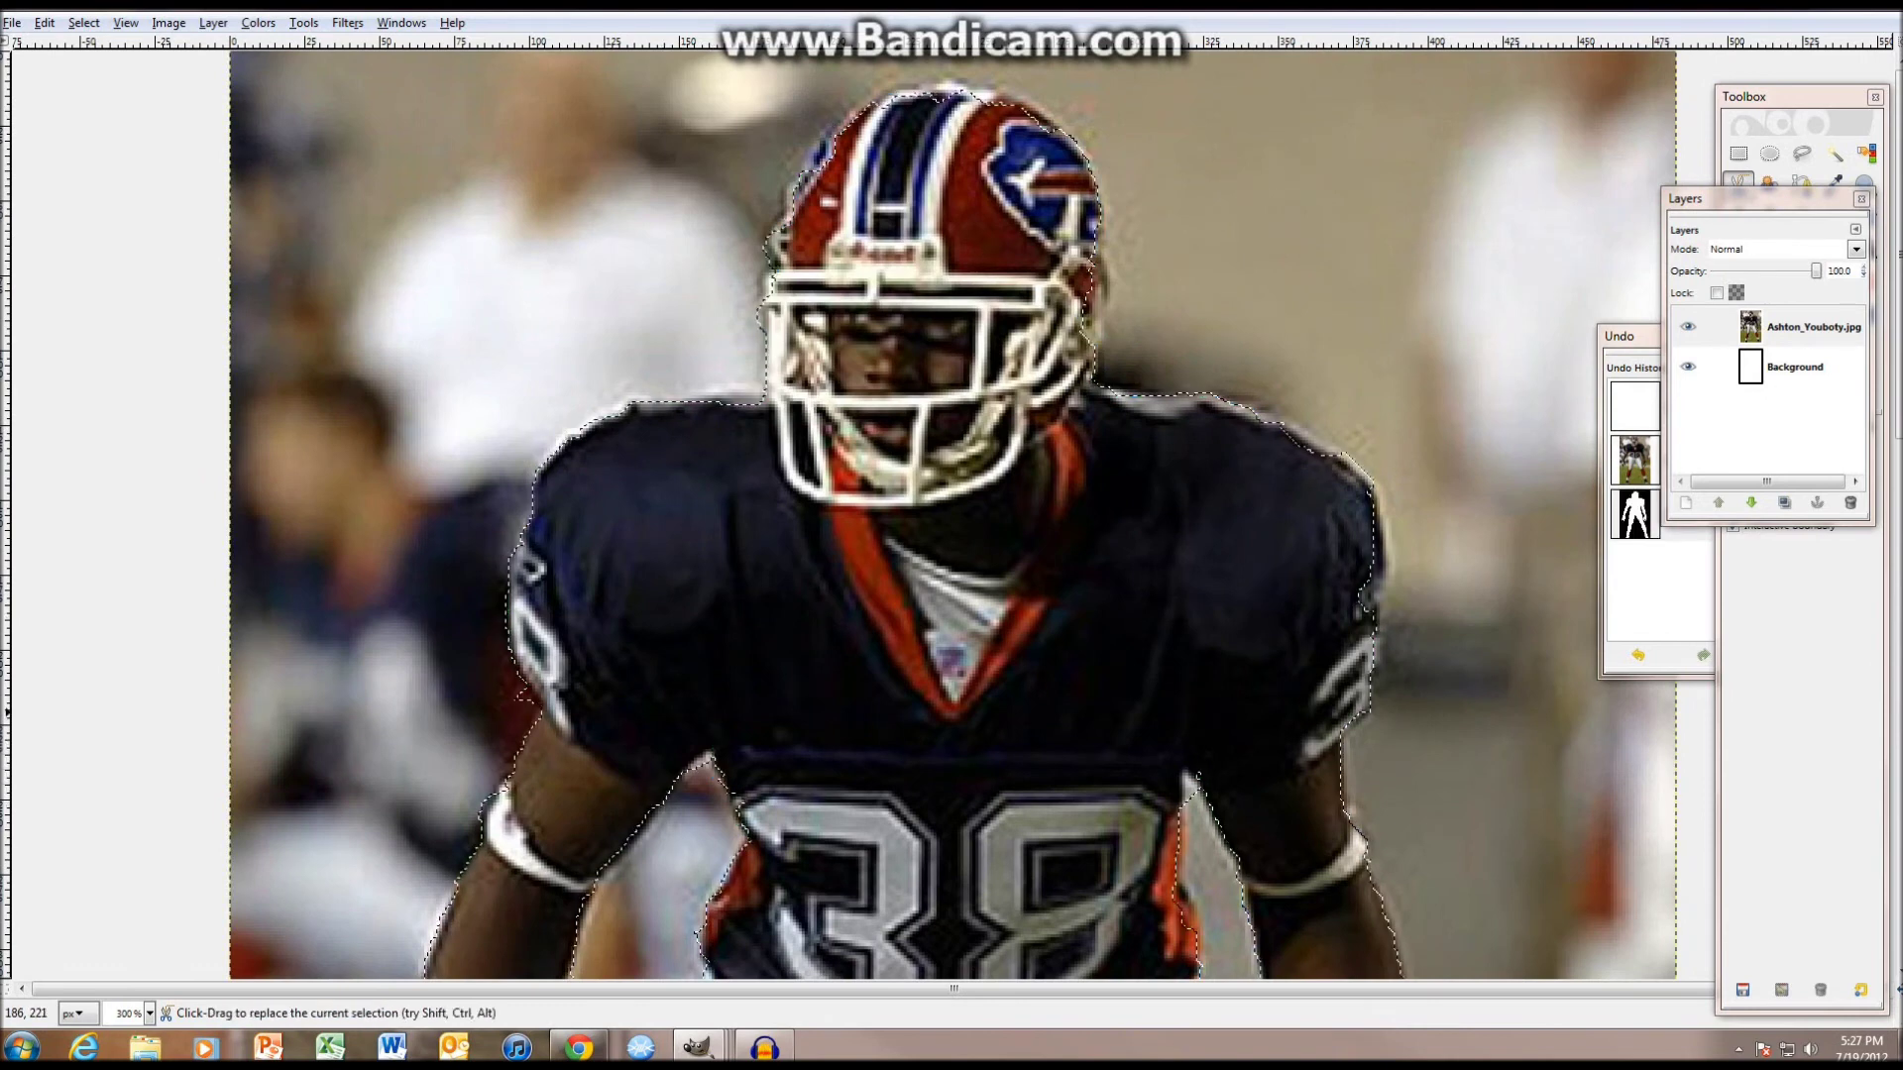
- Switch to the Move tool, copy the selected player, and bring up the ashton template card image maximized
right_click(792, 718)
click(807, 553)
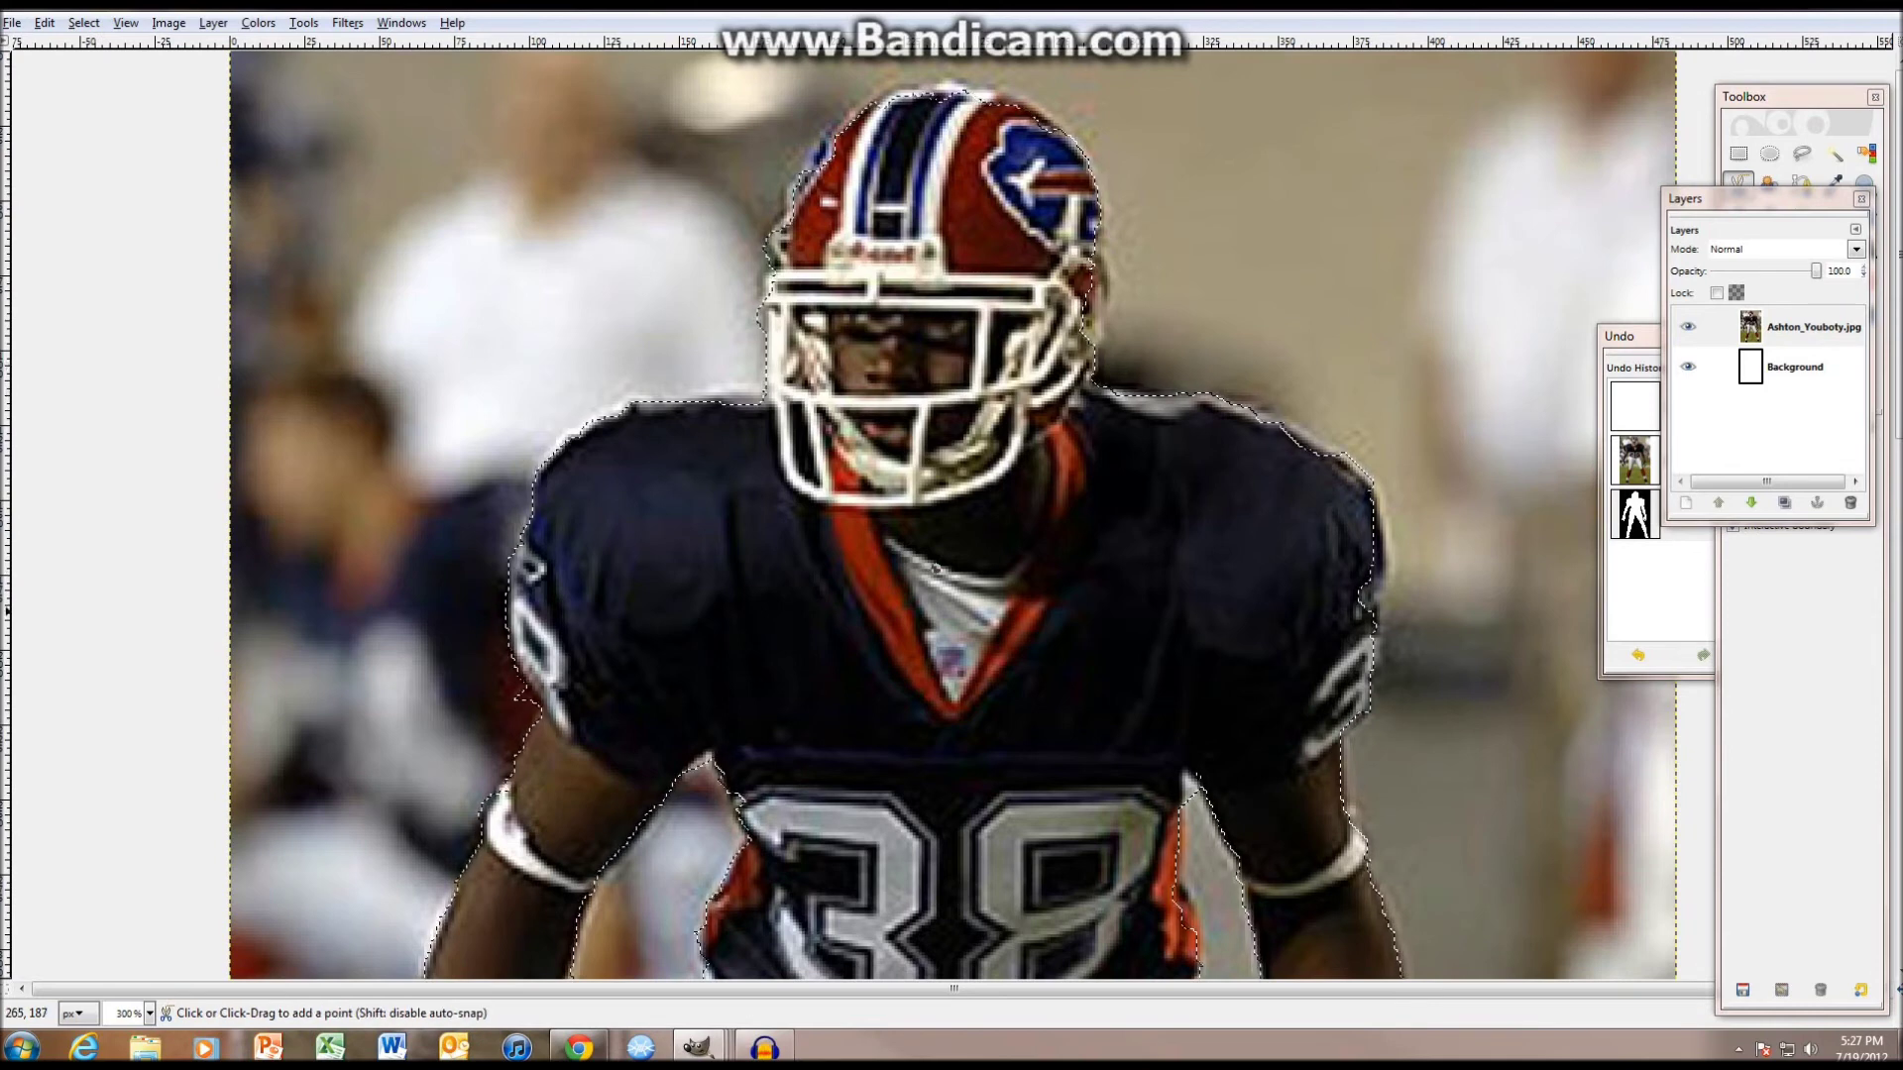
click(1816, 98)
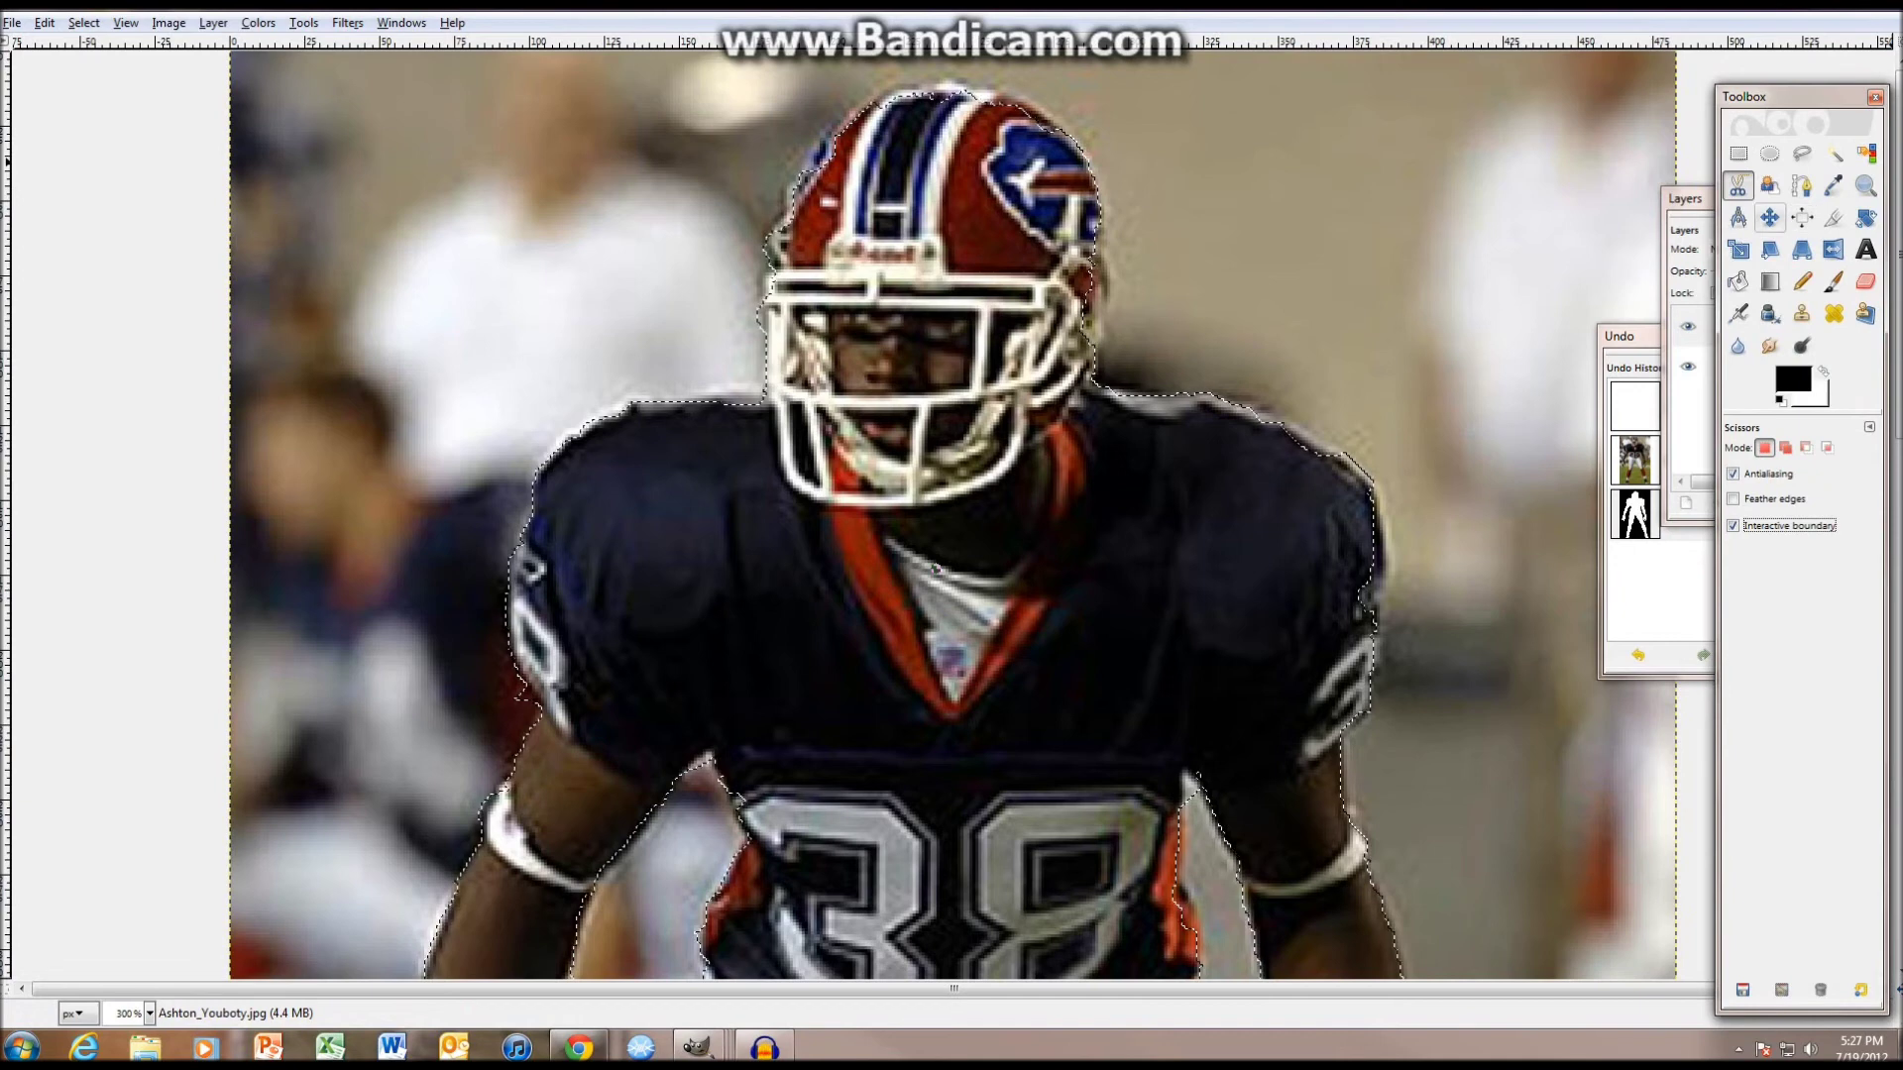
click(1770, 218)
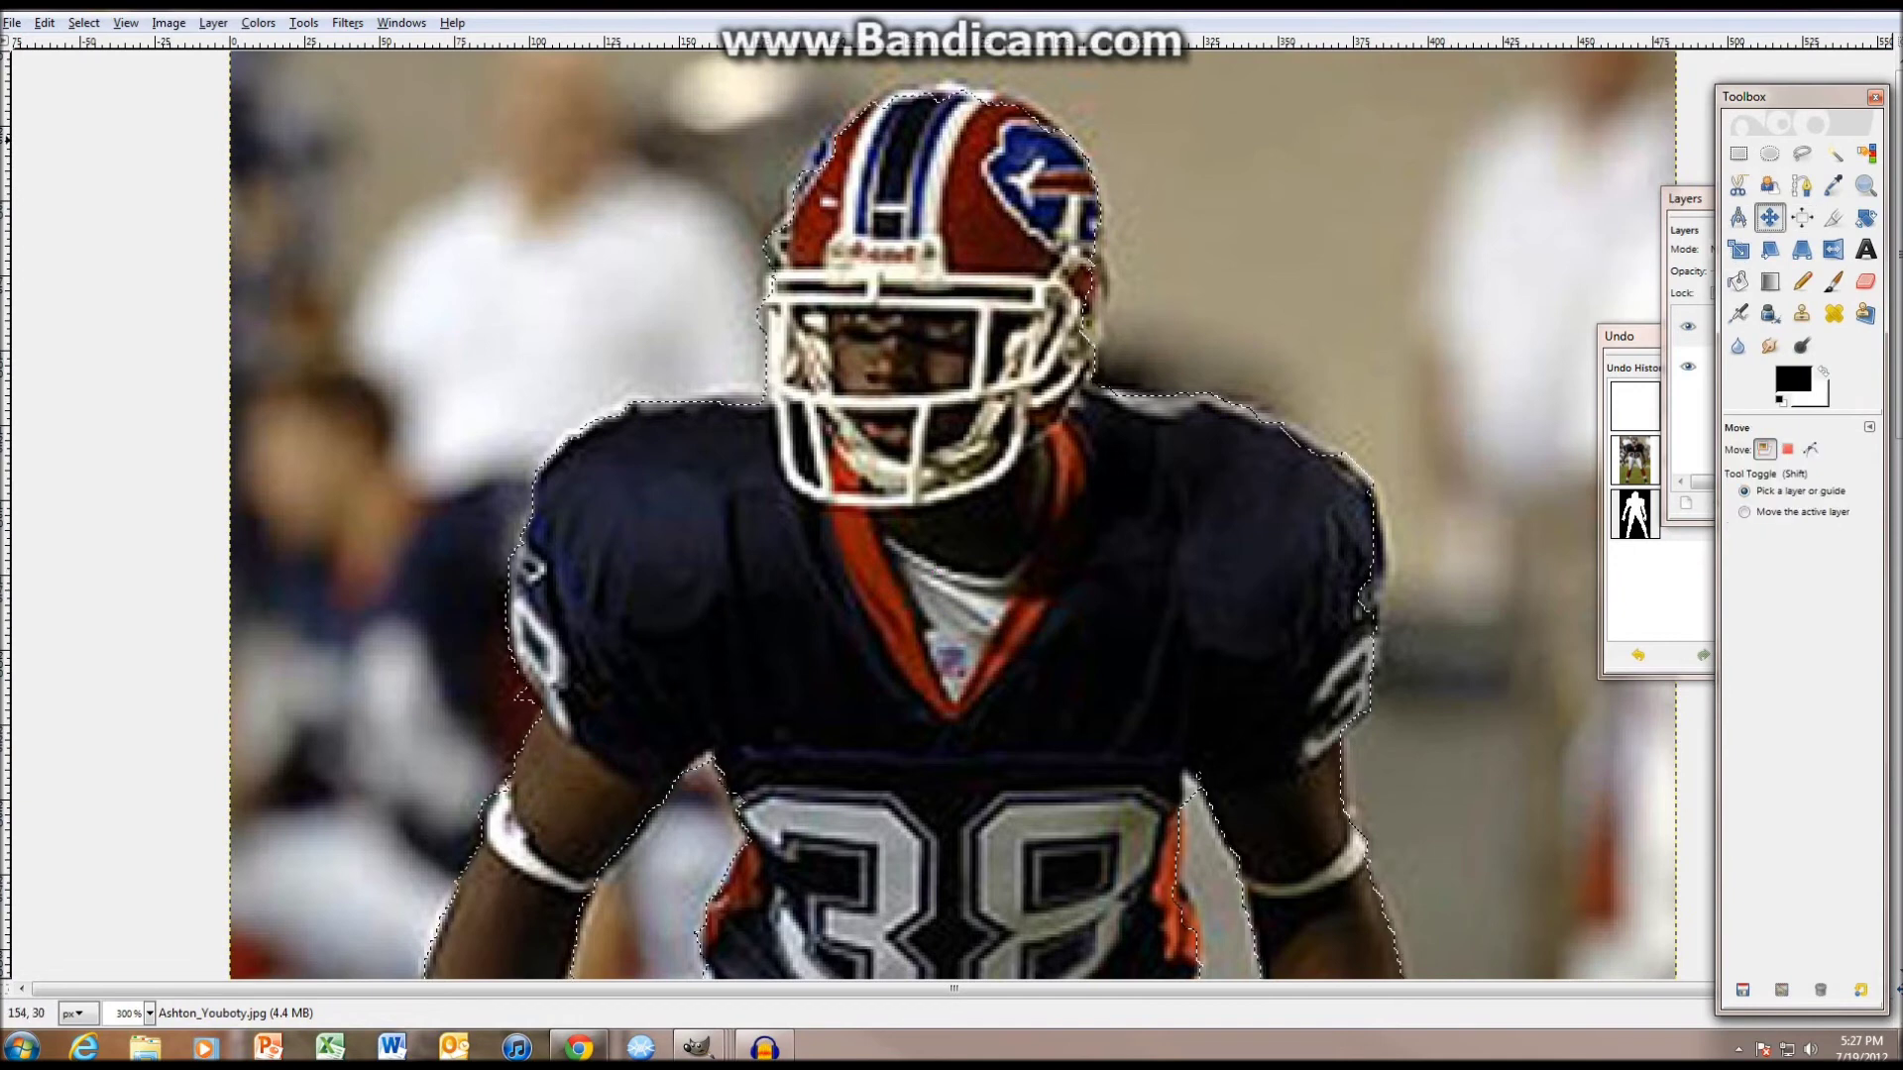
right_click(939, 574)
mouse_move(957, 613)
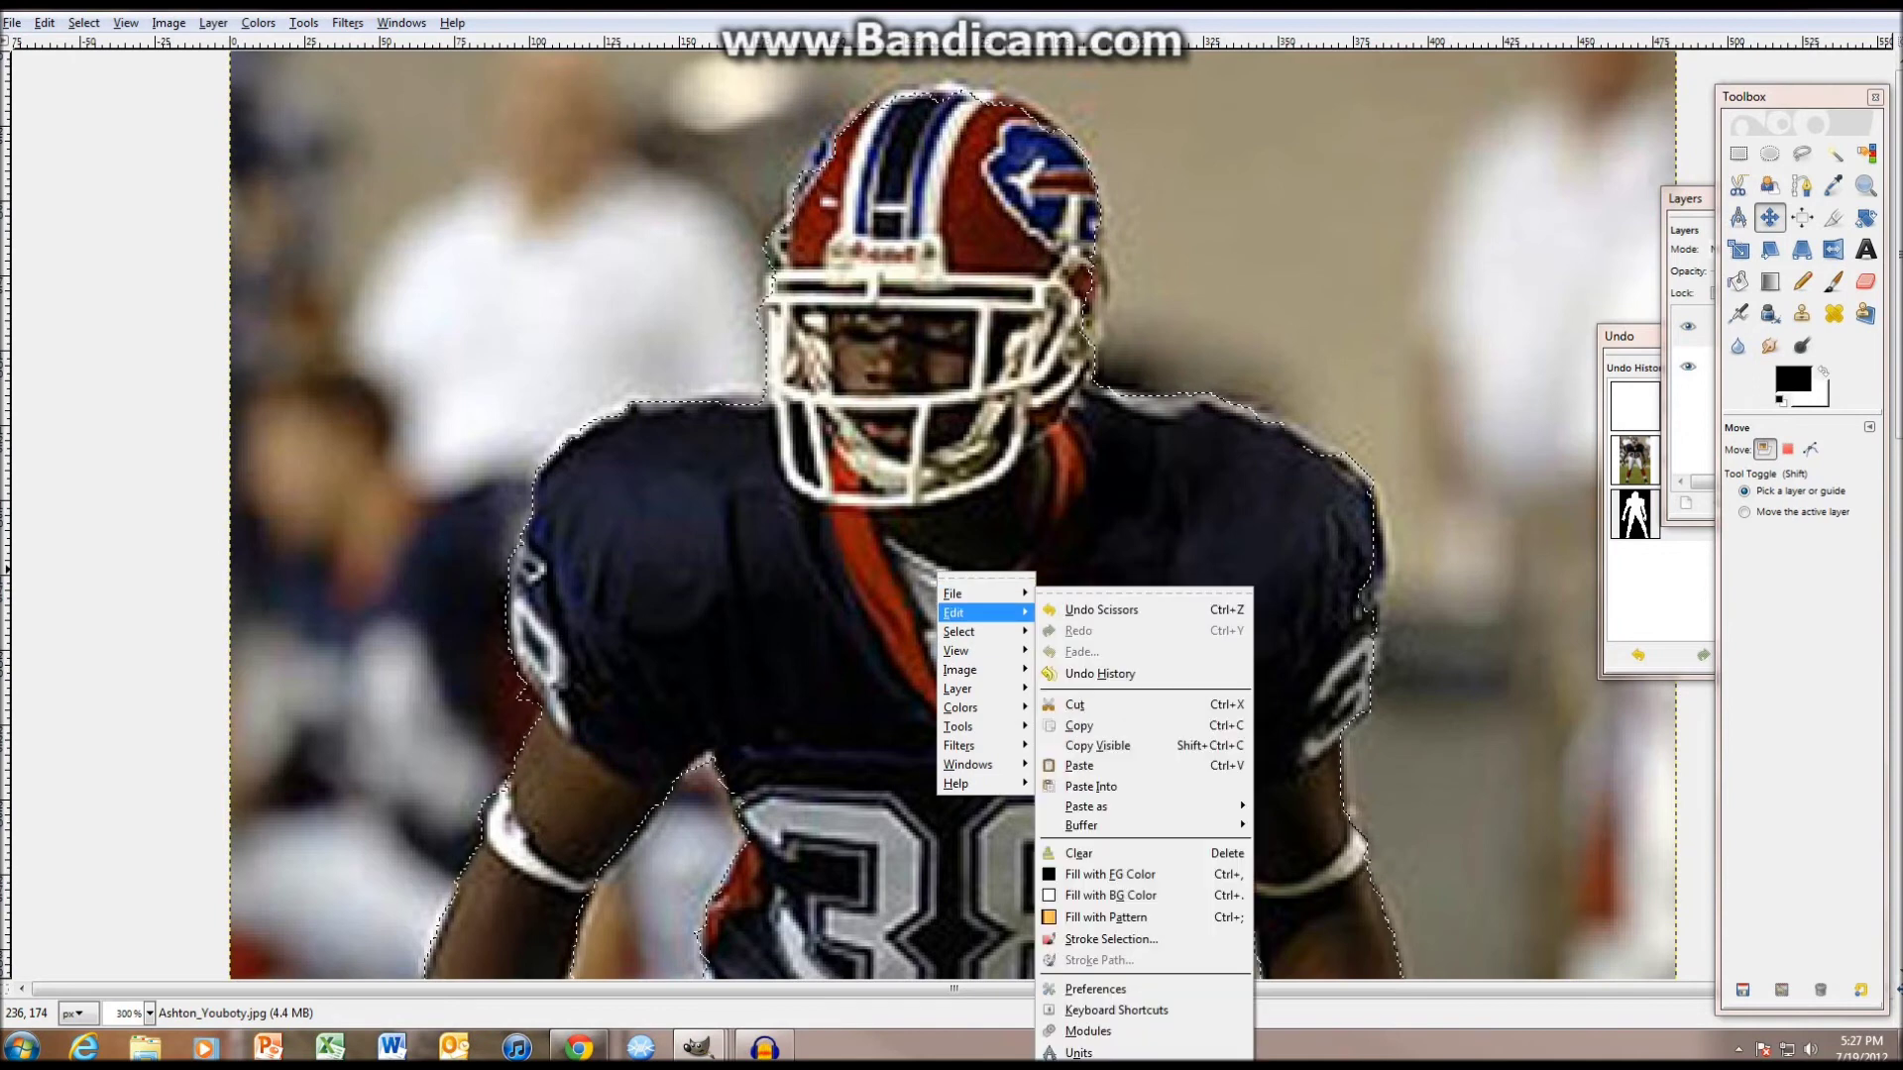
click(1078, 725)
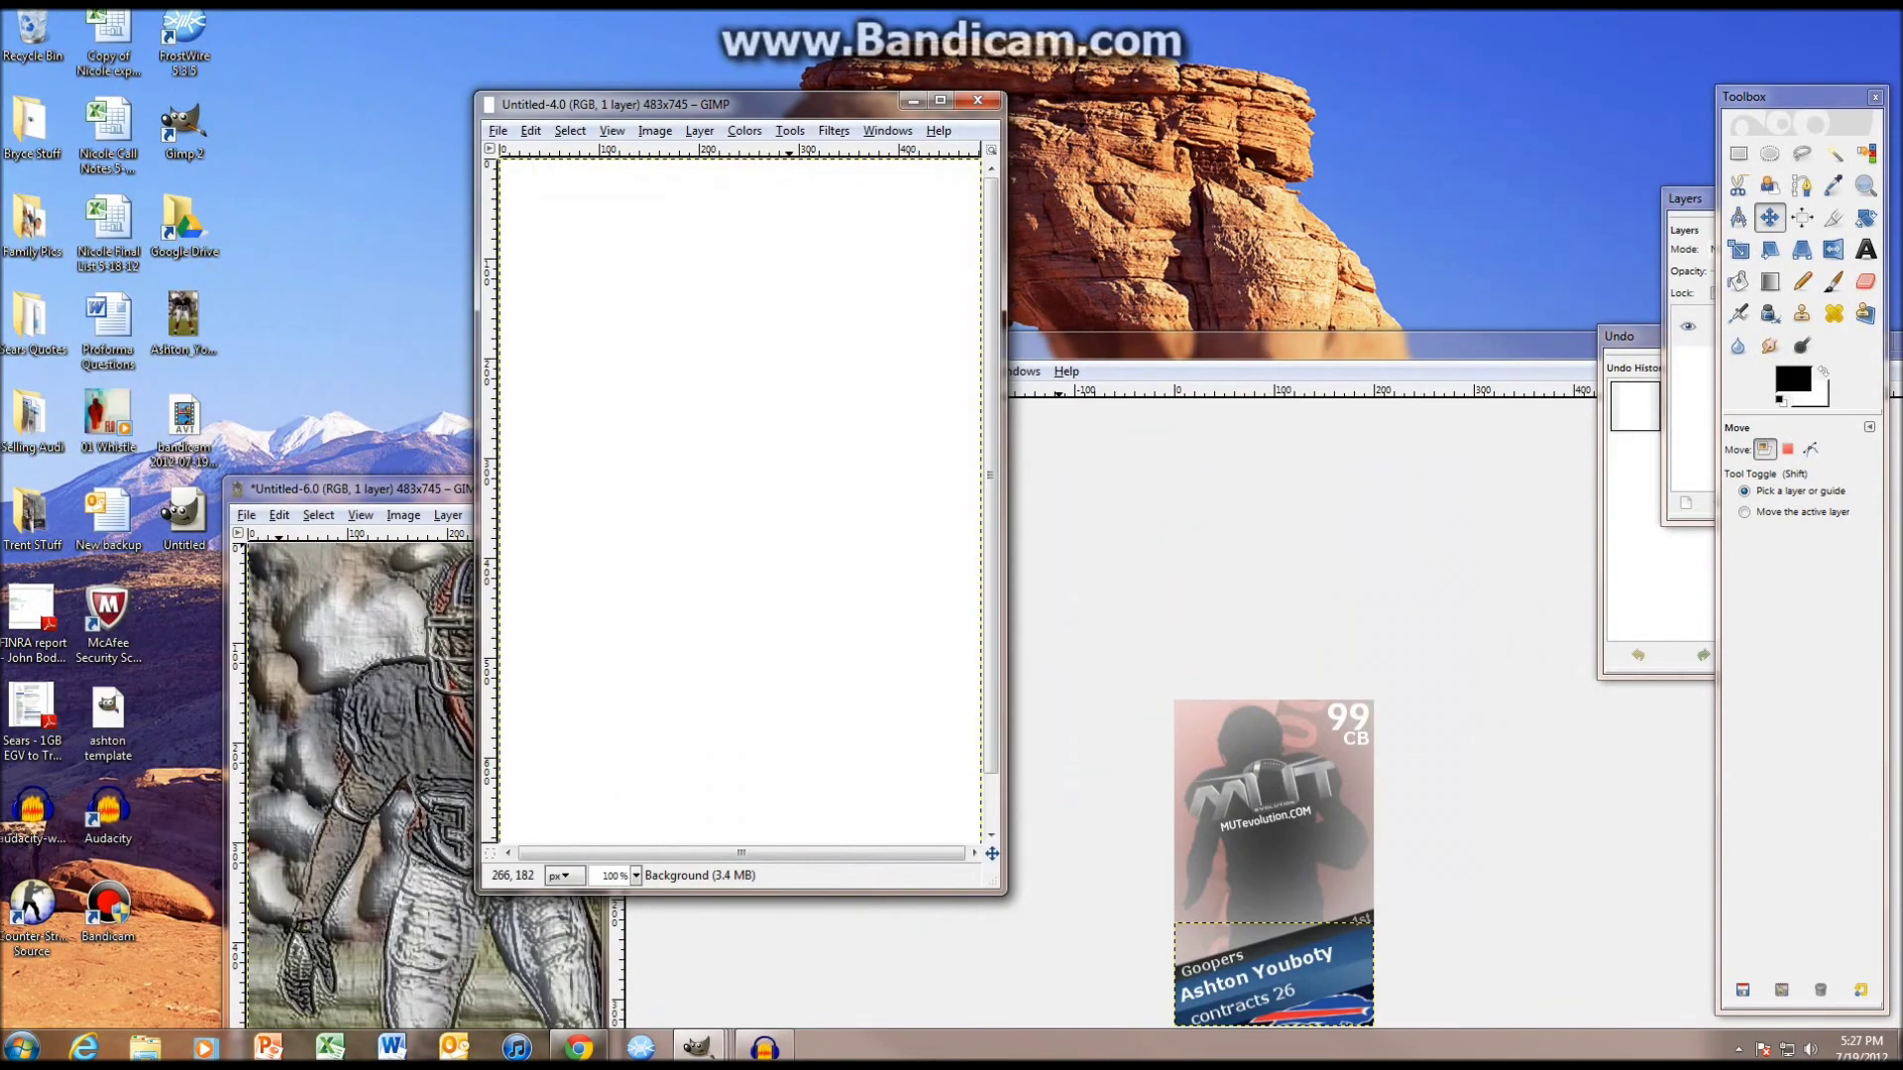
double_click(1120, 344)
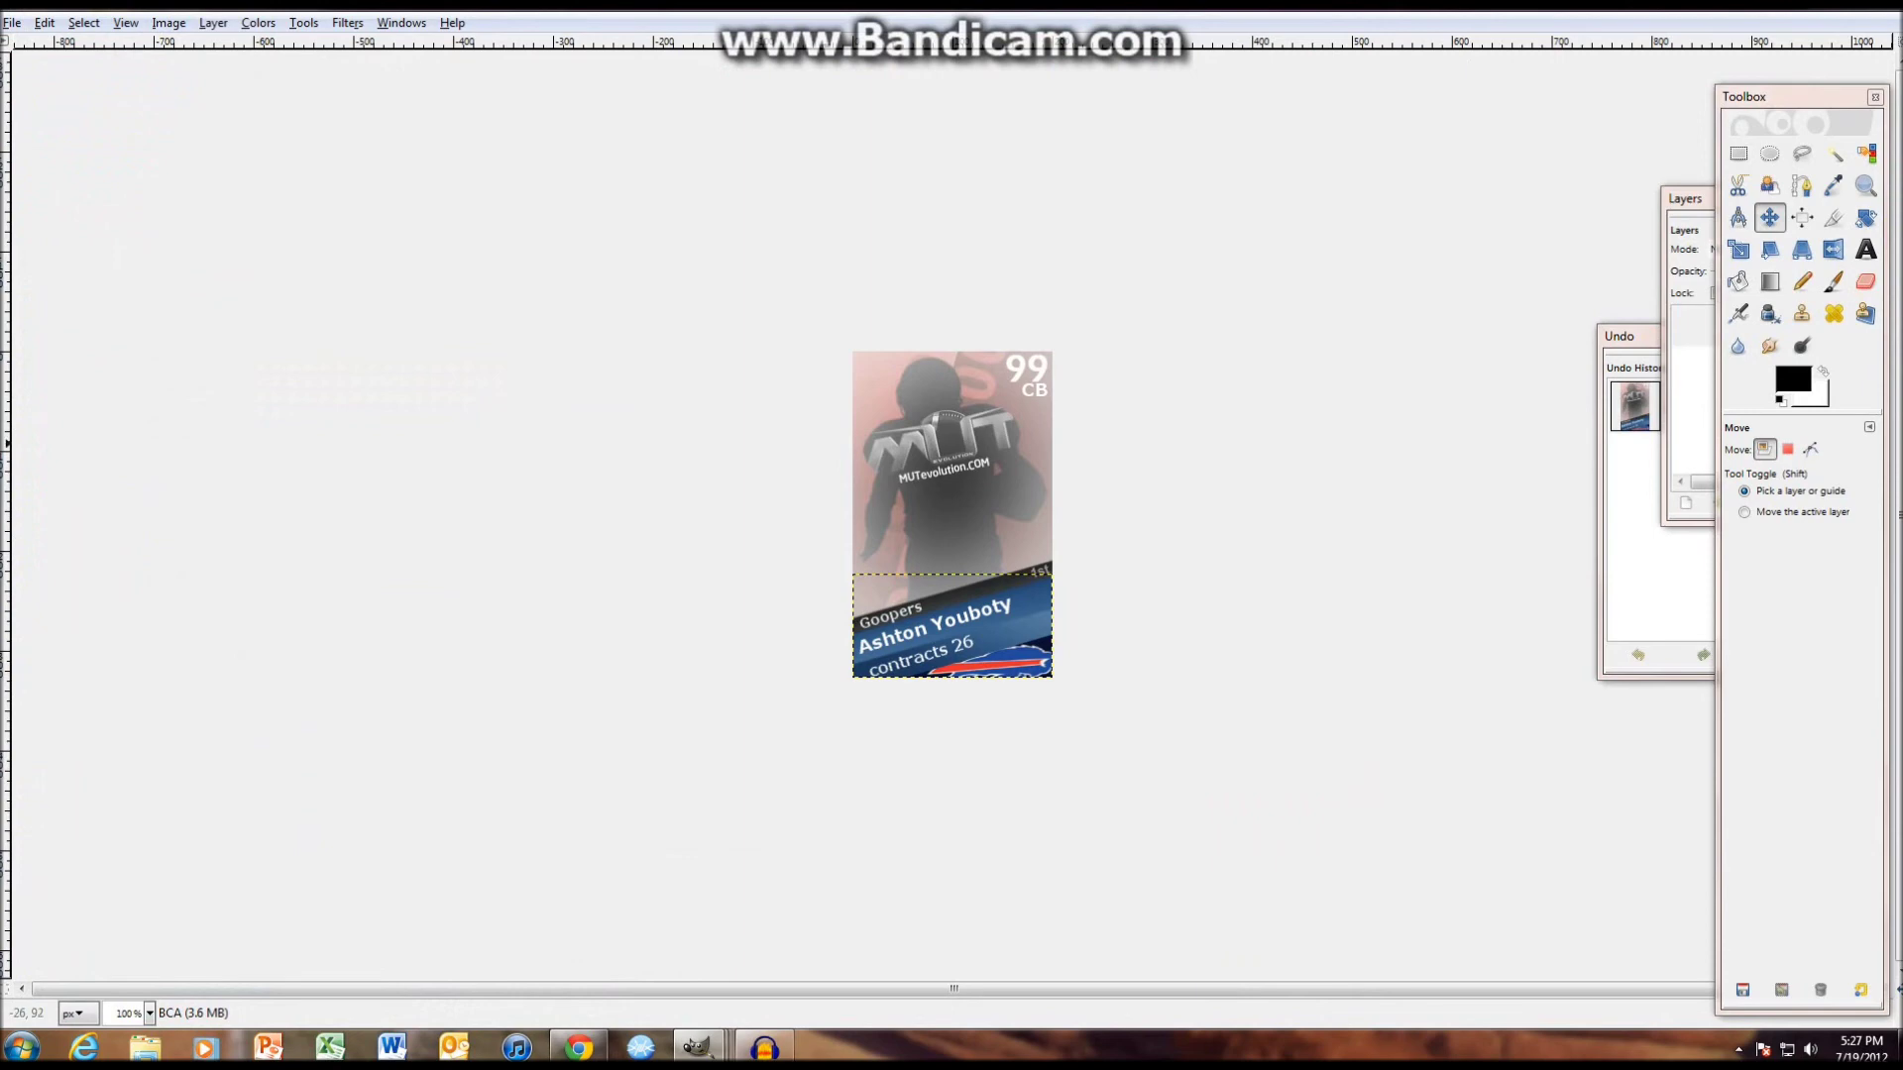
right_click(730, 416)
mouse_move(768, 458)
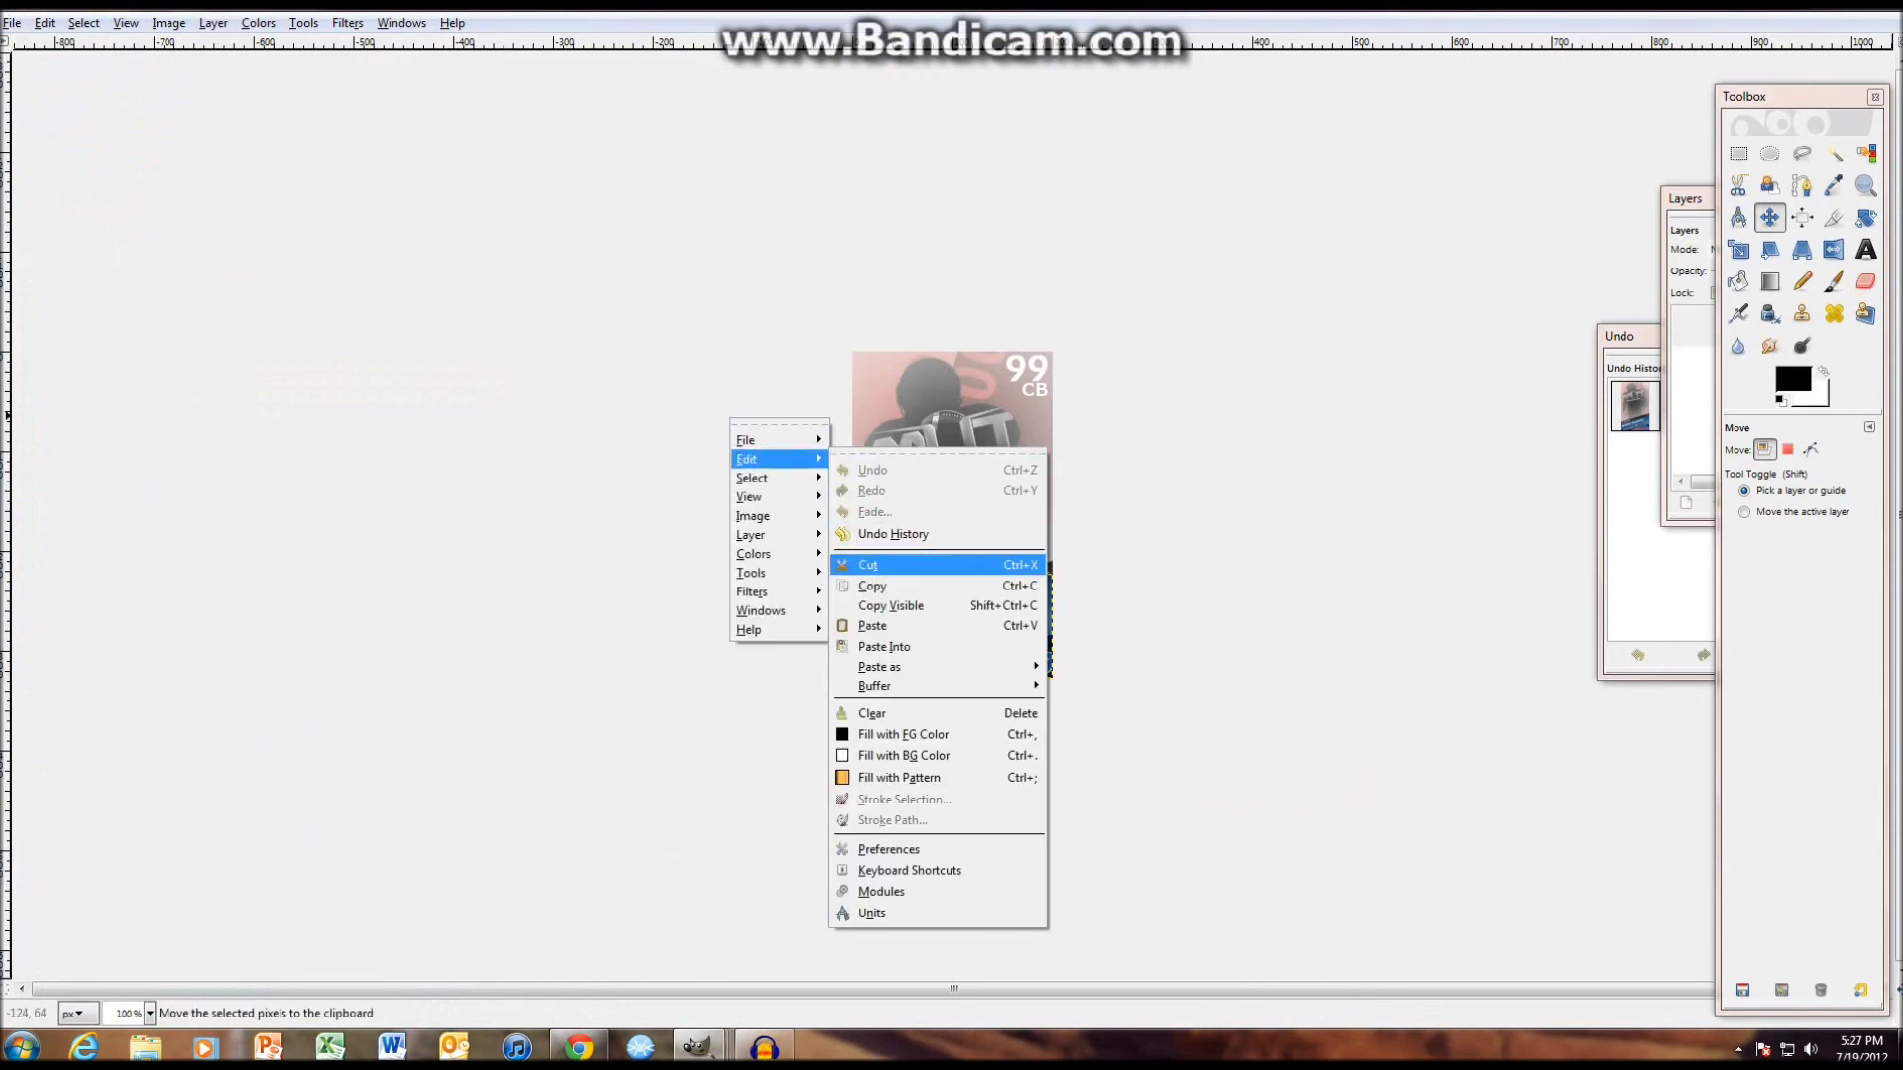
click(872, 626)
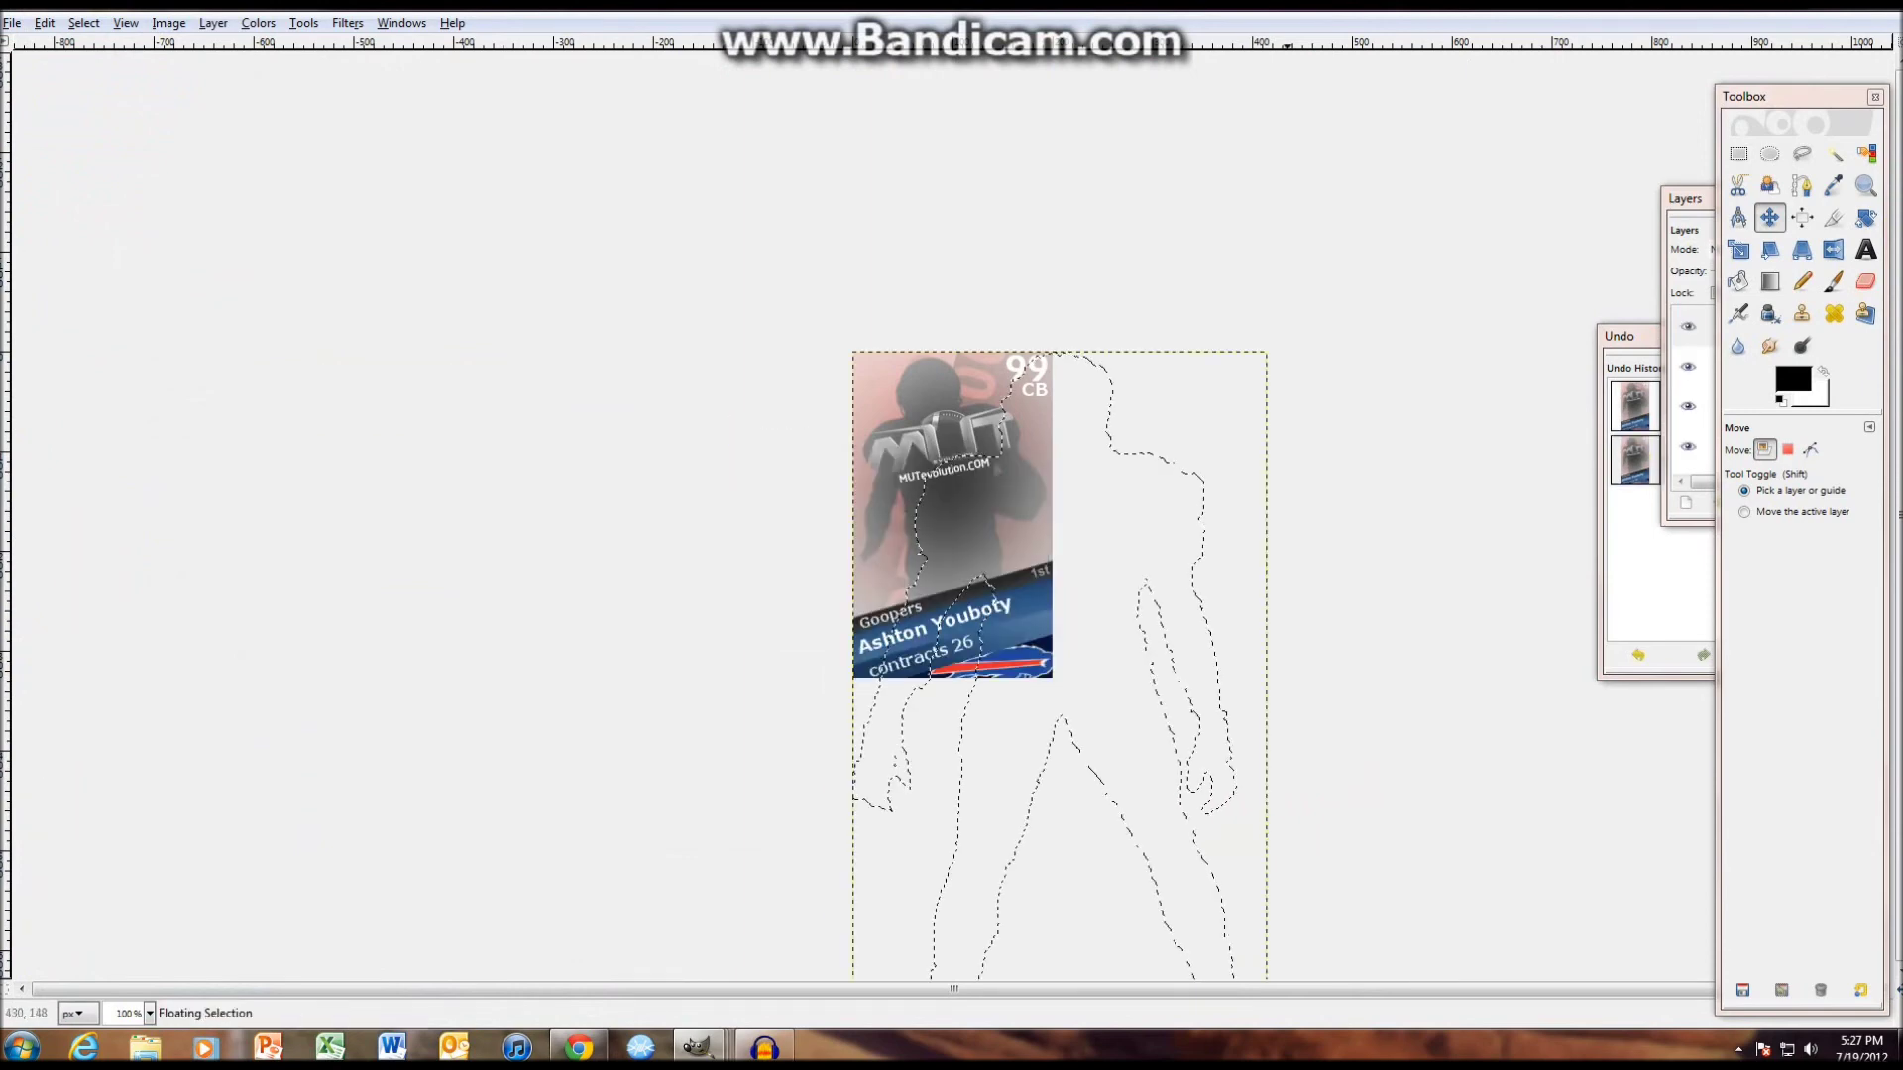
click(1685, 198)
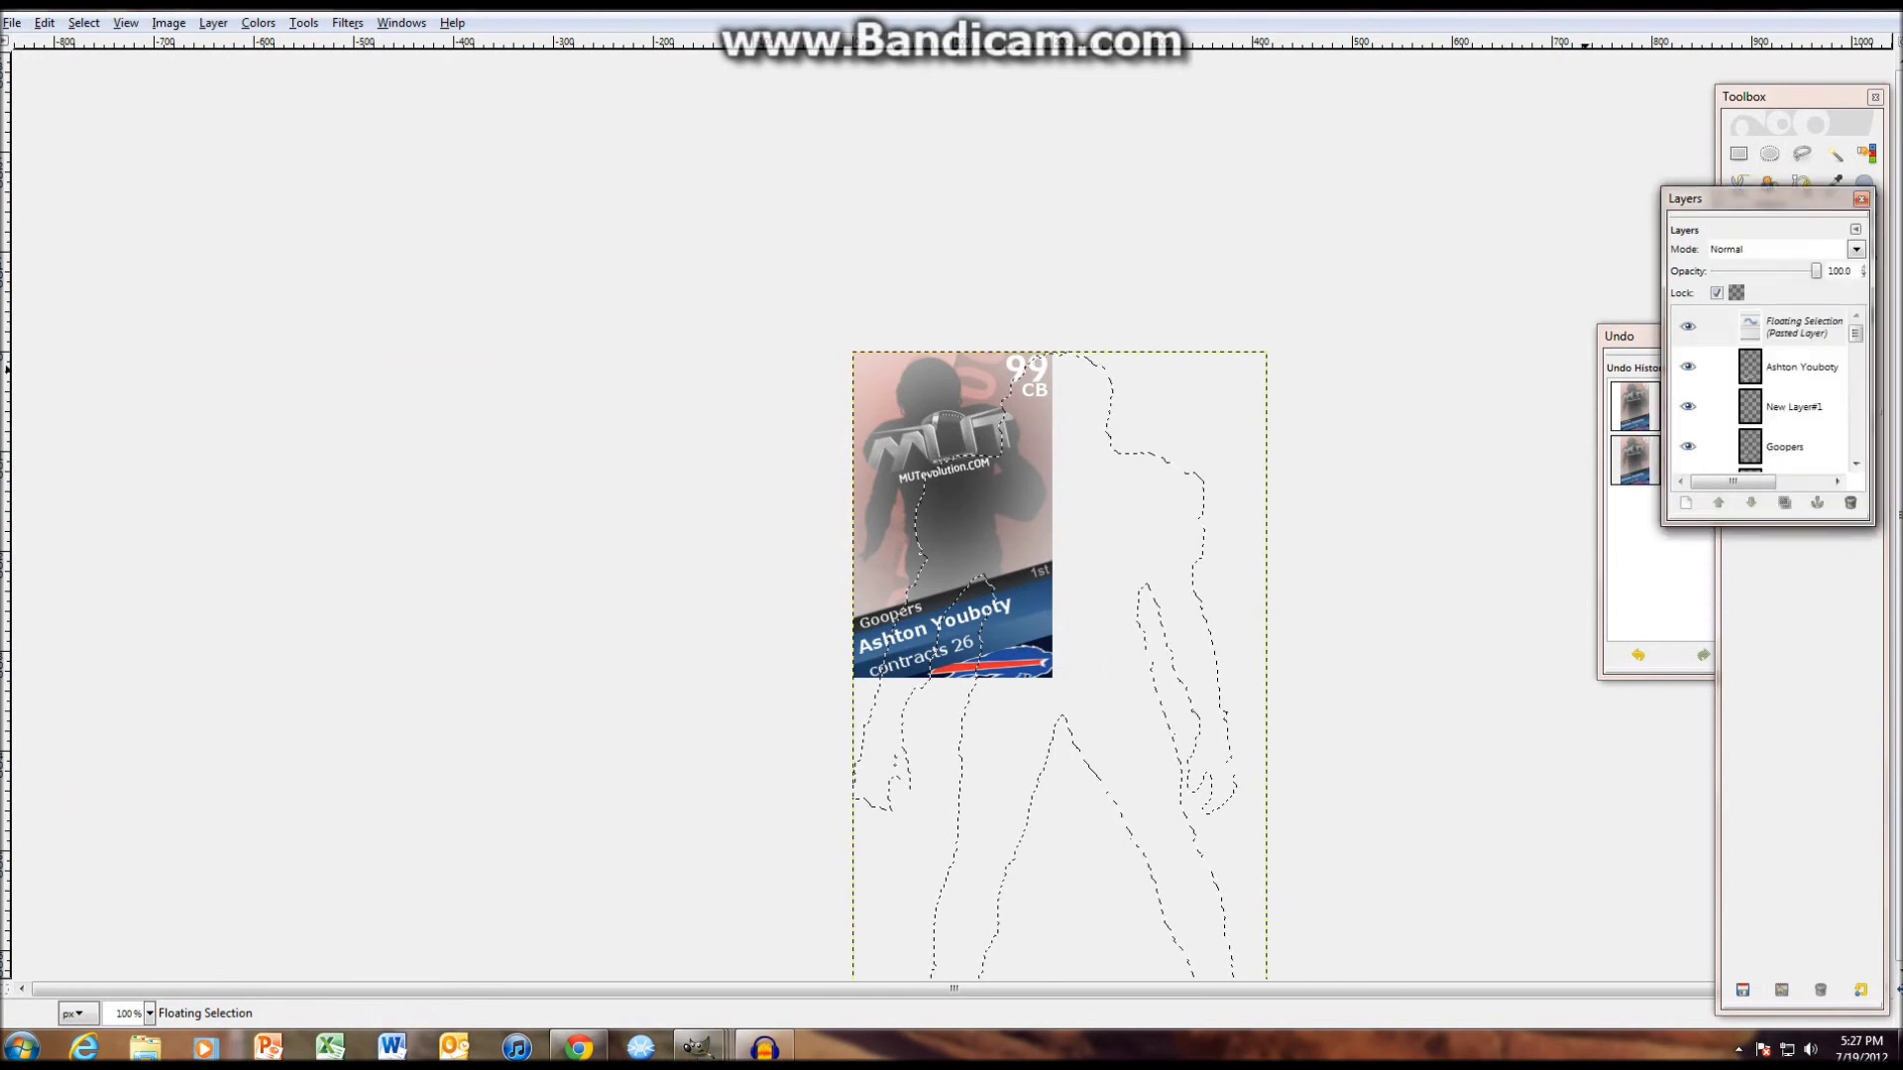
drag(1684, 198, 1567, 193)
right_click(1685, 321)
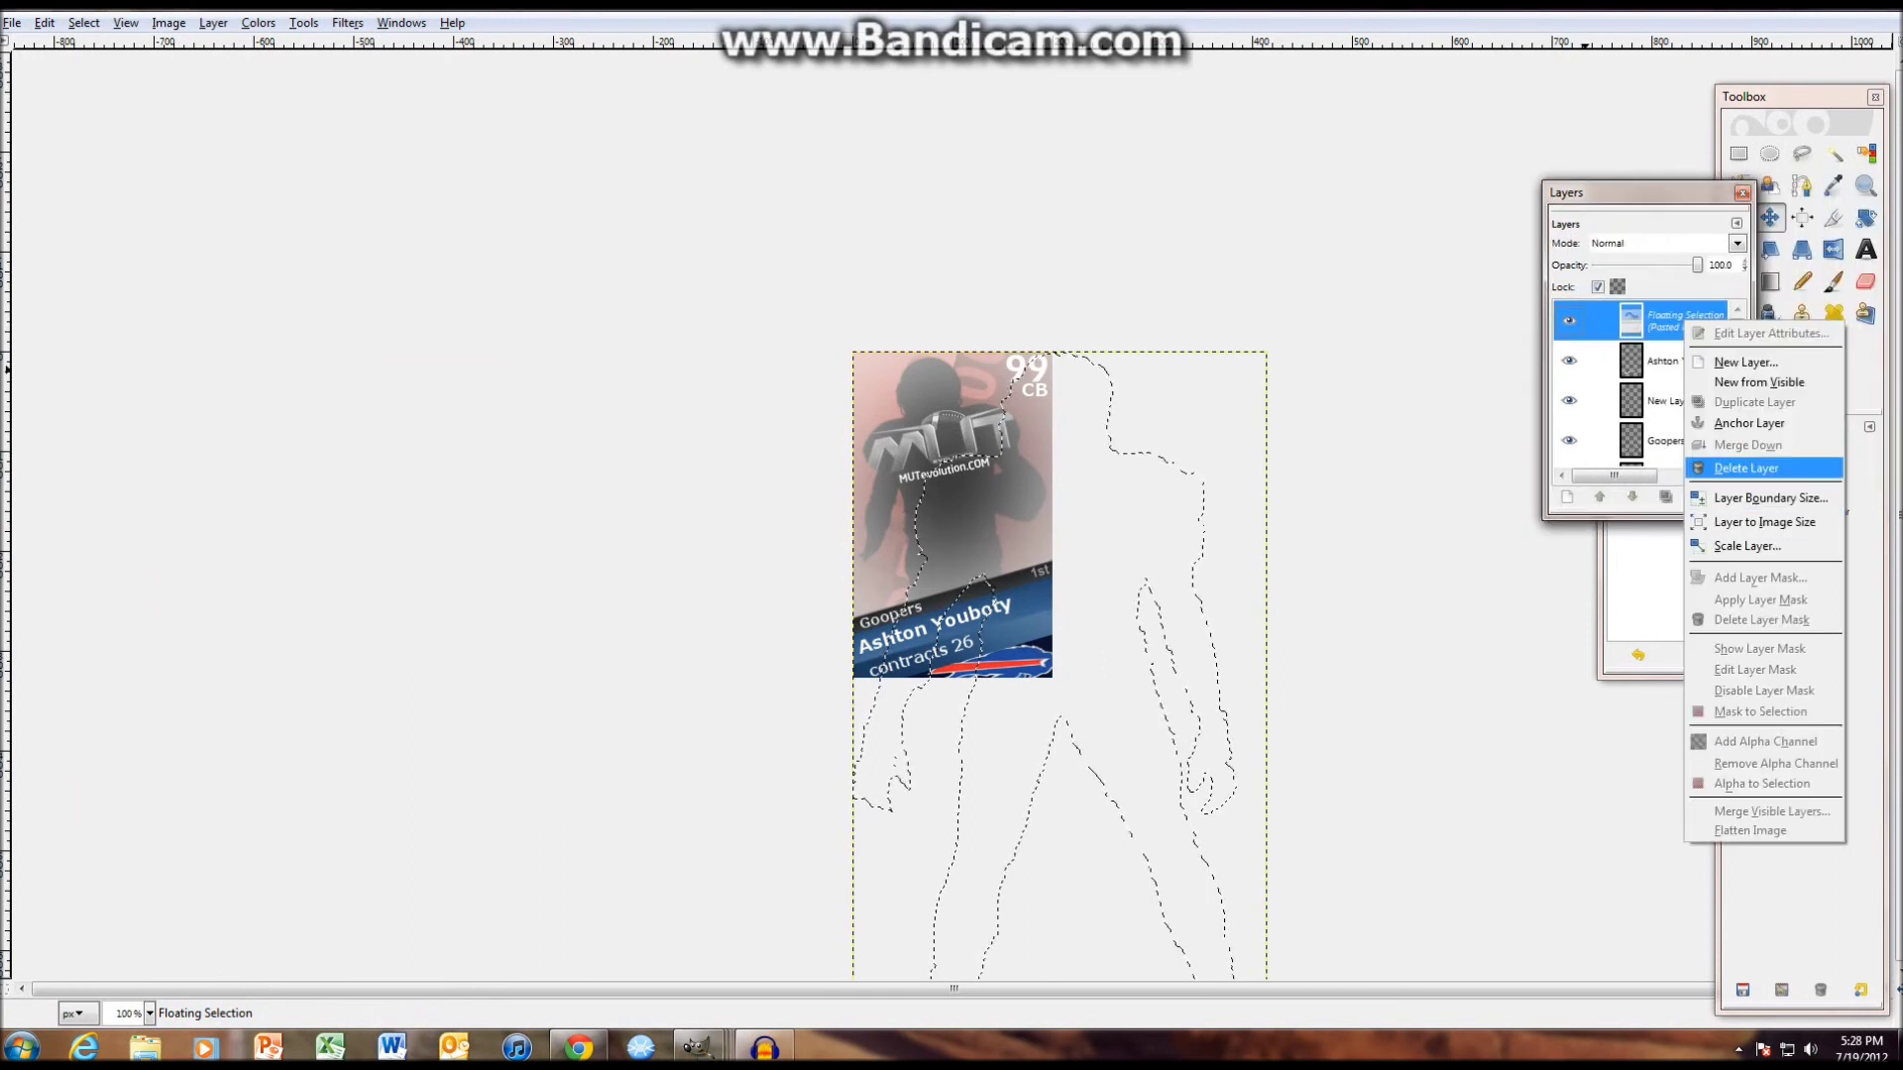
click(1746, 468)
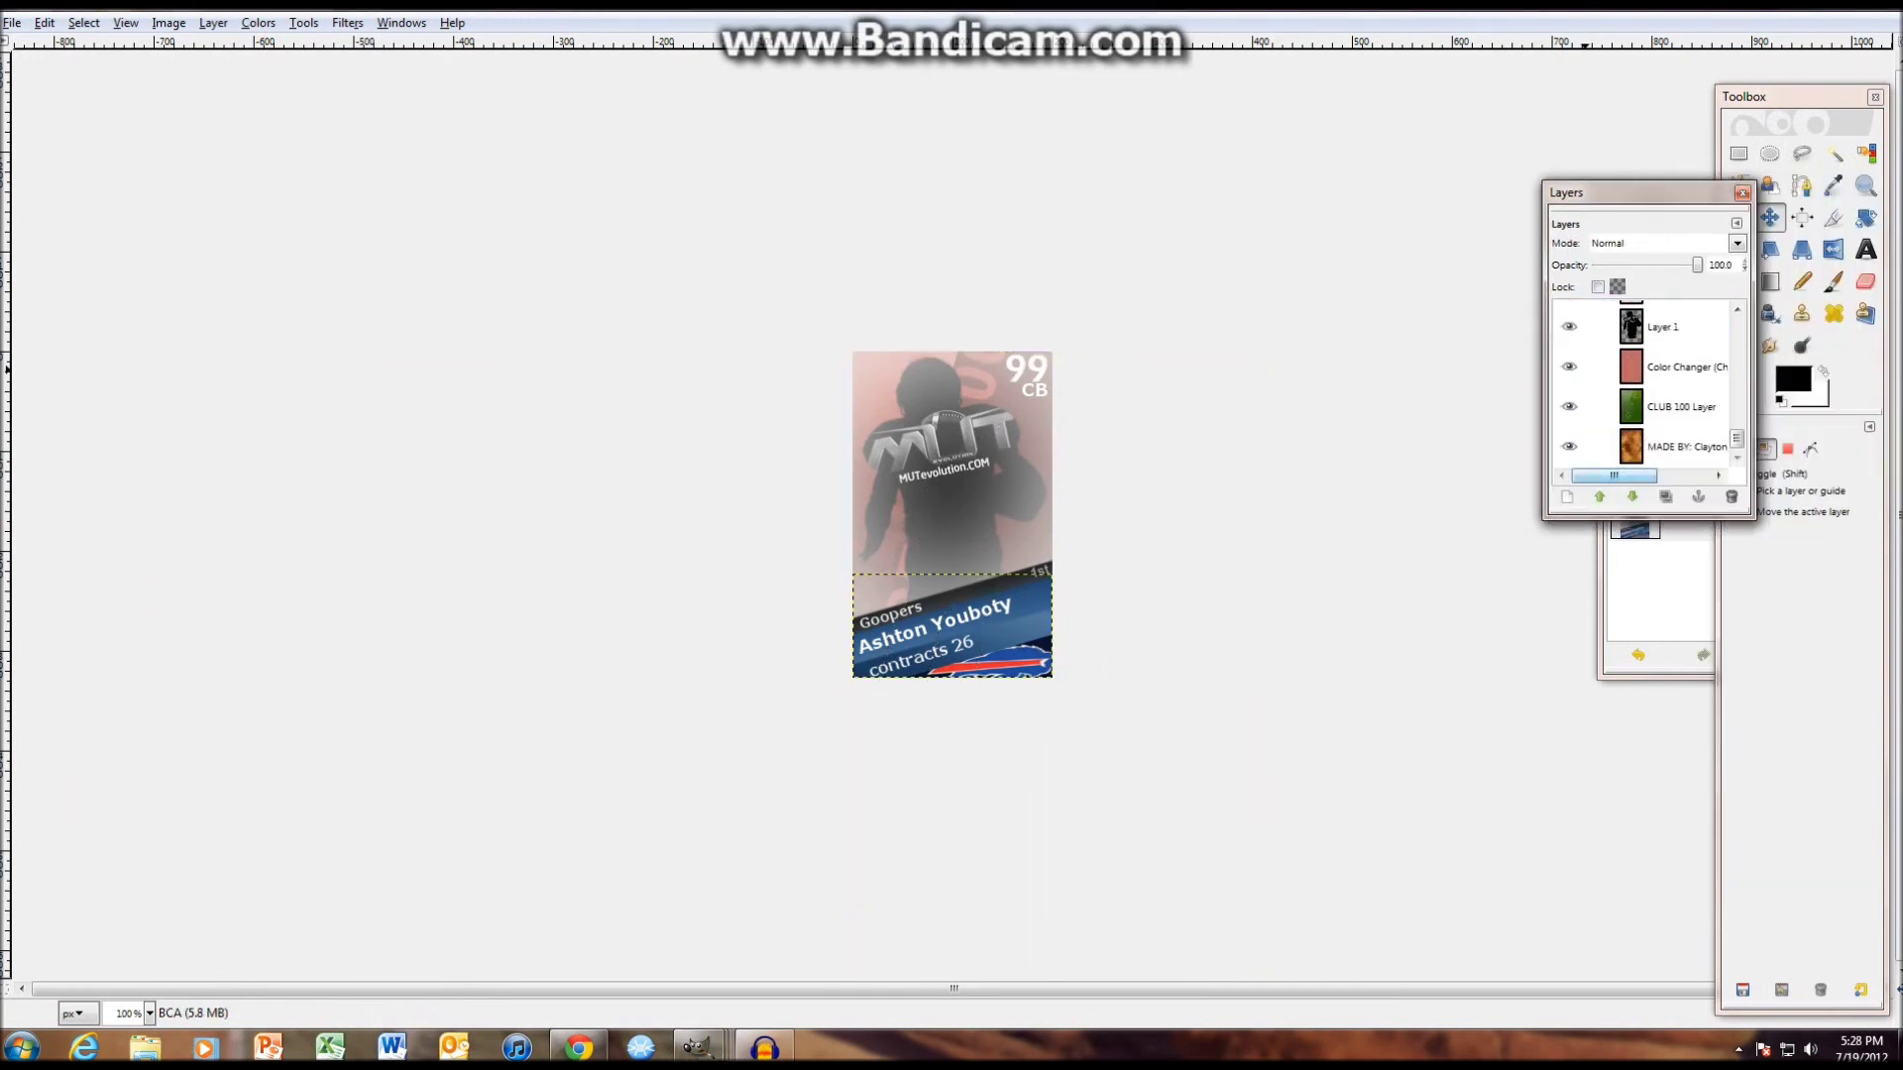
- Add a transparent 200 x 327 px layer, place it directly above Layer 1, and hide Layer 1
click(1567, 497)
click(396, 560)
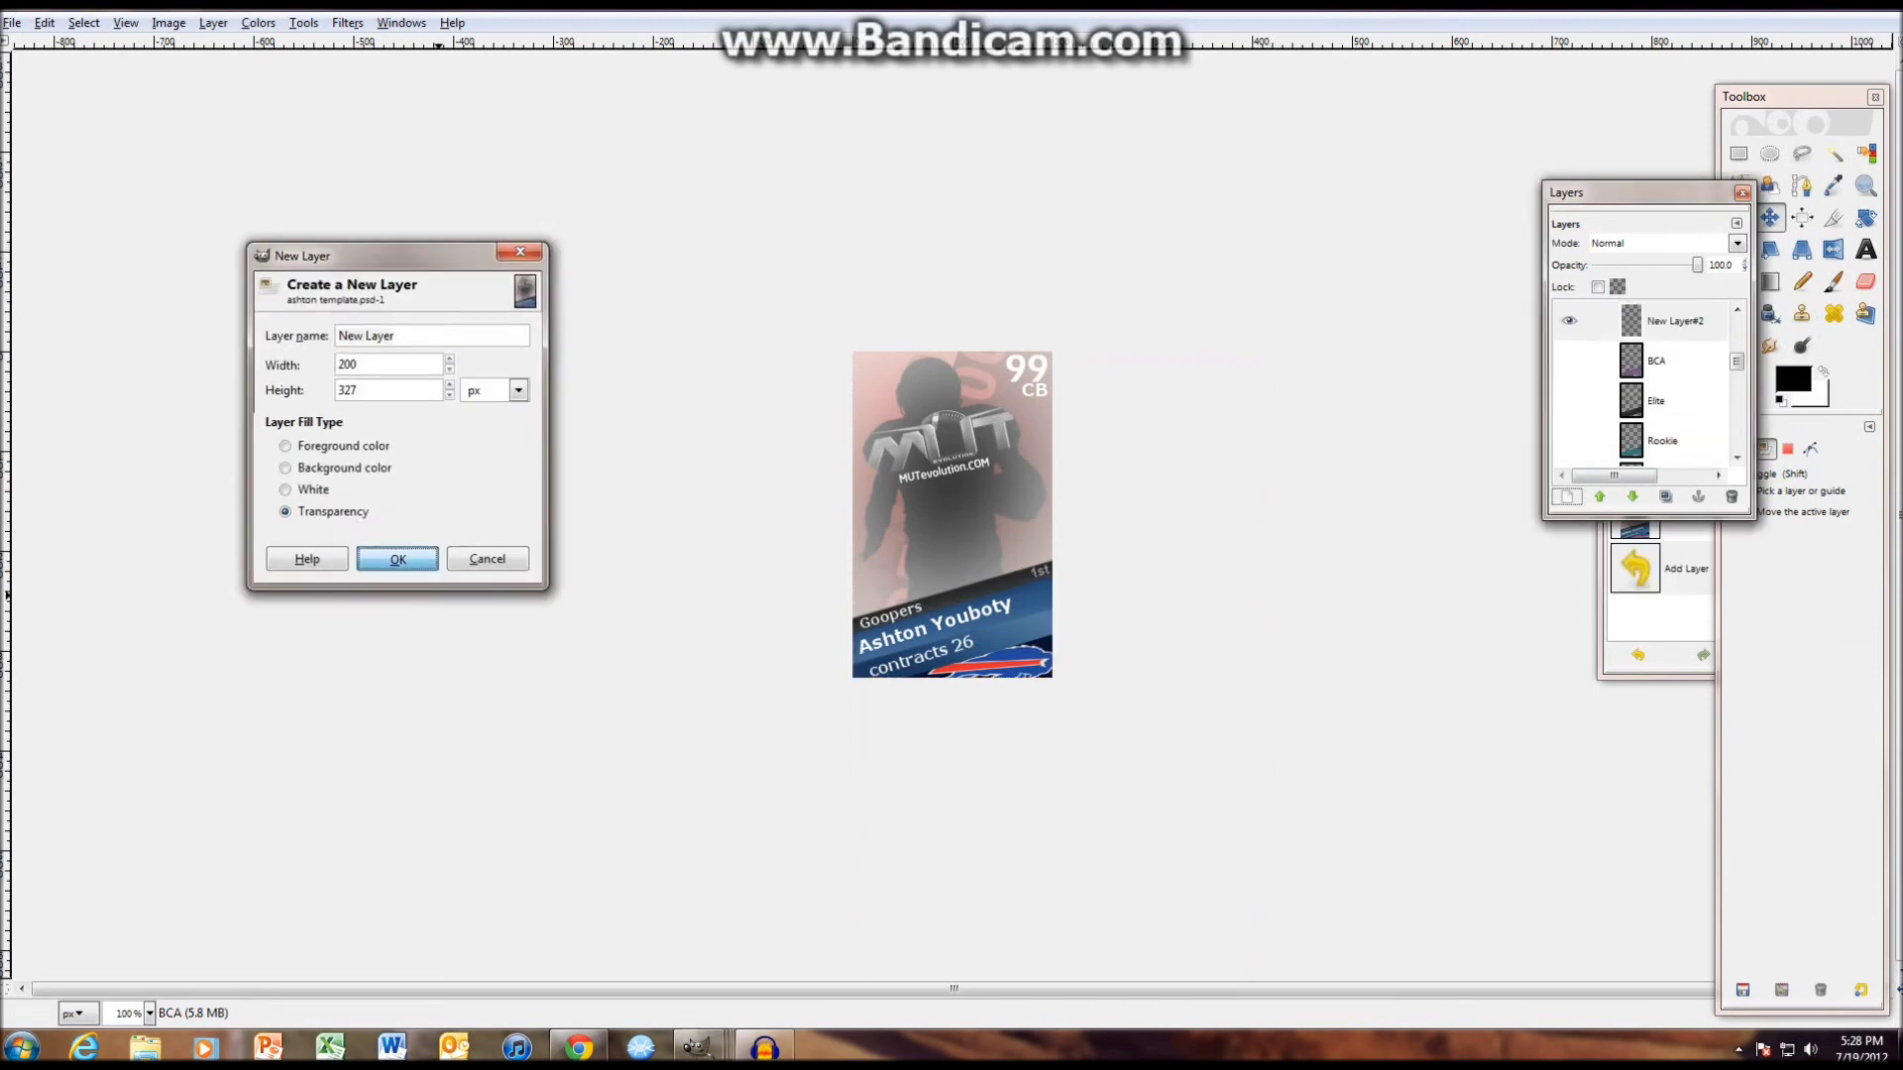
drag(1705, 475, 1675, 327)
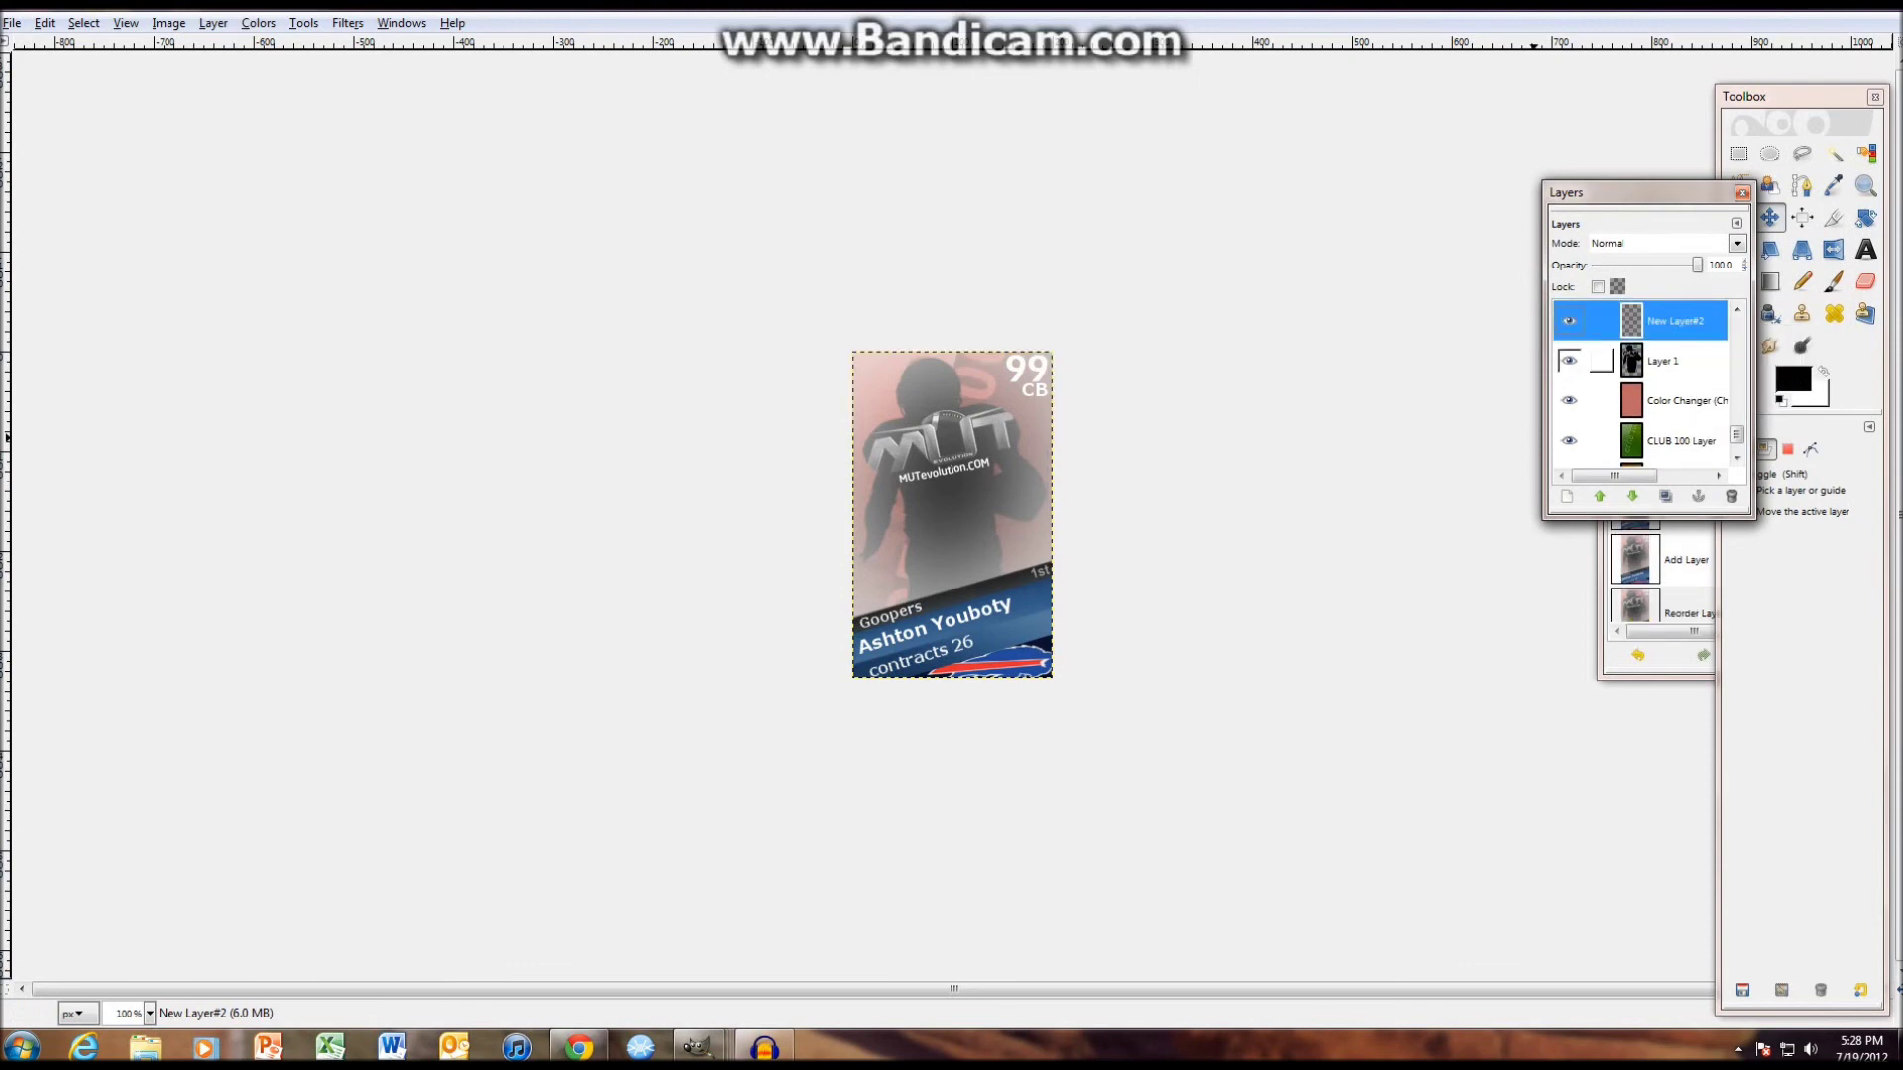
click(1568, 361)
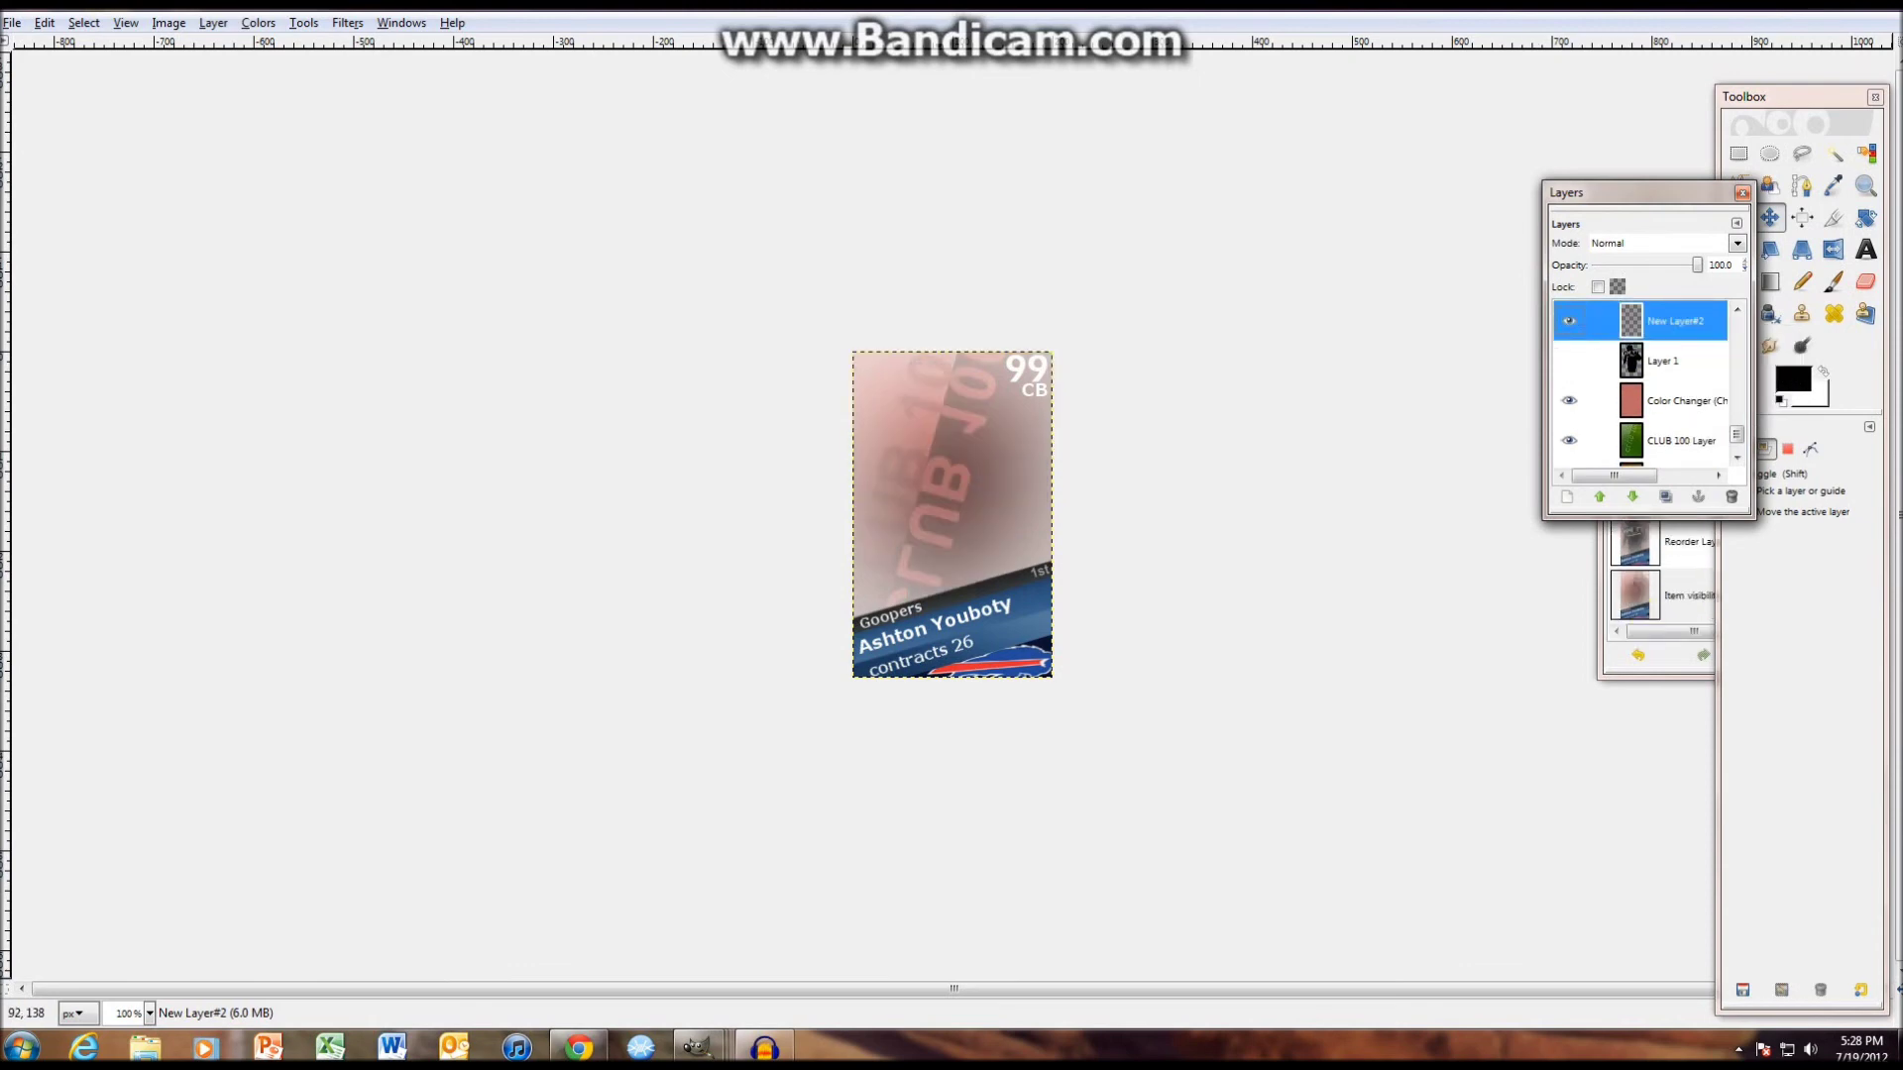
- Paste the copied player cutout onto the new layer of the card
right_click(926, 486)
mouse_move(946, 527)
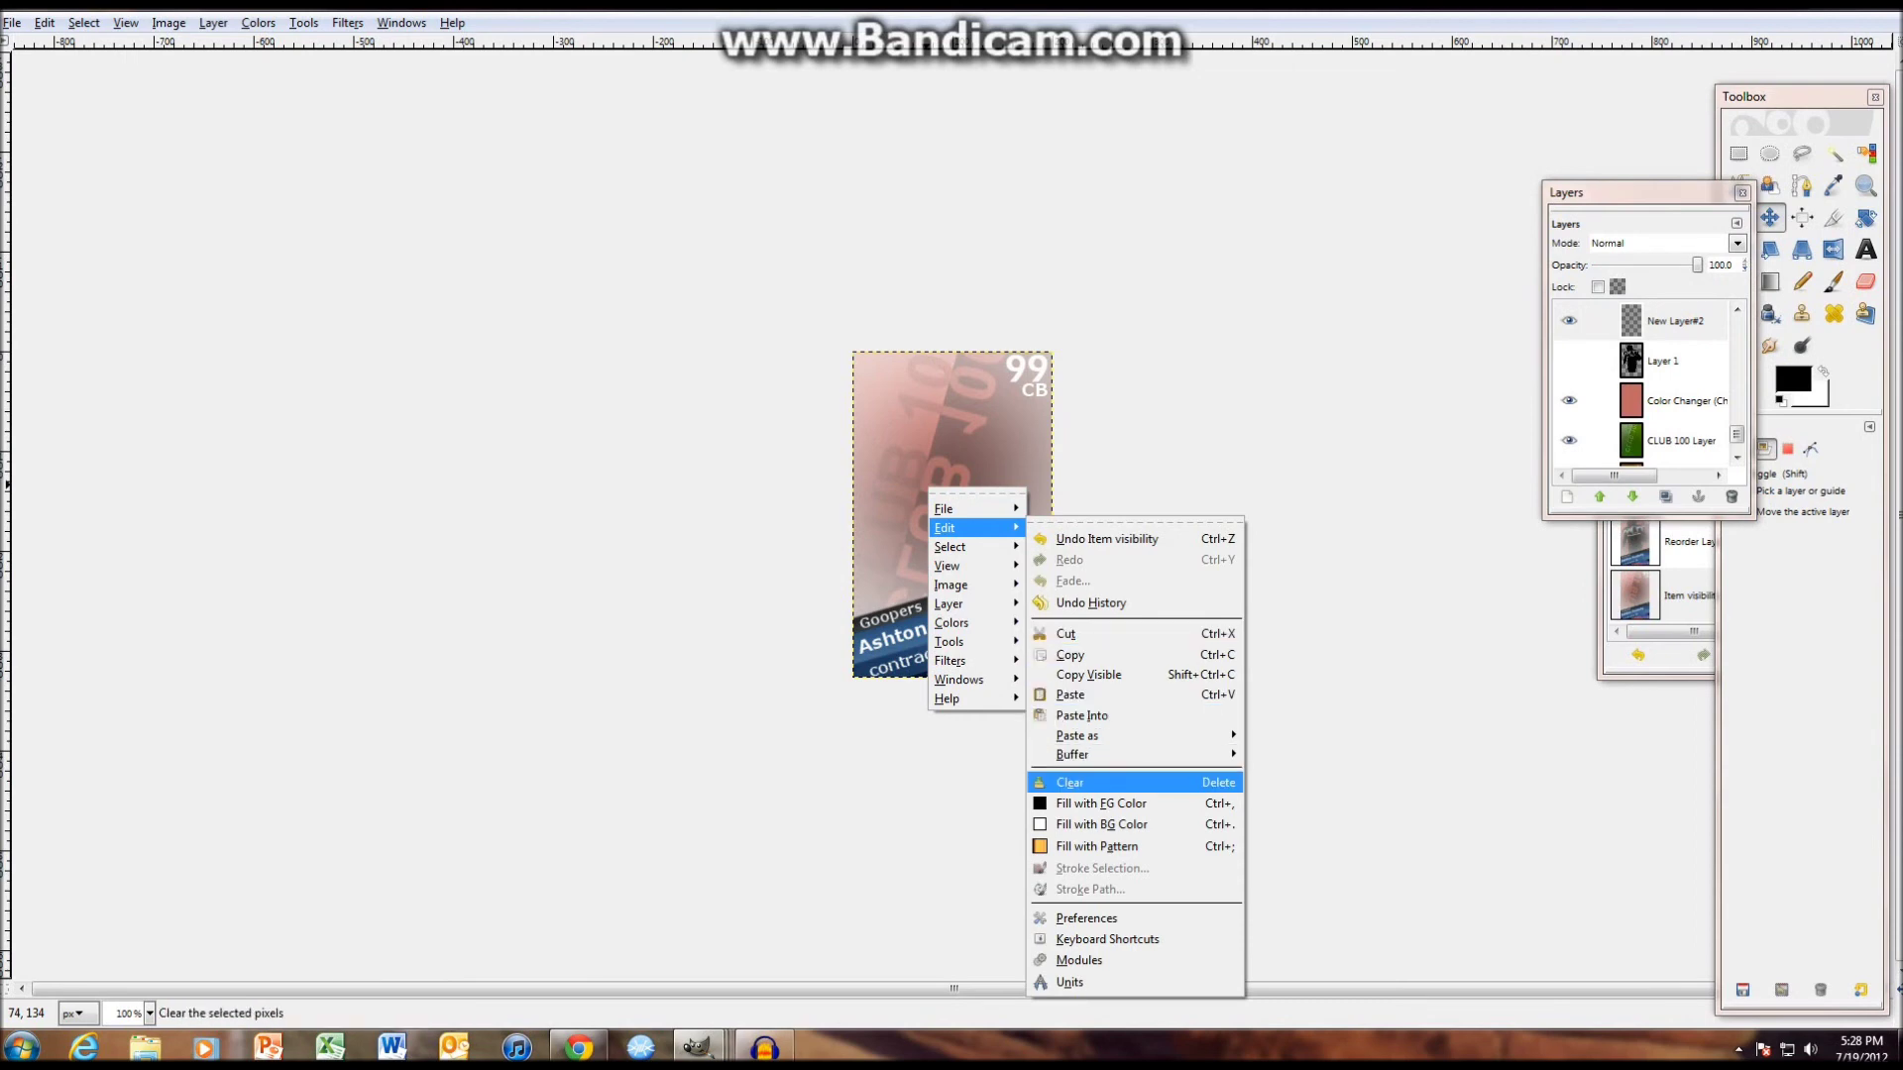
click(1090, 695)
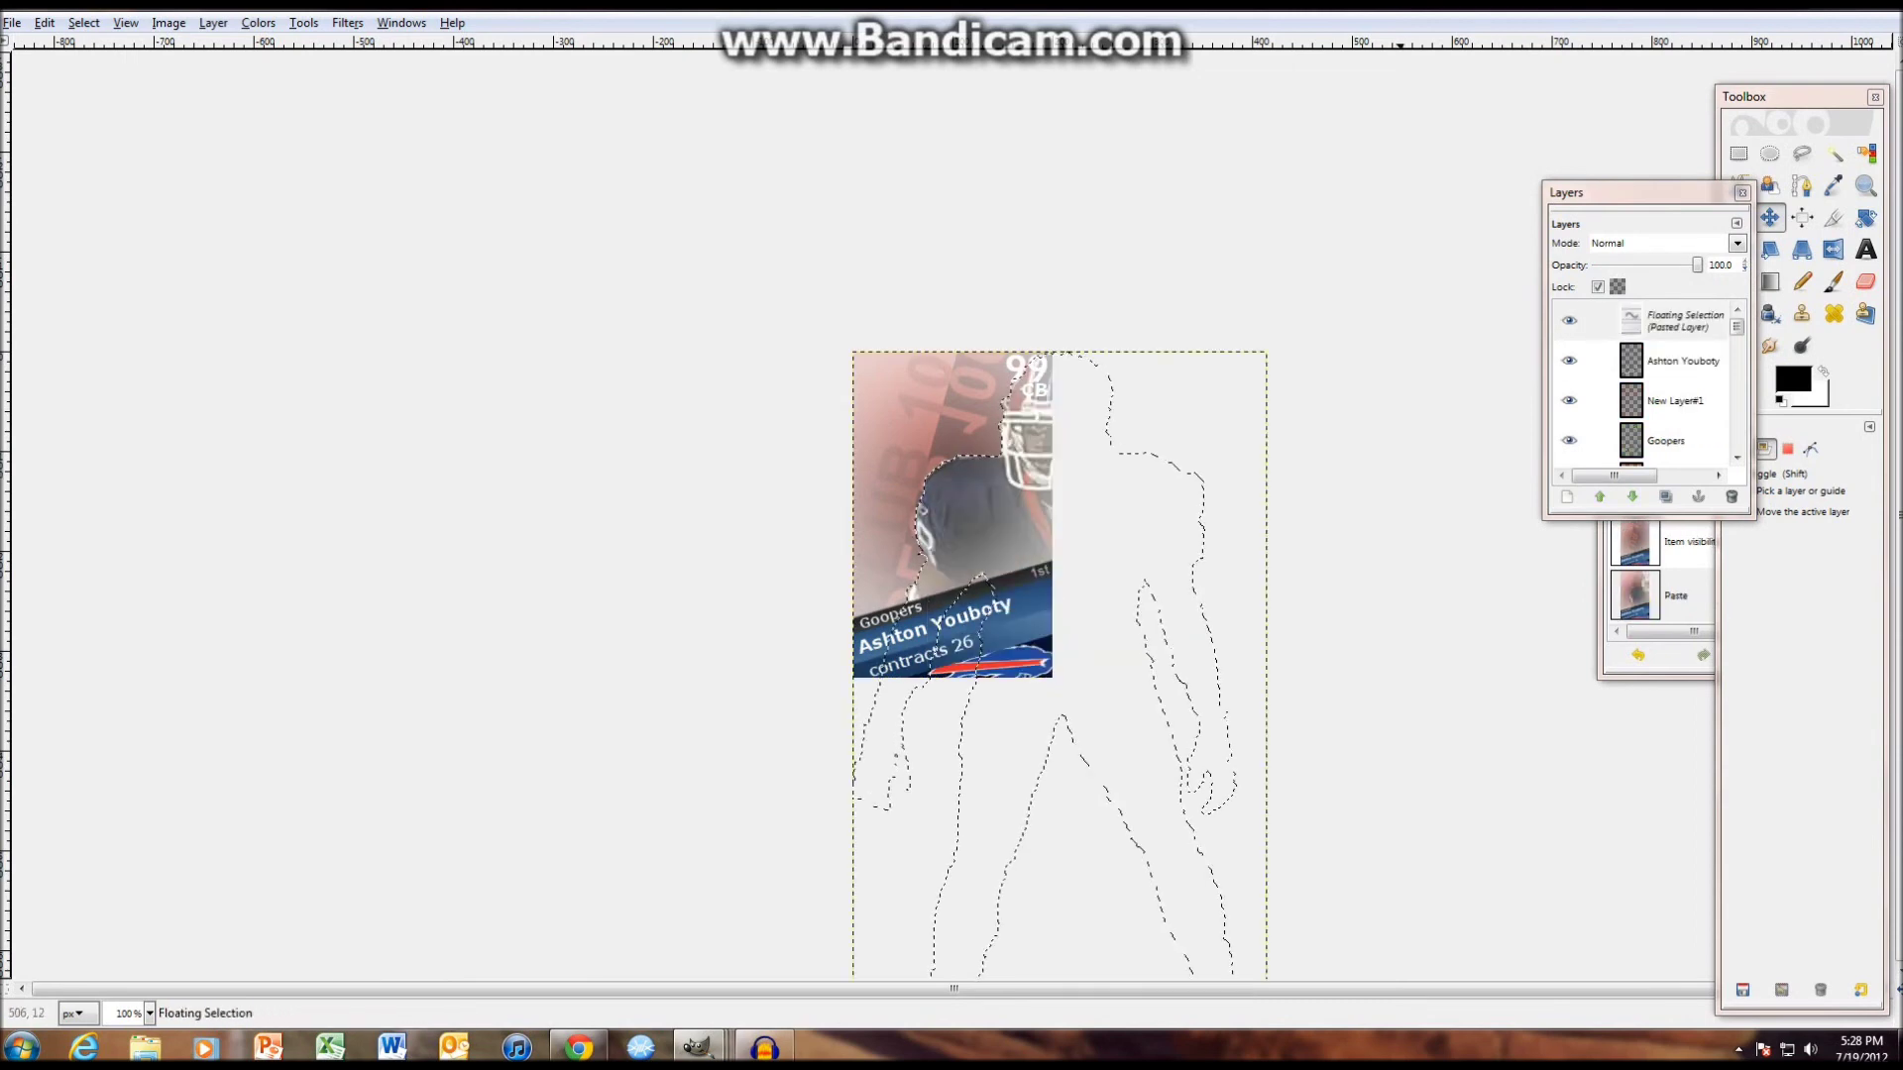
- Scale the pasted player cutout down to 166 x 298 pixels so the whole figure fits on the card
right_click(1712, 309)
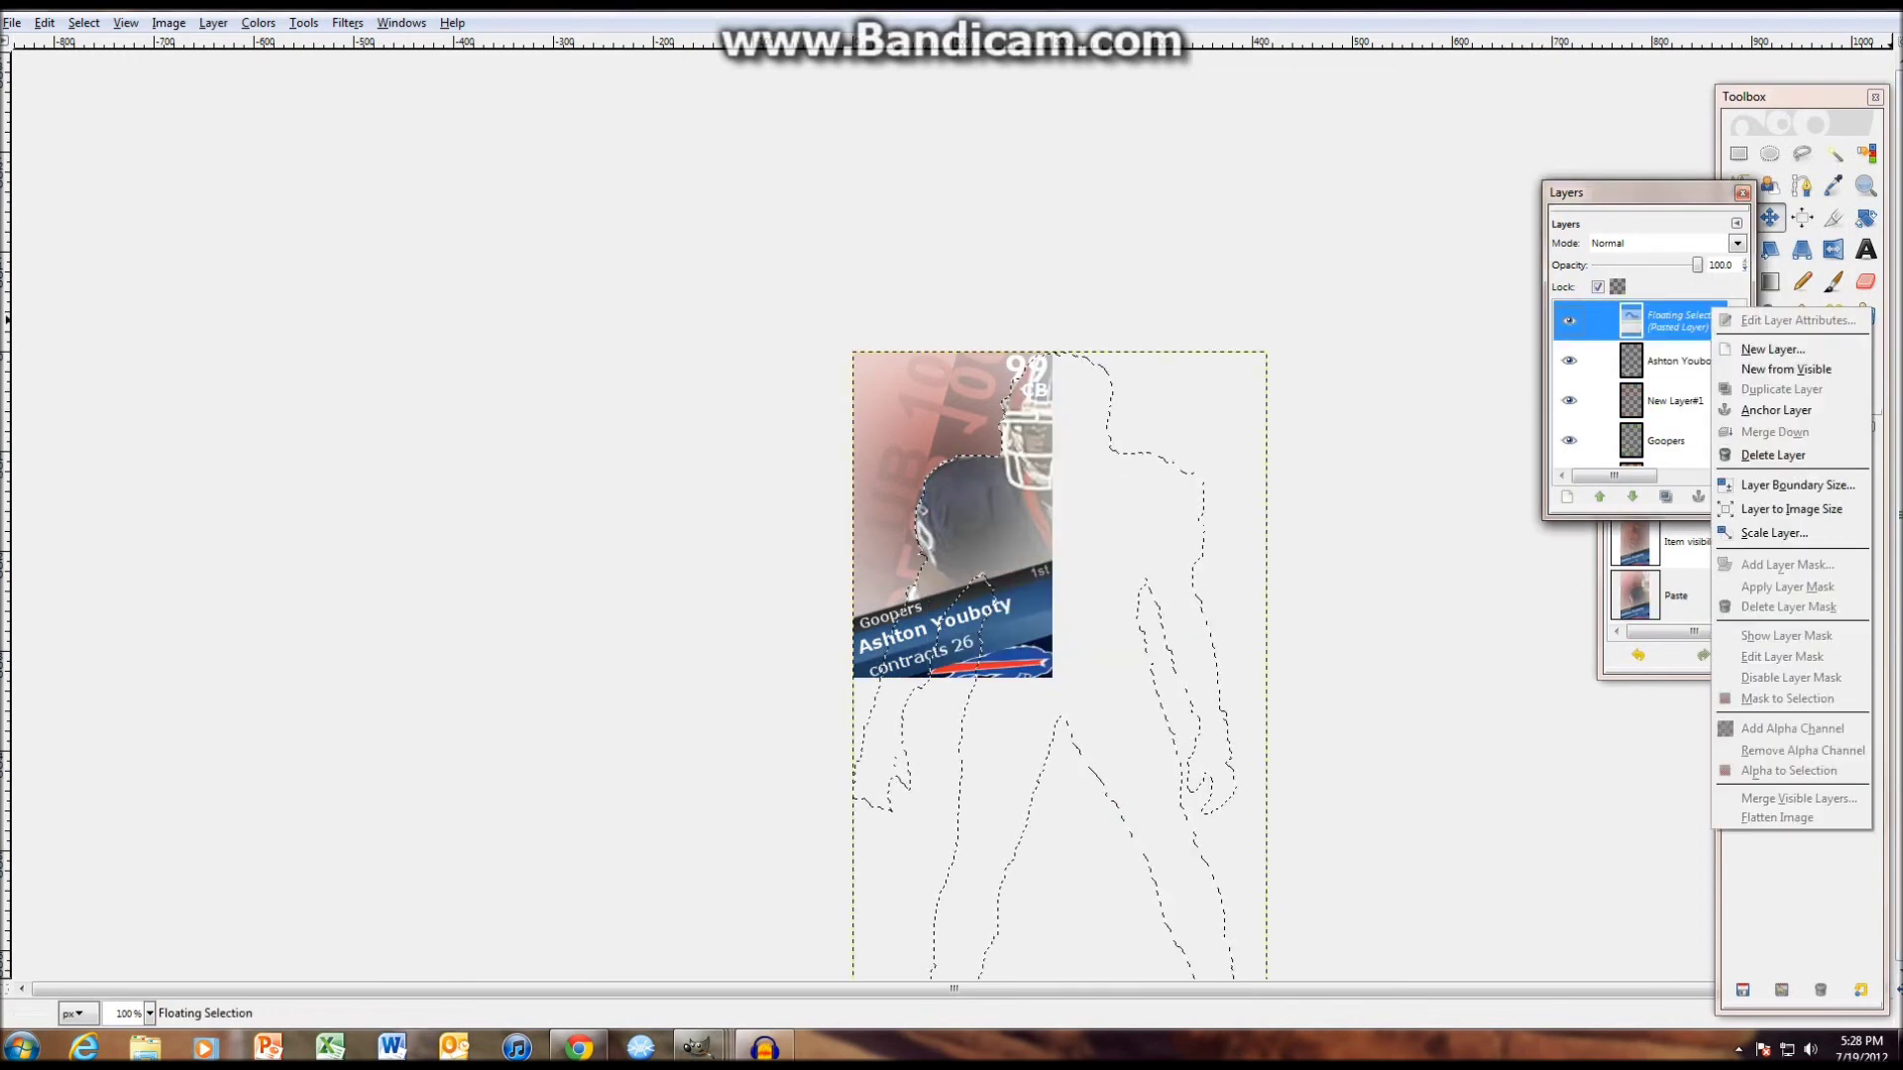
click(1834, 189)
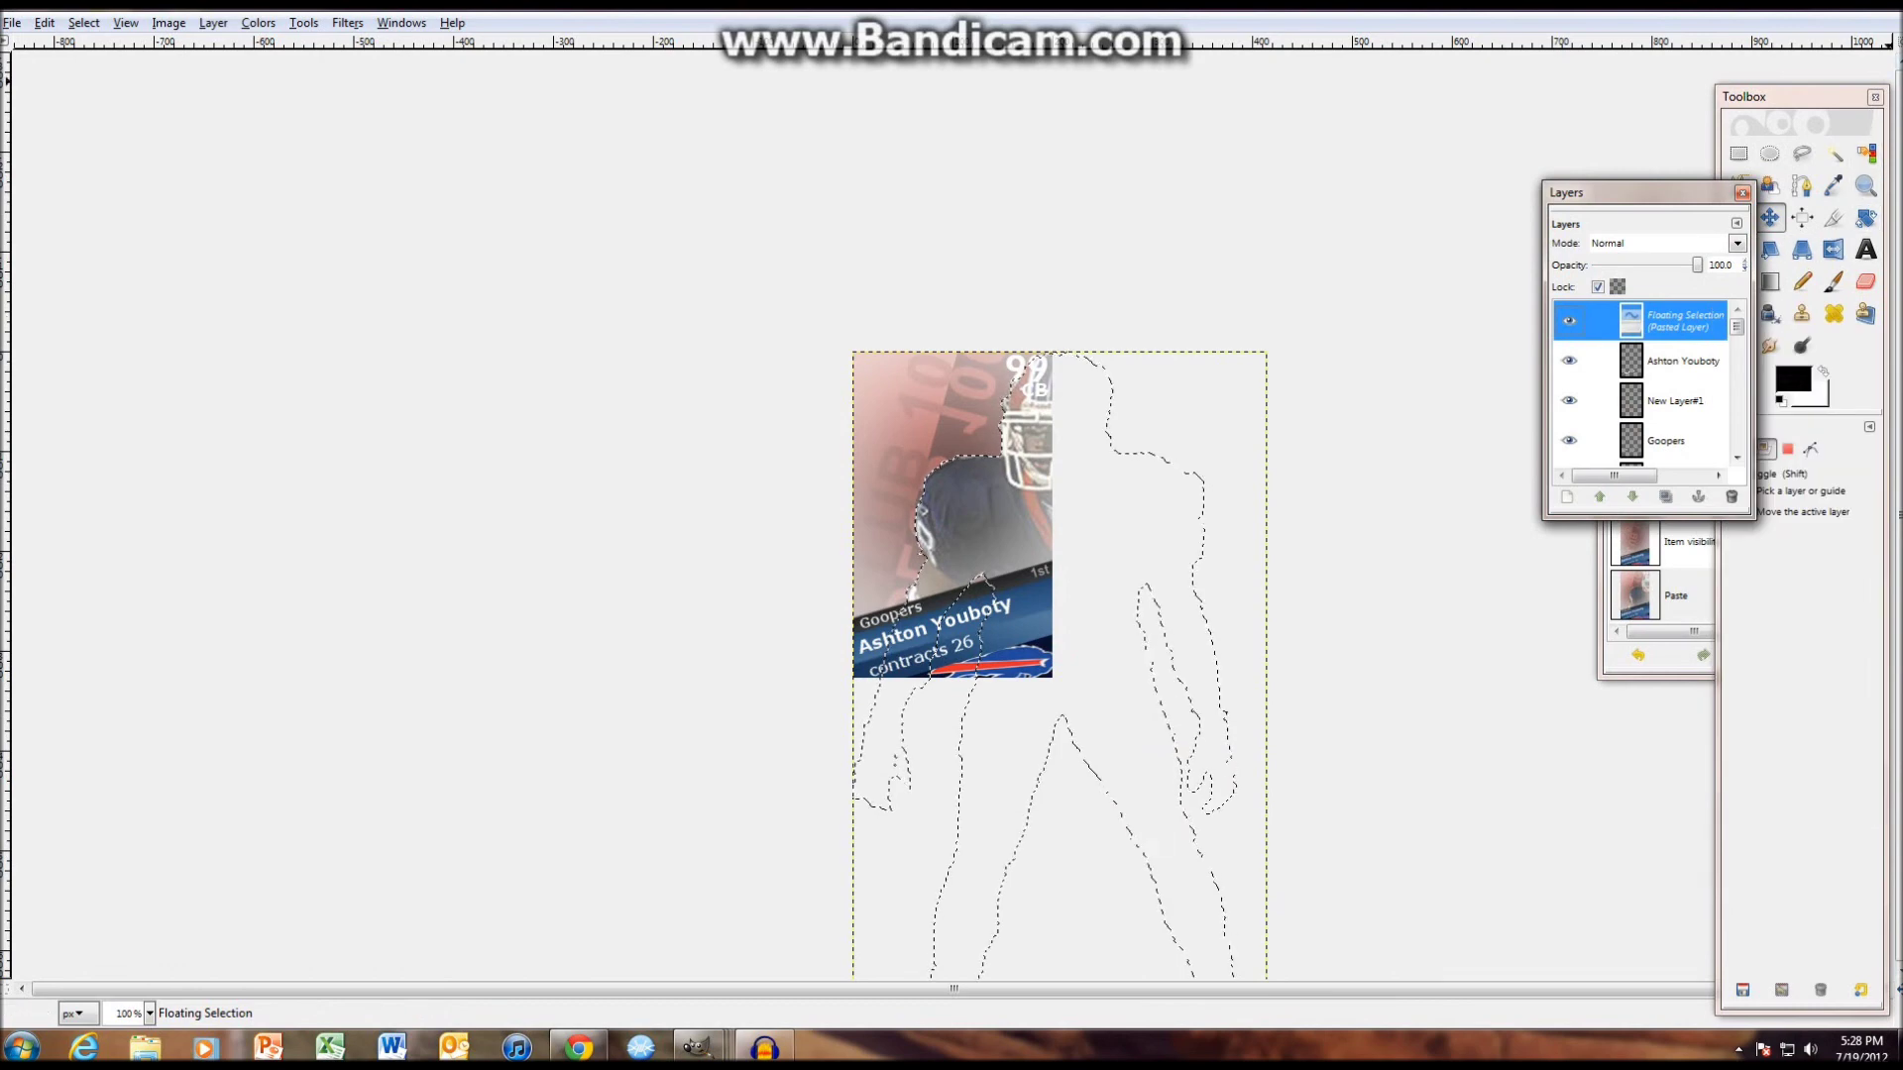
drag(1813, 97, 1839, 99)
click(1764, 251)
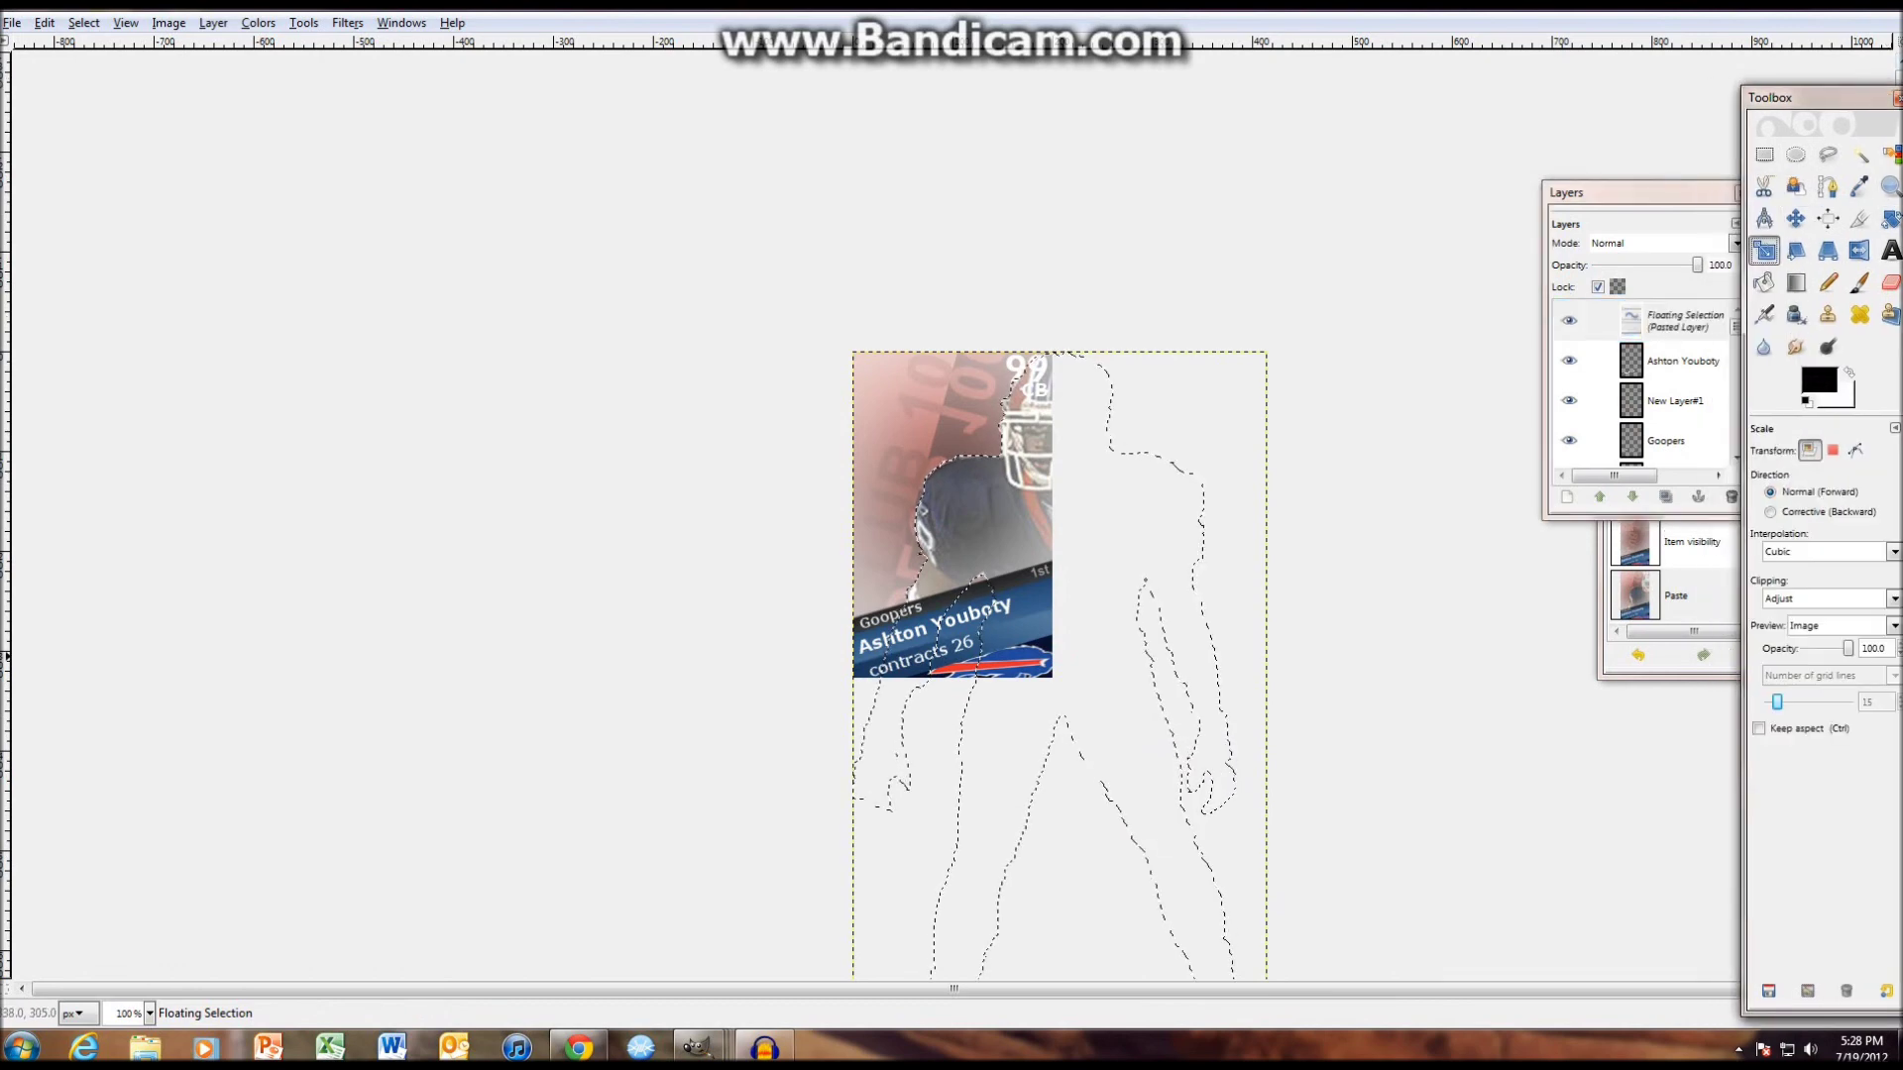
click(868, 759)
drag(1265, 715, 1062, 715)
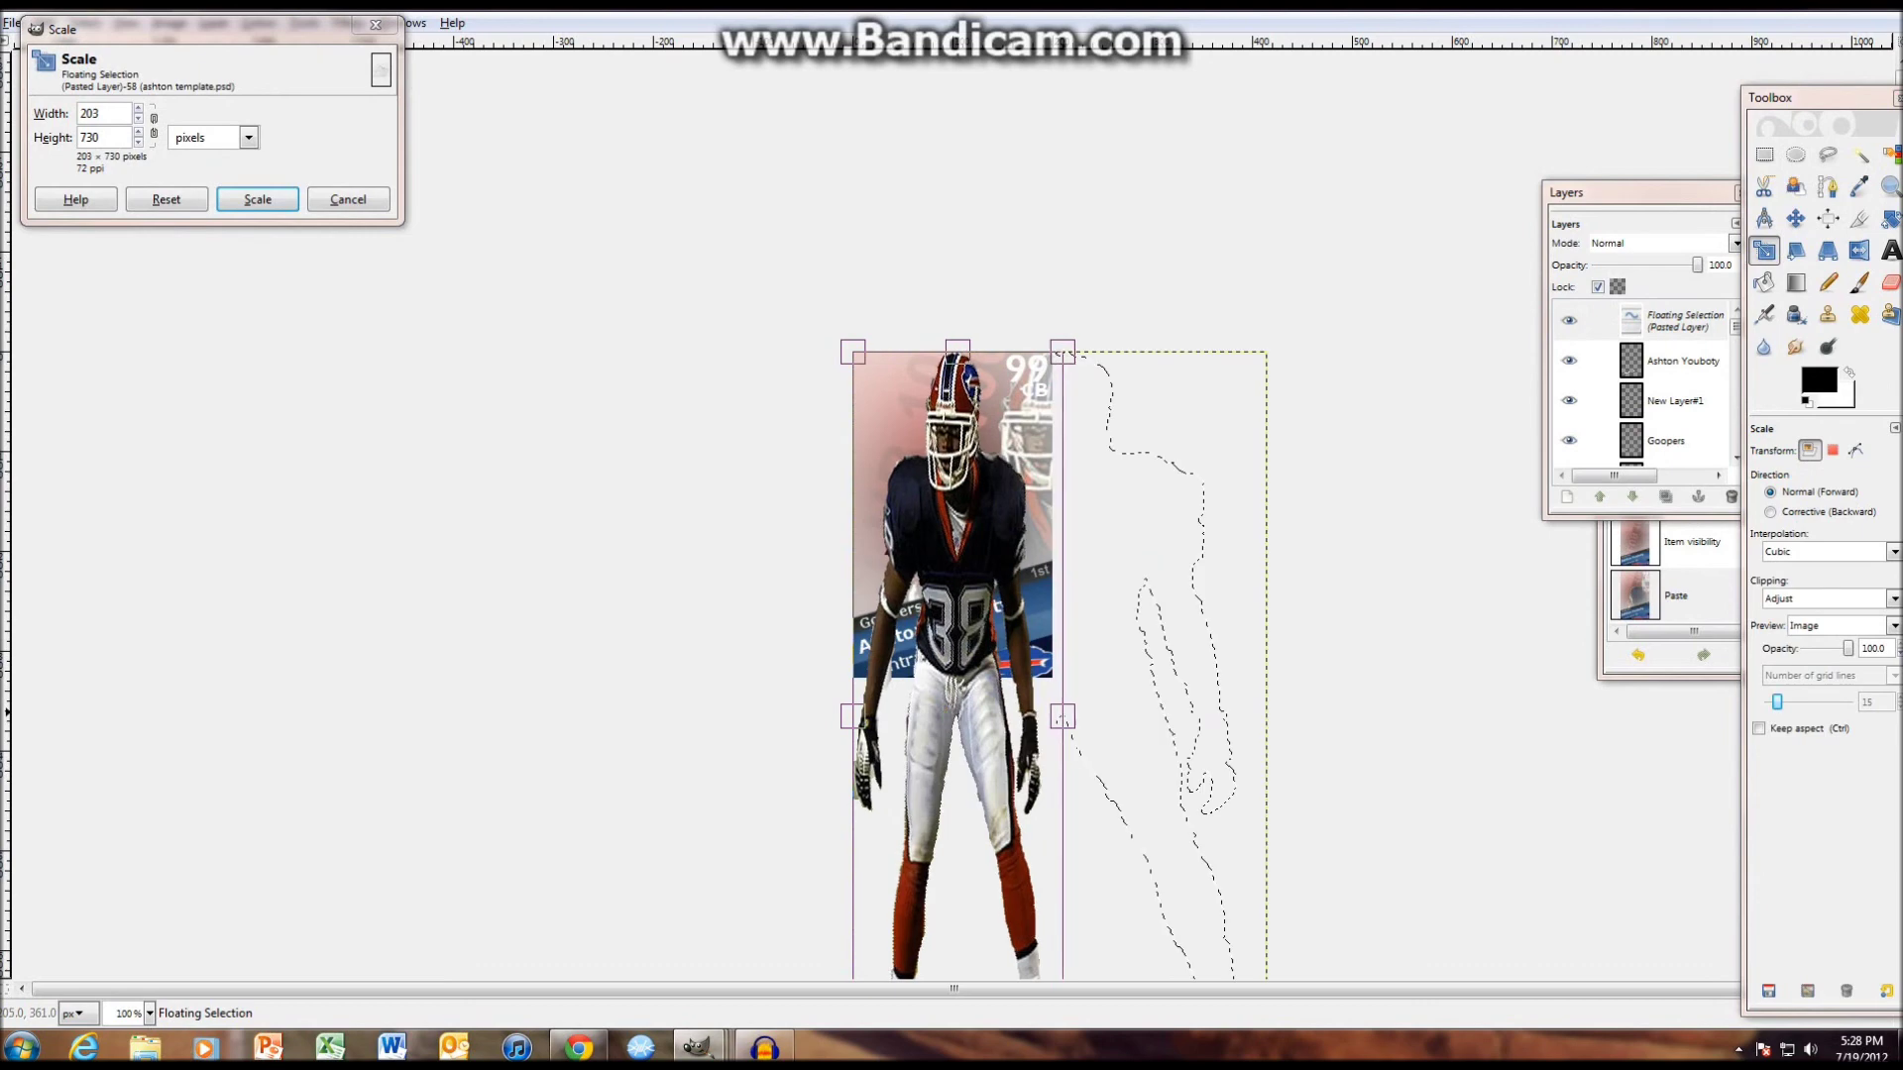
drag(951, 942, 931, 514)
drag(775, 514, 799, 512)
drag(1069, 494, 1029, 494)
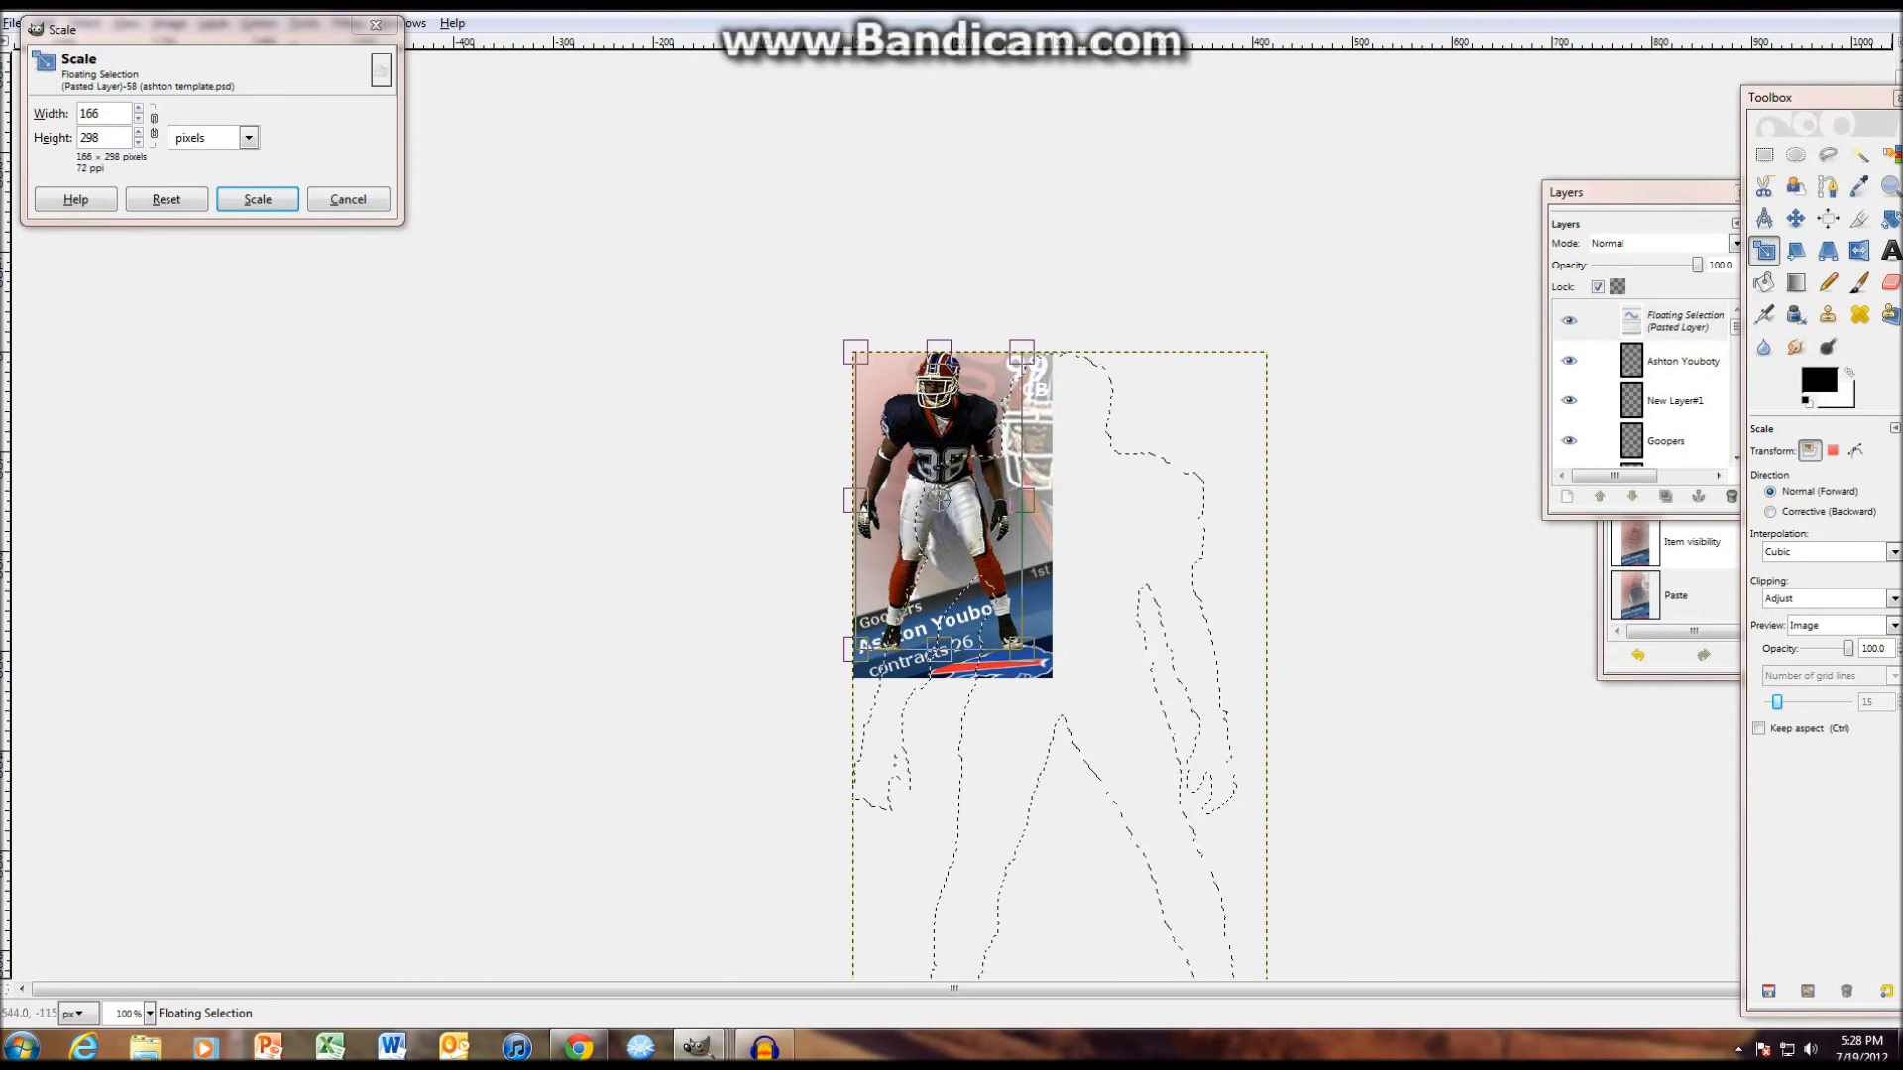
click(257, 199)
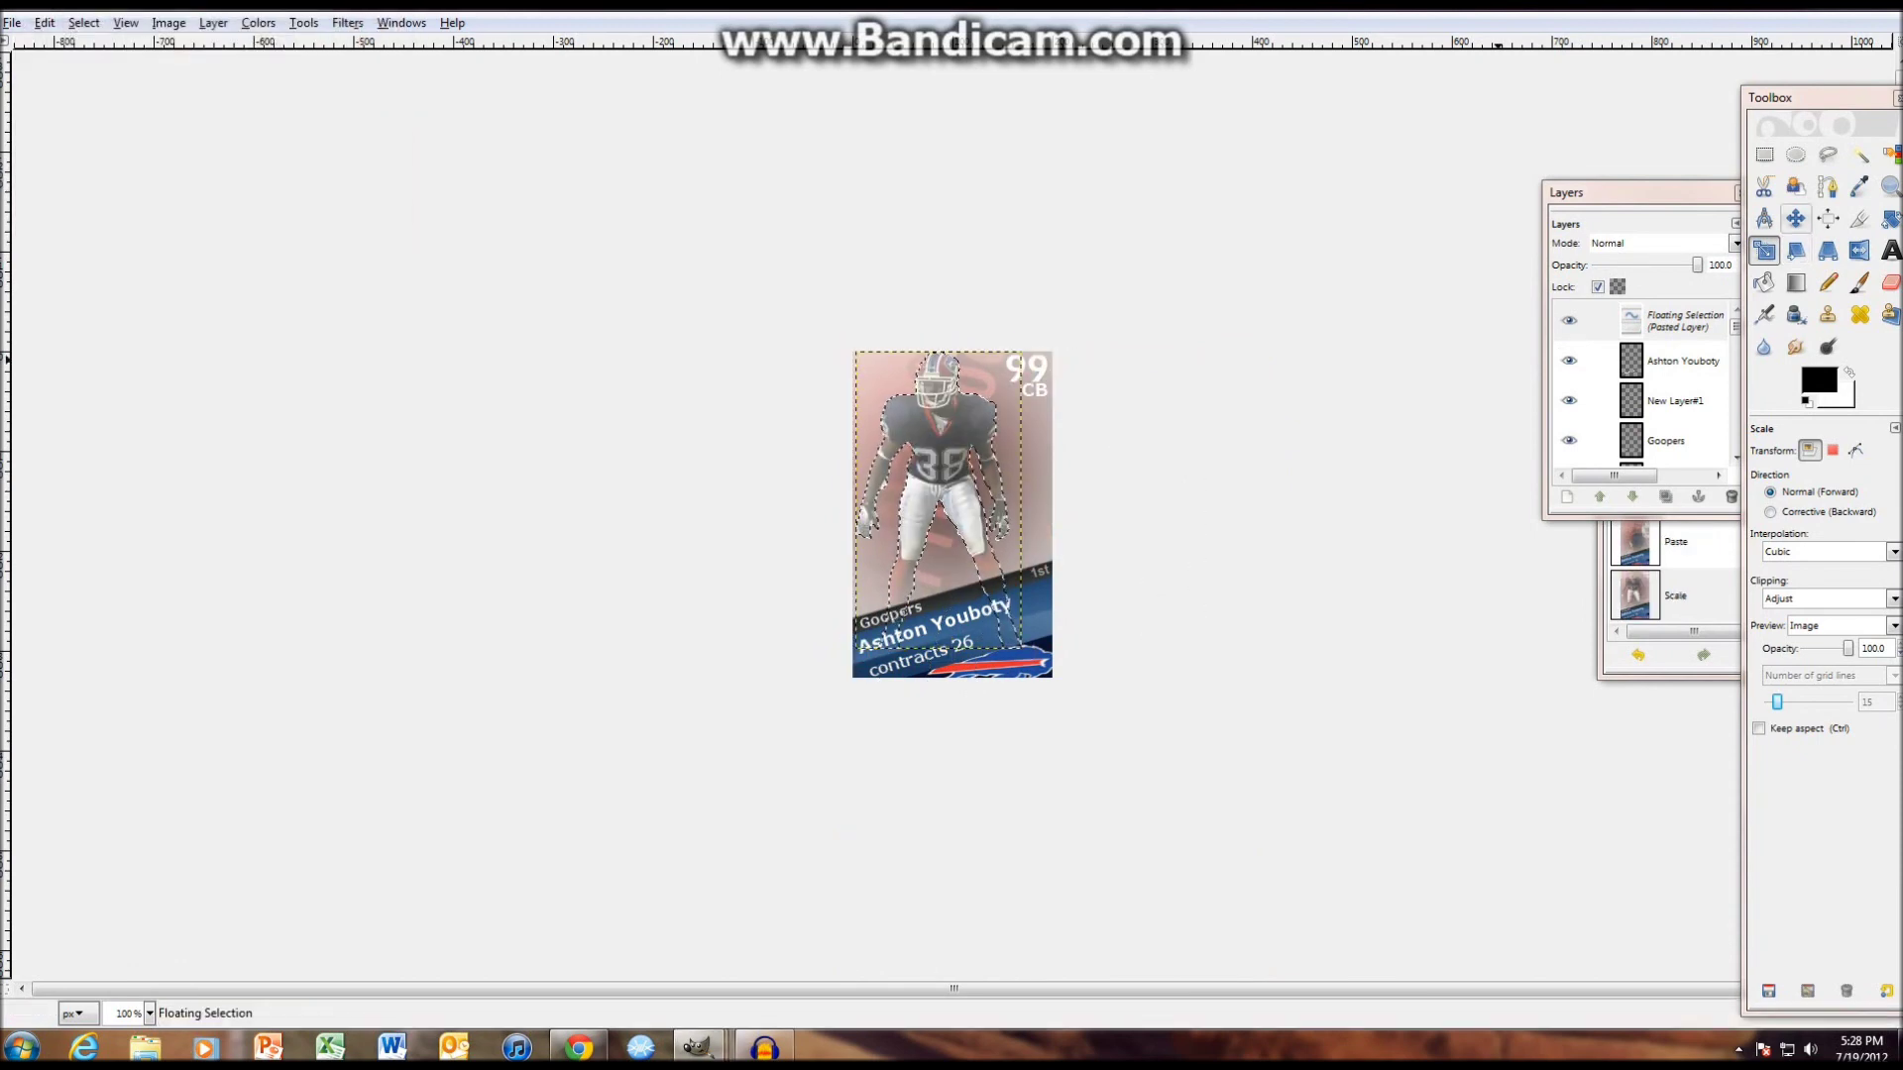
- Anchor the floating player cutout to the new layer with the Move tool active, and hide the Ghost Layer
click(1795, 218)
click(1045, 571)
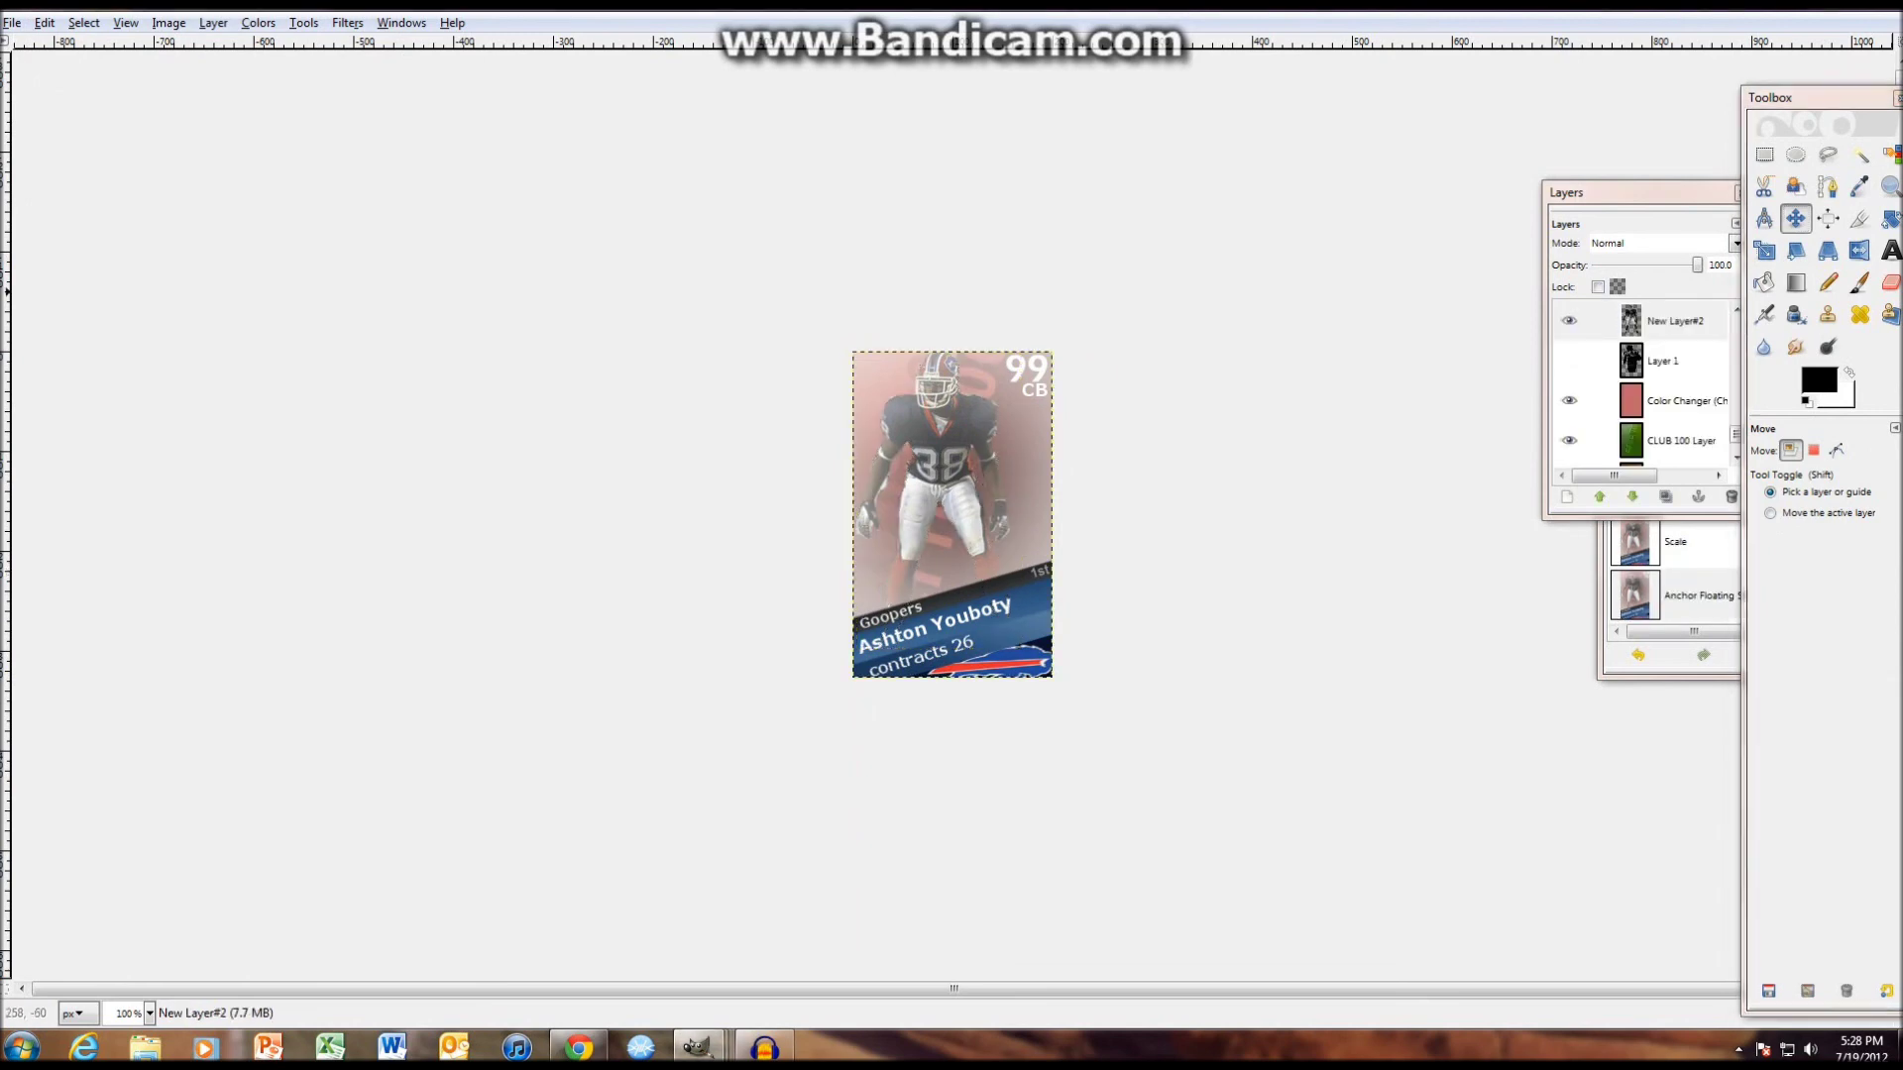
scroll(1568, 428, down, 10)
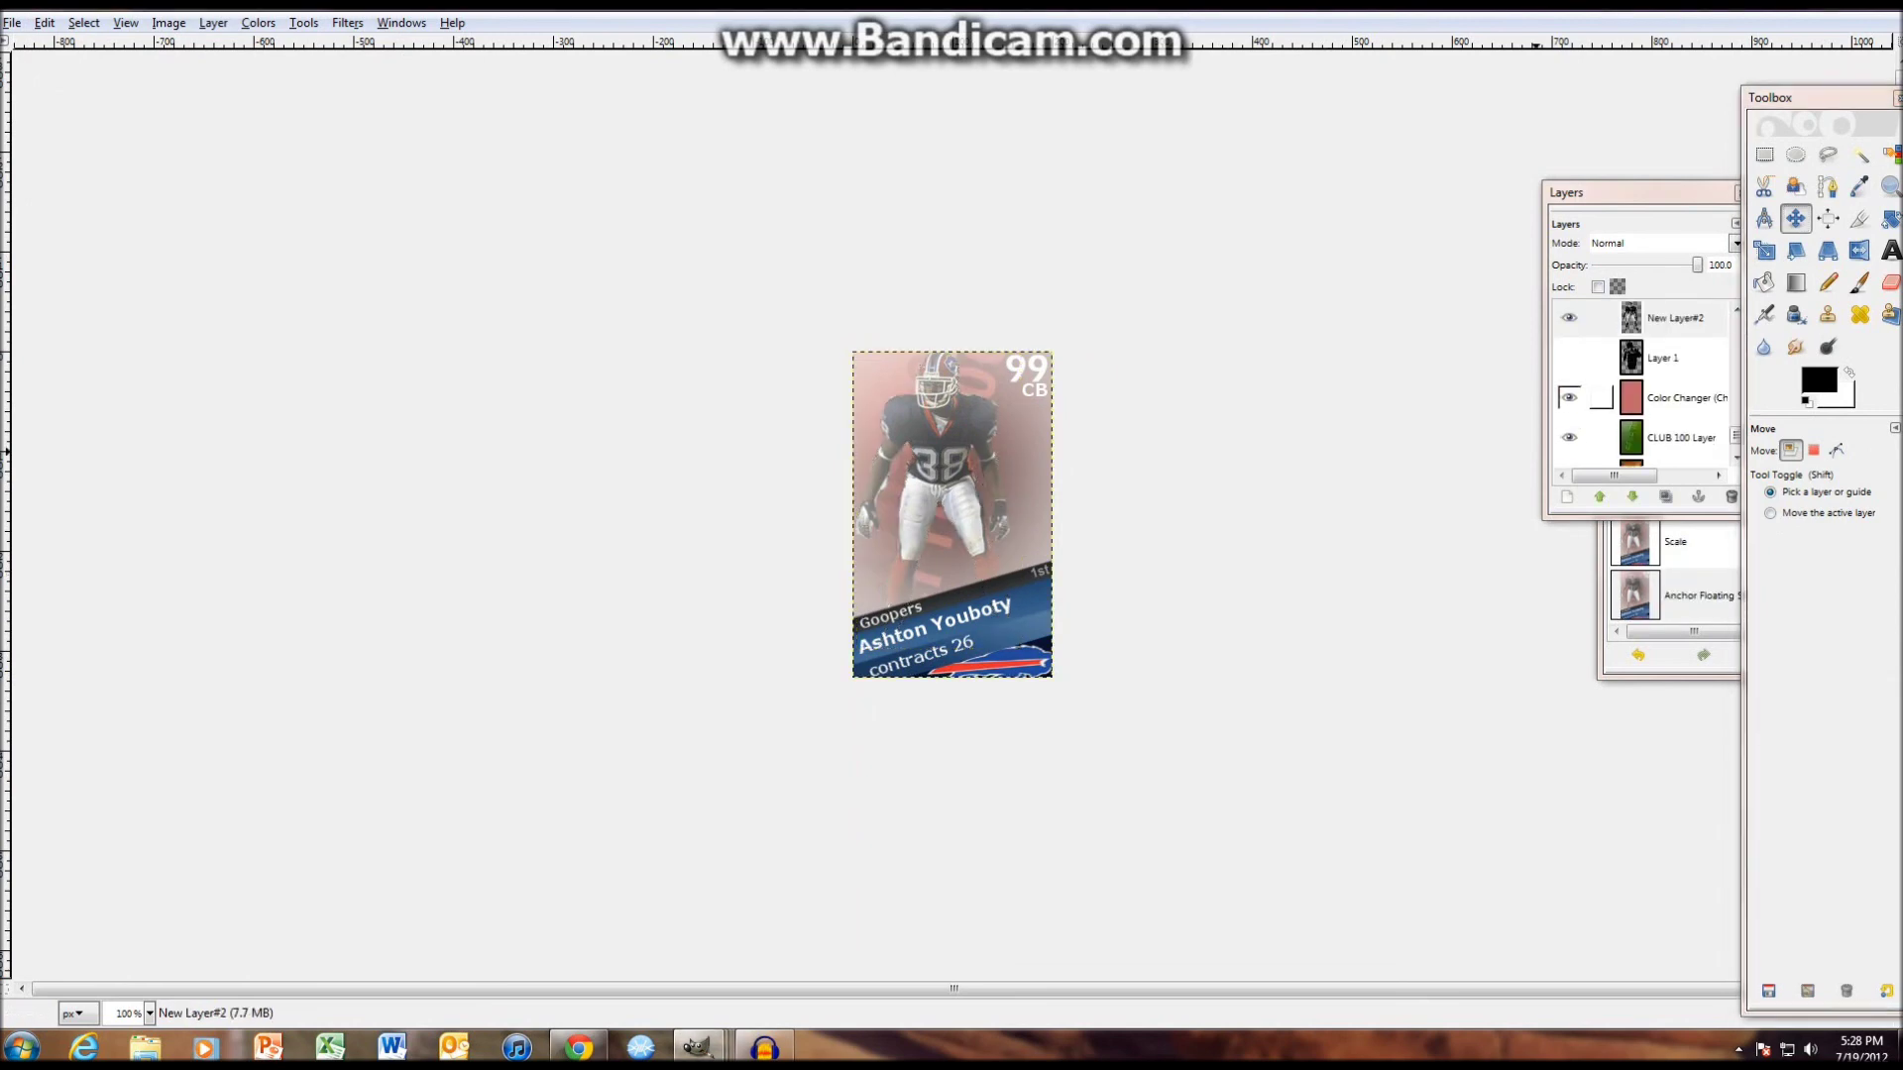
click(1569, 428)
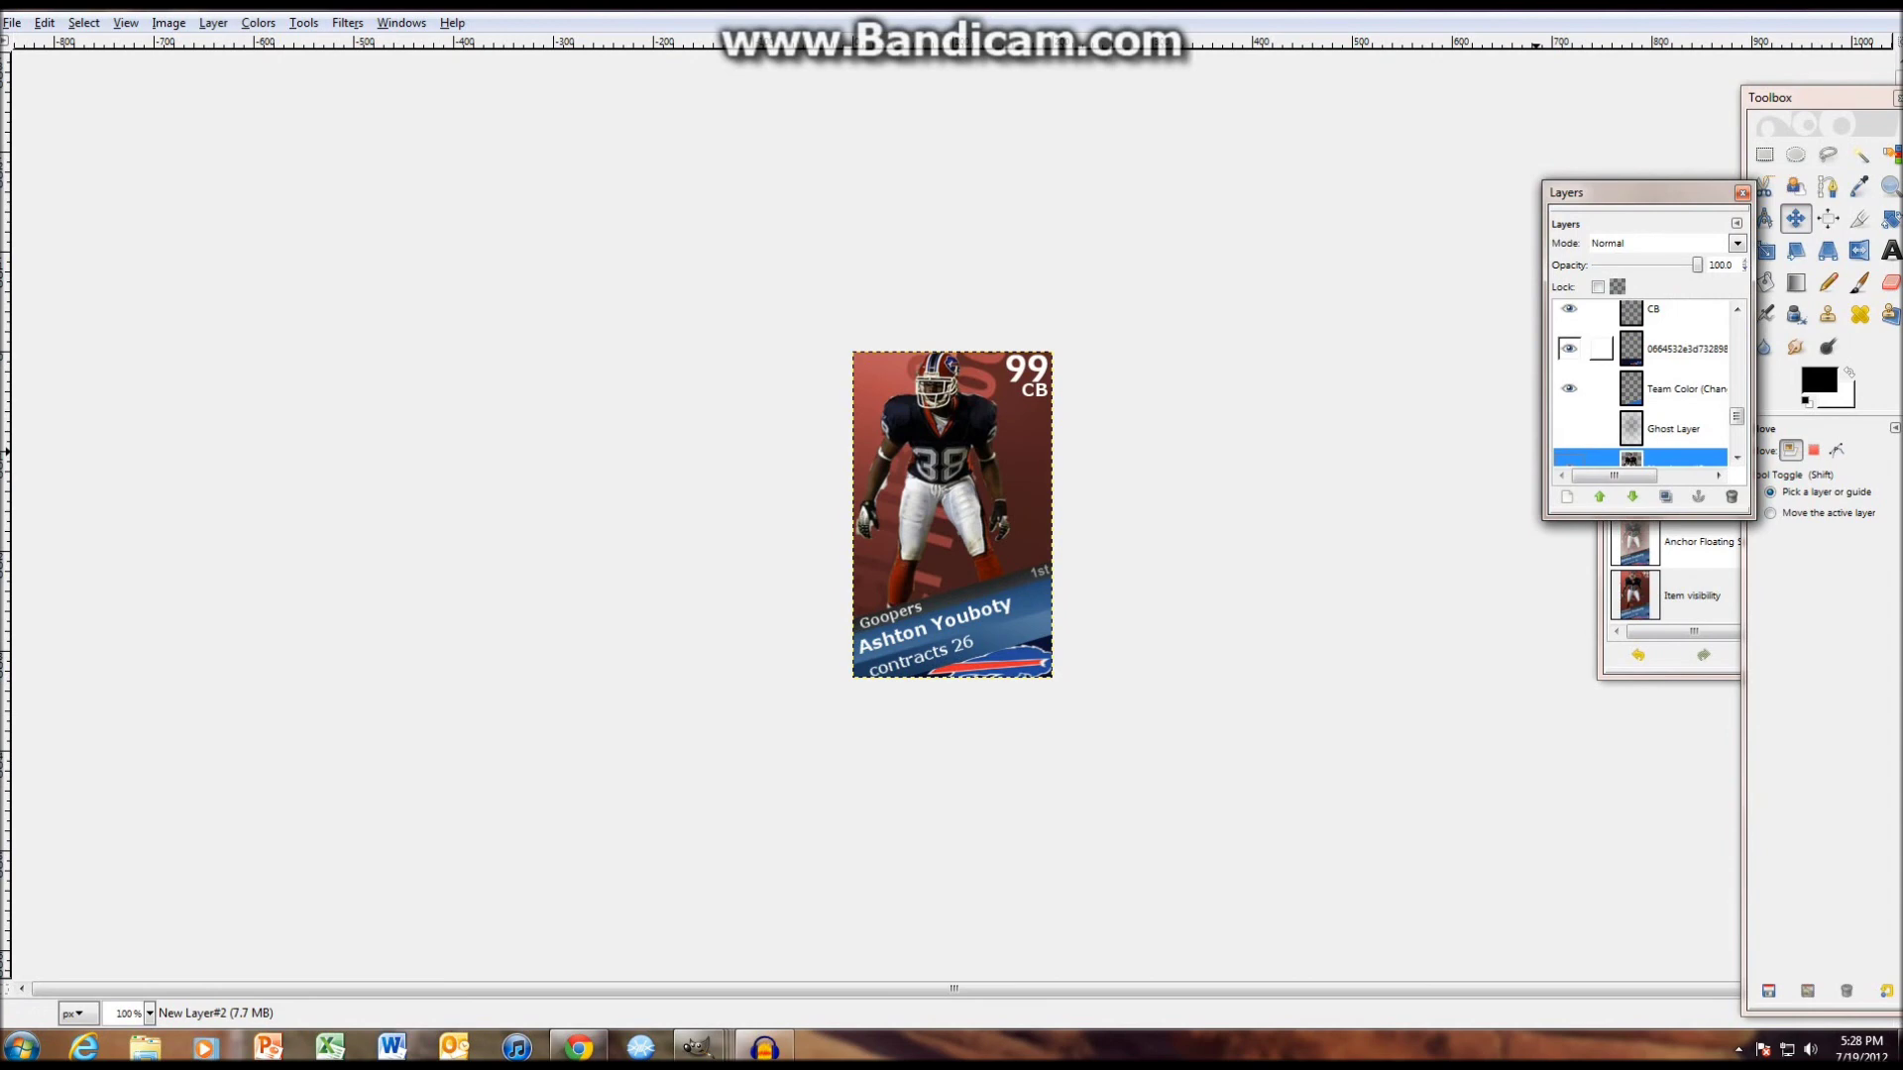
- Colorize the Color Changer (Change Hue) layer green with hue 125, saturation 71 and lightness 77
scroll(1568, 428, down, 3)
scroll(1664, 421, down, 2)
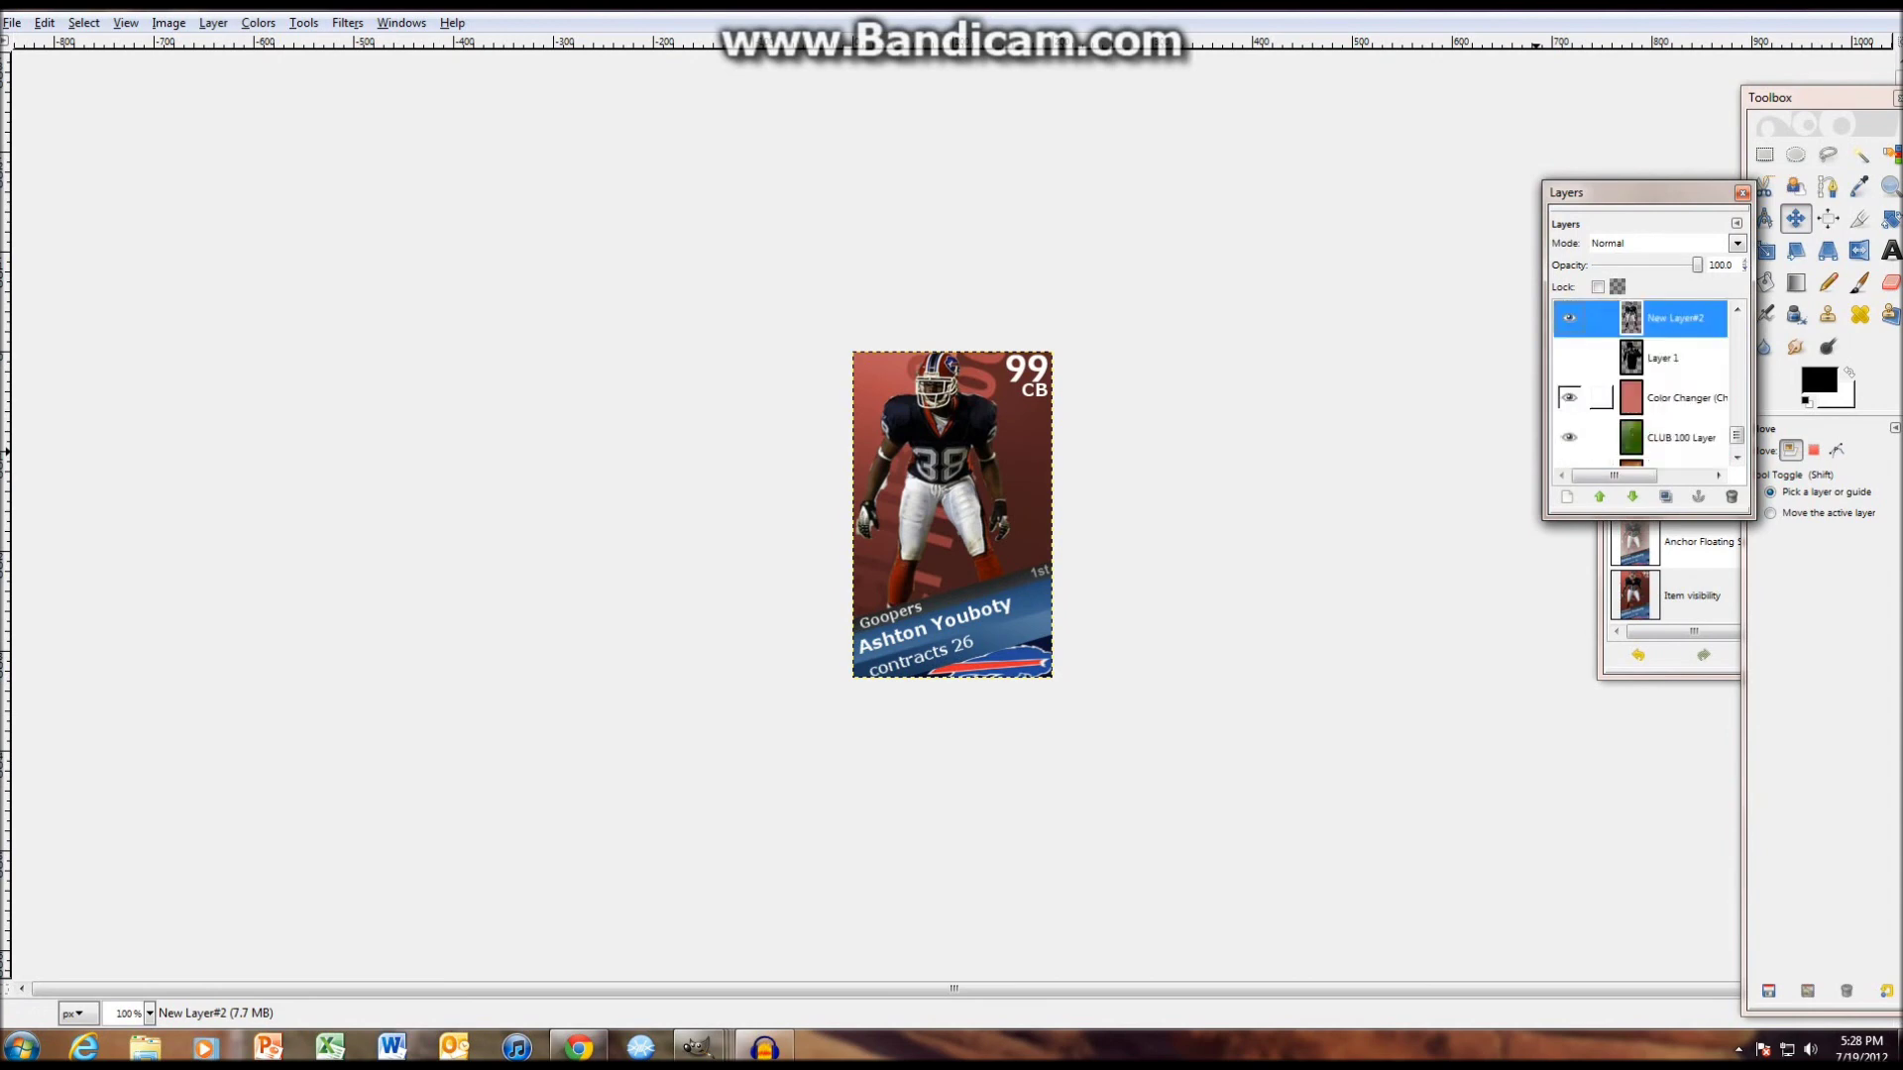
click(1675, 398)
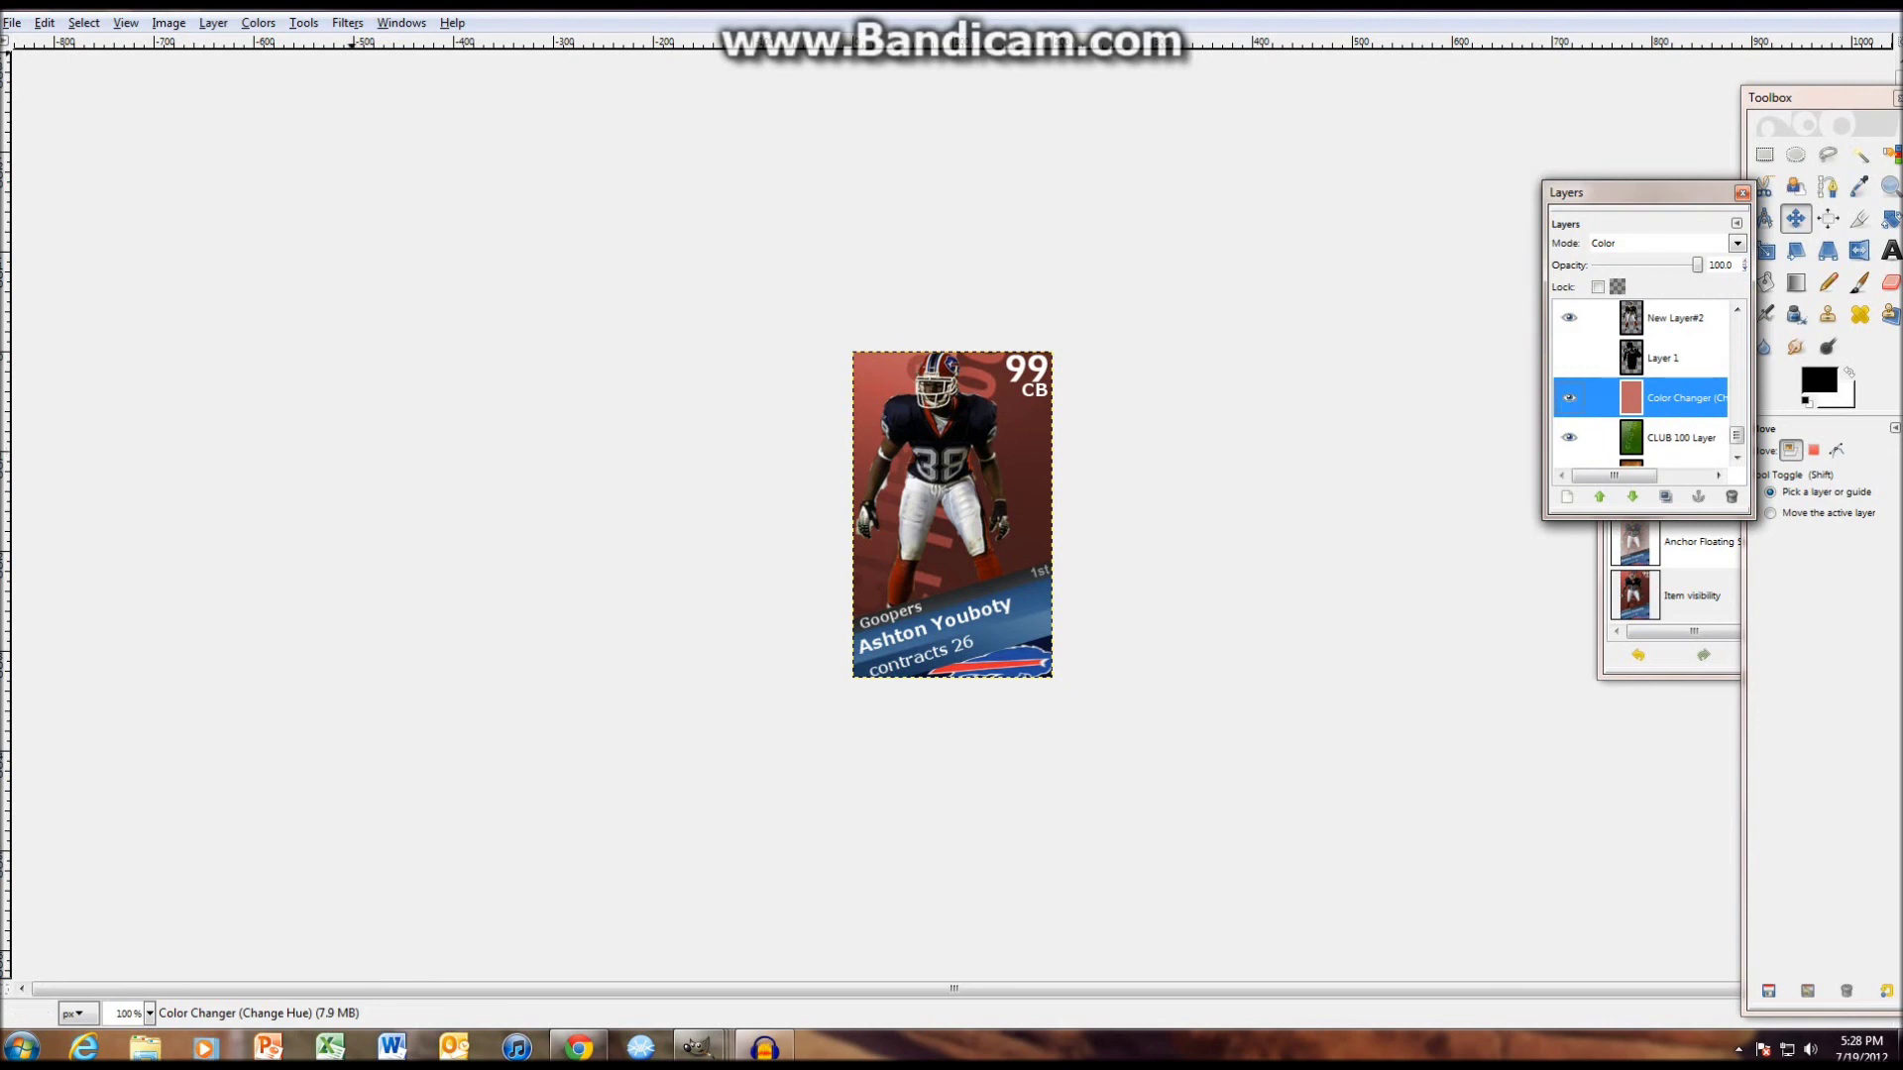
click(258, 22)
click(287, 95)
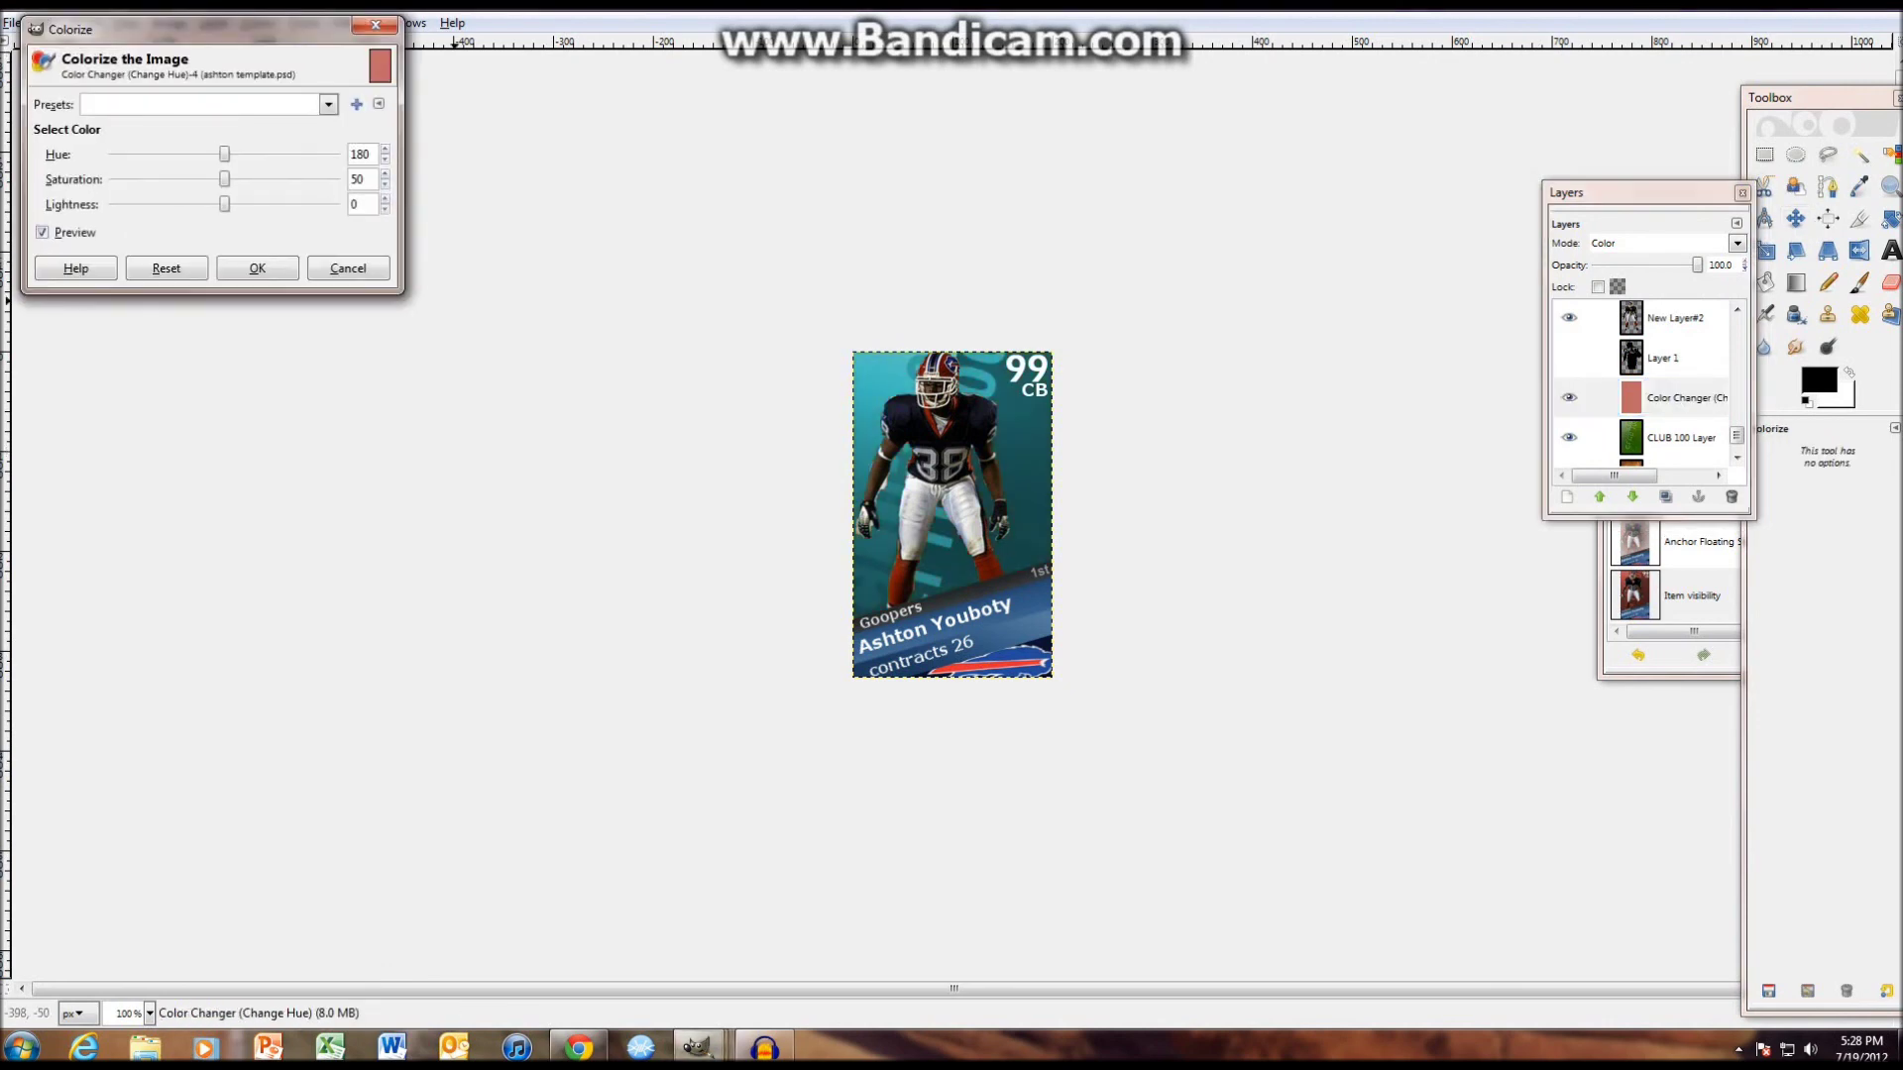
drag(224, 155, 270, 178)
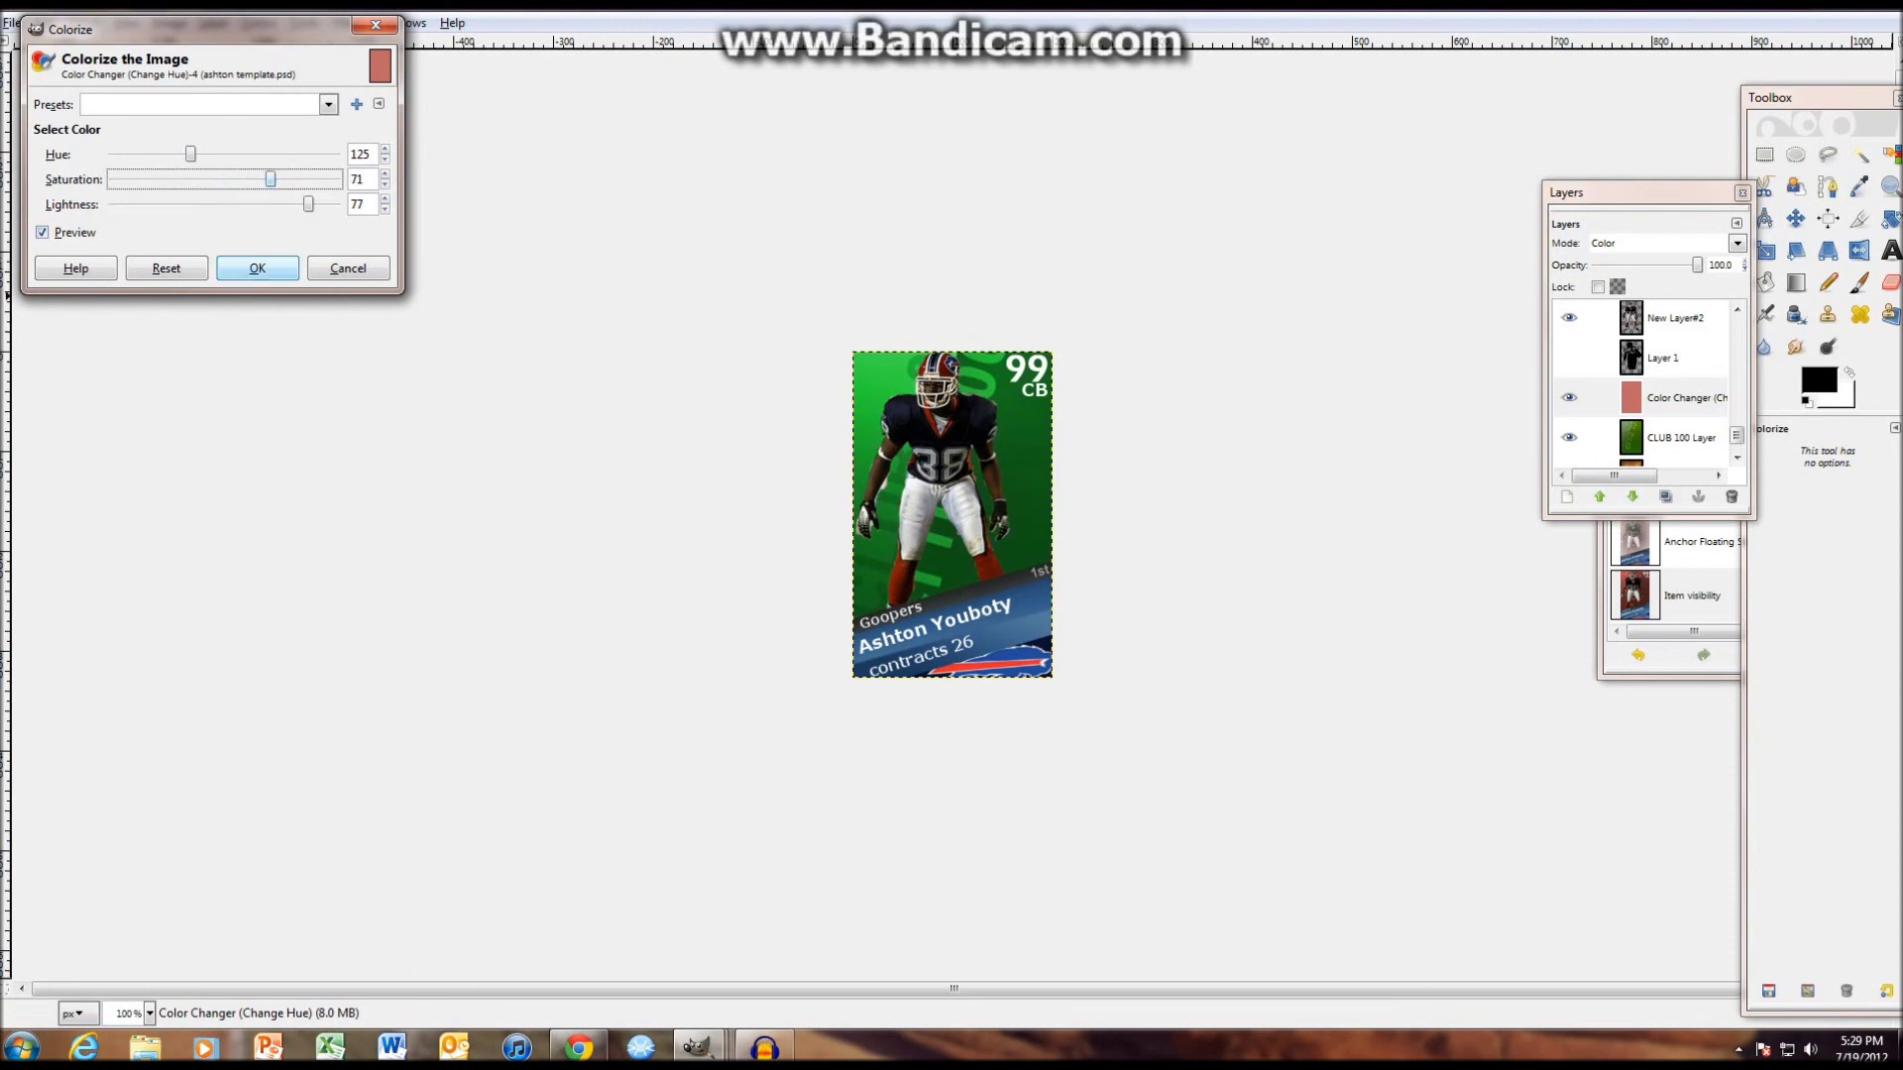
click(257, 268)
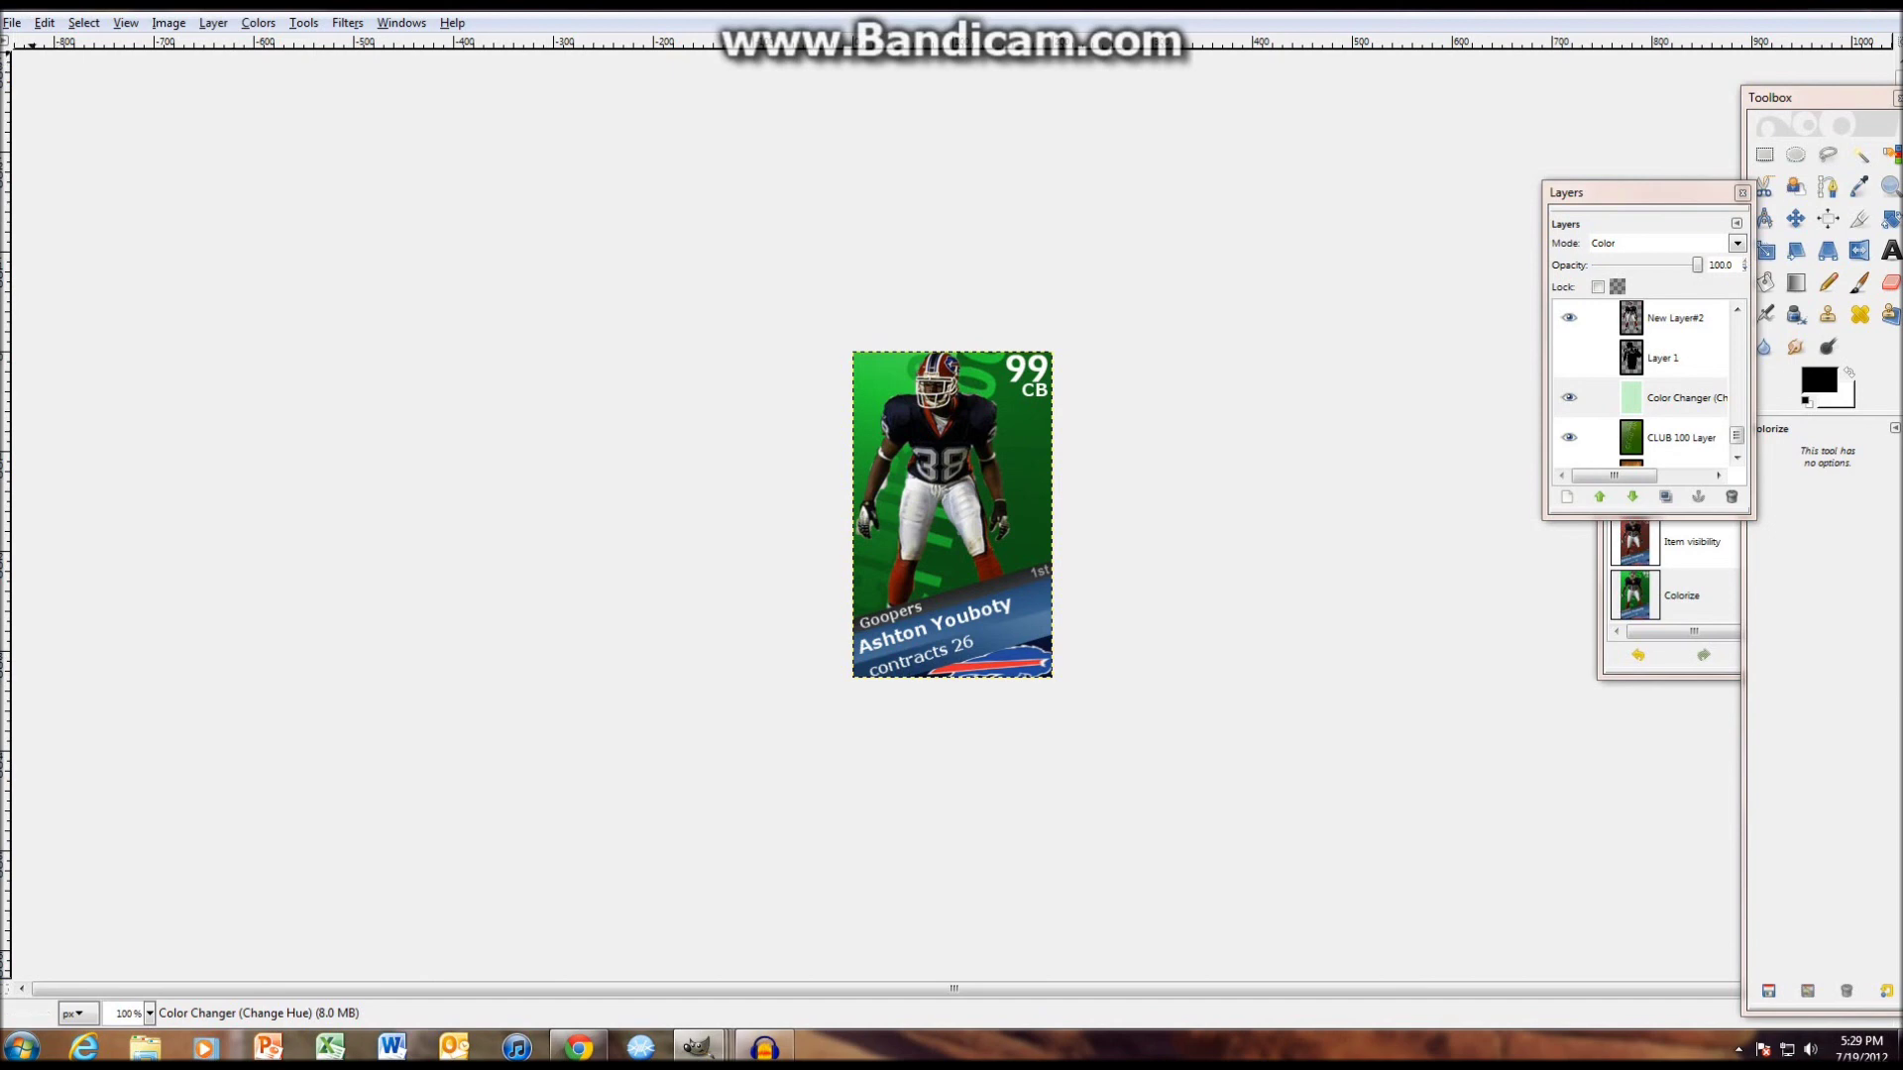
- Save the card image in ashton template.psd and minimize its window
click(12, 22)
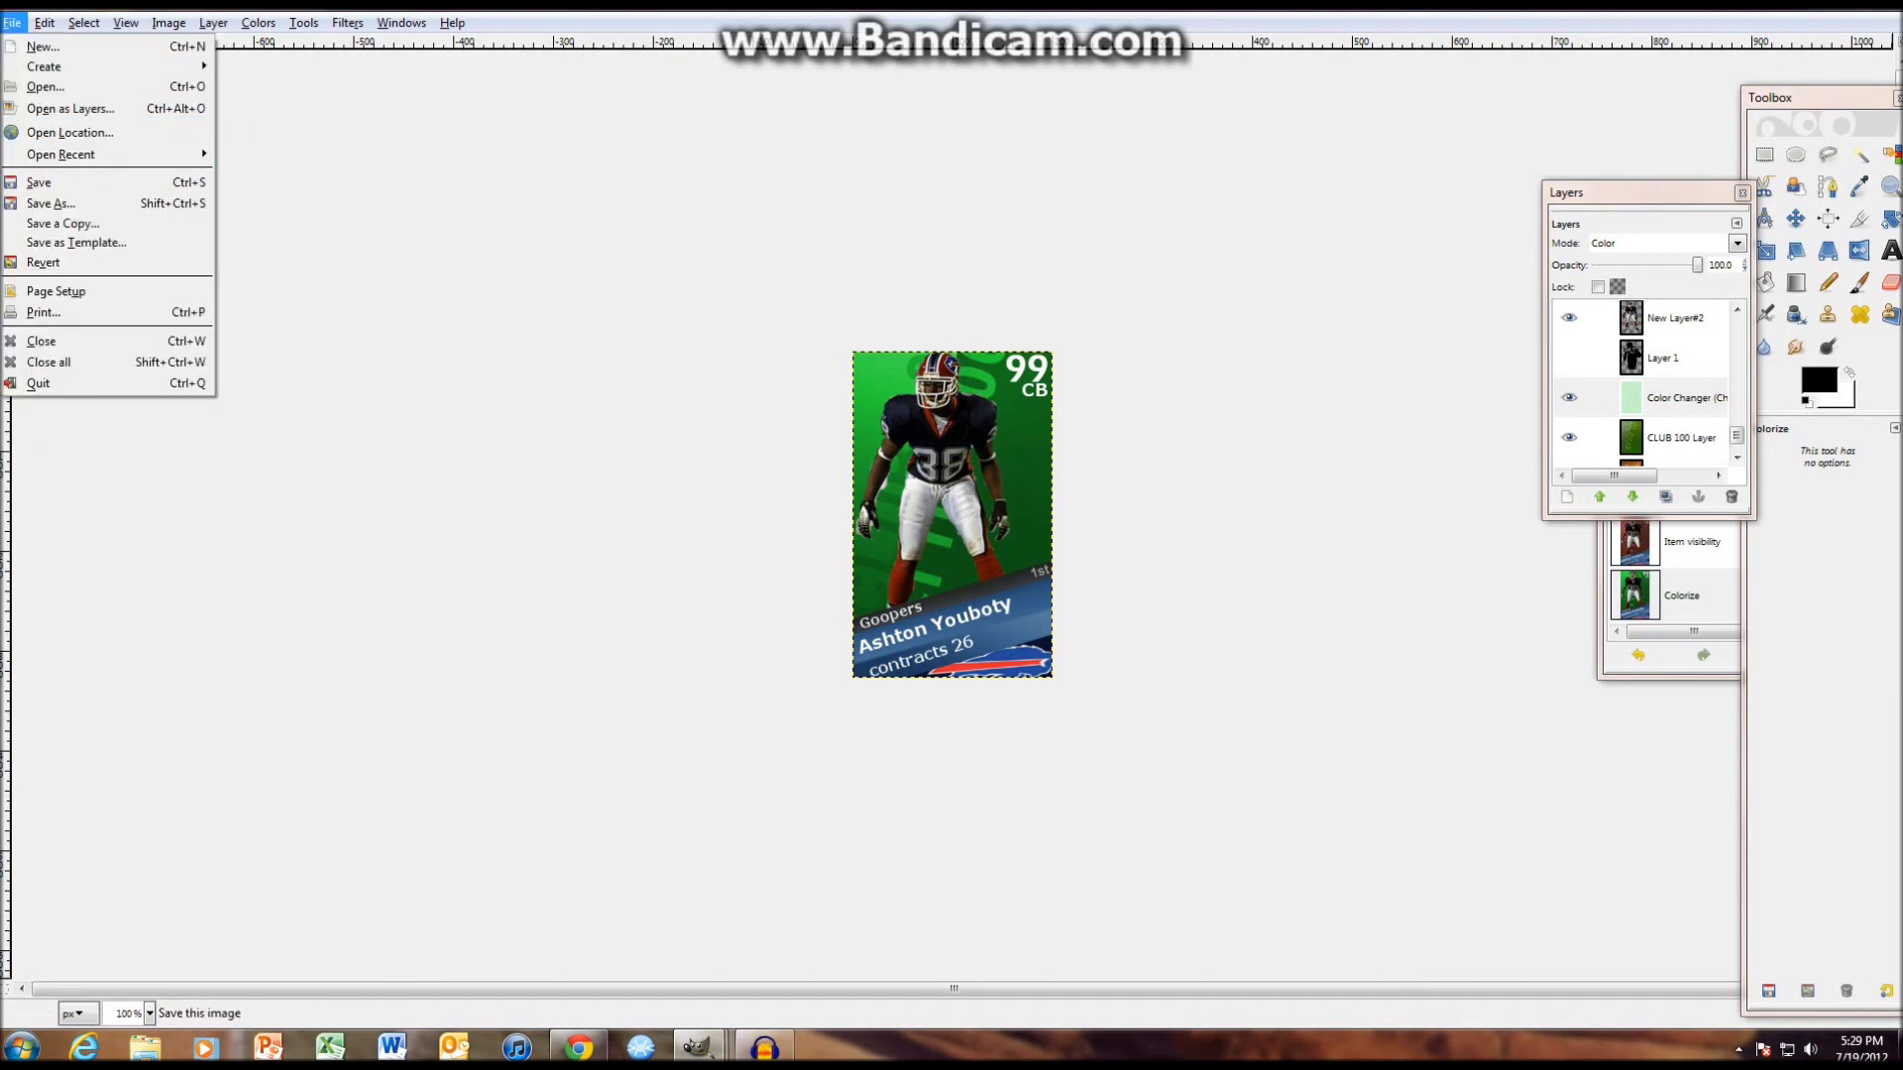
click(39, 183)
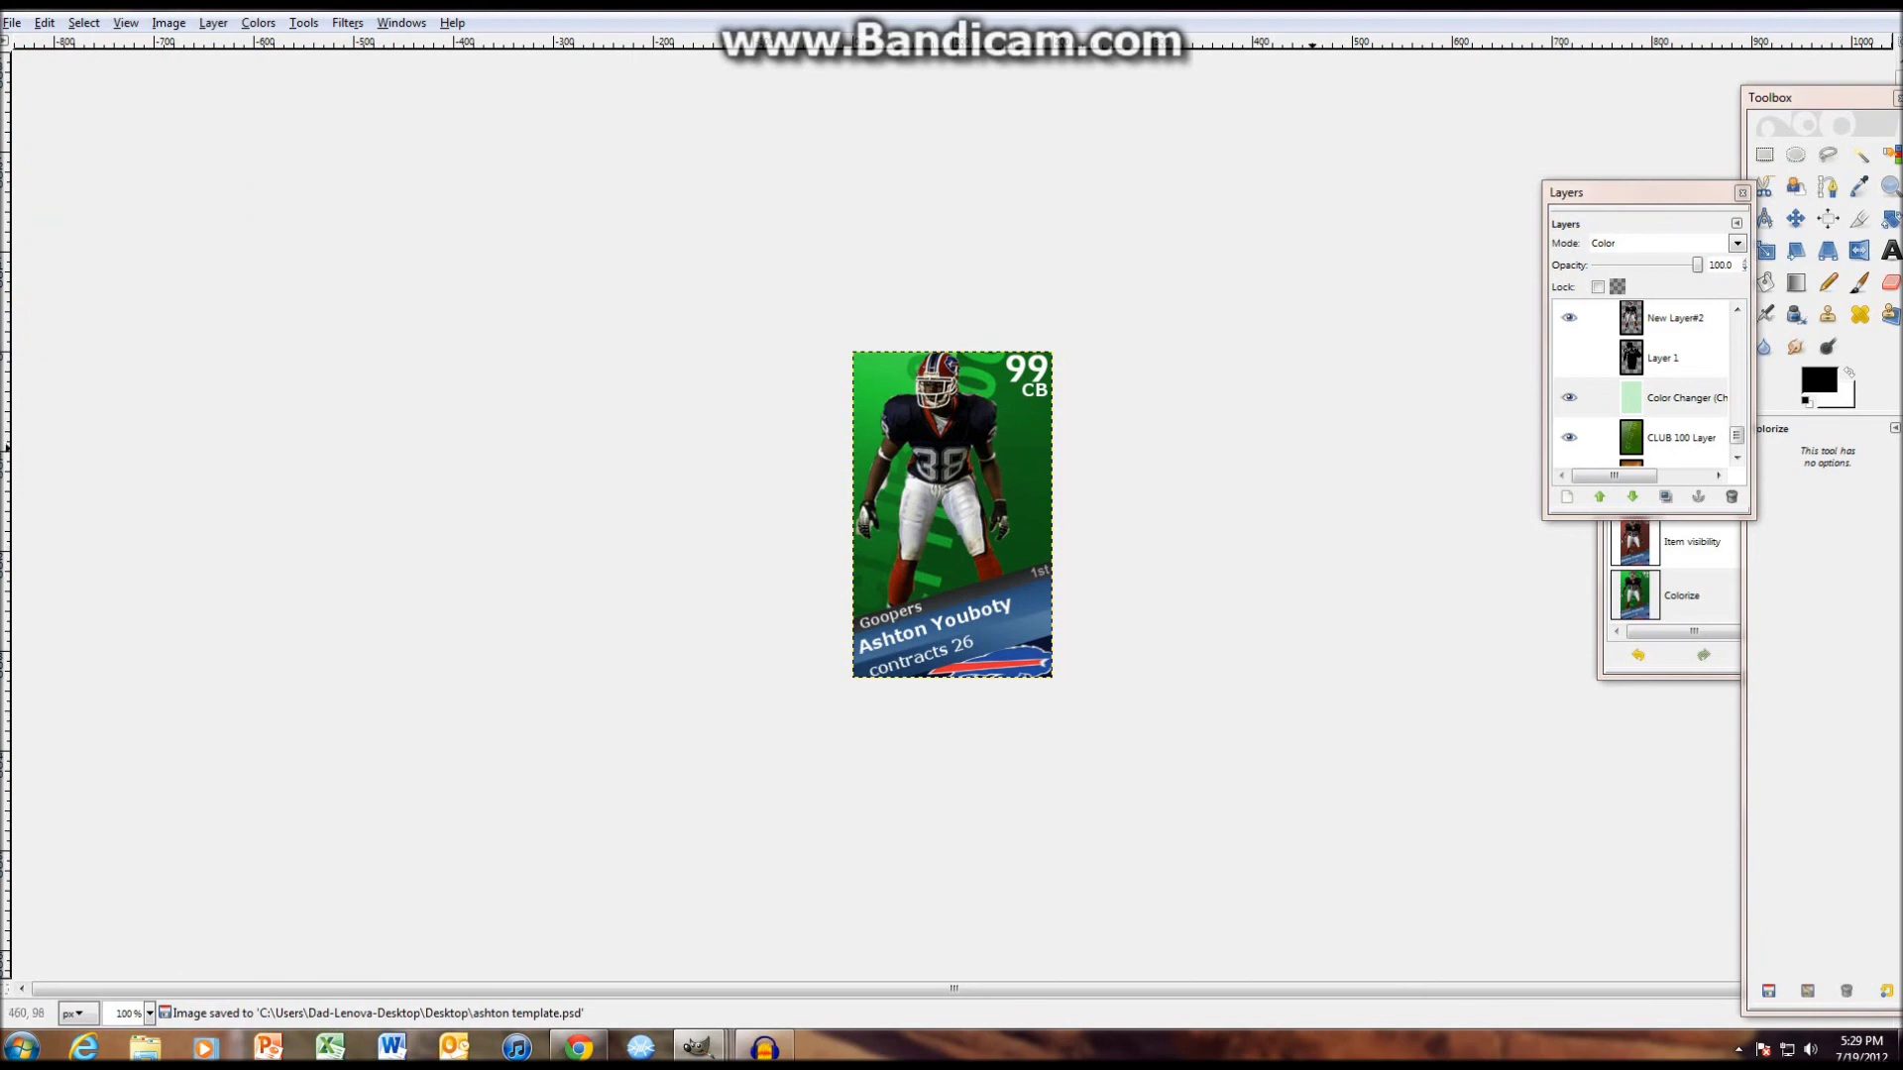
click(1819, 6)
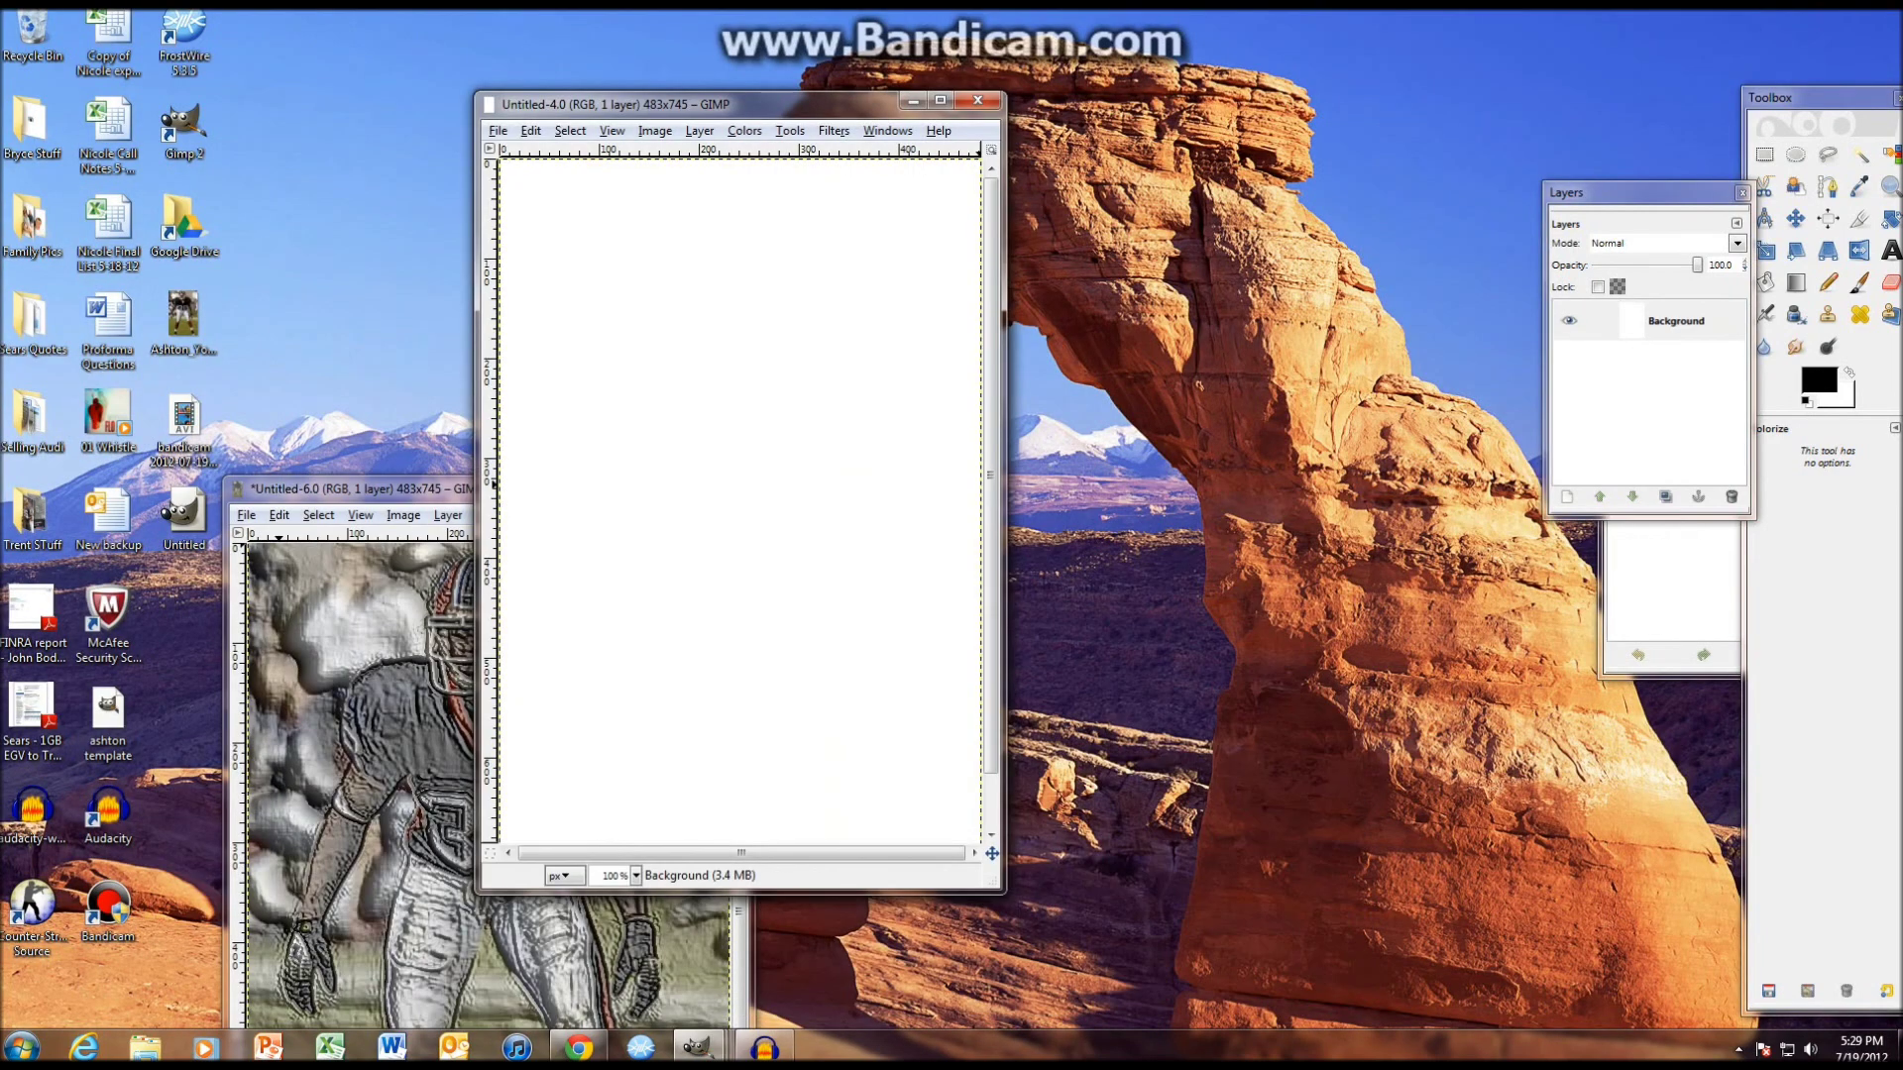